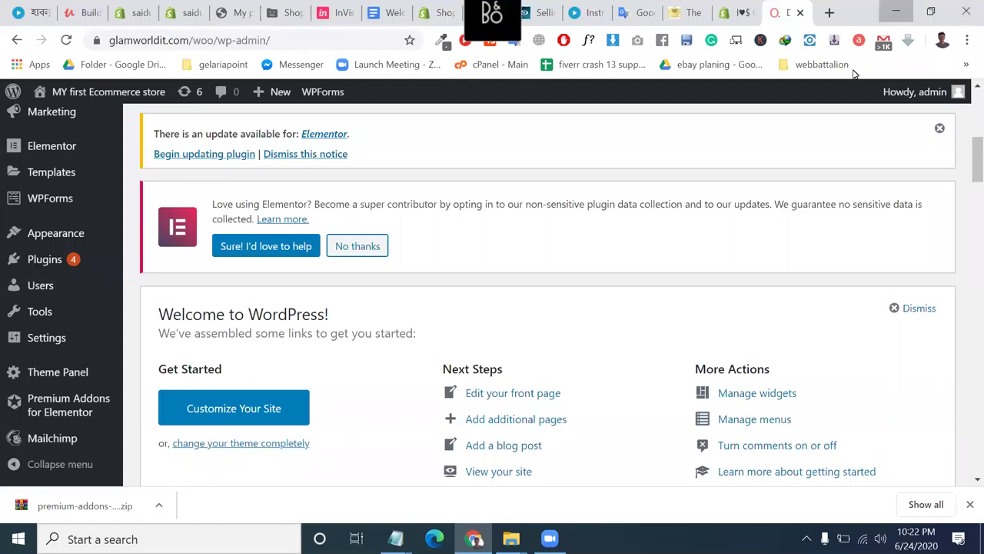
Minimize and restore Chrome, then open the WooCommerce Dashboard from the admin sidebar.
{"action": "key", "text": "super+d"}
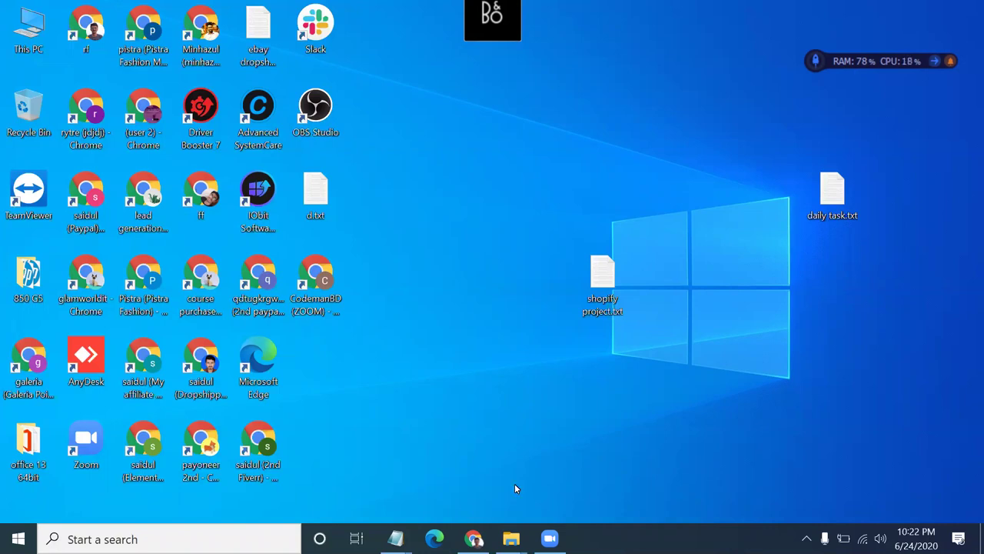
{"action": "left_click", "coordinate": [477, 538]}
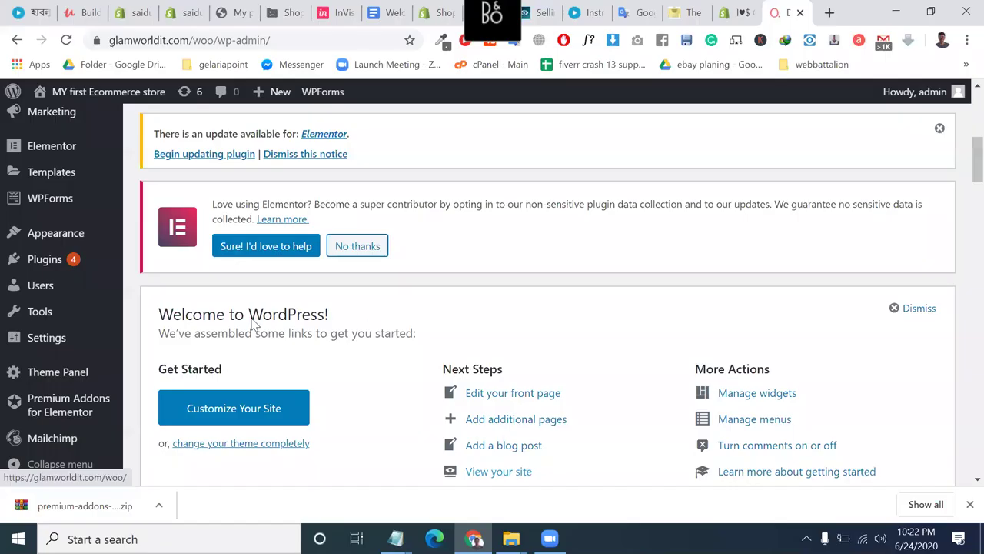
{"action": "mouse_move", "coordinate": [85, 246]}
{"action": "scroll", "coordinate": [84, 246], "scroll_direction": "down", "scroll_amount": 1}
{"action": "scroll", "coordinate": [85, 246], "scroll_direction": "up", "scroll_amount": 2}
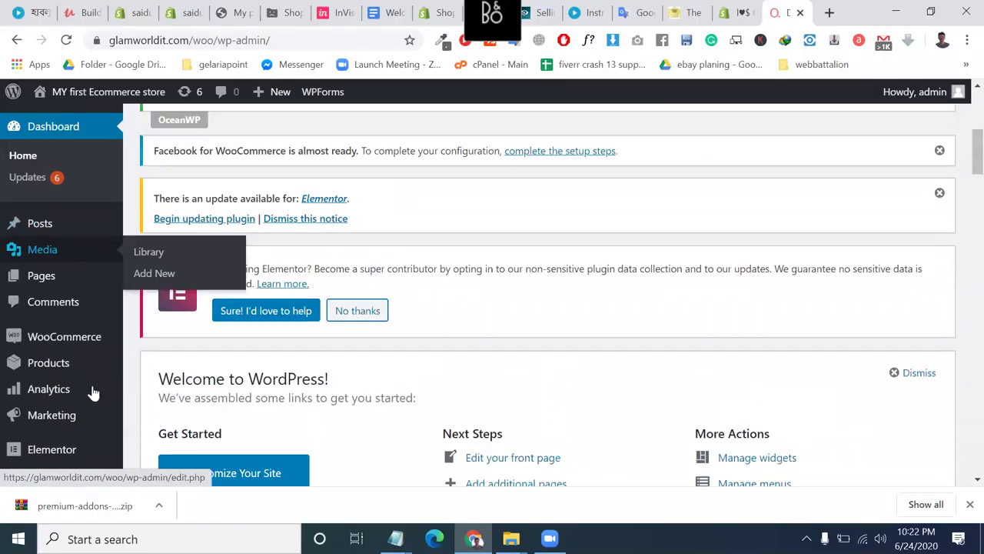
{"action": "mouse_move", "coordinate": [77, 336]}
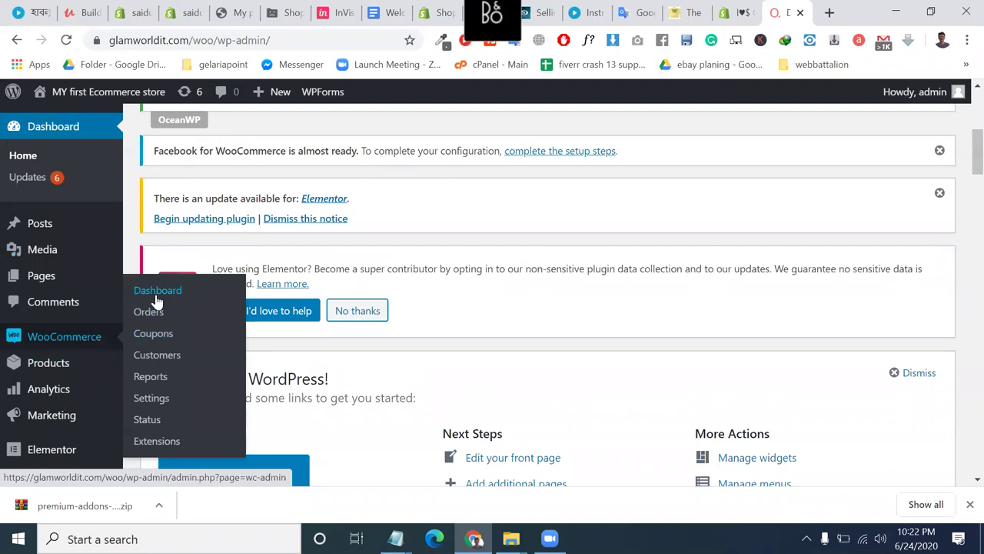
{"action": "left_click", "coordinate": [153, 292]}
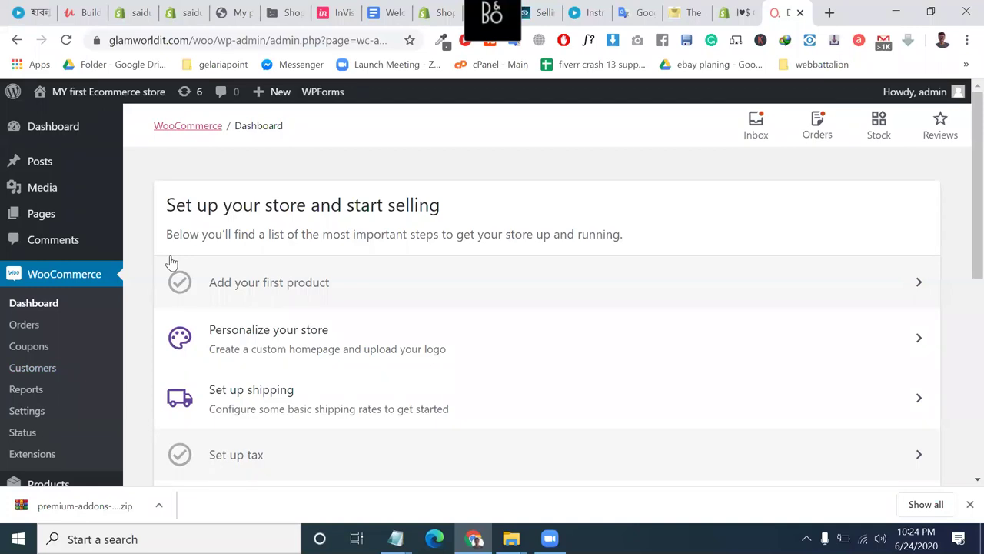
Scroll through the 'Set up your store and start selling' checklist on the WooCommerce dashboard.
{"action": "scroll", "coordinate": [264, 274], "scroll_direction": "down", "scroll_amount": 2}
{"action": "scroll", "coordinate": [264, 274], "scroll_direction": "up", "scroll_amount": 1}
{"action": "scroll", "coordinate": [309, 206], "scroll_direction": "up", "scroll_amount": 1}
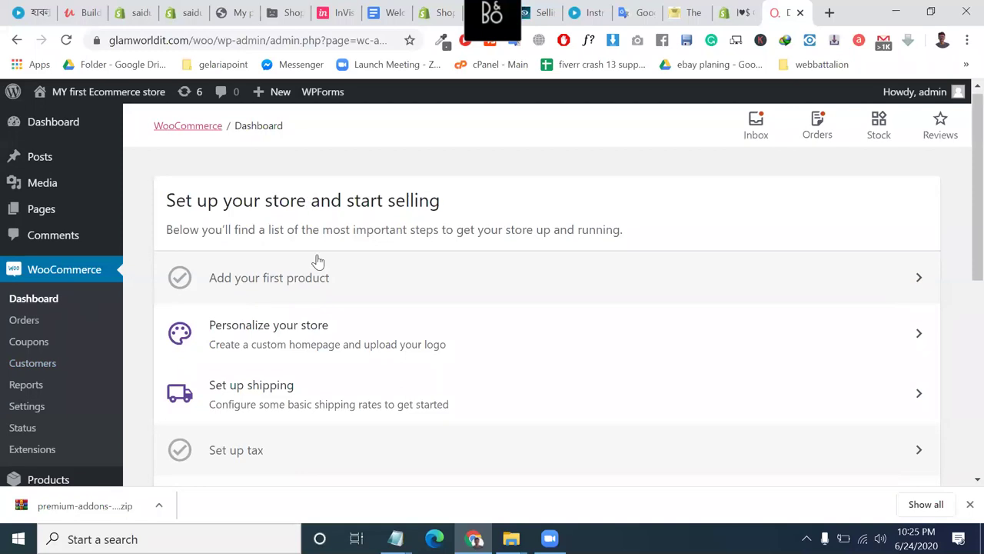
{"action": "scroll", "coordinate": [287, 274], "scroll_direction": "up", "scroll_amount": 1}
{"action": "scroll", "coordinate": [338, 277], "scroll_direction": "down", "scroll_amount": 4}
{"action": "scroll", "coordinate": [589, 345], "scroll_direction": "up", "scroll_amount": 1}
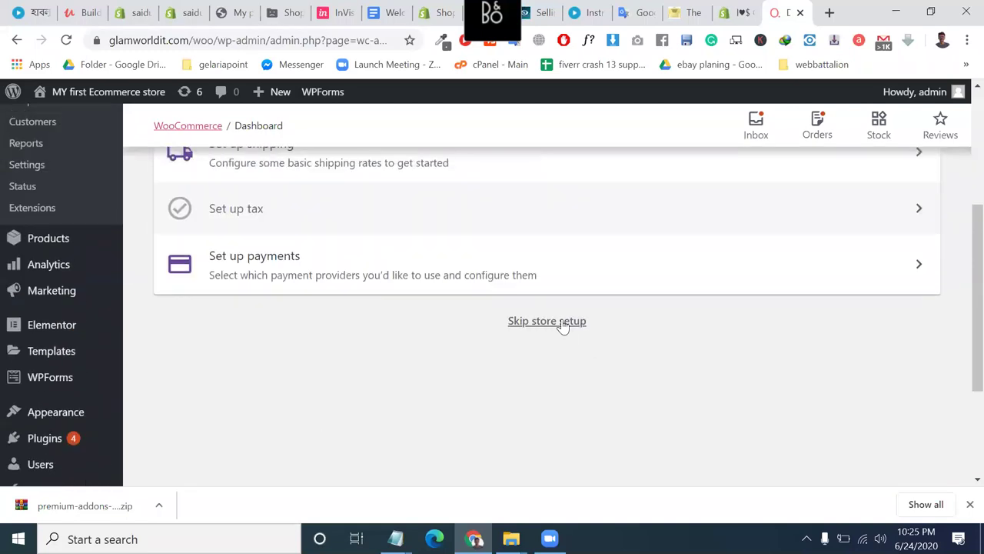
{"action": "scroll", "coordinate": [300, 406], "scroll_direction": "up", "scroll_amount": 2}
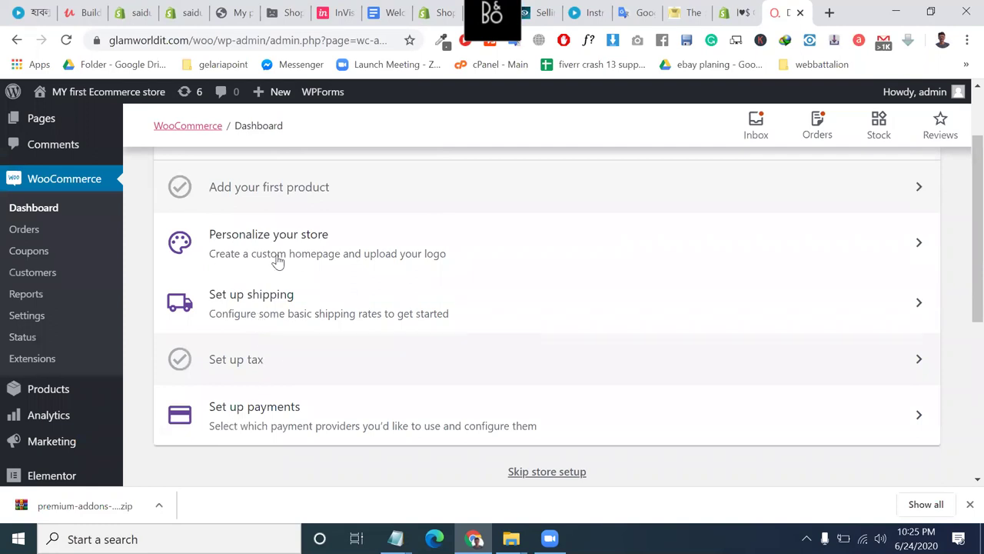
{"action": "scroll", "coordinate": [335, 263], "scroll_direction": "down", "scroll_amount": 1}
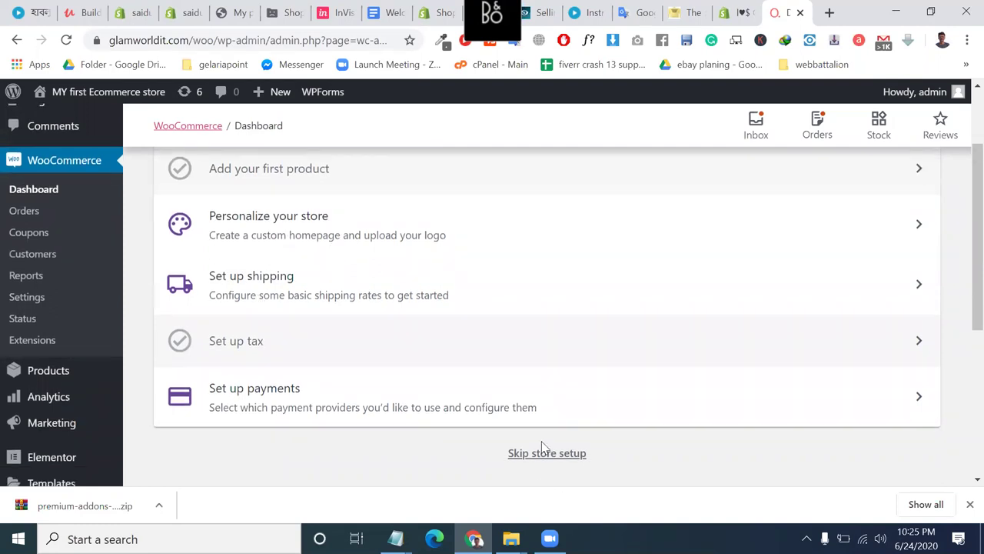
Skip the WooCommerce store setup checklist.
{"action": "left_click", "coordinate": [562, 459]}
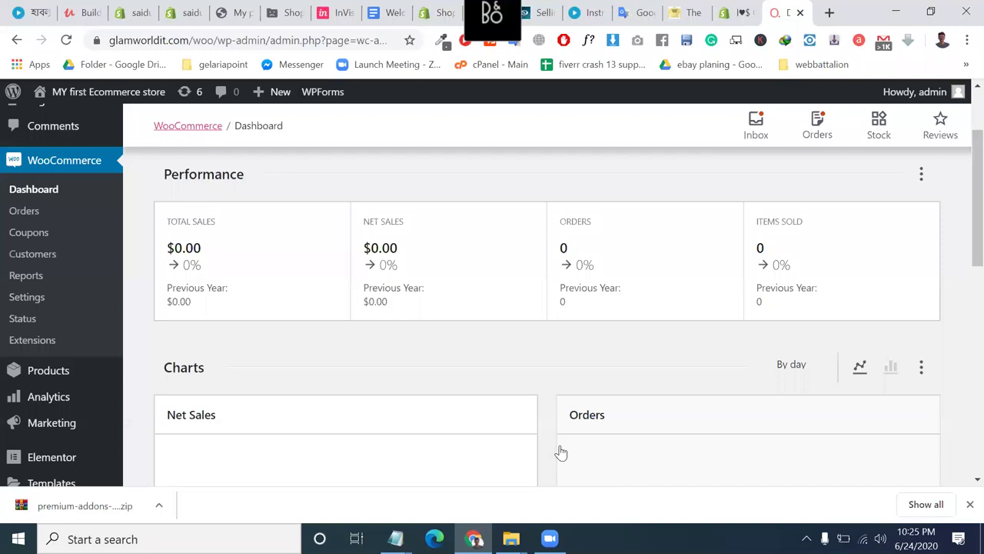
{"action": "scroll", "coordinate": [562, 458], "scroll_direction": "down", "scroll_amount": 1}
{"action": "scroll", "coordinate": [397, 314], "scroll_direction": "up", "scroll_amount": 1}
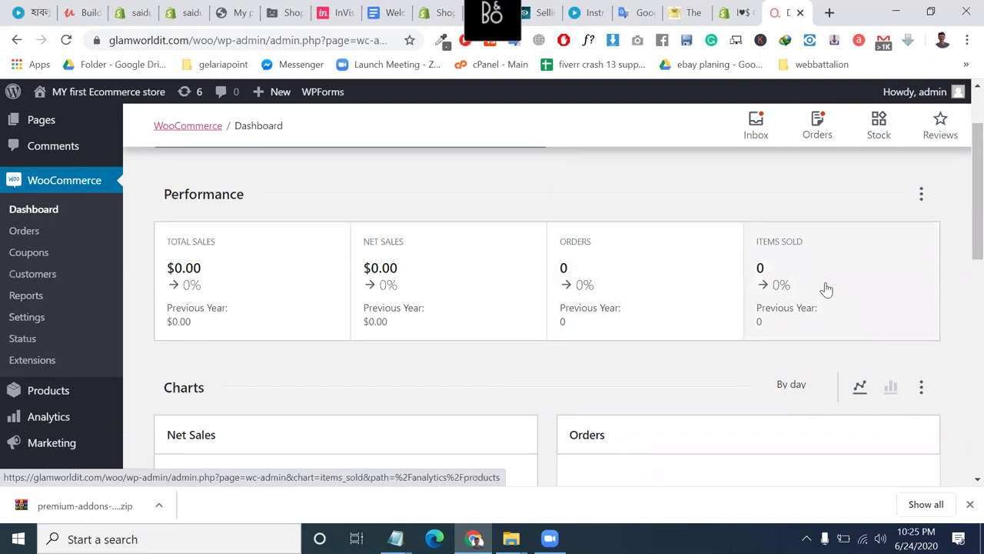
Review the Performance, Charts and Leaderboards reports, then go to WooCommerce Orders.
{"action": "scroll", "coordinate": [826, 289], "scroll_direction": "down", "scroll_amount": 3}
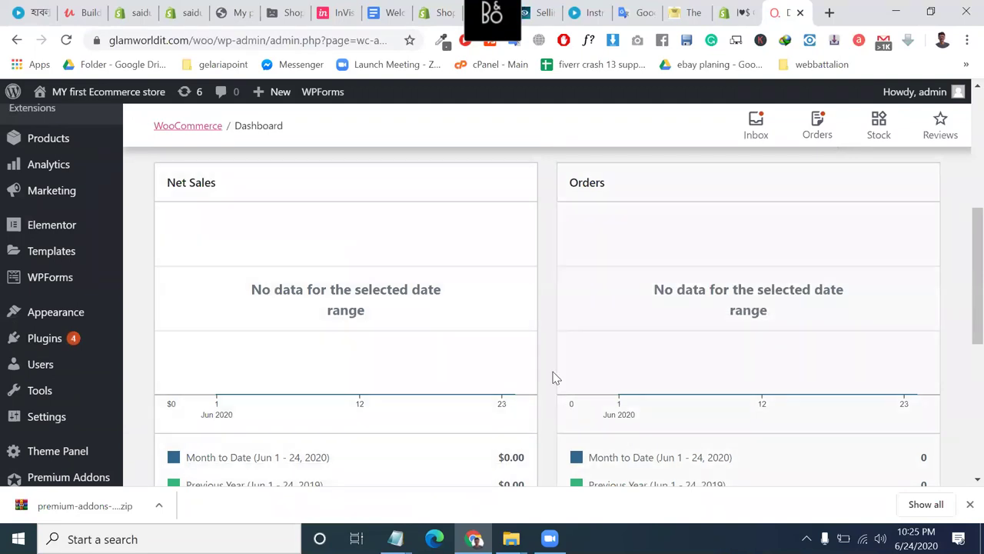
{"action": "scroll", "coordinate": [600, 394], "scroll_direction": "down", "scroll_amount": 2}
{"action": "scroll", "coordinate": [600, 394], "scroll_direction": "down", "scroll_amount": 3}
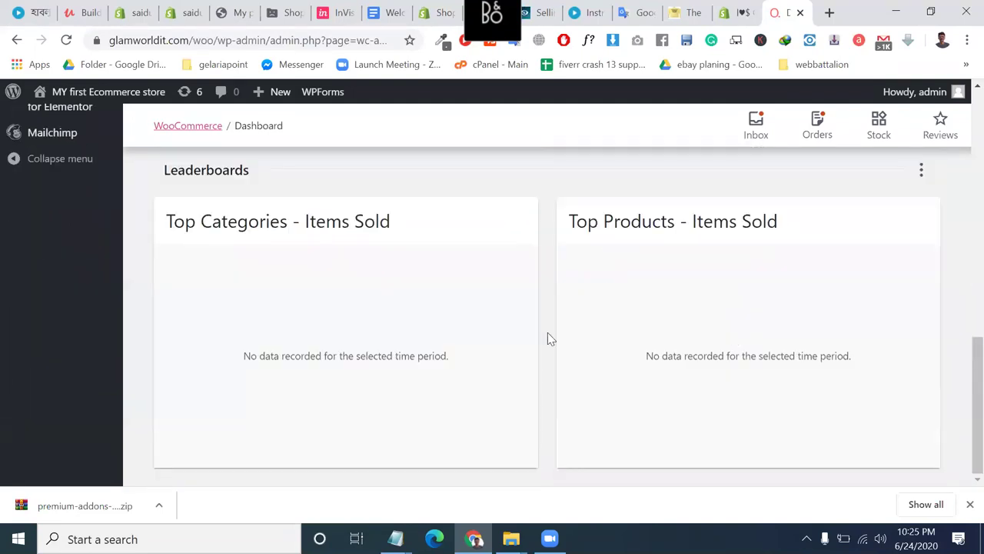
{"action": "scroll", "coordinate": [569, 300], "scroll_direction": "up", "scroll_amount": 10}
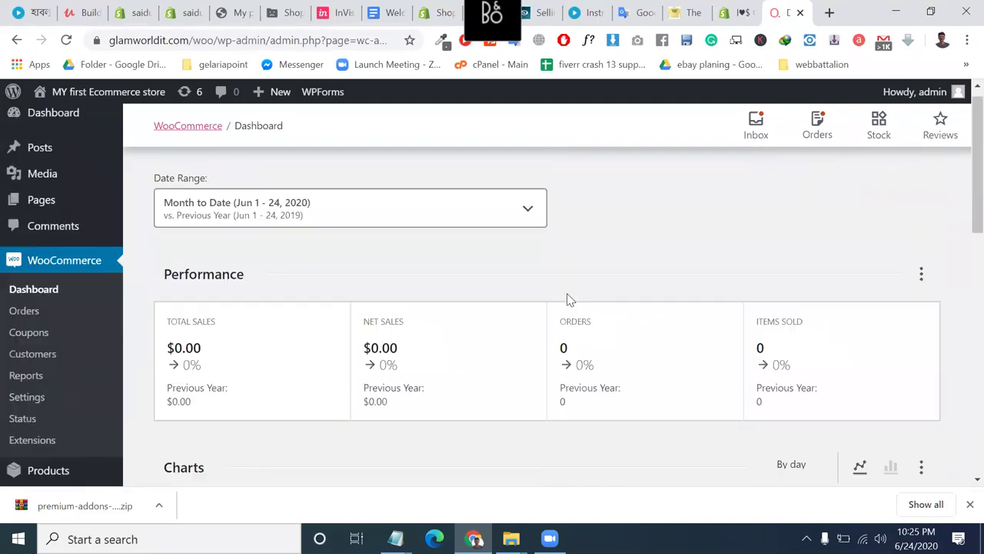
{"action": "scroll", "coordinate": [567, 293], "scroll_direction": "down", "scroll_amount": 1}
{"action": "left_click", "coordinate": [24, 267]}
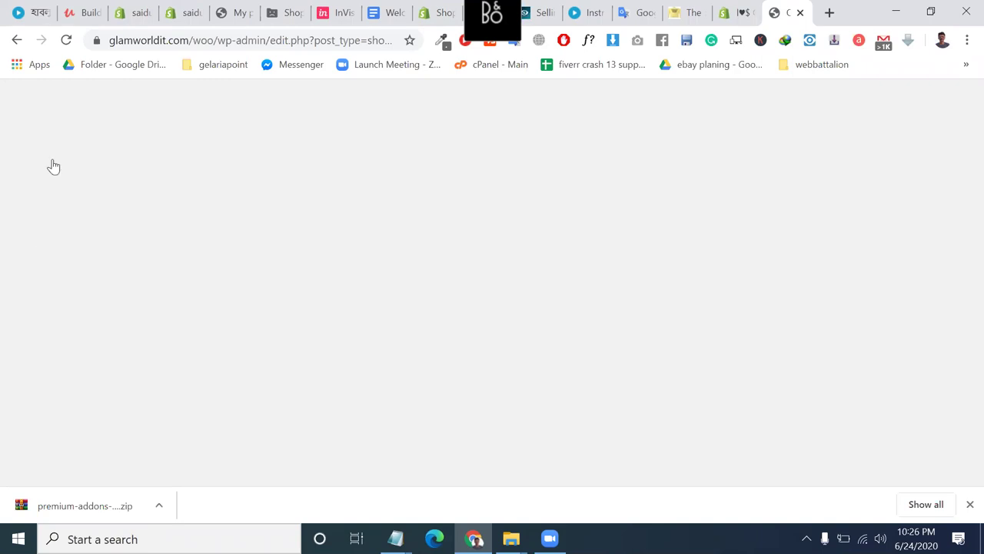
Reload the blank Orders page, scroll the 49-order list, and open order #635.
{"action": "left_click", "coordinate": [66, 40]}
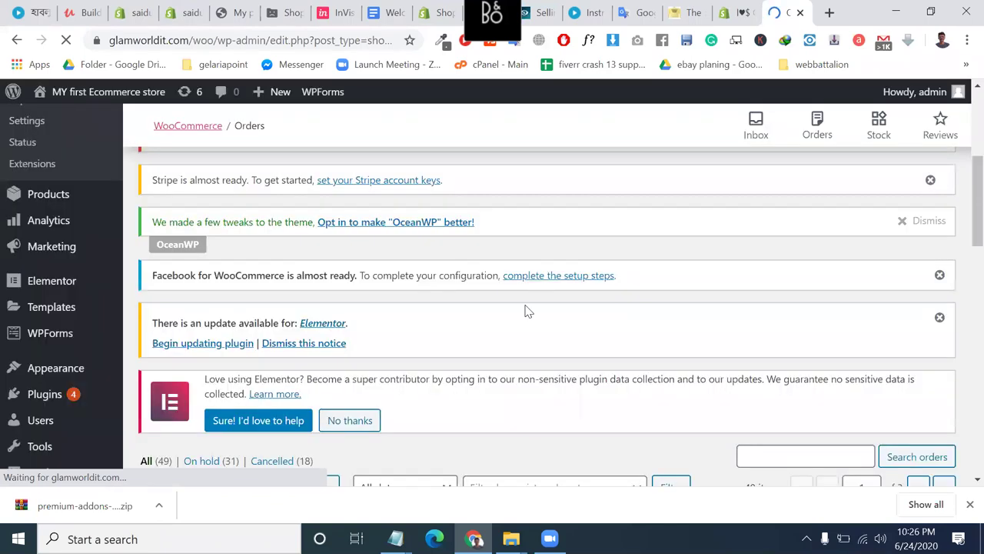
{"action": "scroll", "coordinate": [331, 331], "scroll_direction": "down", "scroll_amount": 3}
{"action": "scroll", "coordinate": [333, 323], "scroll_direction": "up", "scroll_amount": 3}
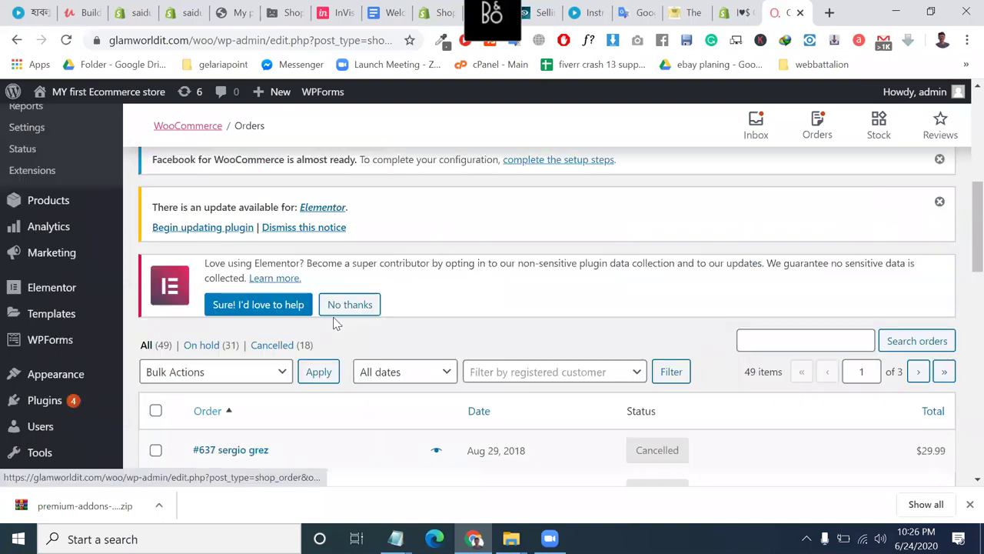
{"action": "scroll", "coordinate": [282, 423], "scroll_direction": "down", "scroll_amount": 1}
{"action": "scroll", "coordinate": [231, 369], "scroll_direction": "down", "scroll_amount": 2}
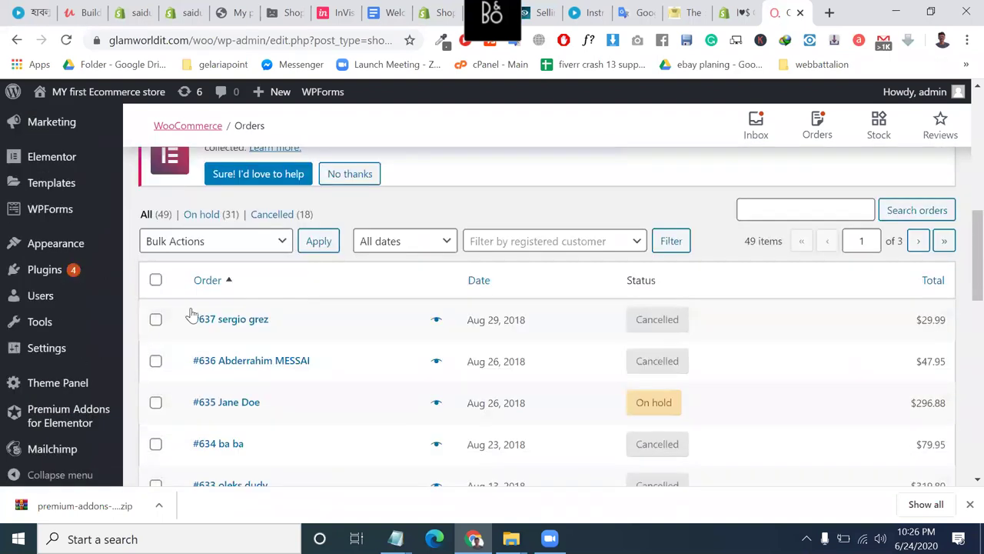
{"action": "scroll", "coordinate": [452, 406], "scroll_direction": "down", "scroll_amount": 1}
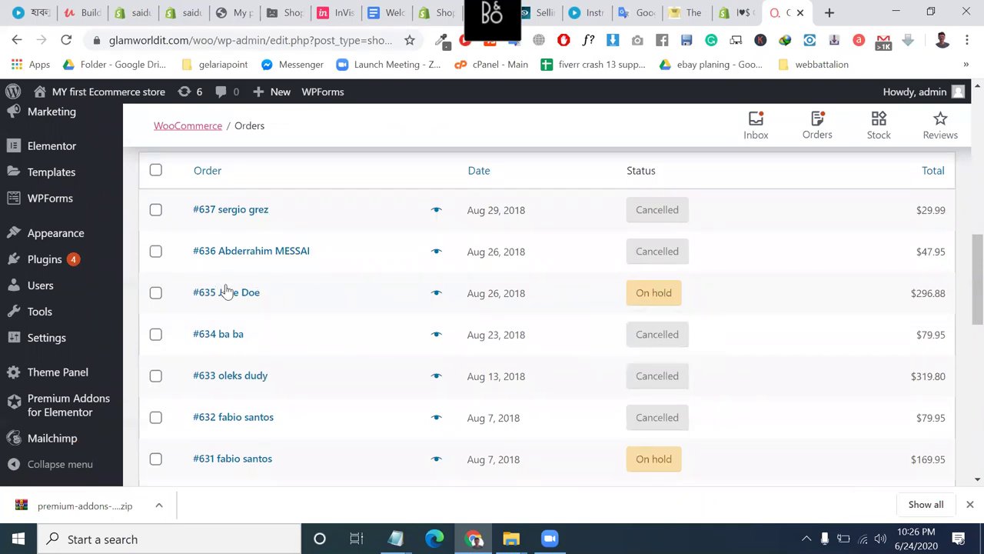
{"action": "left_click", "coordinate": [240, 306]}
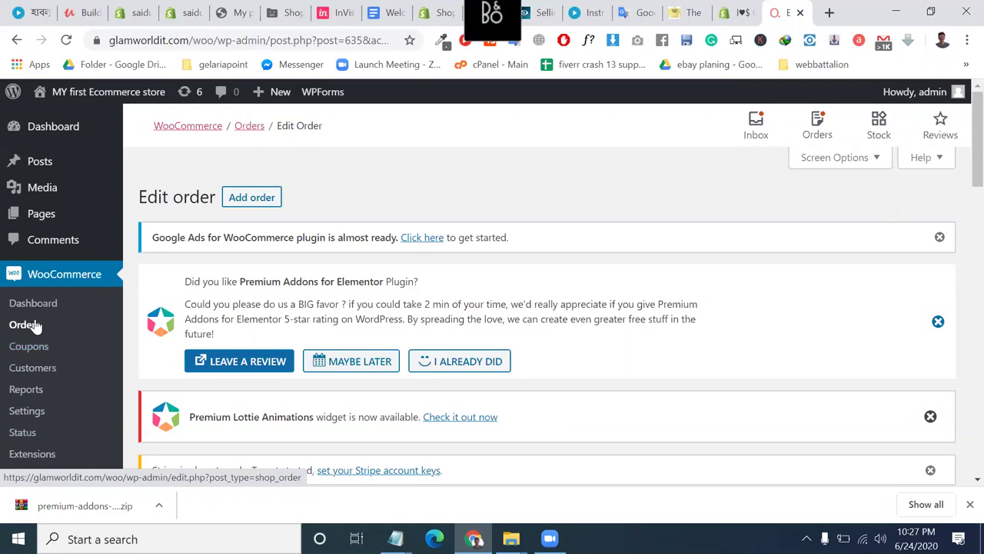
In order #635, select the item name 'Premium Lottie Animations'.
{"action": "scroll", "coordinate": [189, 324], "scroll_direction": "down", "scroll_amount": 1}
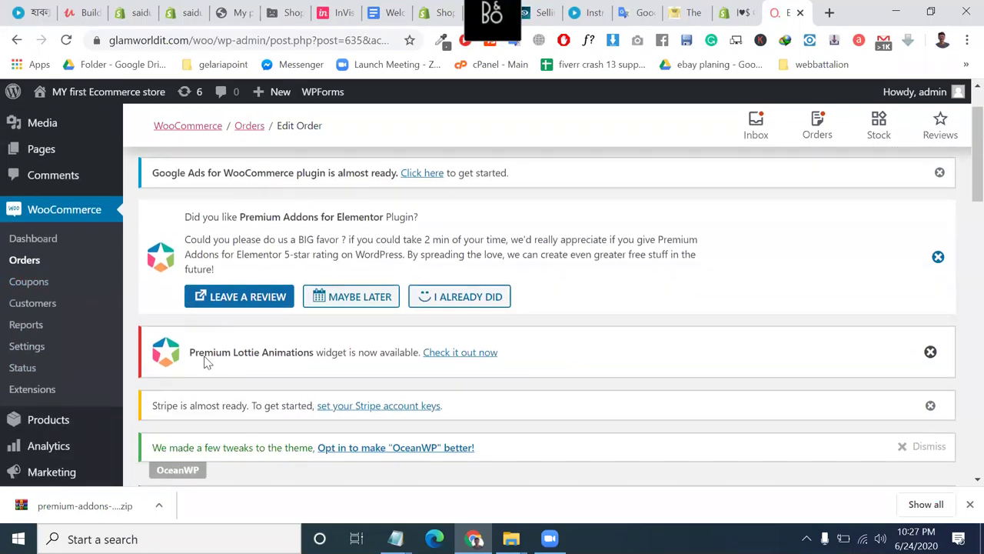
{"action": "triple_click", "coordinate": [210, 354]}
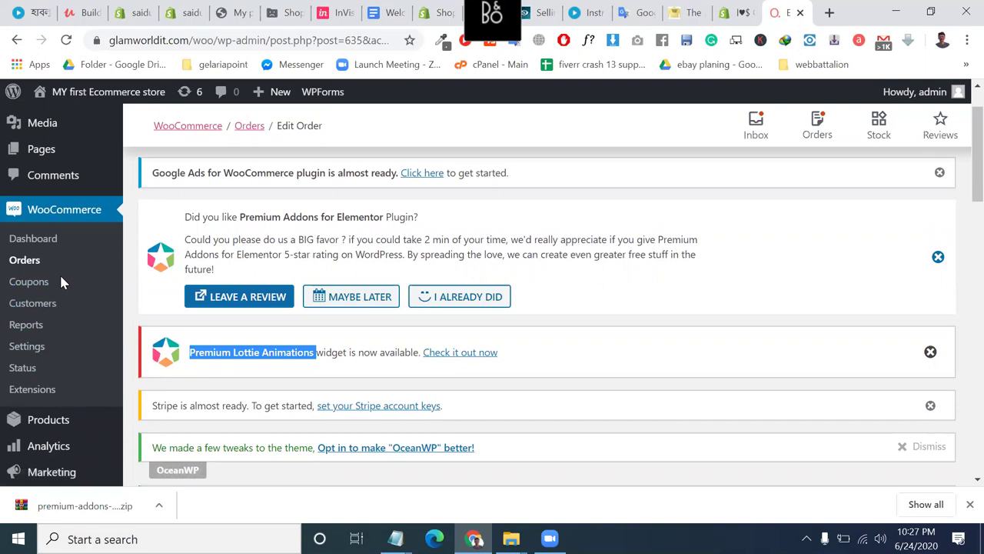
{"action": "left_click", "coordinate": [45, 285]}
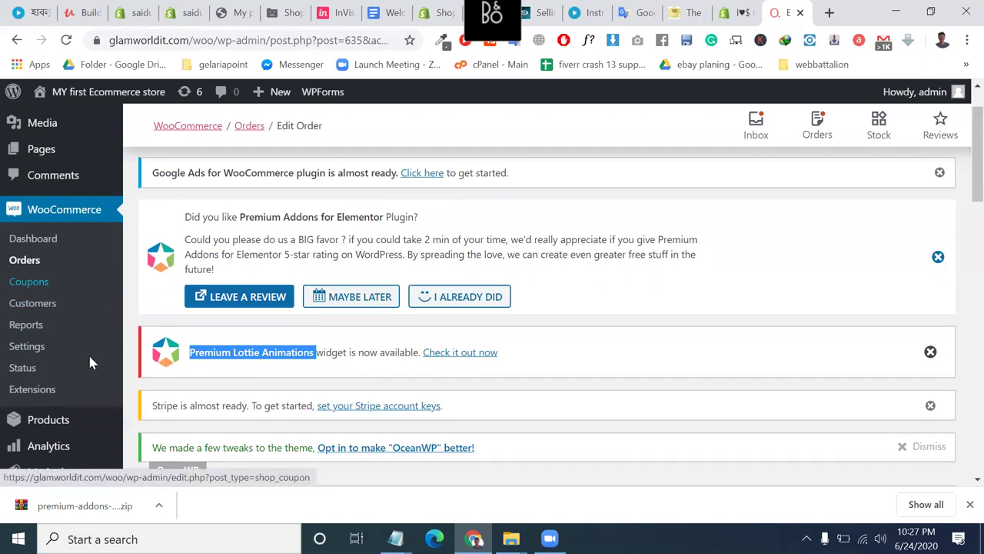
Open the live store site from the admin bar in a new tab.
{"action": "scroll", "coordinate": [88, 352], "scroll_direction": "down", "scroll_amount": 3}
{"action": "scroll", "coordinate": [85, 455], "scroll_direction": "down", "scroll_amount": 1}
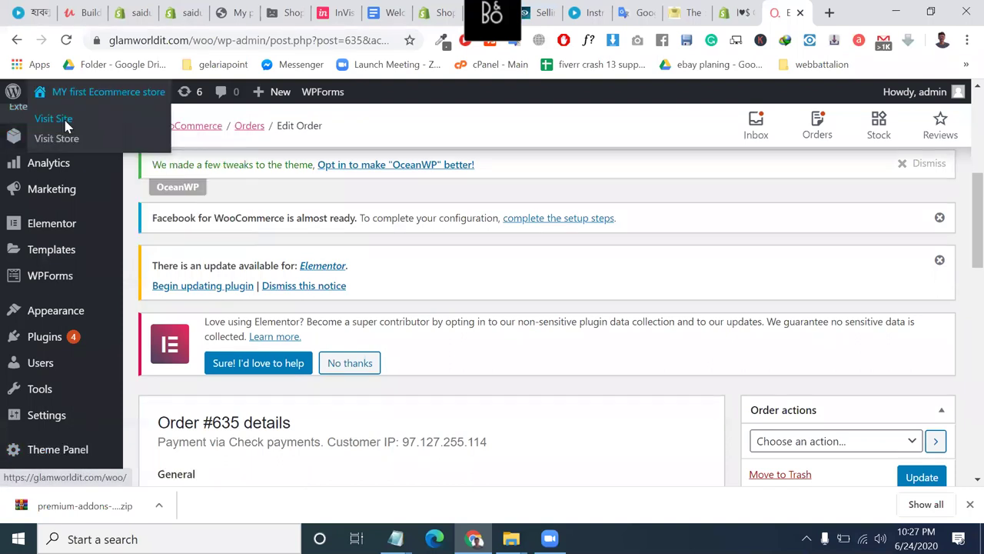
{"action": "right_click", "coordinate": [78, 133]}
{"action": "left_click", "coordinate": [108, 133]}
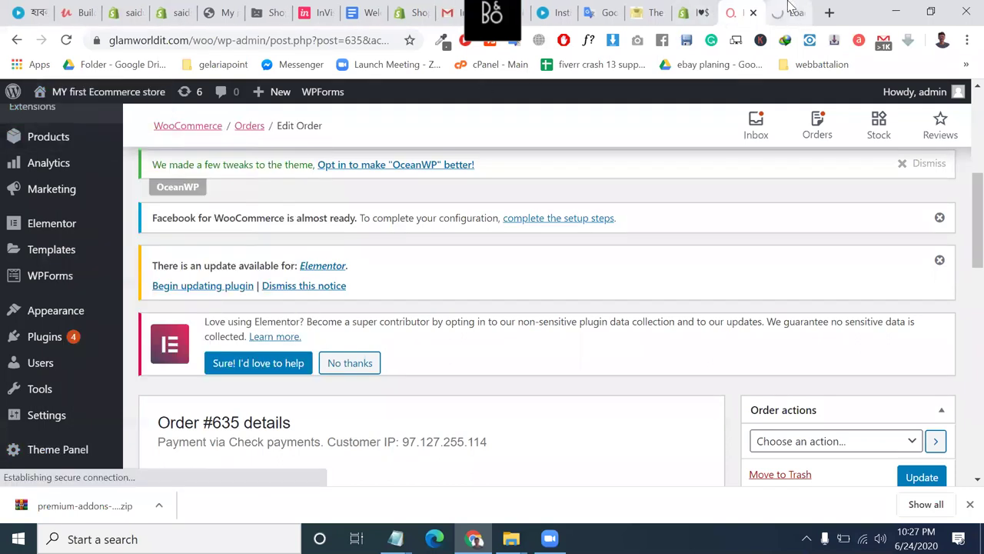
{"action": "left_click", "coordinate": [788, 13]}
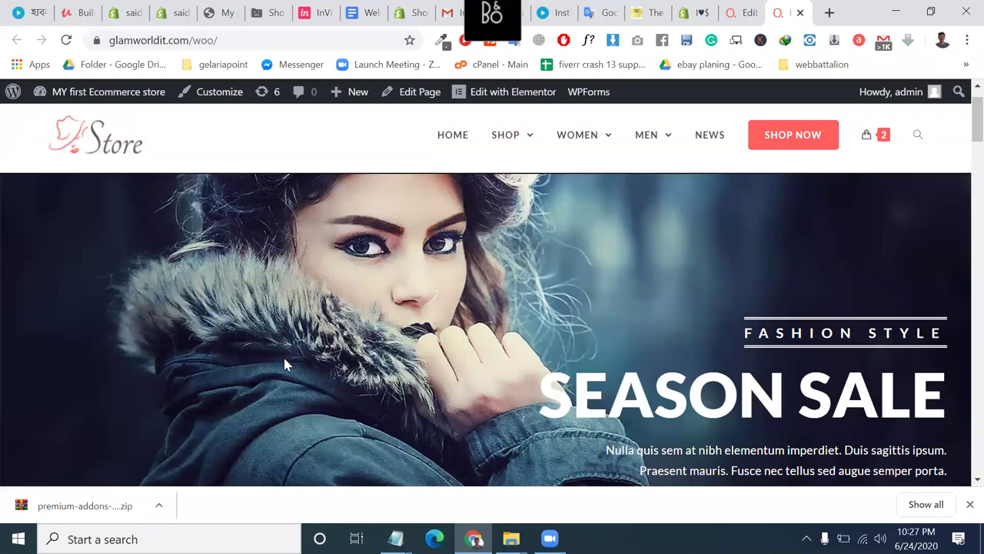
{"action": "scroll", "coordinate": [284, 357], "scroll_direction": "down", "scroll_amount": 10}
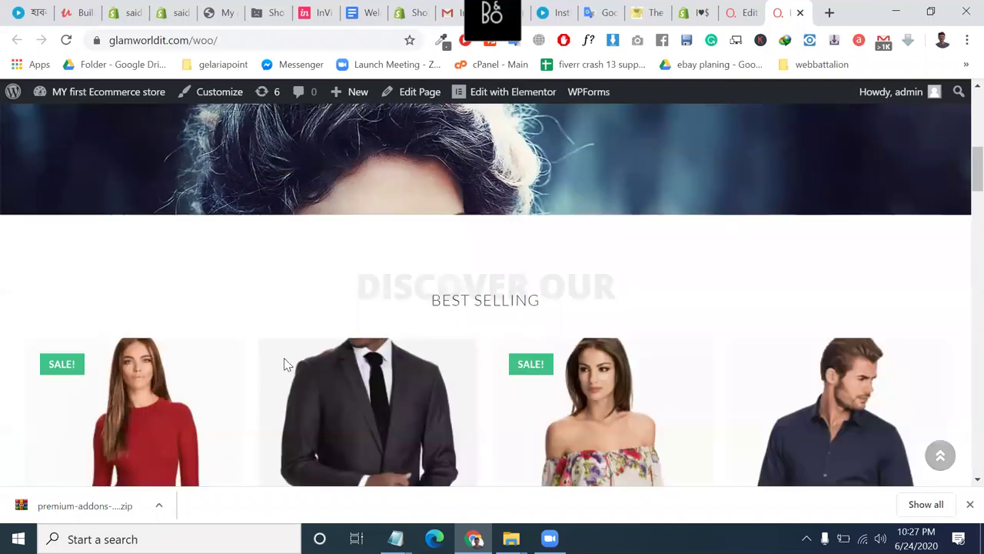
{"action": "scroll", "coordinate": [284, 363], "scroll_direction": "down", "scroll_amount": 15}
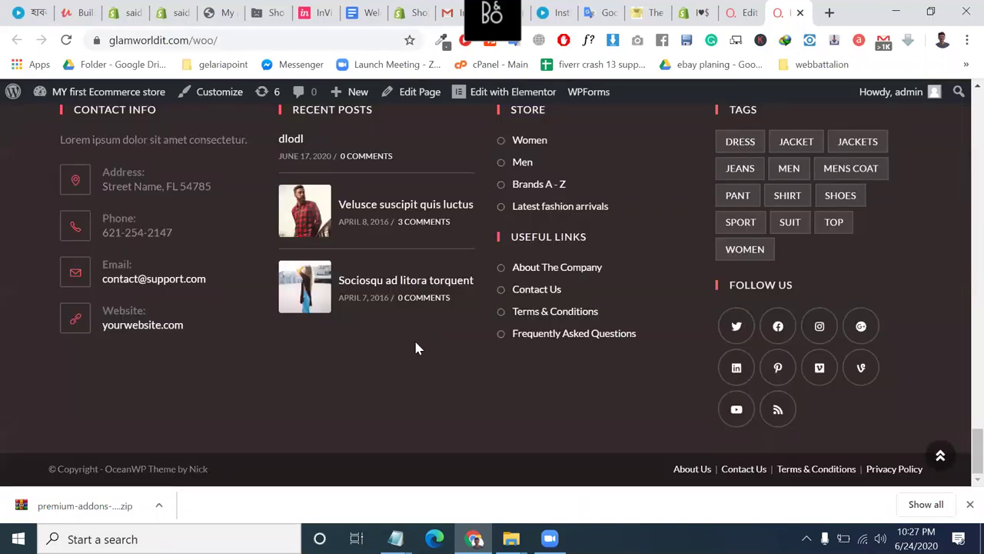
{"action": "scroll", "coordinate": [416, 350], "scroll_direction": "up", "scroll_amount": 12}
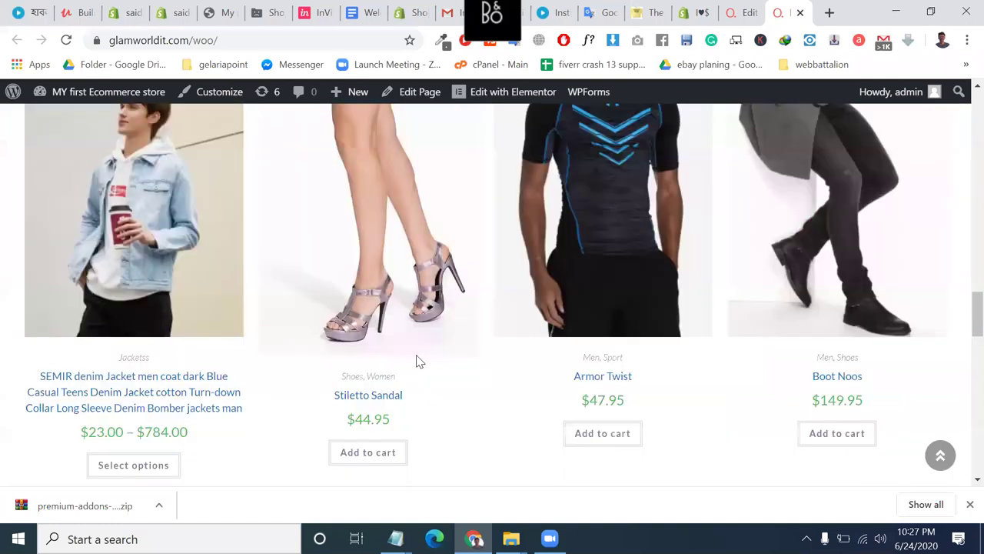
{"action": "scroll", "coordinate": [462, 307], "scroll_direction": "up", "scroll_amount": 5}
{"action": "scroll", "coordinate": [508, 197], "scroll_direction": "up", "scroll_amount": 3}
{"action": "mouse_move", "coordinate": [456, 196]}
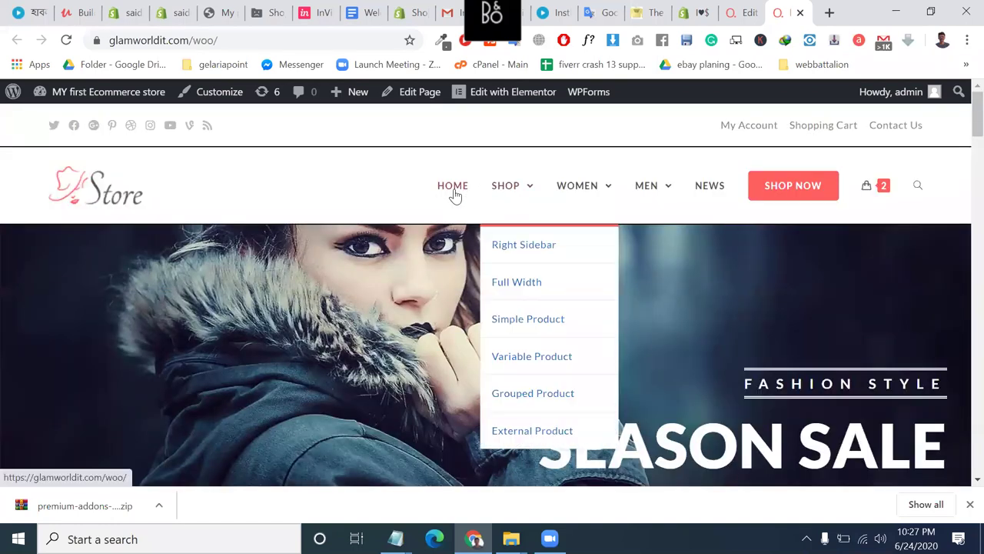
{"action": "mouse_move", "coordinate": [516, 198]}
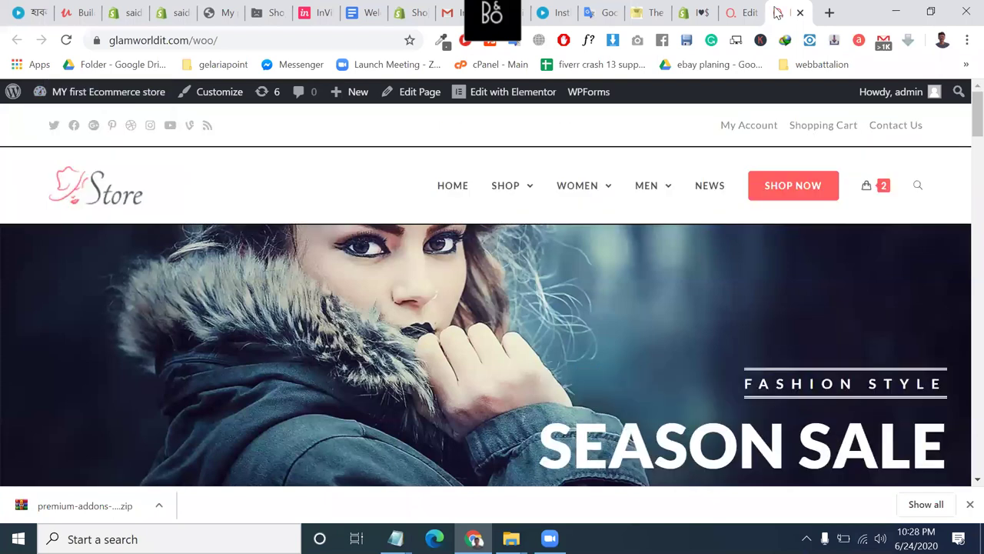
Return to the Edit Order tab and go to the OceanWP Theme Panel.
{"action": "key", "text": "ctrl+shift+Tab"}
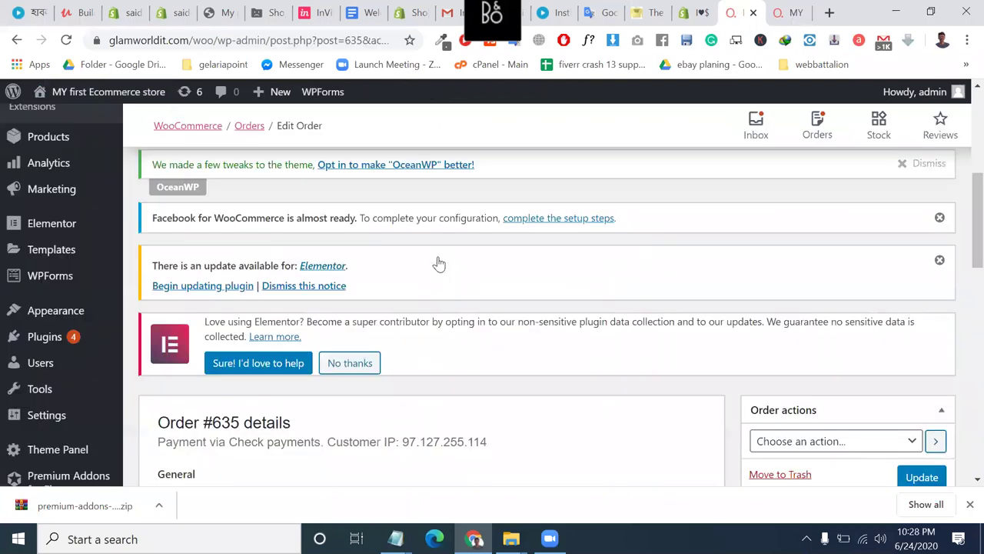
{"action": "scroll", "coordinate": [43, 373], "scroll_direction": "down", "scroll_amount": 2}
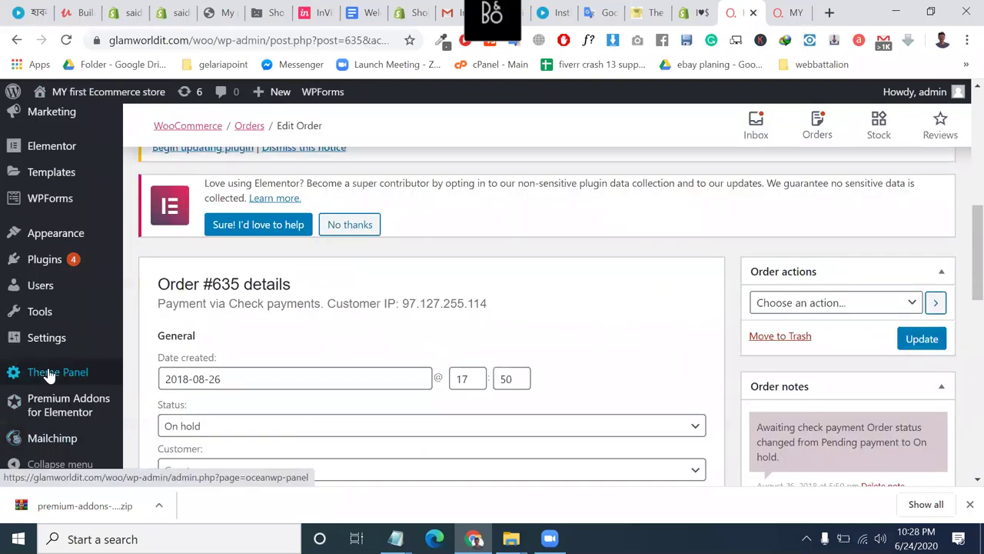
{"action": "left_click", "coordinate": [48, 374]}
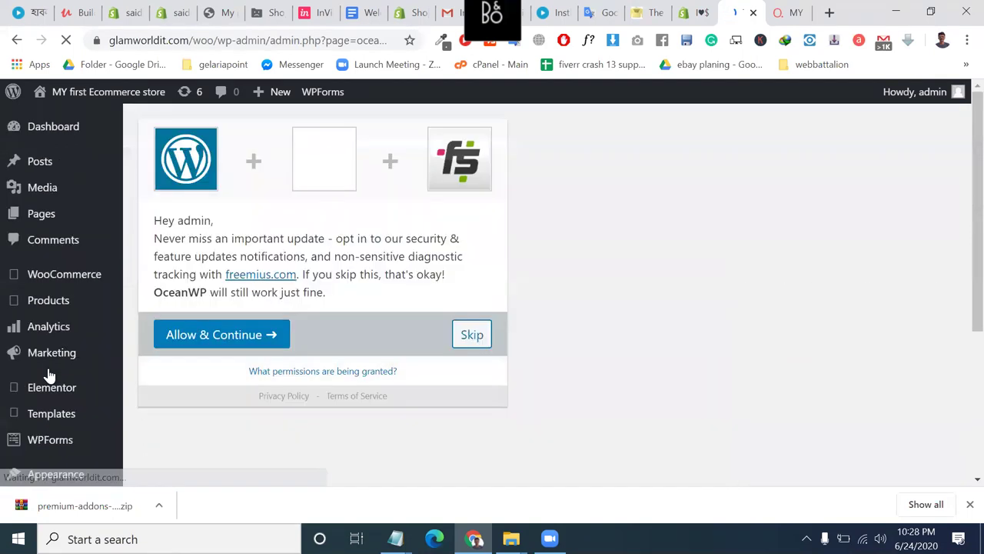
Accept the OceanWP update-notification opt-in and review the Theme Panel's Customizer Sections.
{"action": "left_click", "coordinate": [230, 338]}
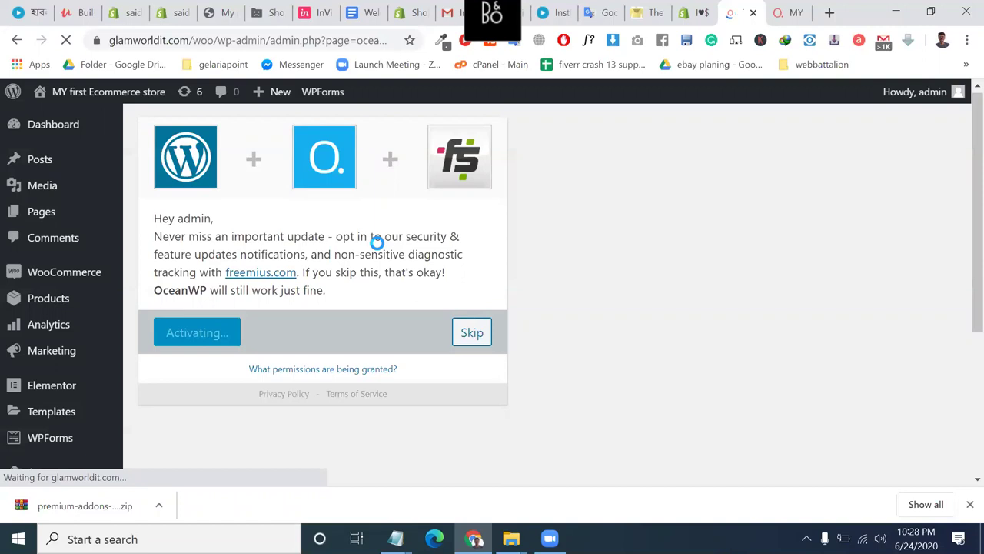
{"action": "scroll", "coordinate": [377, 248], "scroll_direction": "down", "scroll_amount": 4}
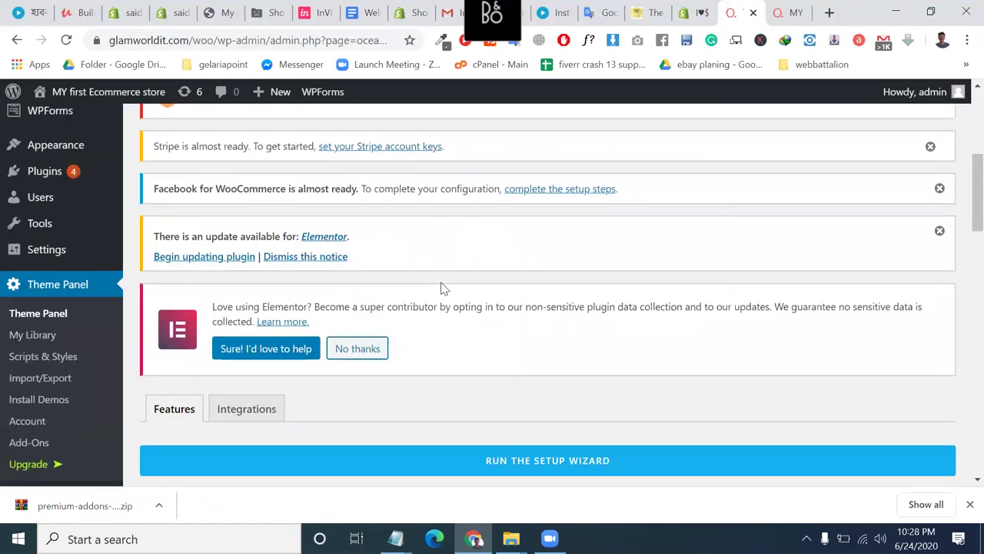
{"action": "scroll", "coordinate": [443, 288], "scroll_direction": "down", "scroll_amount": 1}
{"action": "scroll", "coordinate": [442, 288], "scroll_direction": "down", "scroll_amount": 1}
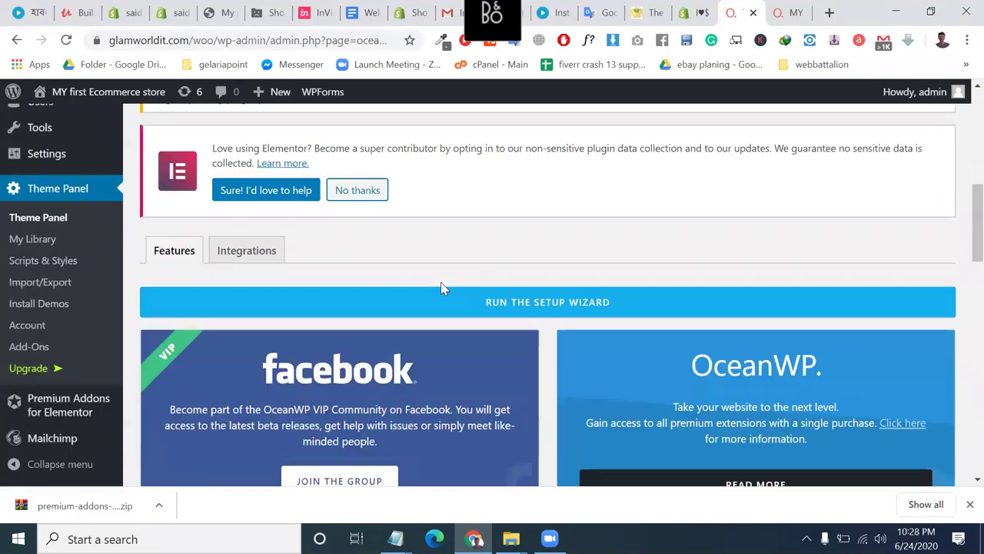
{"action": "scroll", "coordinate": [443, 288], "scroll_direction": "up", "scroll_amount": 1}
{"action": "scroll", "coordinate": [442, 288], "scroll_direction": "down", "scroll_amount": 4}
{"action": "scroll", "coordinate": [442, 288], "scroll_direction": "down", "scroll_amount": 4}
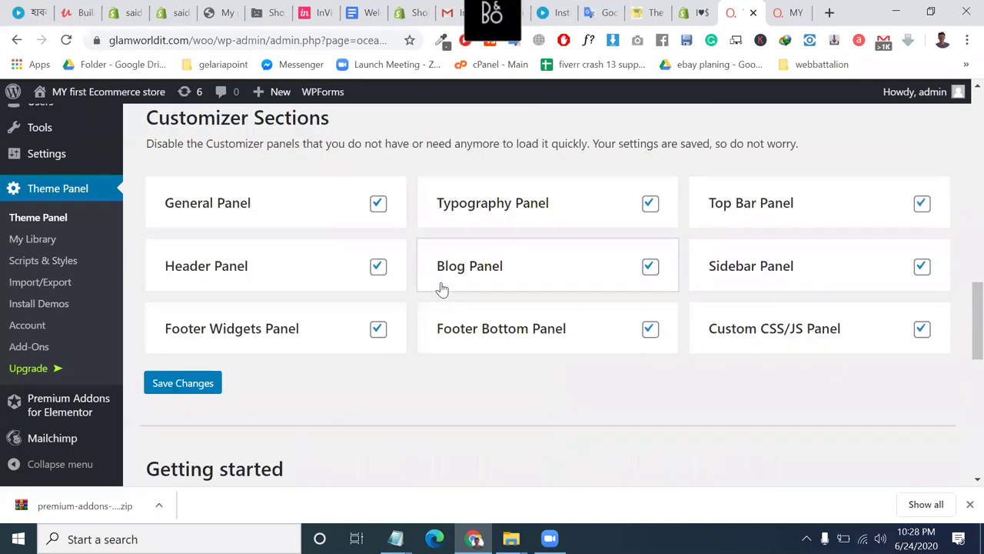
{"action": "scroll", "coordinate": [442, 286], "scroll_direction": "up", "scroll_amount": 1}
{"action": "scroll", "coordinate": [387, 301], "scroll_direction": "up", "scroll_amount": 7}
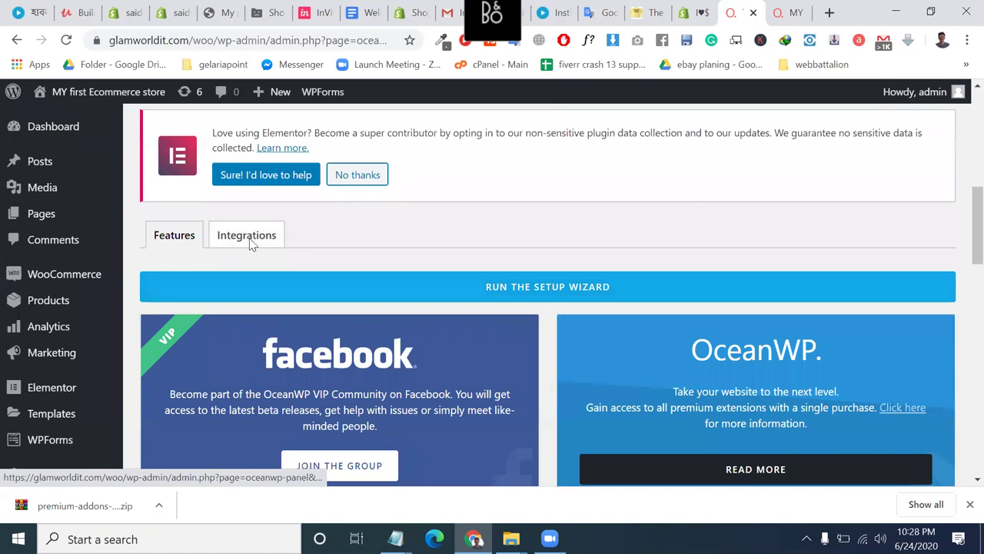
{"action": "scroll", "coordinate": [248, 246], "scroll_direction": "up", "scroll_amount": 2}
Go to the OceanWP Customizer's Header settings via Appearance > Header.
{"action": "scroll", "coordinate": [46, 411], "scroll_direction": "down", "scroll_amount": 1}
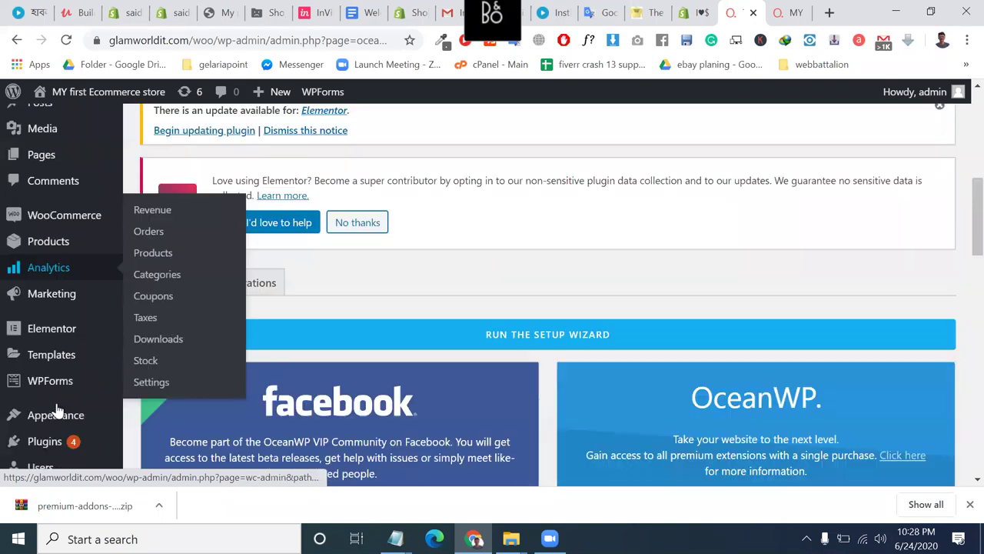
{"action": "mouse_move", "coordinate": [66, 406]}
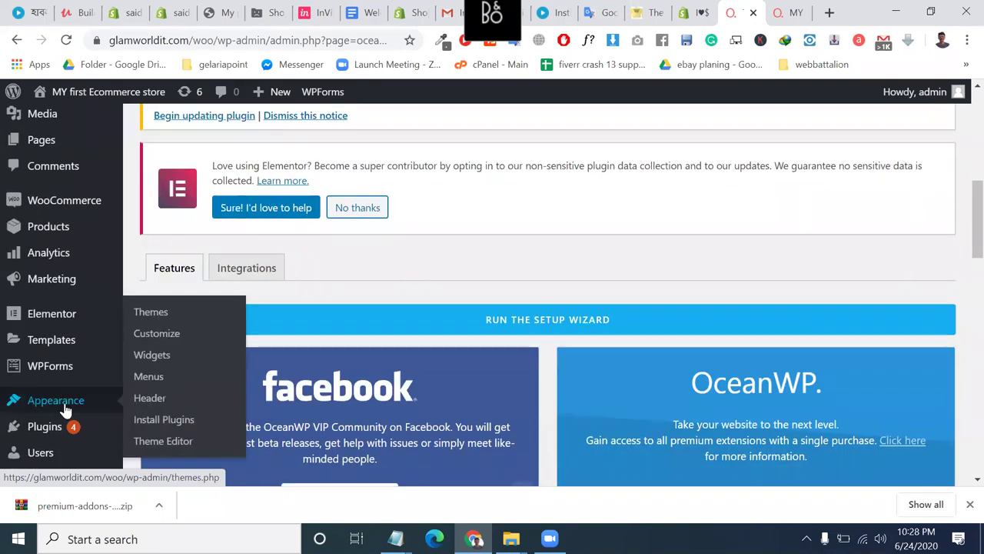
{"action": "left_click", "coordinate": [153, 401]}
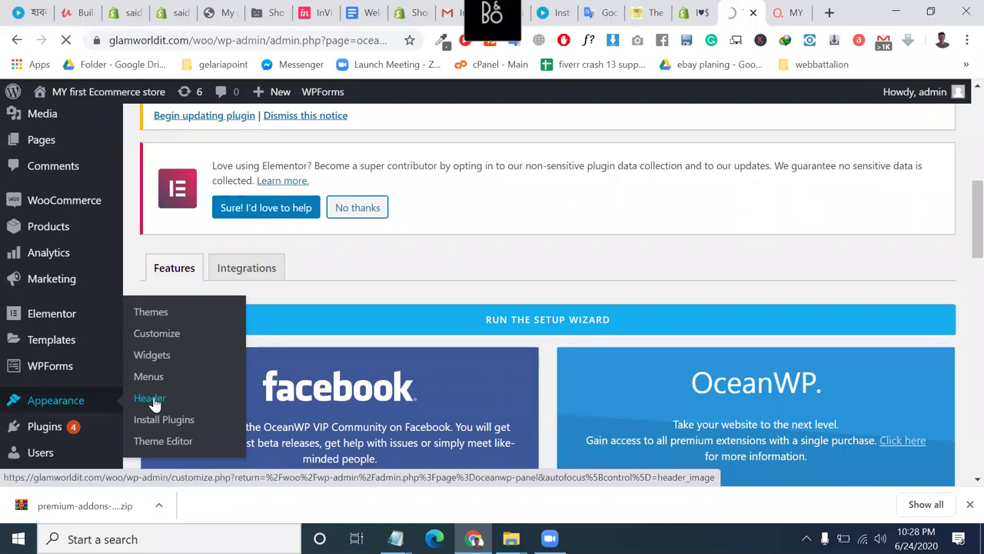
Select the site address up to wp-admin and copy it.
{"action": "scroll", "coordinate": [153, 401], "scroll_direction": "up", "scroll_amount": 2}
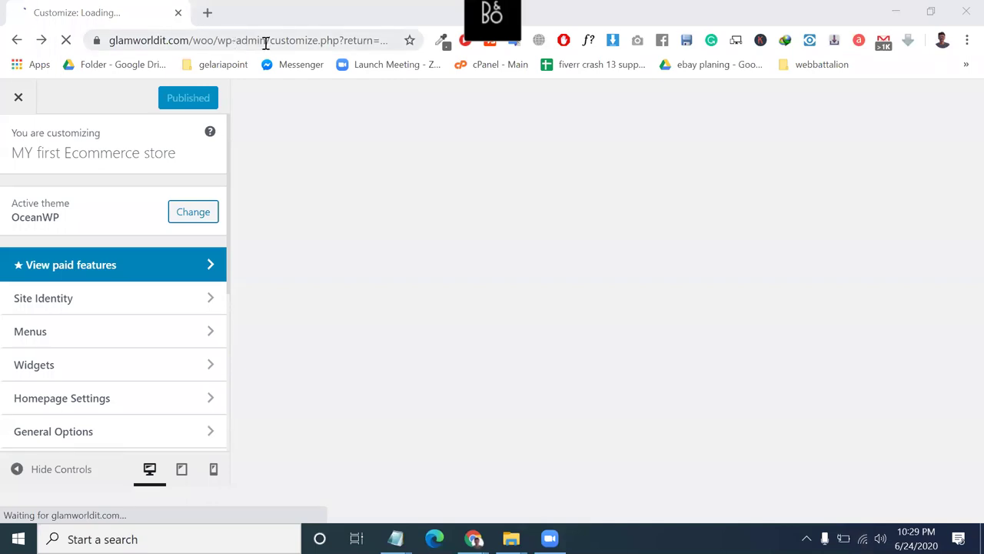
{"action": "left_click_drag", "start_coordinate": [268, 42], "coordinate": [4, 50]}
{"action": "key", "text": "ctrl+c"}
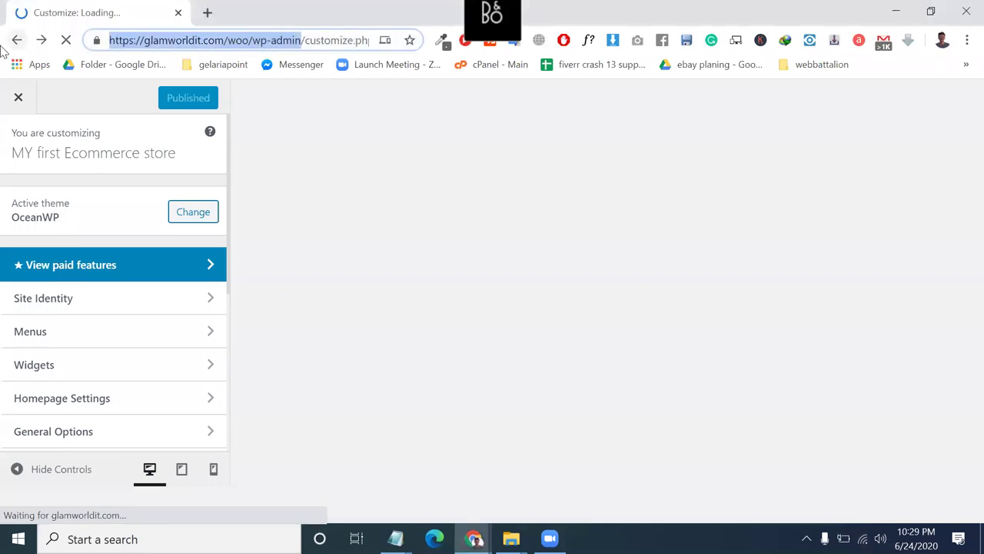
{"action": "key", "text": "ctrl+t"}
Load the copied wp-admin address in a new tab and go to Appearance > Install Plugins.
{"action": "key", "text": "ctrl+v"}
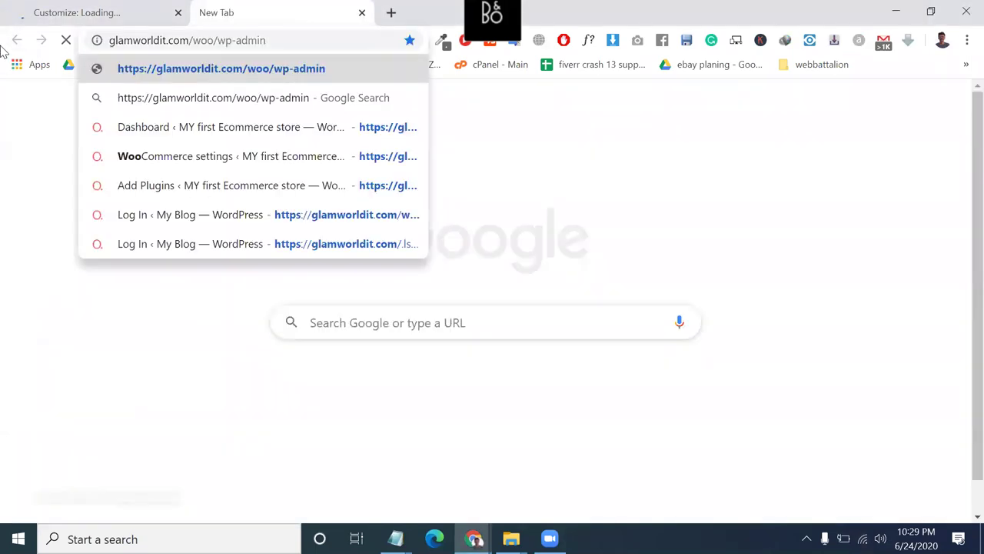
{"action": "key", "text": "Return"}
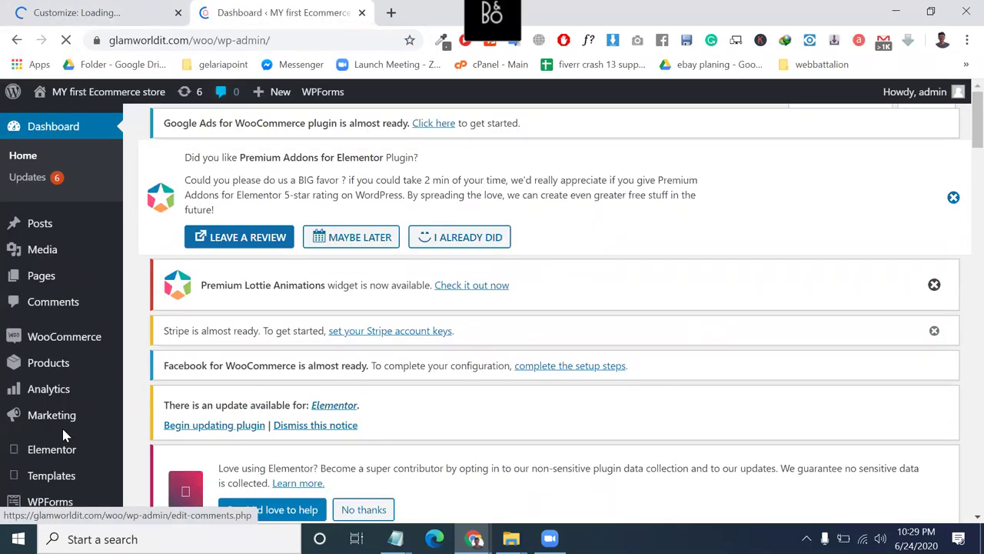
{"action": "scroll", "coordinate": [63, 432], "scroll_direction": "down", "scroll_amount": 2}
{"action": "scroll", "coordinate": [48, 362], "scroll_direction": "down", "scroll_amount": 1}
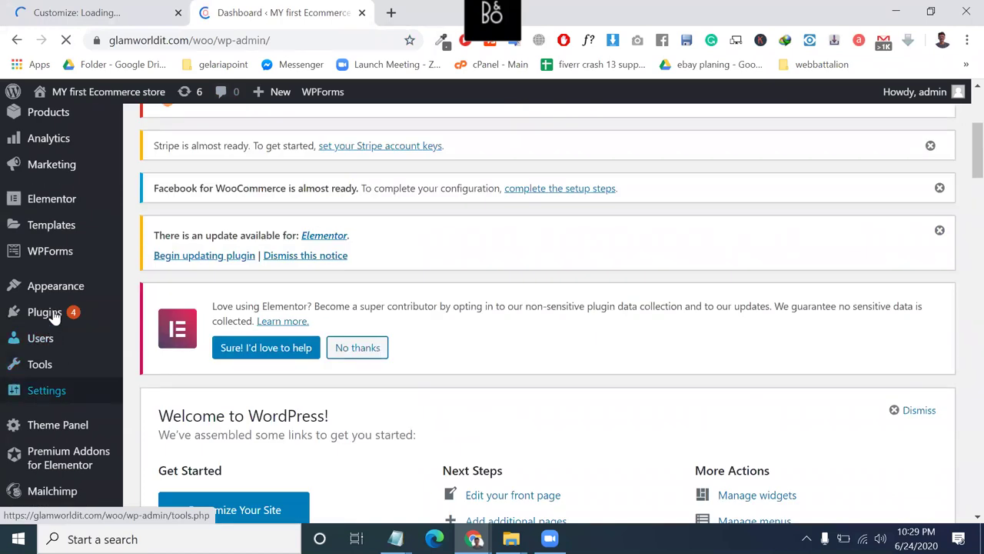
{"action": "mouse_move", "coordinate": [60, 298]}
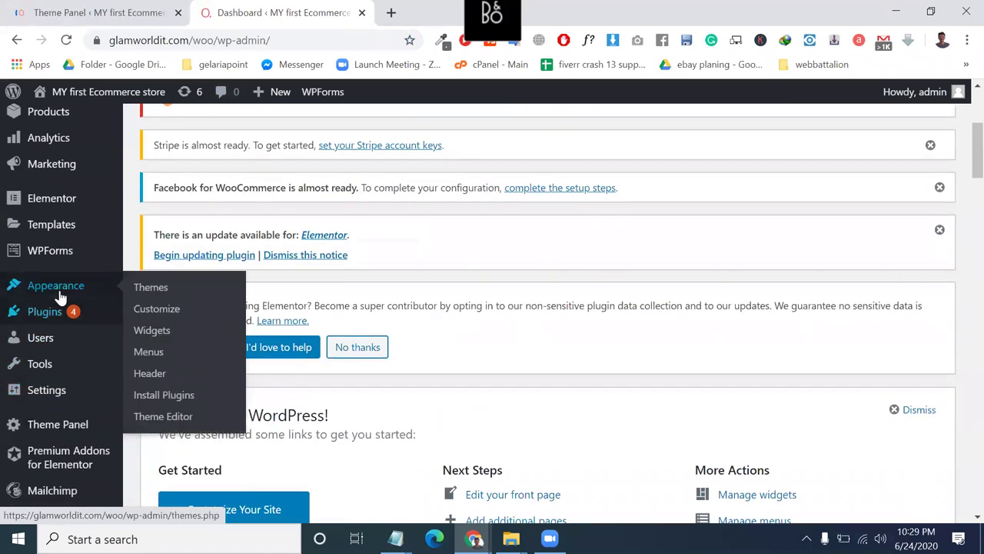
{"action": "left_click", "coordinate": [163, 395]}
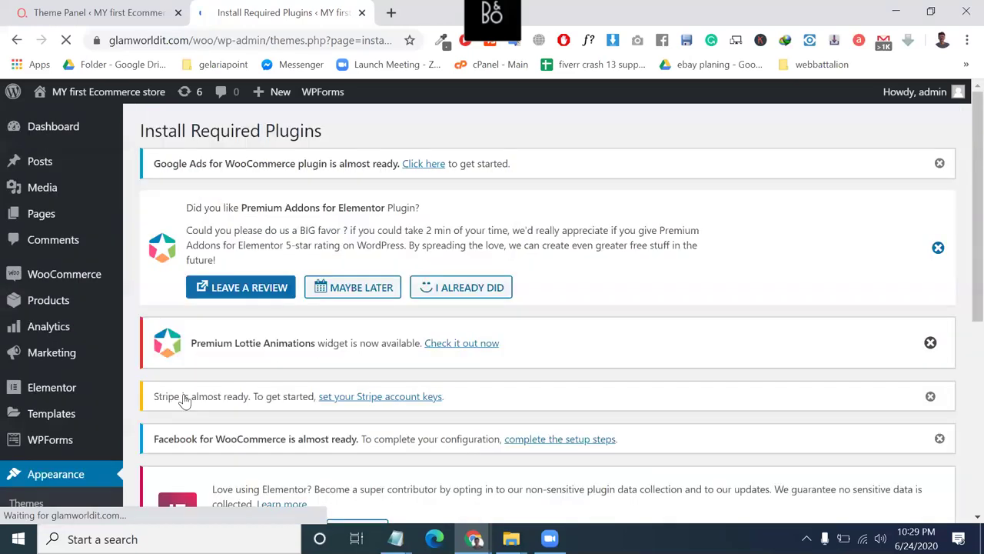
Bulk-update the required plugins, updating Elementor to 2.9.13.
{"action": "scroll", "coordinate": [182, 384], "scroll_direction": "down", "scroll_amount": 4}
{"action": "left_click", "coordinate": [155, 312]}
{"action": "left_click", "coordinate": [193, 284]}
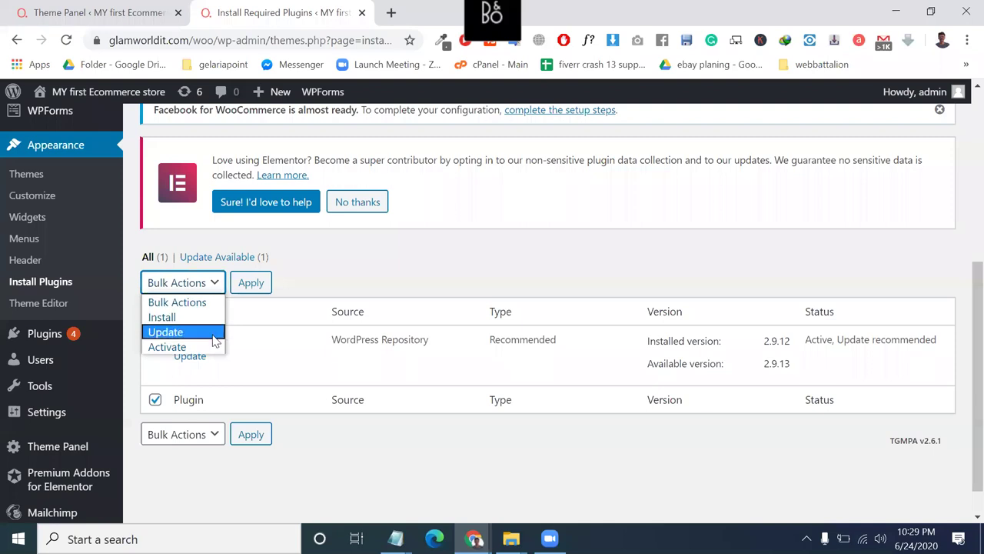
{"action": "left_click", "coordinate": [184, 332]}
{"action": "left_click", "coordinate": [251, 284]}
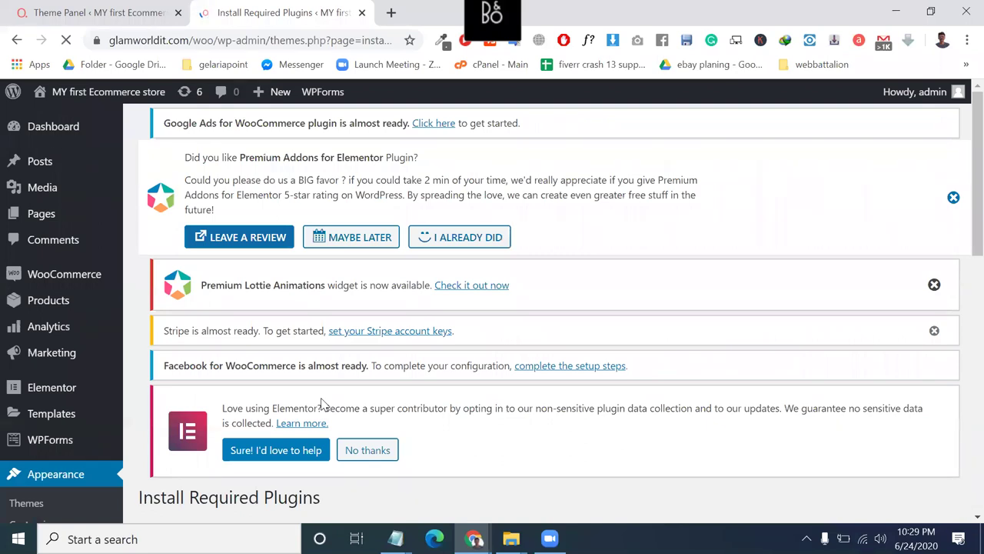
Review the update results and return to the Theme Panel tab.
{"action": "scroll", "coordinate": [323, 403], "scroll_direction": "down", "scroll_amount": 2}
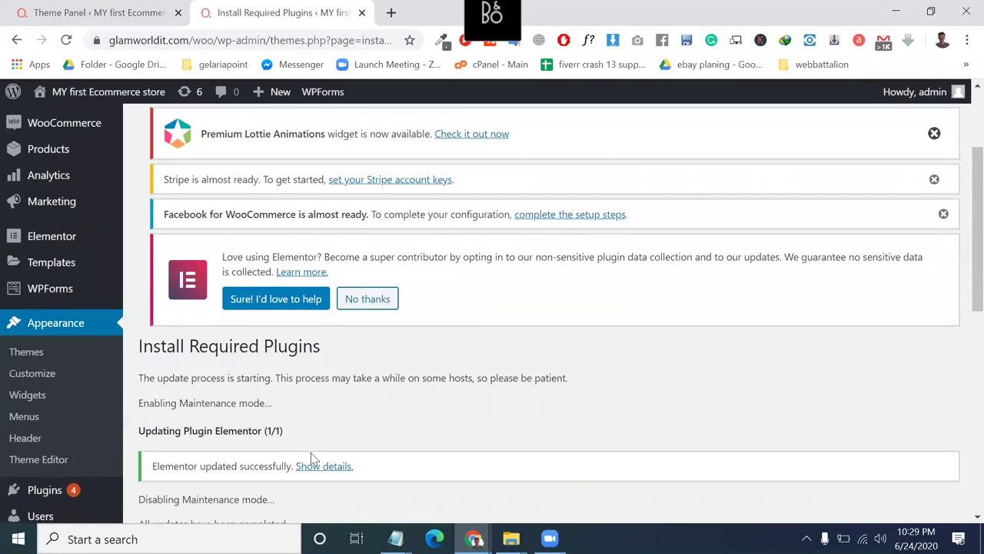
{"action": "scroll", "coordinate": [311, 458], "scroll_direction": "down", "scroll_amount": 2}
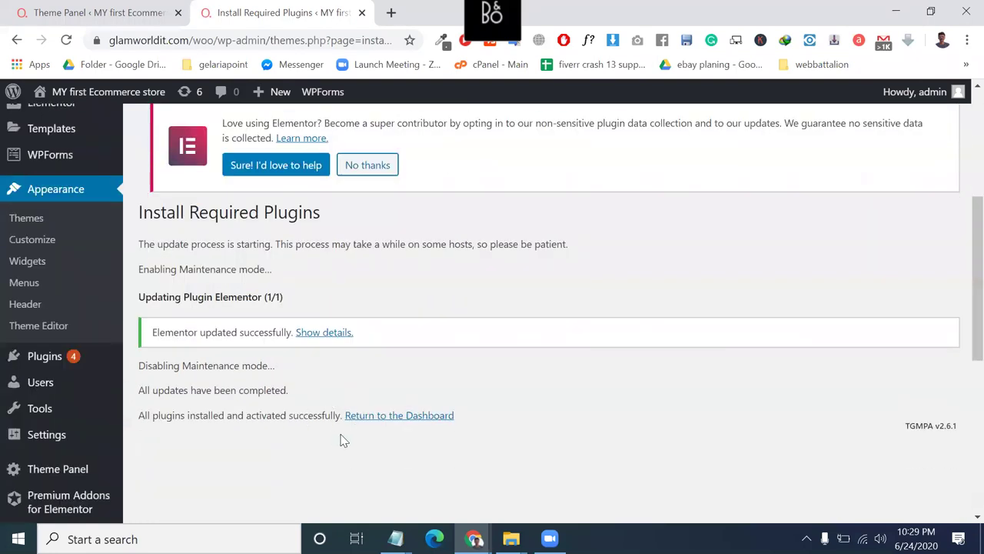
{"action": "scroll", "coordinate": [113, 353], "scroll_direction": "up", "scroll_amount": 1}
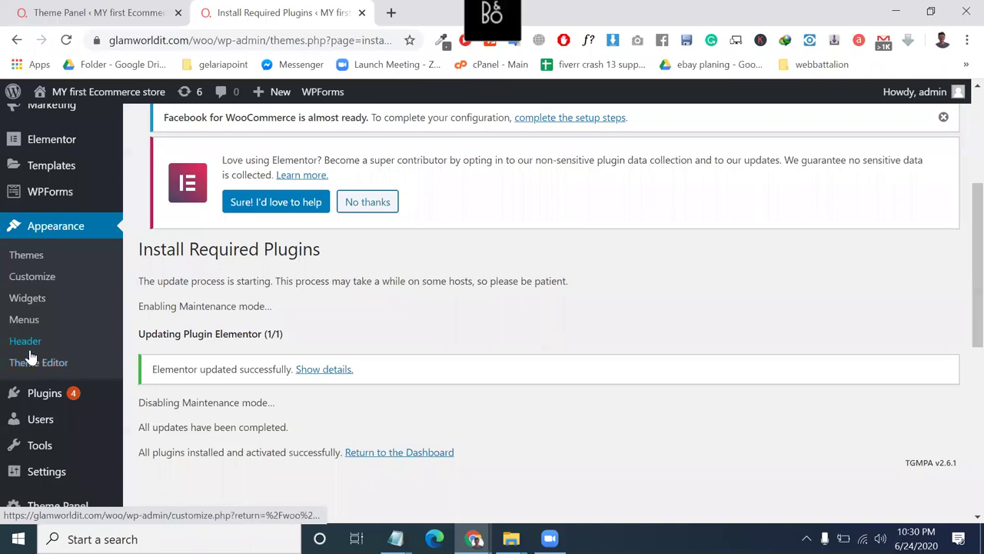
{"action": "mouse_move", "coordinate": [43, 383]}
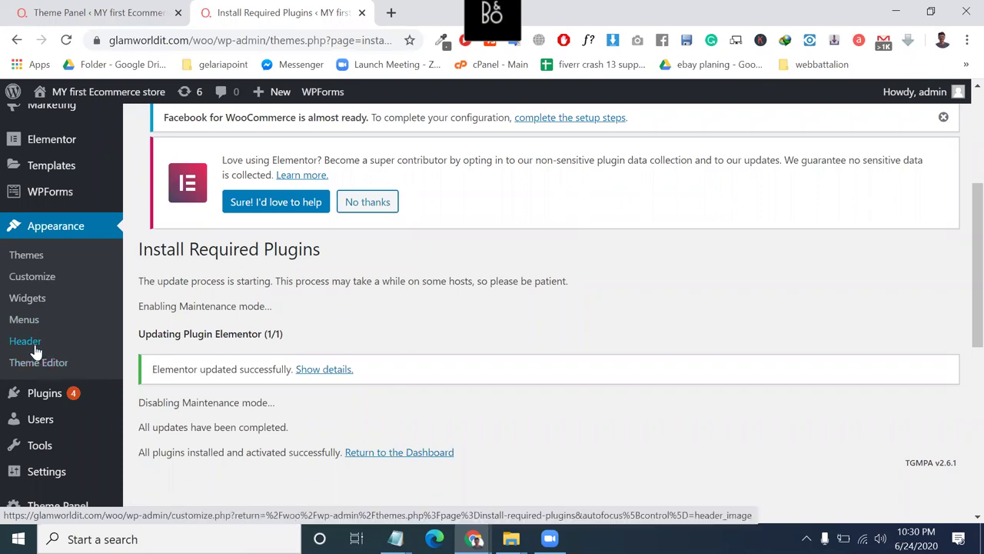
{"action": "key", "text": "ctrl+shift+Tab"}
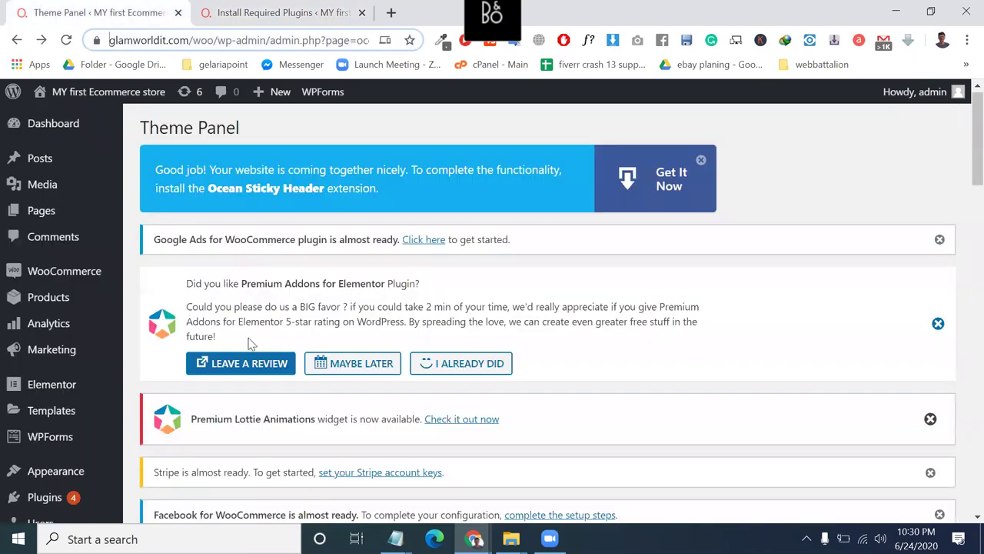
Load the OceanWP Customizer's Header settings from the Appearance menu, and open a blank browser tab.
{"action": "scroll", "coordinate": [250, 343], "scroll_direction": "down", "scroll_amount": 5}
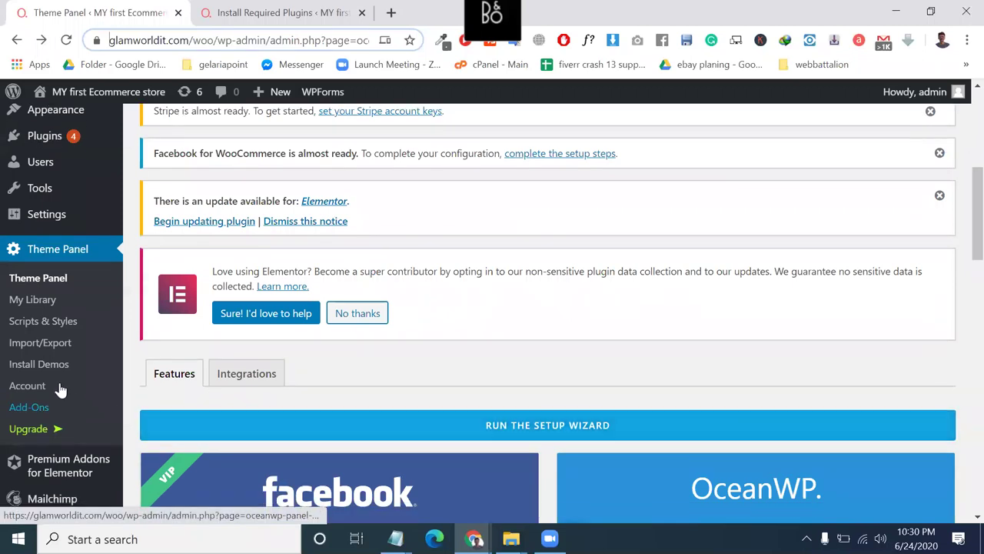
{"action": "scroll", "coordinate": [65, 375], "scroll_direction": "up", "scroll_amount": 1}
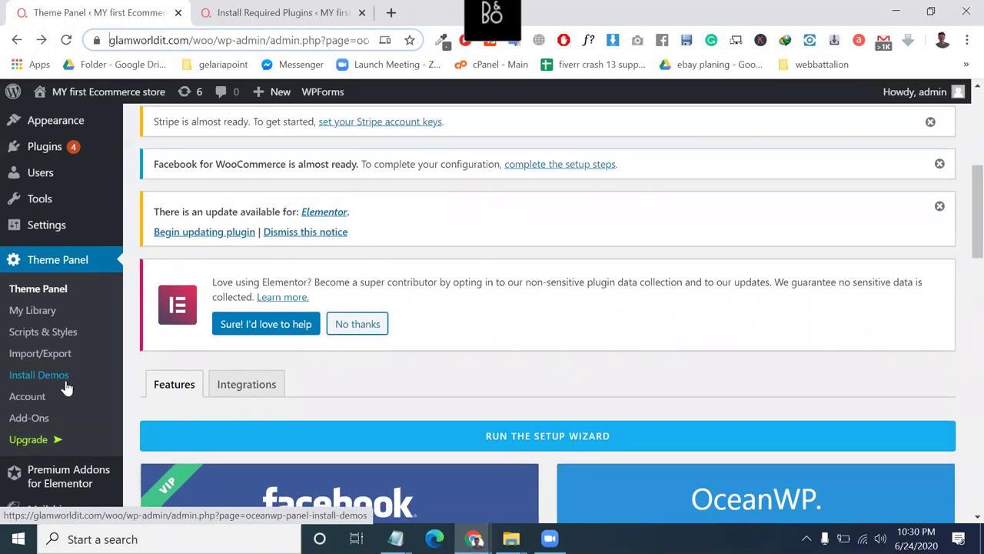
{"action": "scroll", "coordinate": [67, 386], "scroll_direction": "up", "scroll_amount": 1}
{"action": "scroll", "coordinate": [67, 387], "scroll_direction": "up", "scroll_amount": 1}
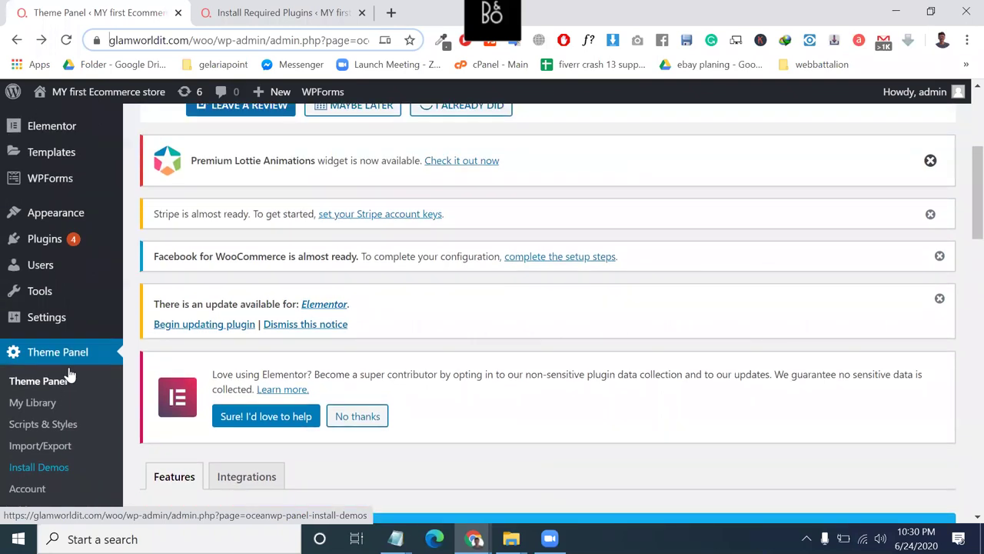
{"action": "scroll", "coordinate": [68, 362], "scroll_direction": "down", "scroll_amount": 1}
{"action": "scroll", "coordinate": [70, 308], "scroll_direction": "up", "scroll_amount": 2}
{"action": "mouse_move", "coordinate": [72, 288]}
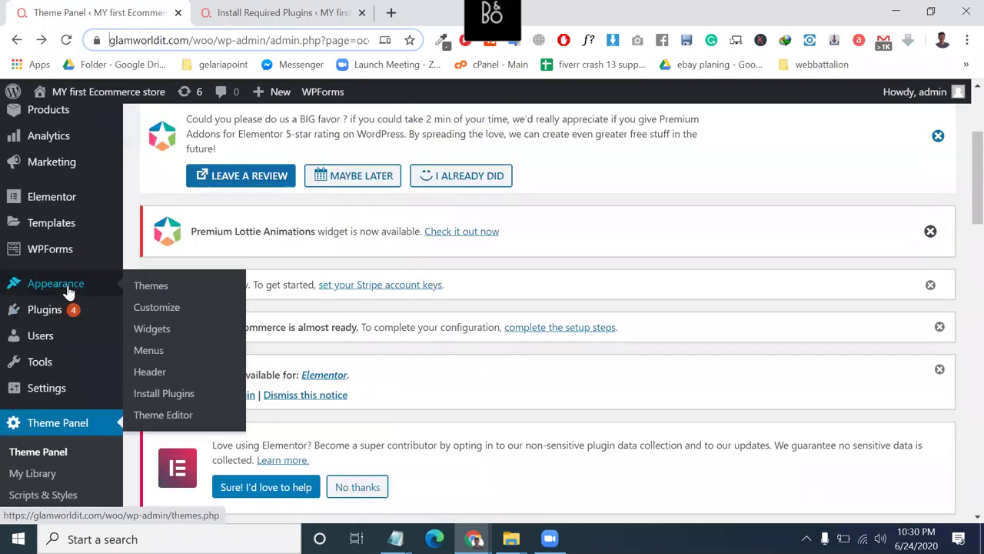
{"action": "left_click", "coordinate": [150, 375]}
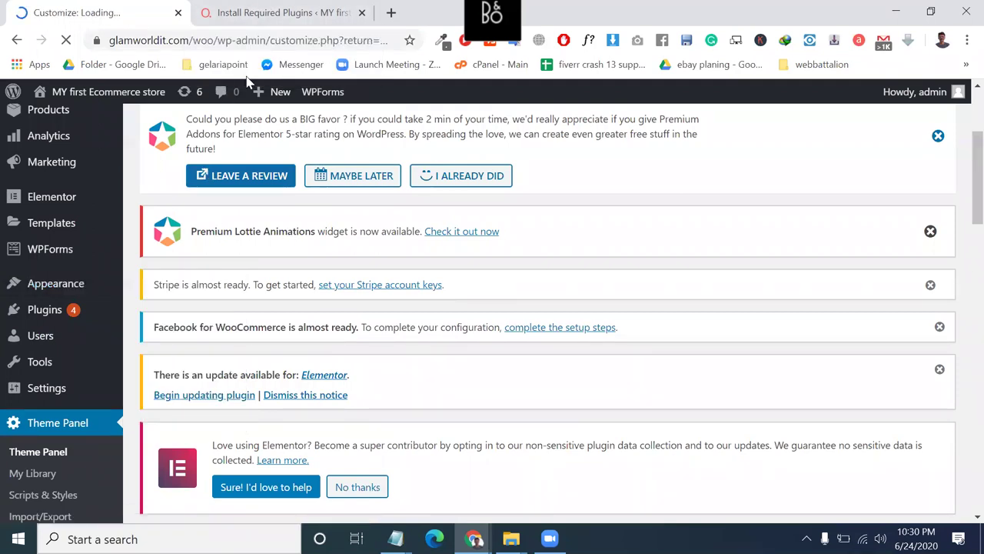
{"action": "scroll", "coordinate": [330, 313], "scroll_direction": "down", "scroll_amount": 4}
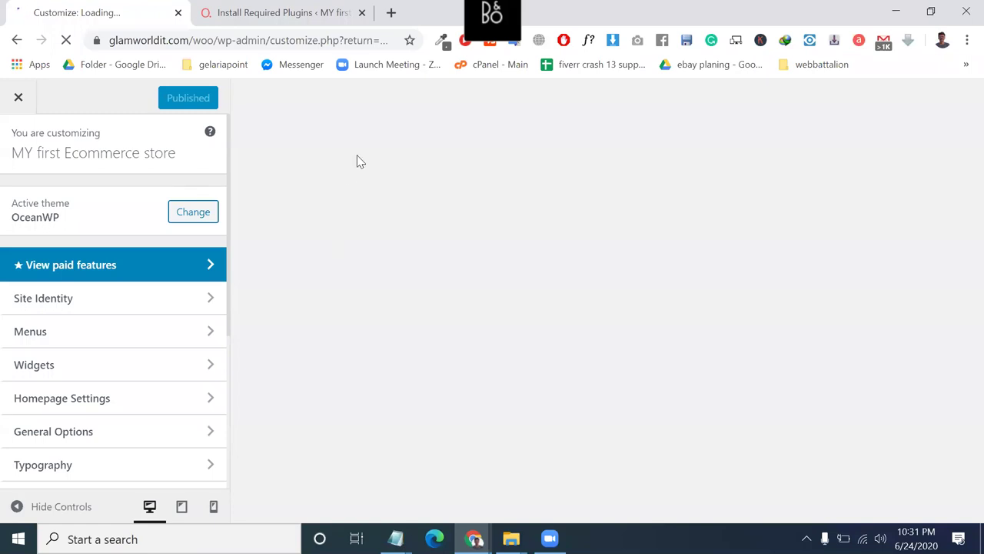
{"action": "left_click", "coordinate": [390, 12]}
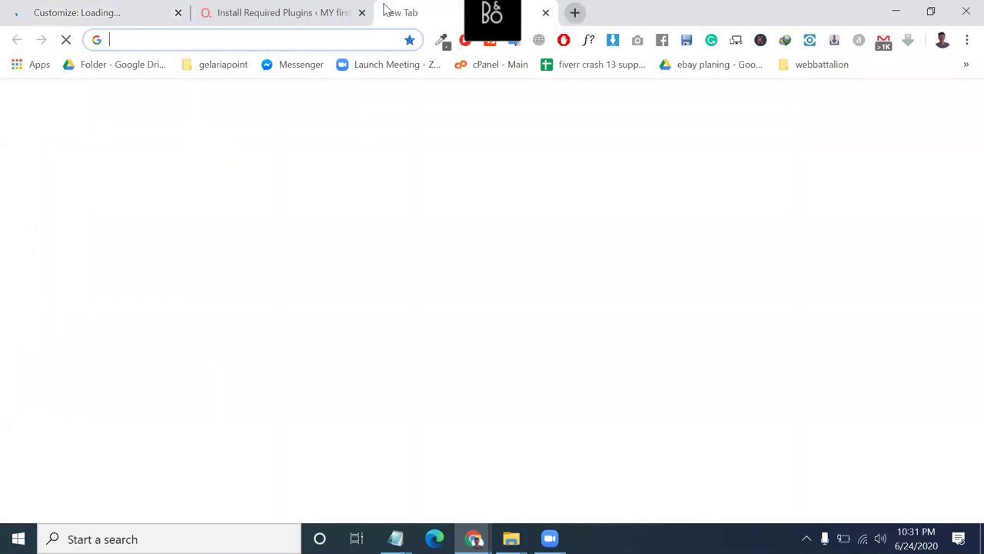
Load the fast.com speed test in the new tab.
{"action": "type", "text": "fast.com"}
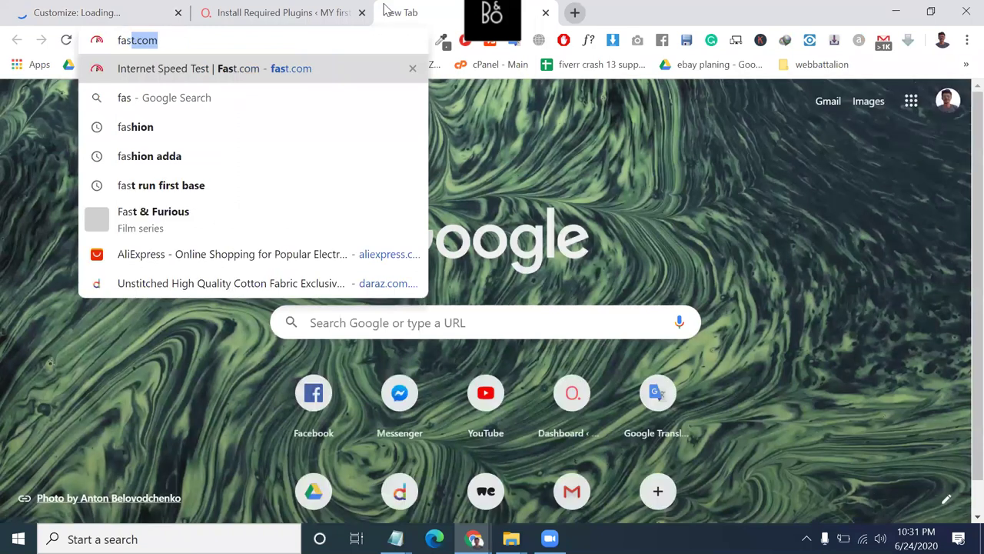
{"action": "key", "text": "Return"}
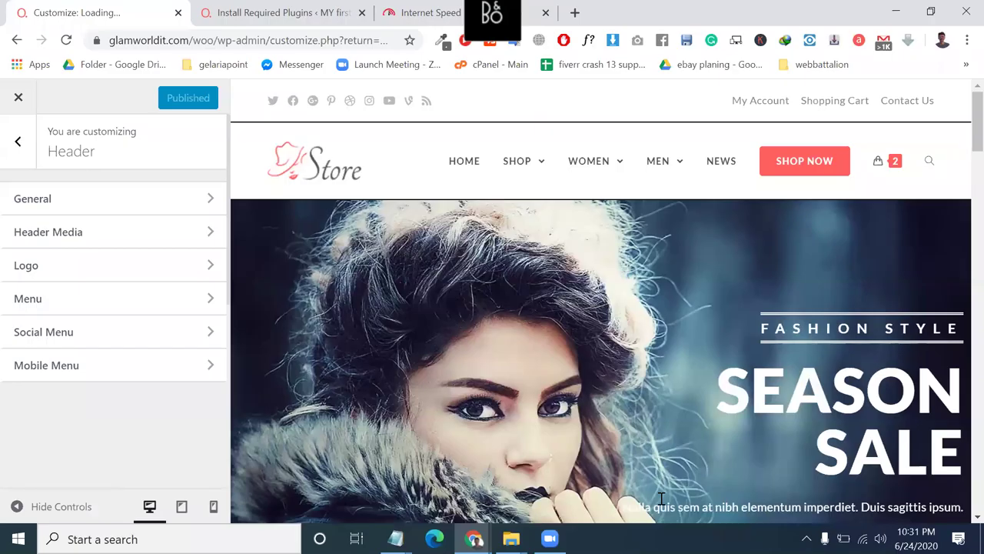
Open Header Media in the Customizer and review its header video and image options.
{"action": "left_click", "coordinate": [64, 277]}
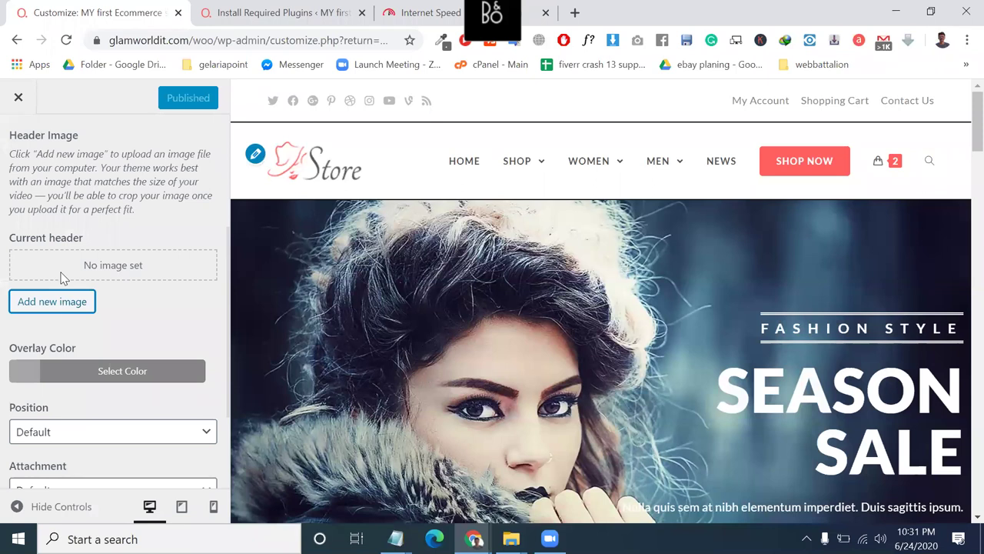
{"action": "scroll", "coordinate": [62, 278], "scroll_direction": "down", "scroll_amount": 1}
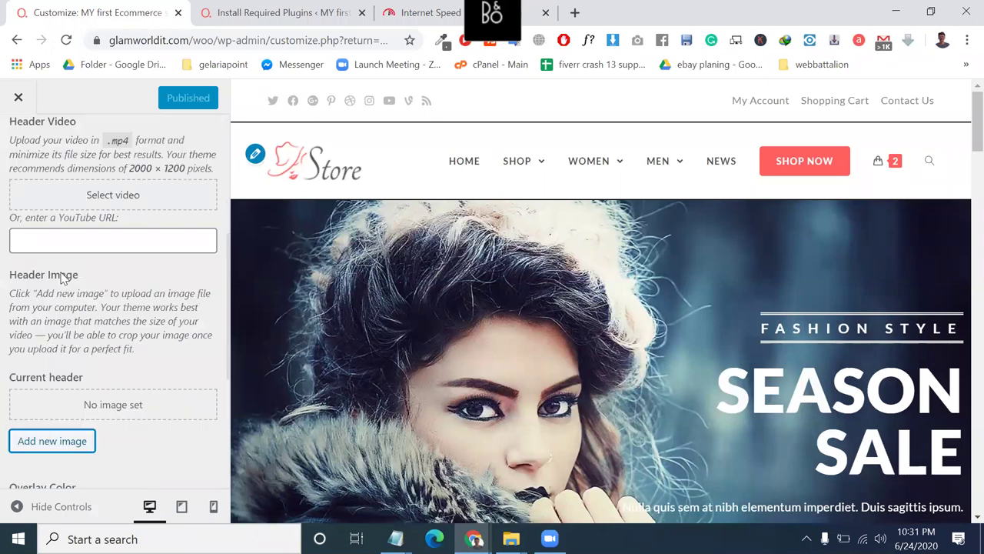
{"action": "scroll", "coordinate": [62, 278], "scroll_direction": "up", "scroll_amount": 2}
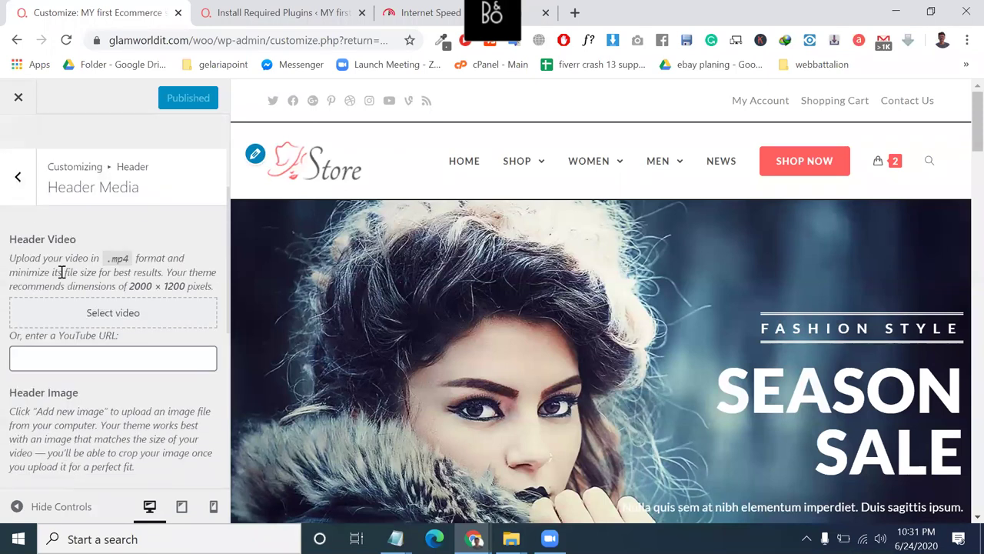
{"action": "scroll", "coordinate": [63, 274], "scroll_direction": "down", "scroll_amount": 1}
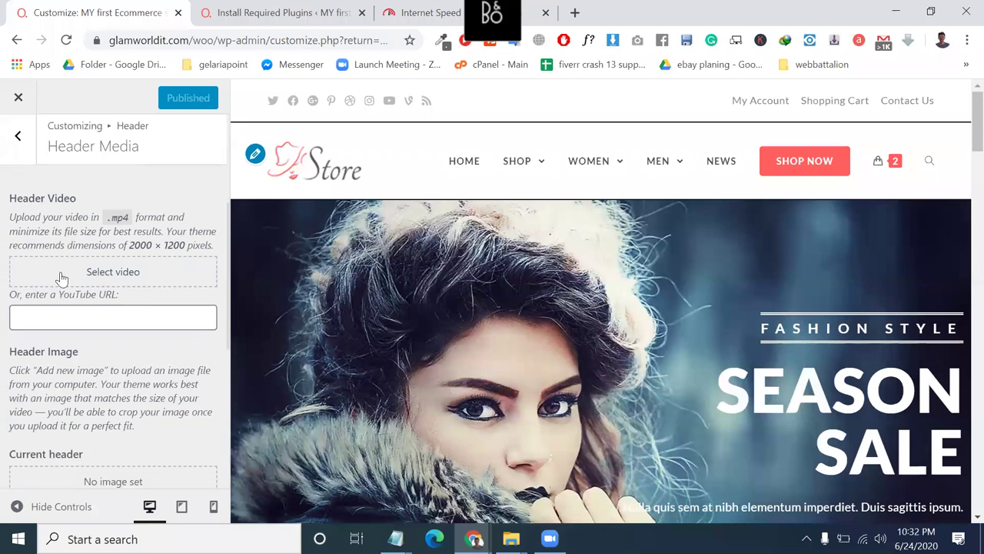
{"action": "scroll", "coordinate": [62, 278], "scroll_direction": "down", "scroll_amount": 4}
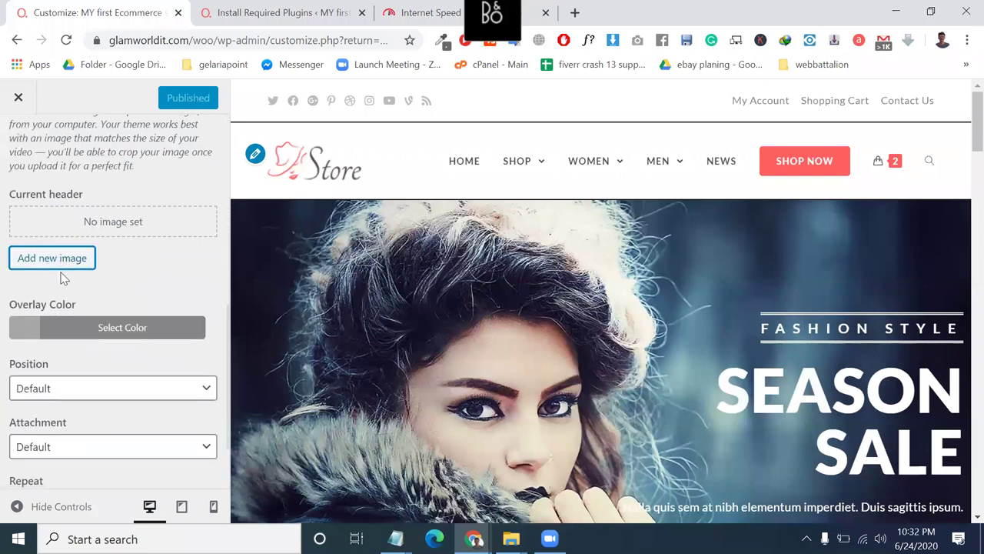
{"action": "scroll", "coordinate": [62, 278], "scroll_direction": "up", "scroll_amount": 3}
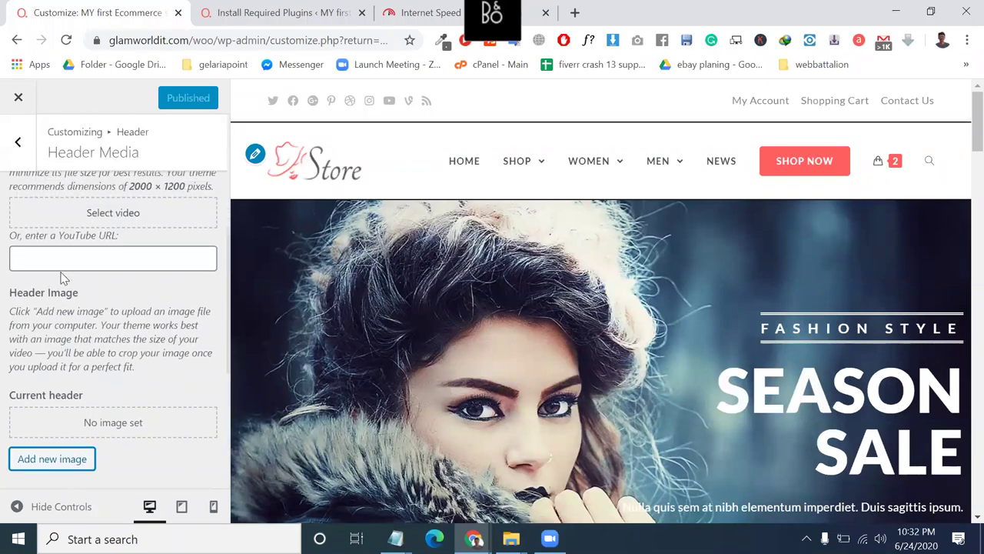
{"action": "scroll", "coordinate": [99, 292], "scroll_direction": "up", "scroll_amount": 1}
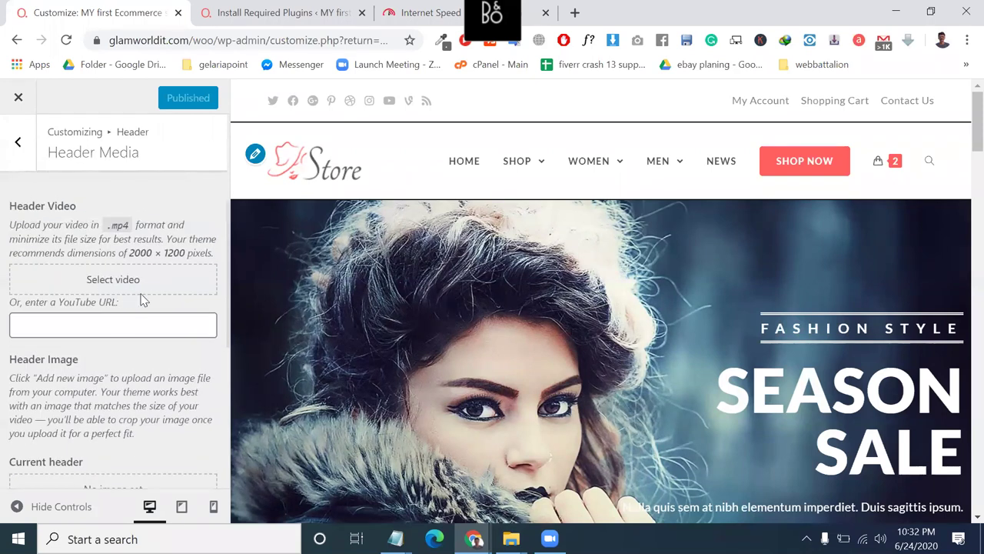
{"action": "scroll", "coordinate": [106, 338], "scroll_direction": "down", "scroll_amount": 1}
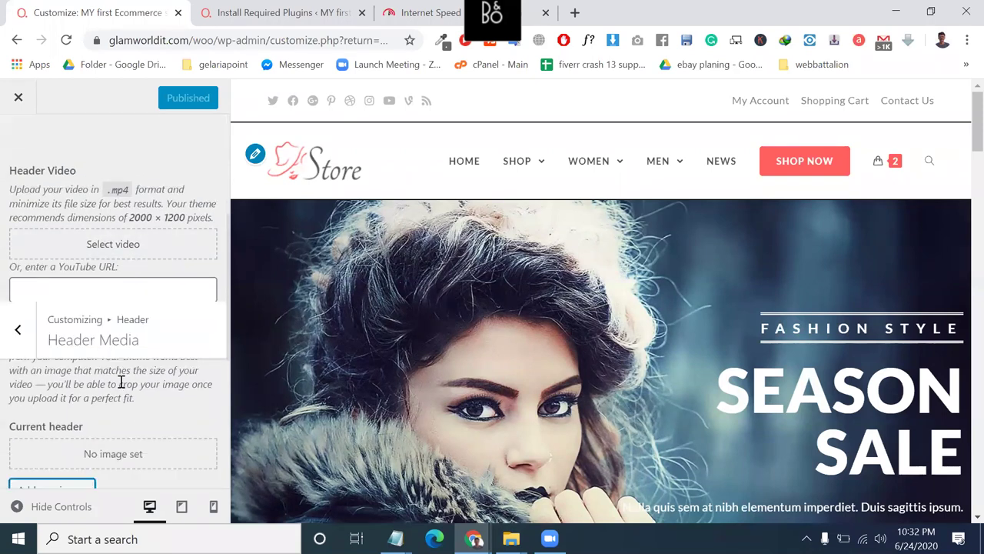
{"action": "scroll", "coordinate": [120, 383], "scroll_direction": "down", "scroll_amount": 1}
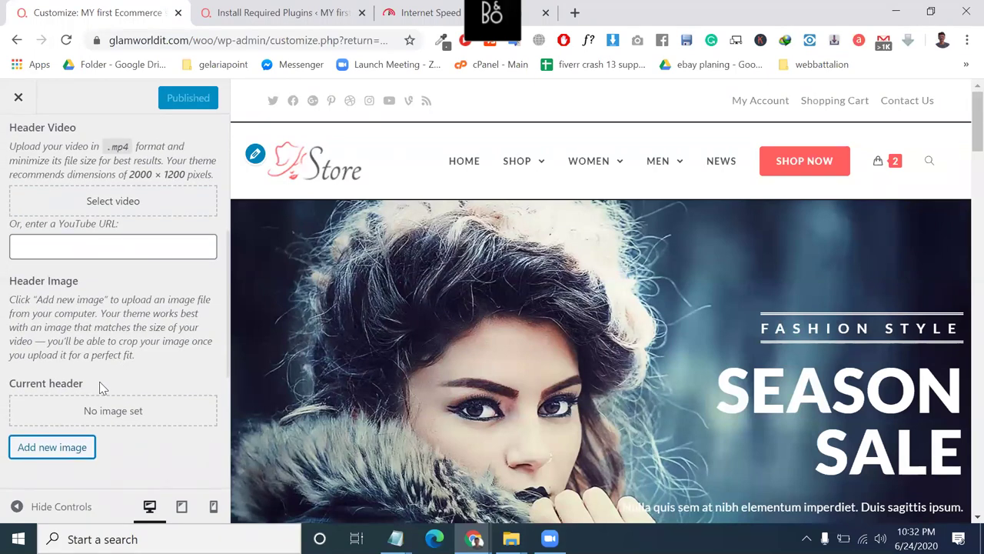
{"action": "scroll", "coordinate": [99, 382], "scroll_direction": "down", "scroll_amount": 1}
{"action": "scroll", "coordinate": [98, 387], "scroll_direction": "down", "scroll_amount": 1}
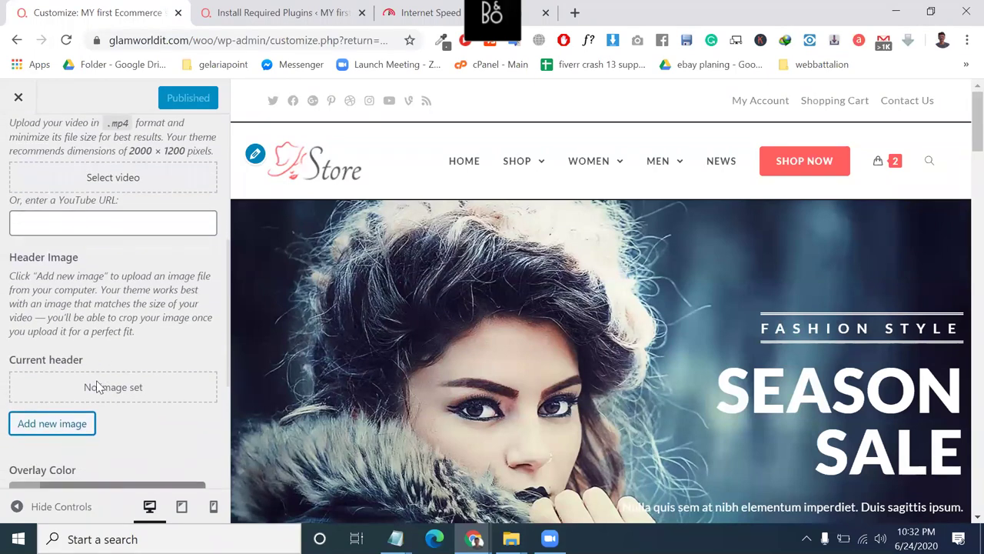
Open the live store front page in a new tab next to the Customizer, then return to Customize.
{"action": "left_click", "coordinate": [291, 10]}
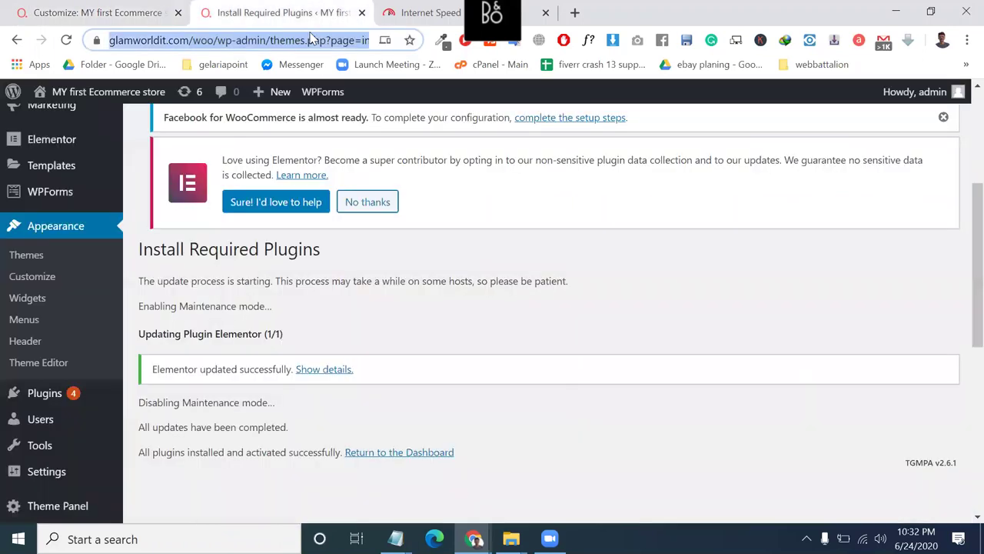
{"action": "mouse_move", "coordinate": [90, 103]}
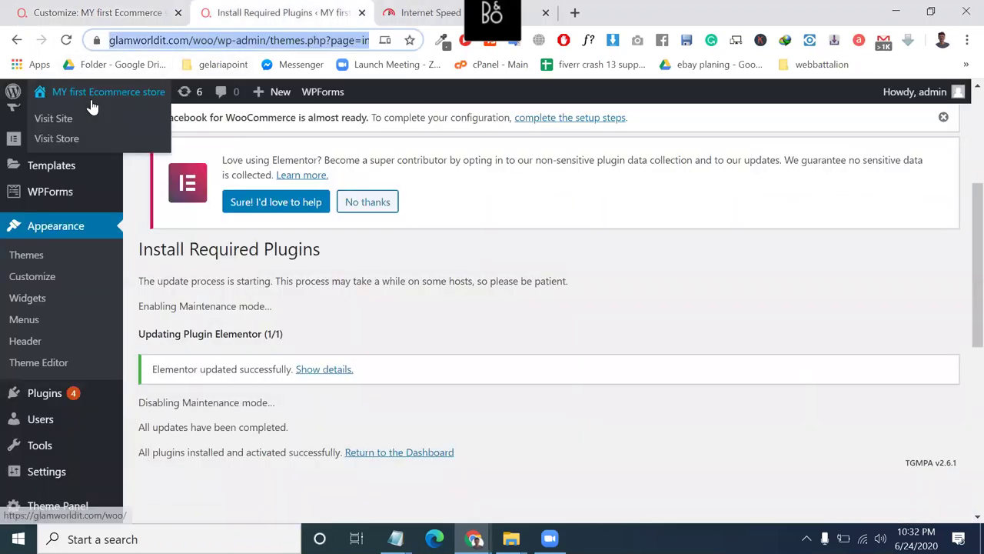
{"action": "right_click", "coordinate": [66, 125]}
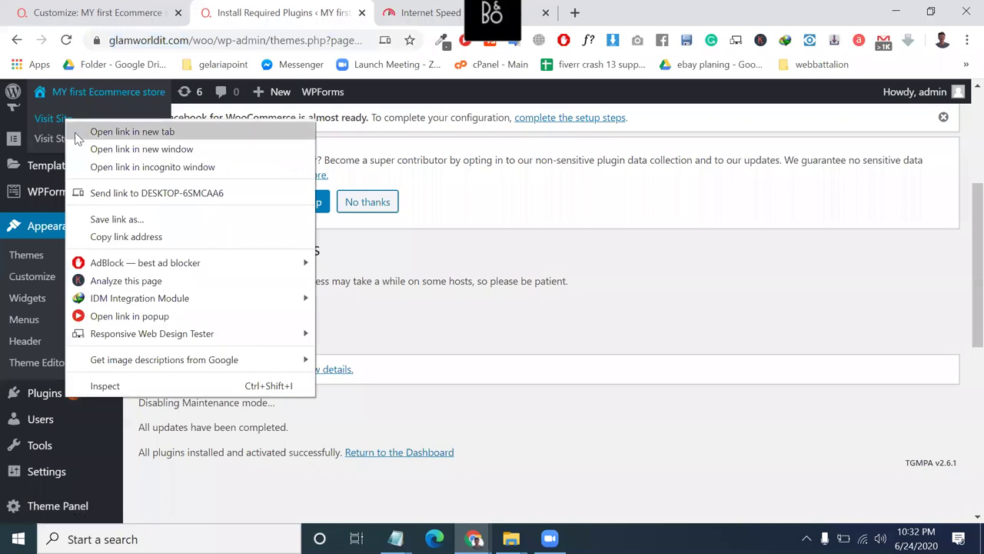
{"action": "left_click", "coordinate": [77, 132]}
{"action": "left_click", "coordinate": [395, 11]}
{"action": "left_click_drag", "start_coordinate": [262, 6], "coordinate": [259, 11]}
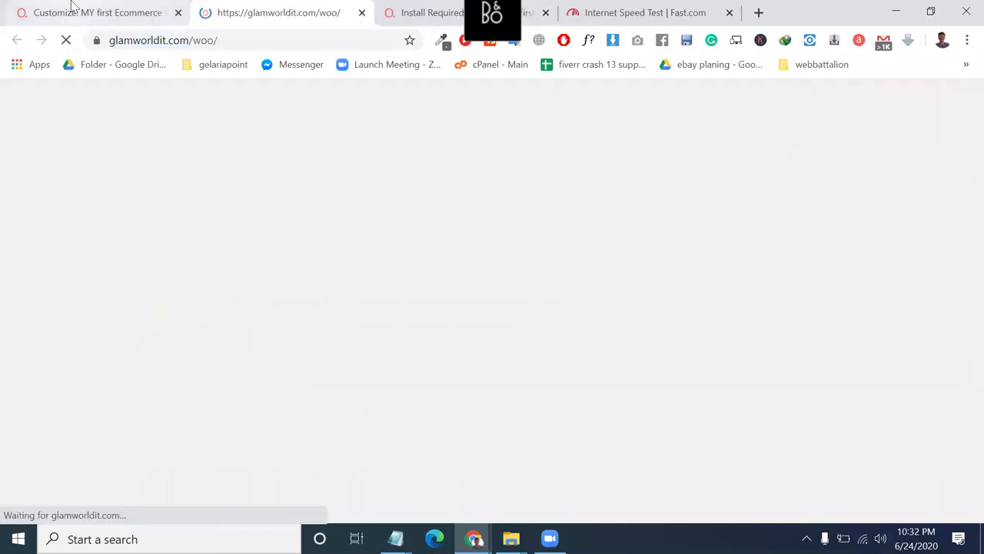
{"action": "key", "text": "ctrl+1"}
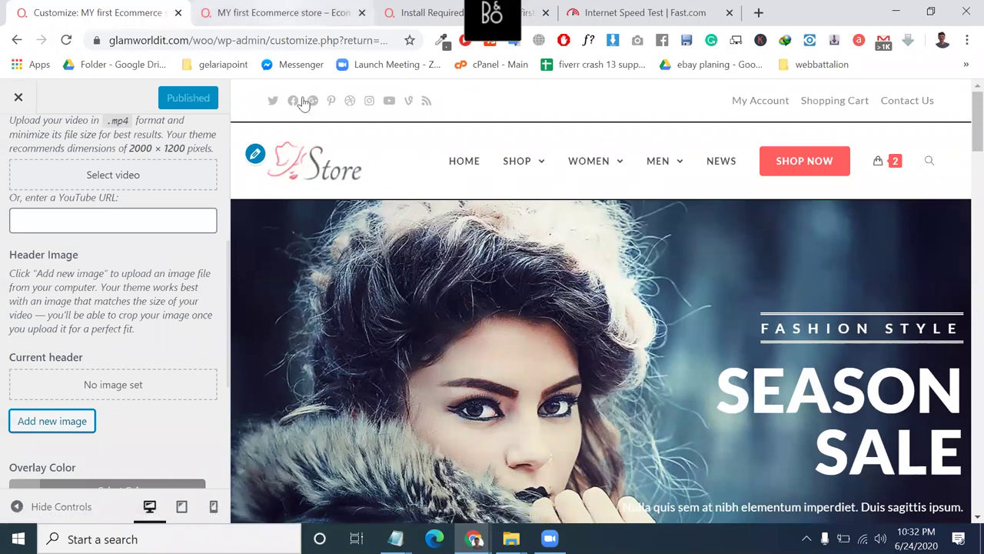
Start adding a new header image in the Customizer's Header Media.
{"action": "key", "text": "ctrl+Tab"}
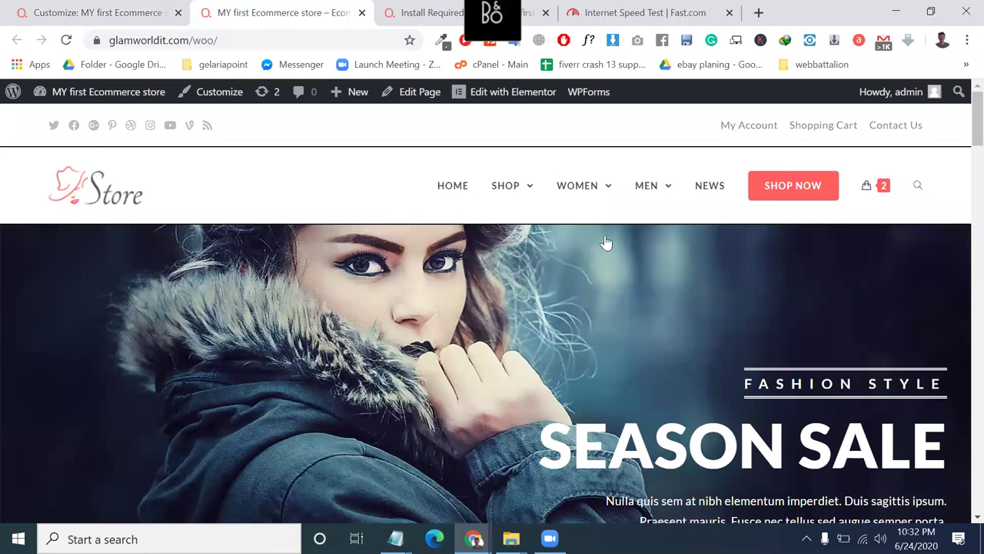
{"action": "left_click", "coordinate": [150, 11]}
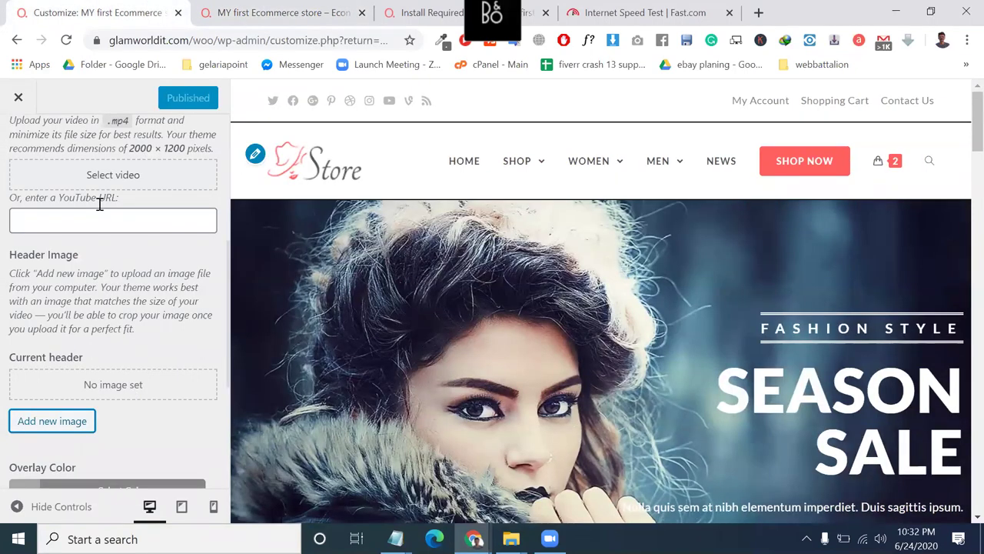
{"action": "scroll", "coordinate": [111, 258], "scroll_direction": "down", "scroll_amount": 1}
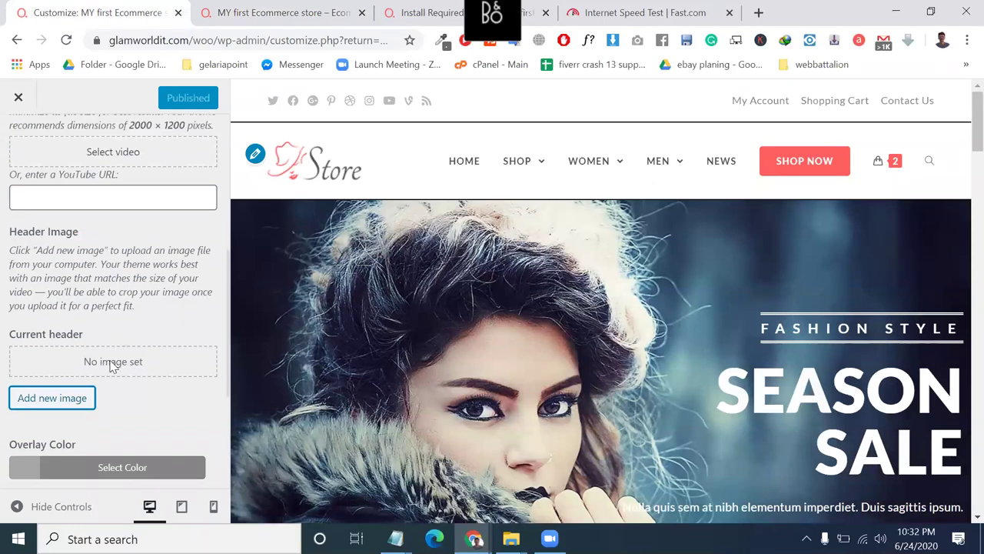
{"action": "left_click", "coordinate": [63, 403]}
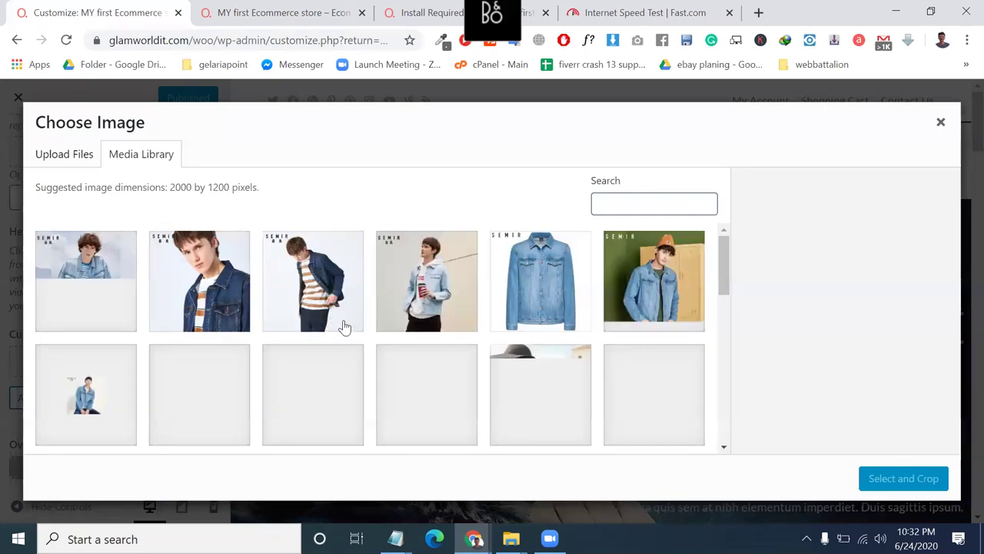
{"action": "scroll", "coordinate": [368, 366], "scroll_direction": "down", "scroll_amount": 1}
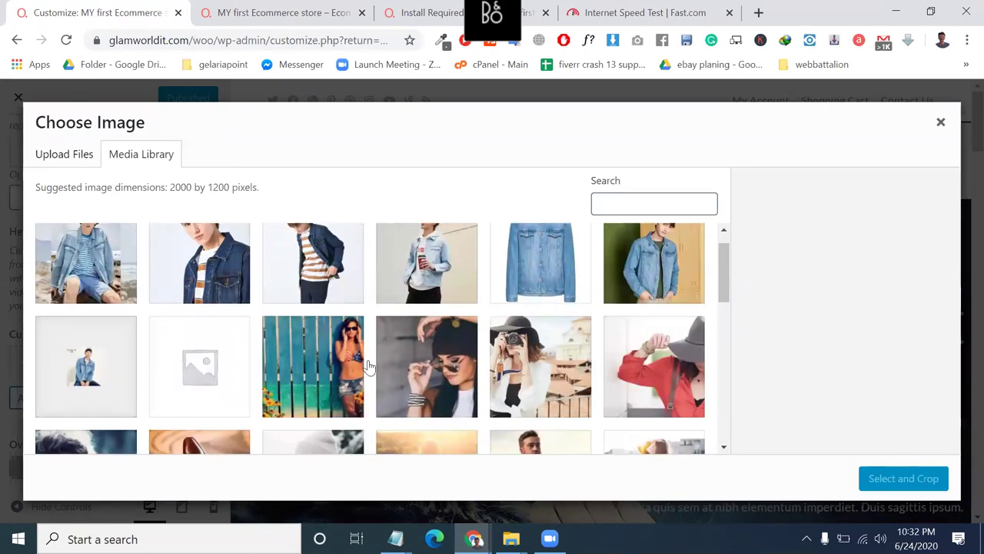
{"action": "scroll", "coordinate": [346, 372], "scroll_direction": "down", "scroll_amount": 3}
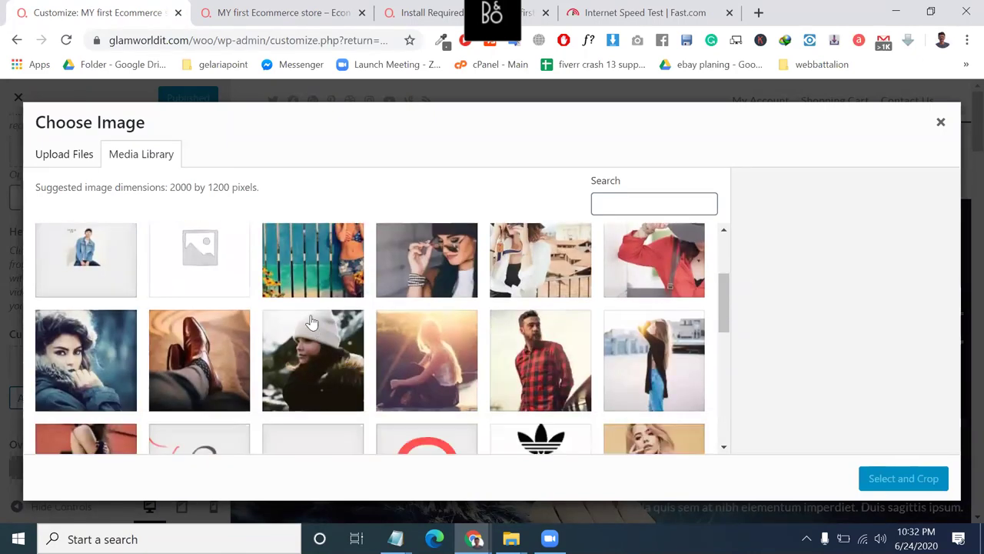
Choose the beach-fence photo and crop it, shifting toward the woman, as the header image.
{"action": "left_click", "coordinate": [313, 275]}
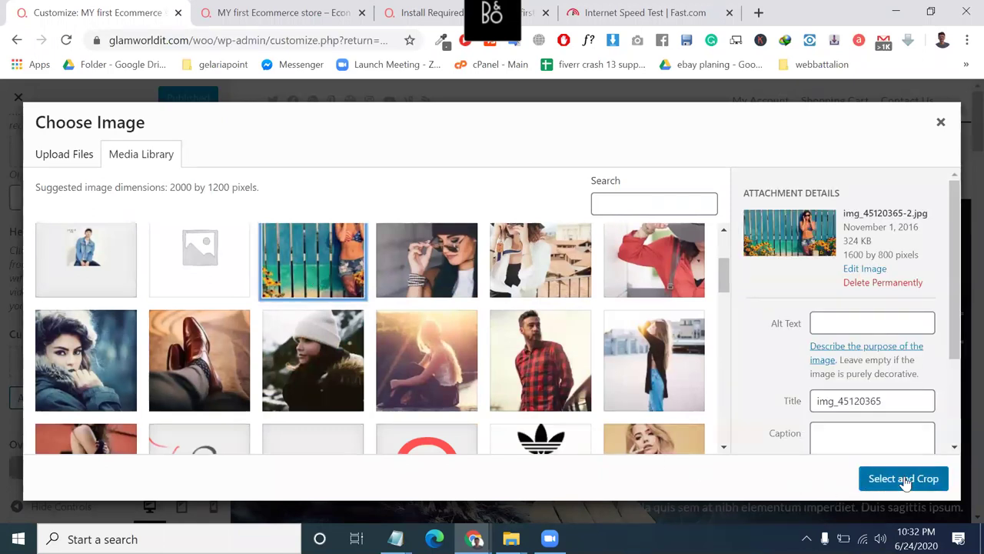
{"action": "left_click", "coordinate": [903, 478]}
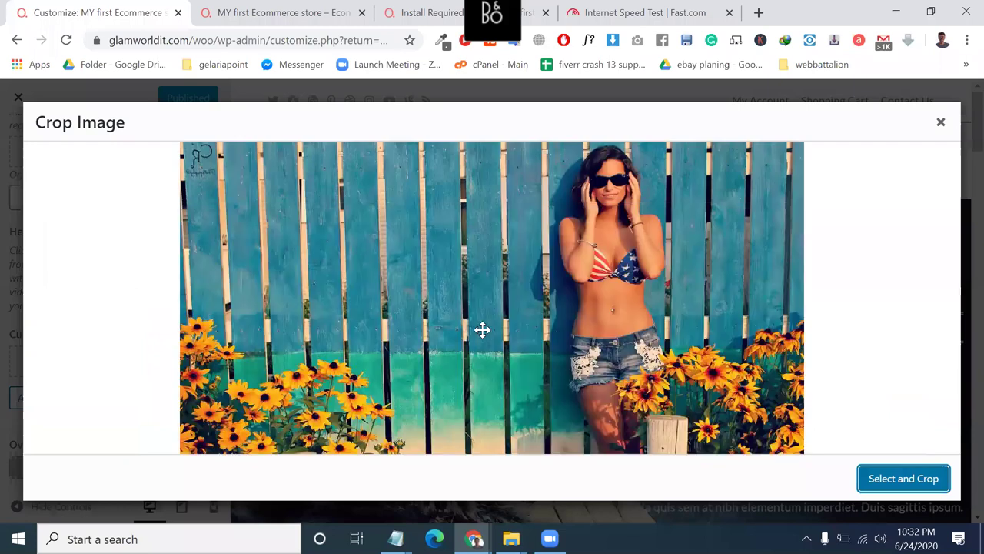
{"action": "left_click_drag", "start_coordinate": [698, 294], "coordinate": [867, 303]}
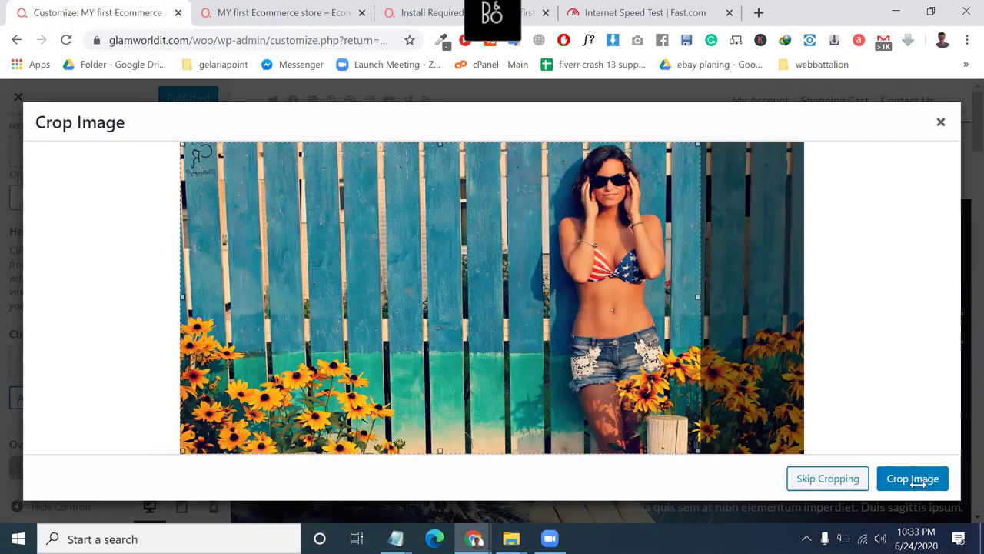
{"action": "left_click_drag", "start_coordinate": [605, 352], "coordinate": [624, 352]}
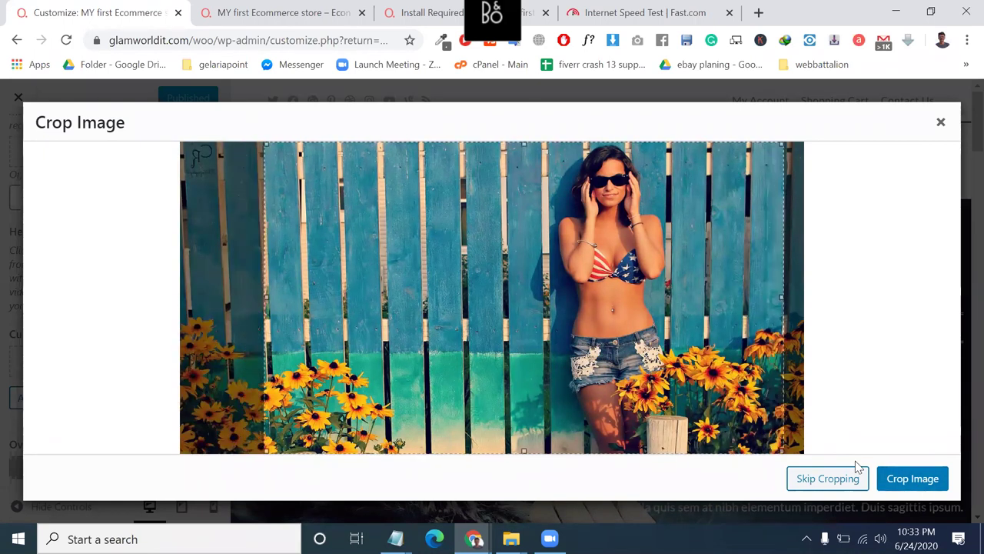
{"action": "left_click", "coordinate": [915, 486]}
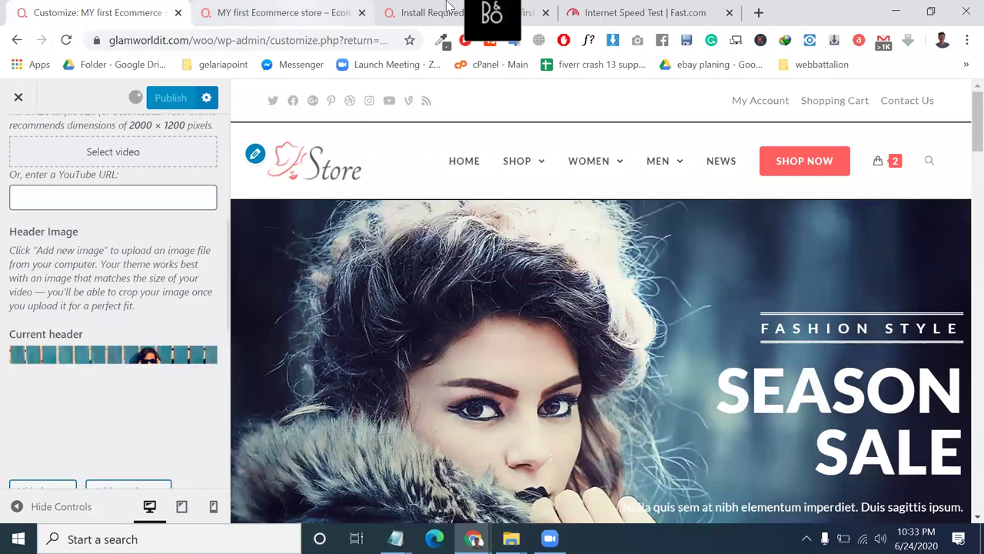
{"action": "left_click", "coordinate": [301, 8]}
Reload the live store to view the fence-photo header, then return to the Customizer.
{"action": "left_click", "coordinate": [423, 12]}
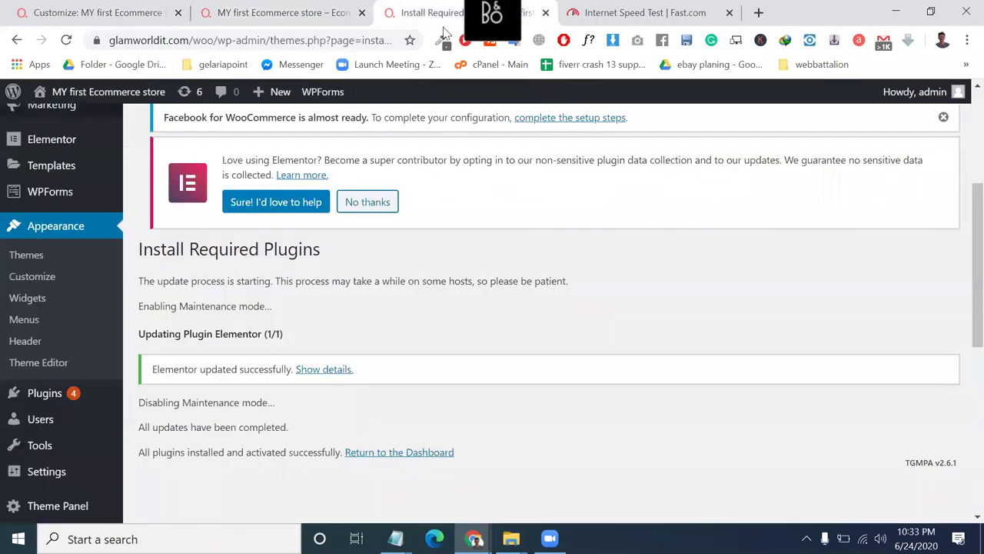
{"action": "left_click", "coordinate": [277, 12]}
{"action": "left_click", "coordinate": [67, 40]}
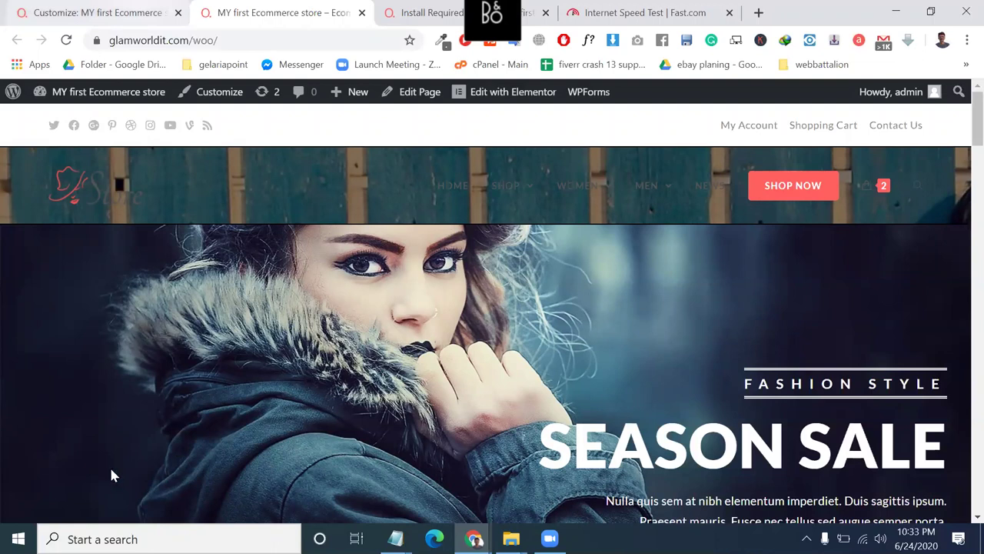
{"action": "key", "text": "ctrl+shift+Tab"}
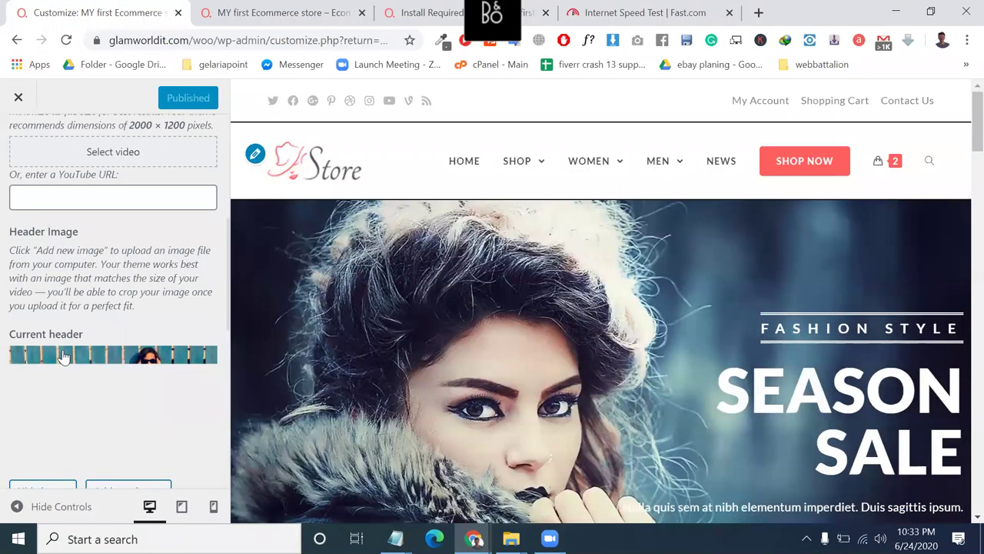
Hide the header image, briefly re-apply the fence photo, then hide it again.
{"action": "scroll", "coordinate": [63, 356], "scroll_direction": "down", "scroll_amount": 4}
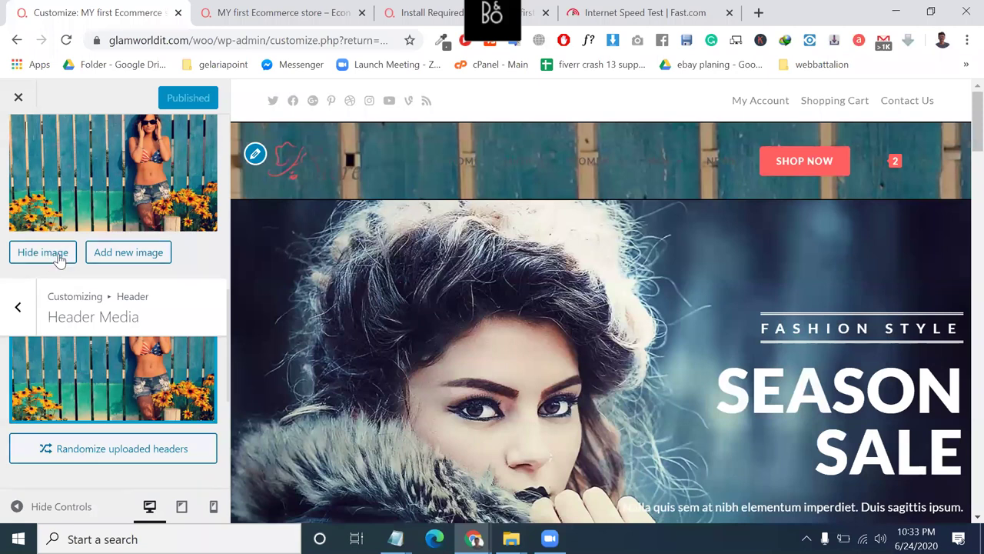
{"action": "left_click", "coordinate": [59, 260]}
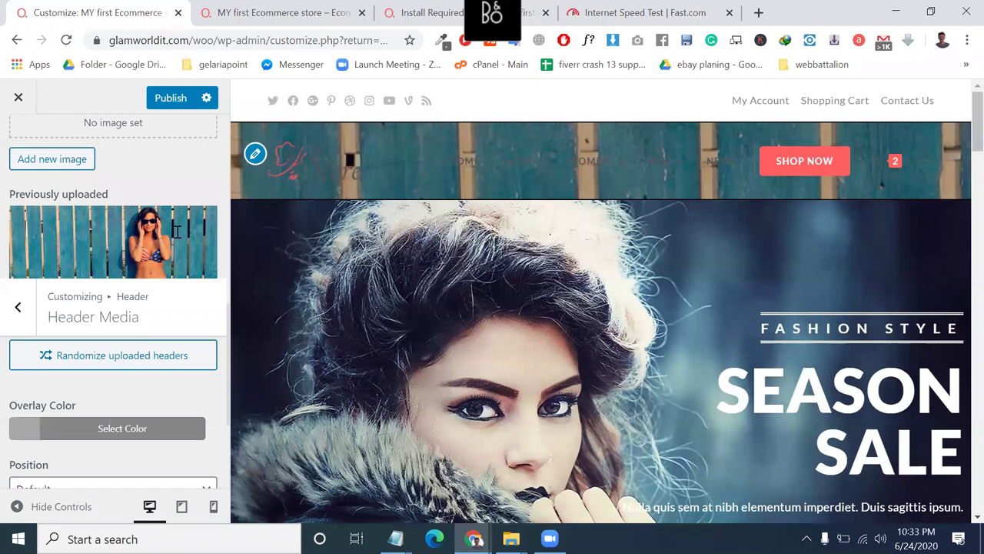
{"action": "left_click", "coordinate": [141, 248]}
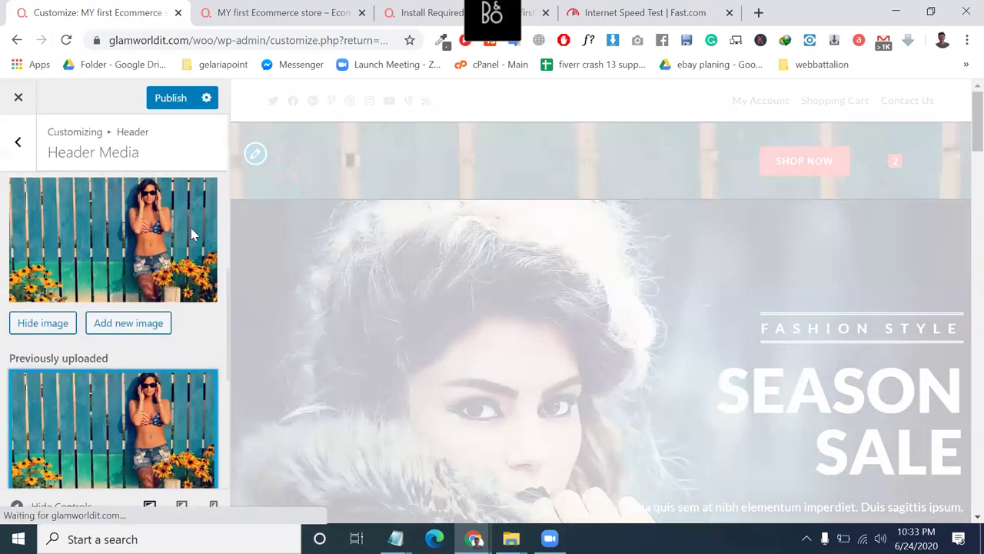
{"action": "scroll", "coordinate": [190, 227], "scroll_direction": "up", "scroll_amount": 2}
{"action": "scroll", "coordinate": [191, 227], "scroll_direction": "up", "scroll_amount": 1}
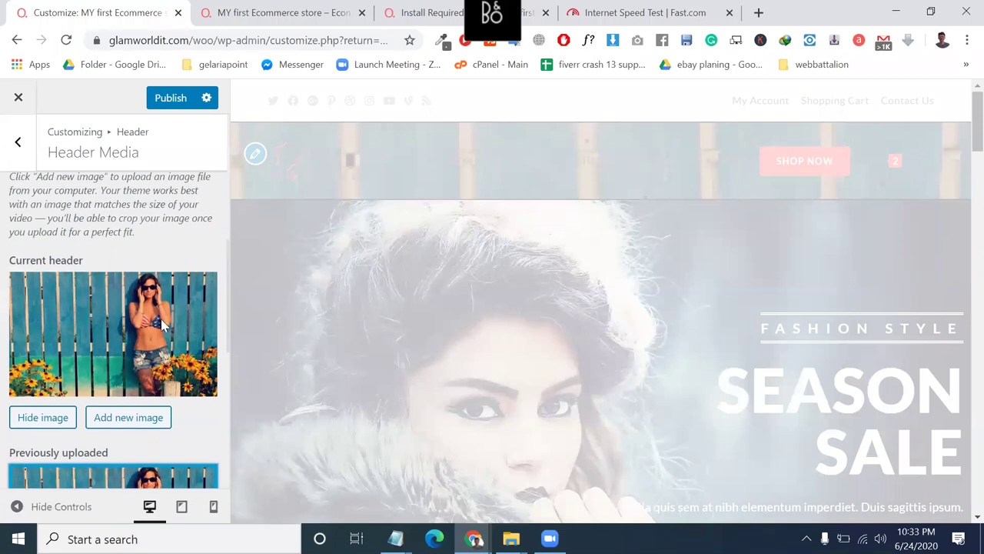
{"action": "left_click", "coordinate": [51, 421]}
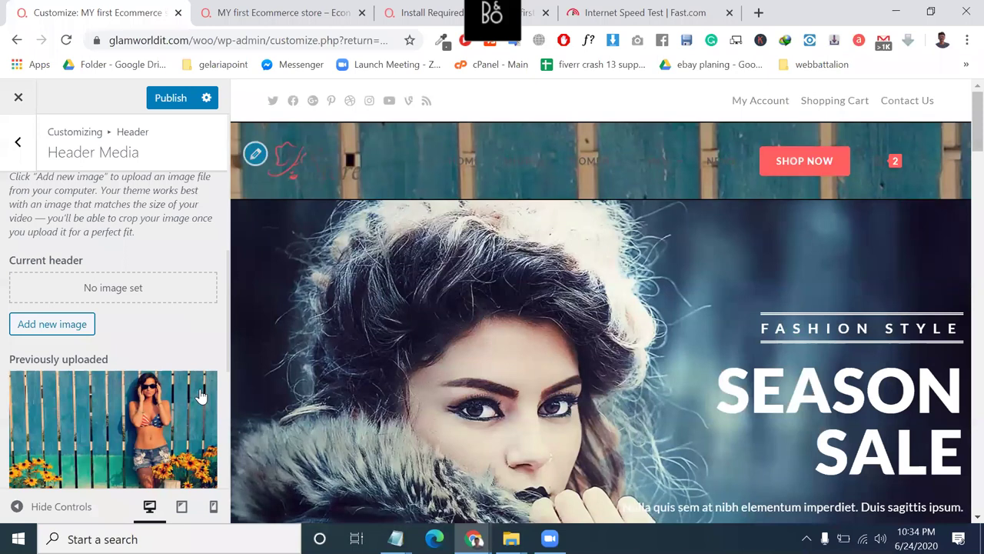
{"action": "scroll", "coordinate": [200, 396], "scroll_direction": "down", "scroll_amount": 1}
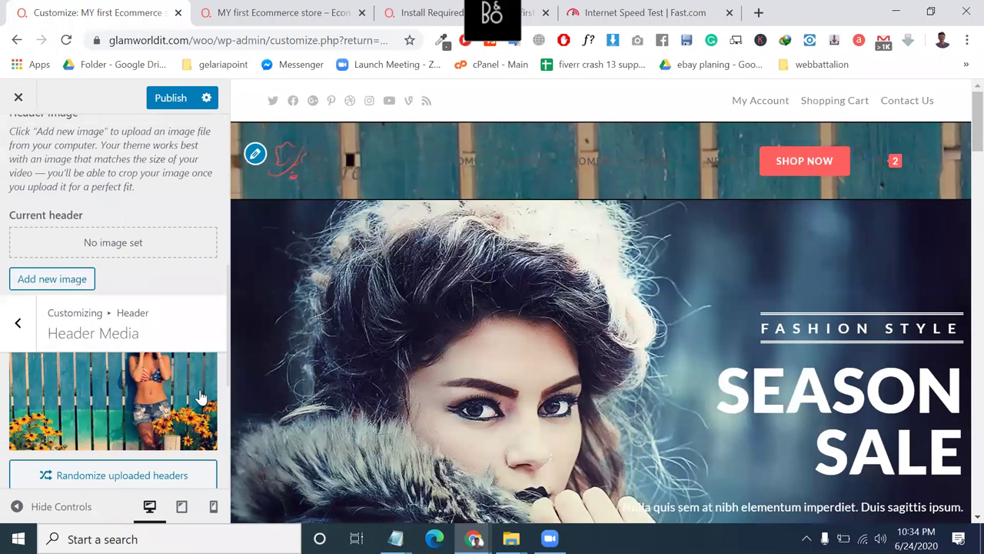
Delete the fence photo from previous uploads and open the Overlay Color picker.
{"action": "left_click", "coordinate": [199, 396]}
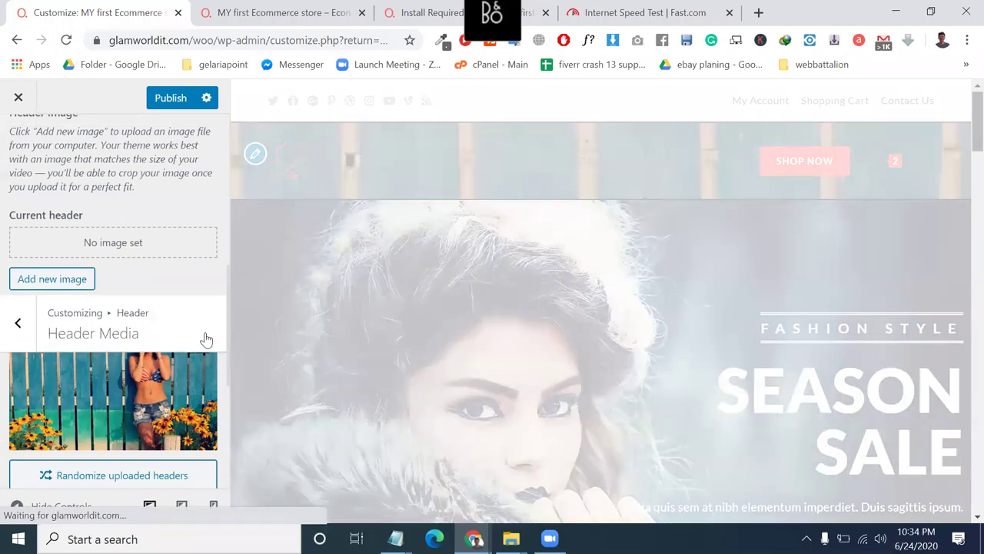
{"action": "scroll", "coordinate": [204, 322], "scroll_direction": "down", "scroll_amount": 1}
{"action": "left_click", "coordinate": [199, 315]}
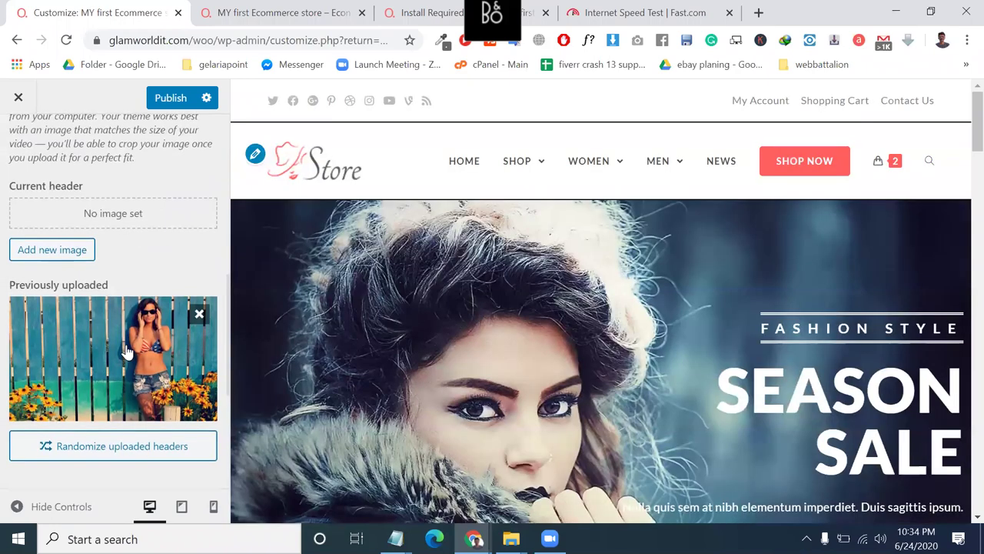
{"action": "scroll", "coordinate": [123, 347], "scroll_direction": "down", "scroll_amount": 2}
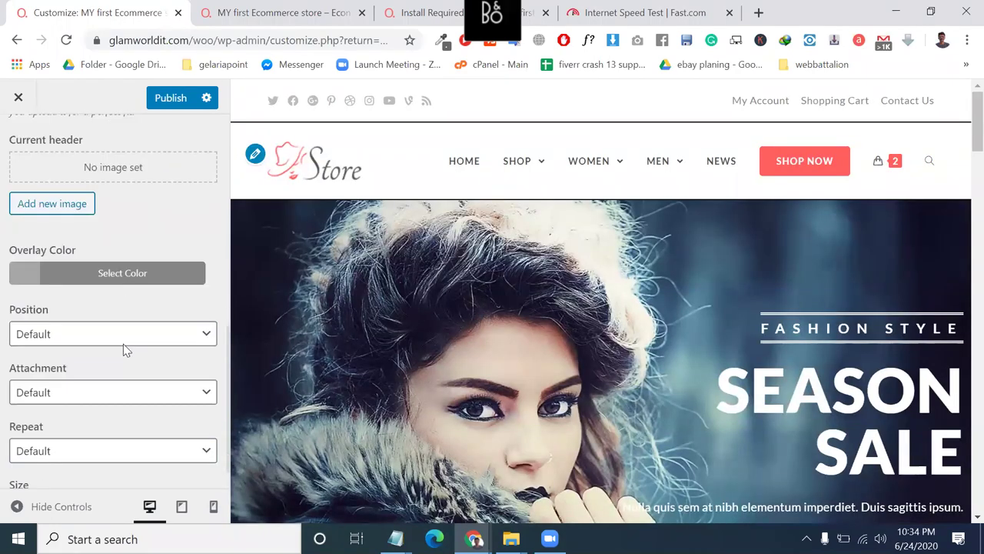
{"action": "left_click", "coordinate": [112, 266]}
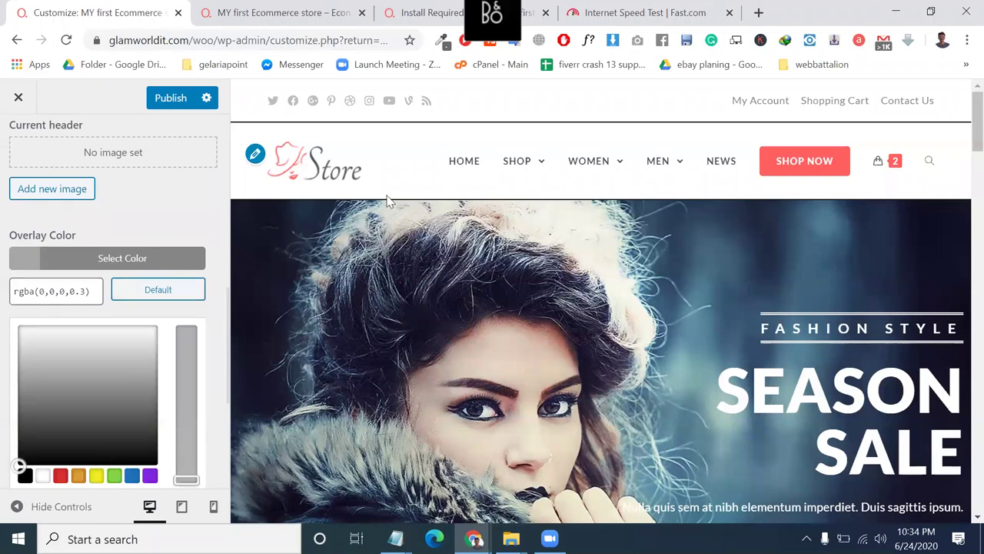
{"action": "left_click", "coordinate": [298, 9]}
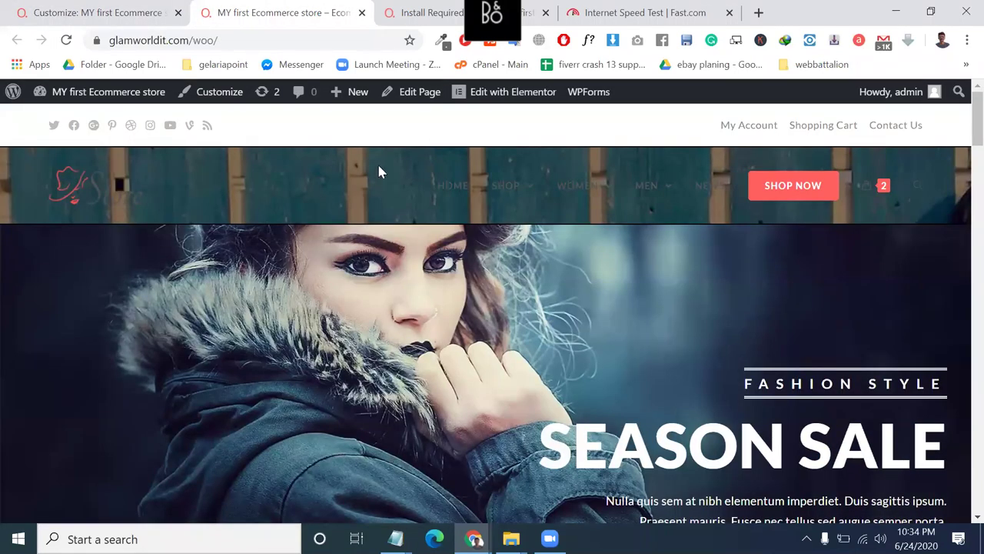
Review the live store's hero and best-selling products, then return to the Customizer.
{"action": "scroll", "coordinate": [378, 169], "scroll_direction": "down", "scroll_amount": 5}
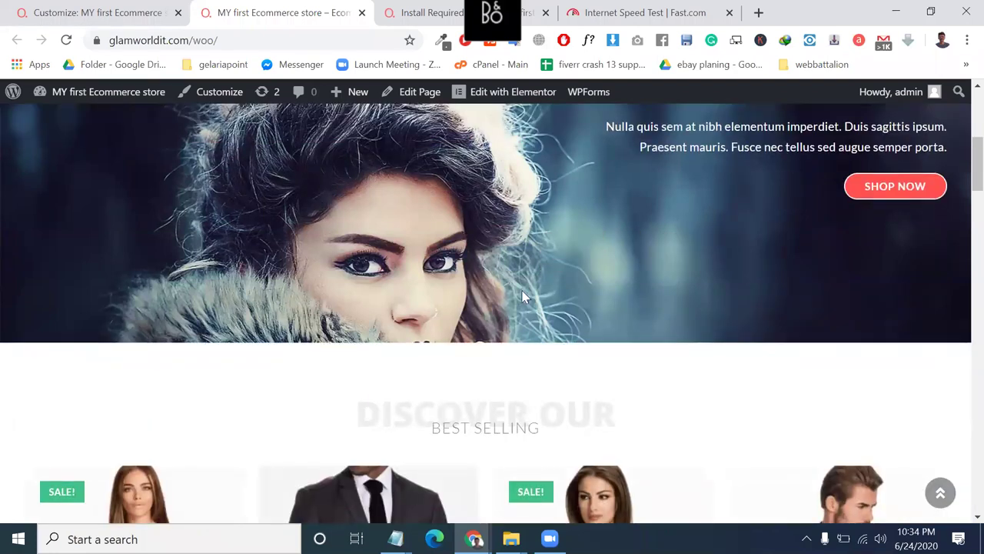
{"action": "scroll", "coordinate": [523, 296], "scroll_direction": "down", "scroll_amount": 1}
{"action": "scroll", "coordinate": [530, 291], "scroll_direction": "up", "scroll_amount": 2}
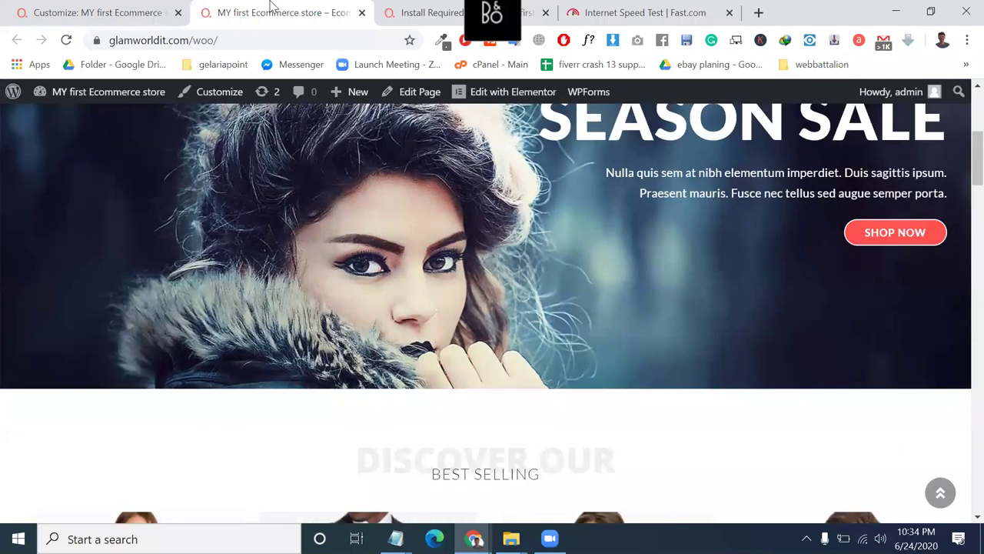
{"action": "key", "text": "ctrl+shift+Tab"}
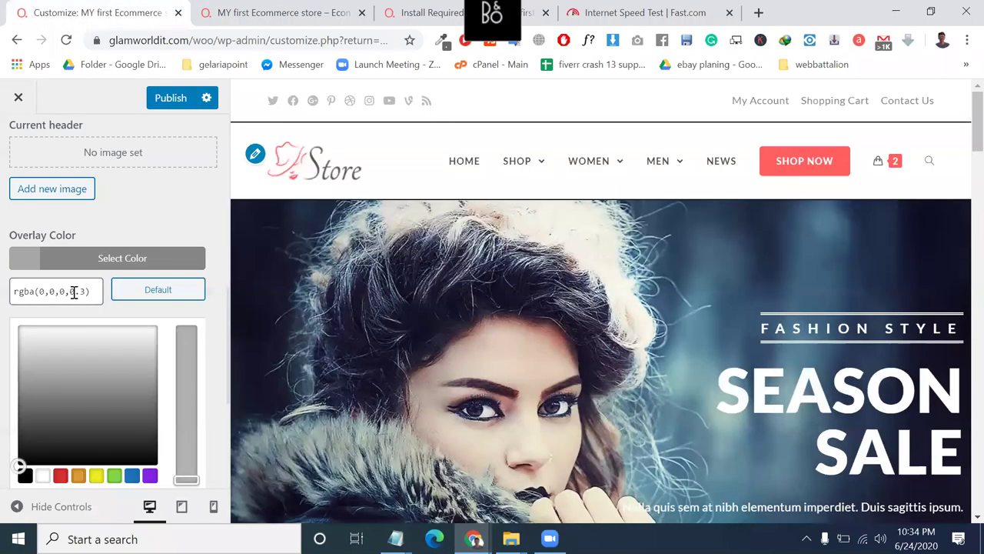
Give the header a grey overlay, Center Center position and Fixed attachment.
{"action": "left_click", "coordinate": [109, 410]}
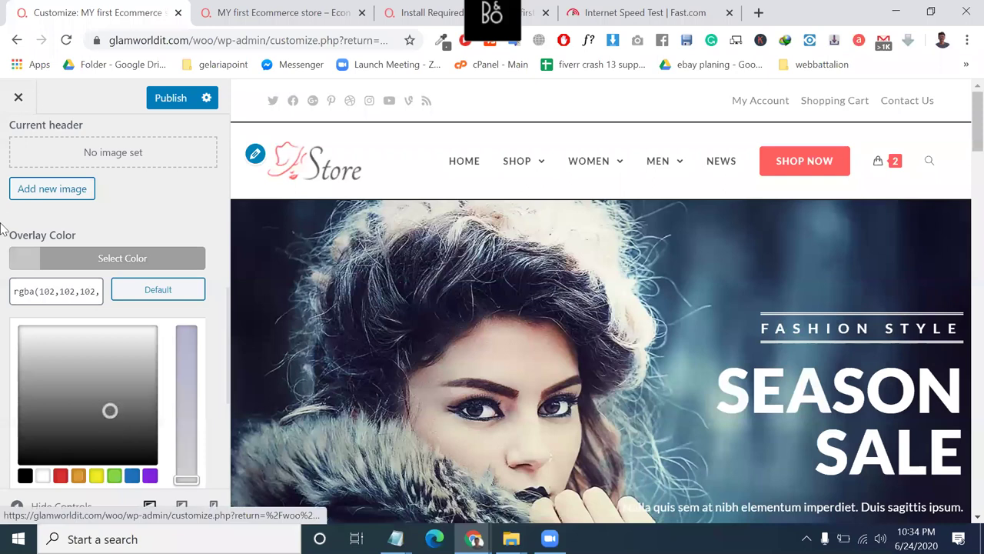
{"action": "left_click", "coordinate": [61, 257]}
{"action": "scroll", "coordinate": [114, 373], "scroll_direction": "down", "scroll_amount": 1}
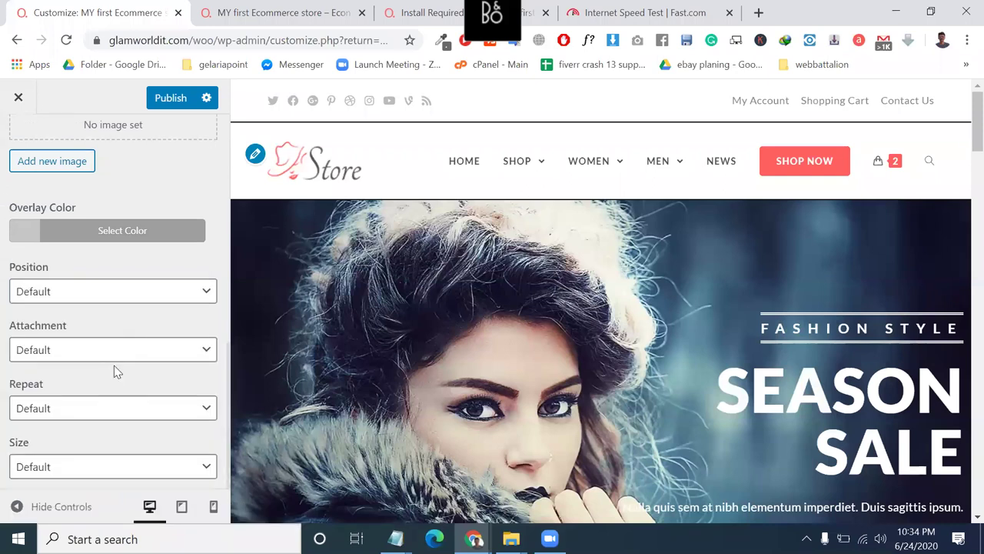
{"action": "left_click", "coordinate": [103, 296]}
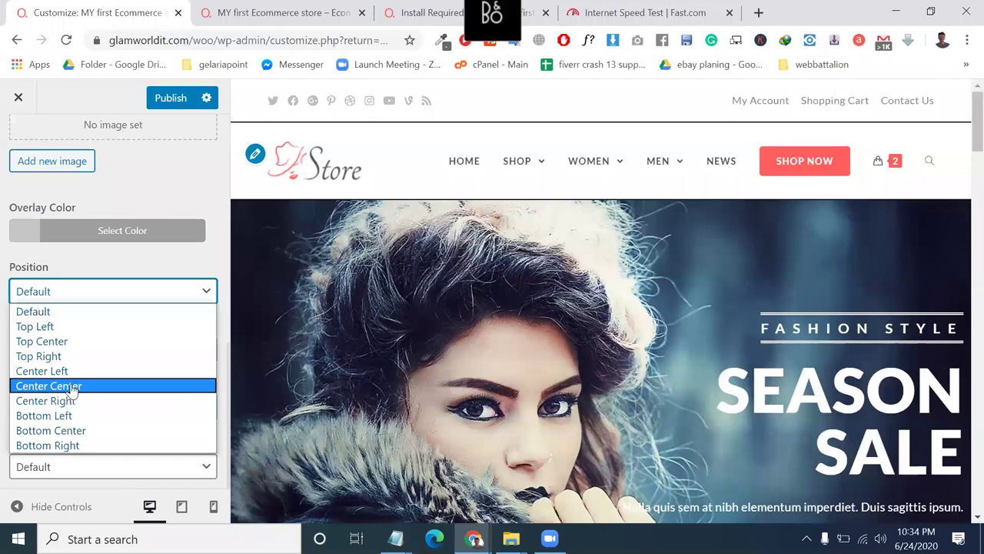
{"action": "left_click", "coordinate": [73, 386]}
{"action": "left_click", "coordinate": [71, 354]}
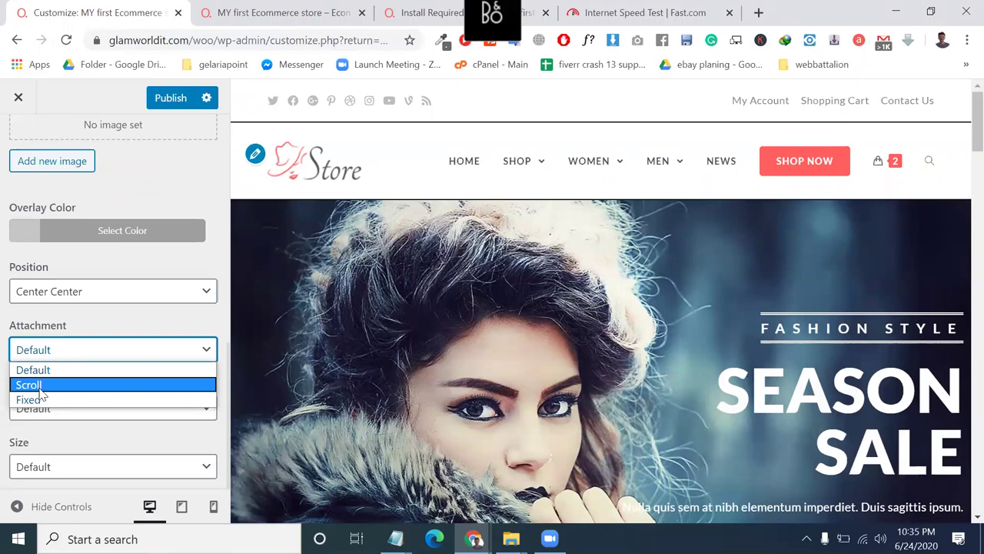
{"action": "left_click", "coordinate": [52, 400]}
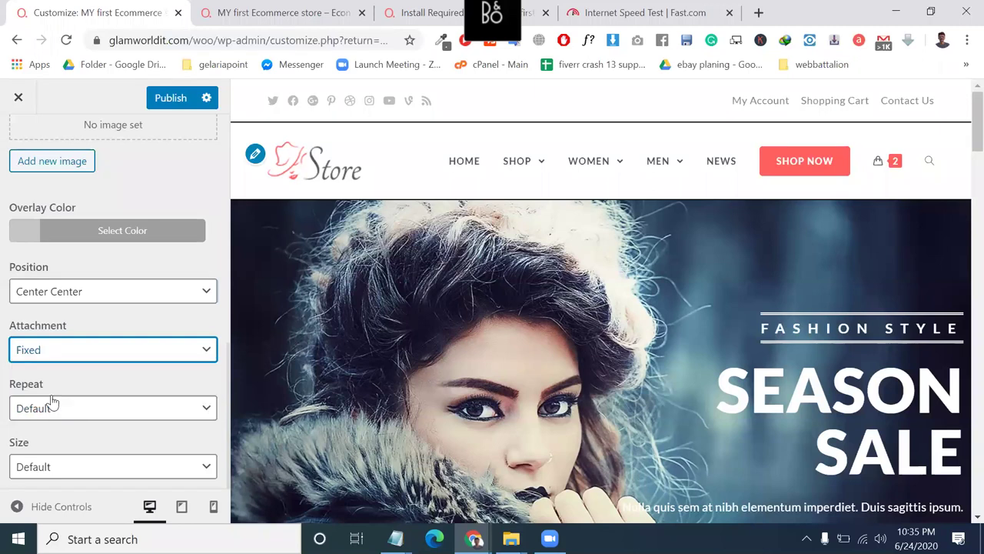
Publish the header media changes after a quick look at the live store.
{"action": "left_click", "coordinate": [169, 103]}
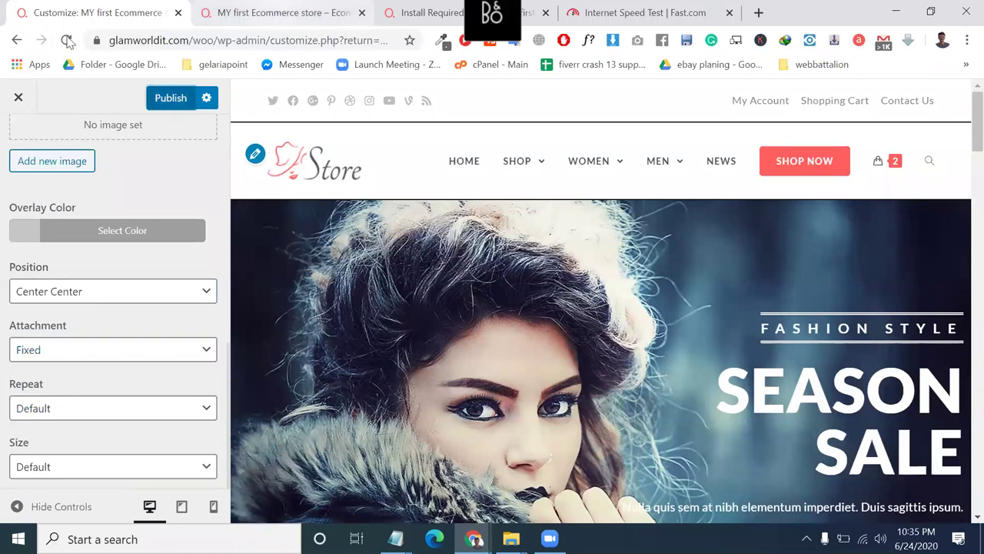
{"action": "key", "text": "ctrl+Tab"}
{"action": "key", "text": "ctrl+shift+Tab"}
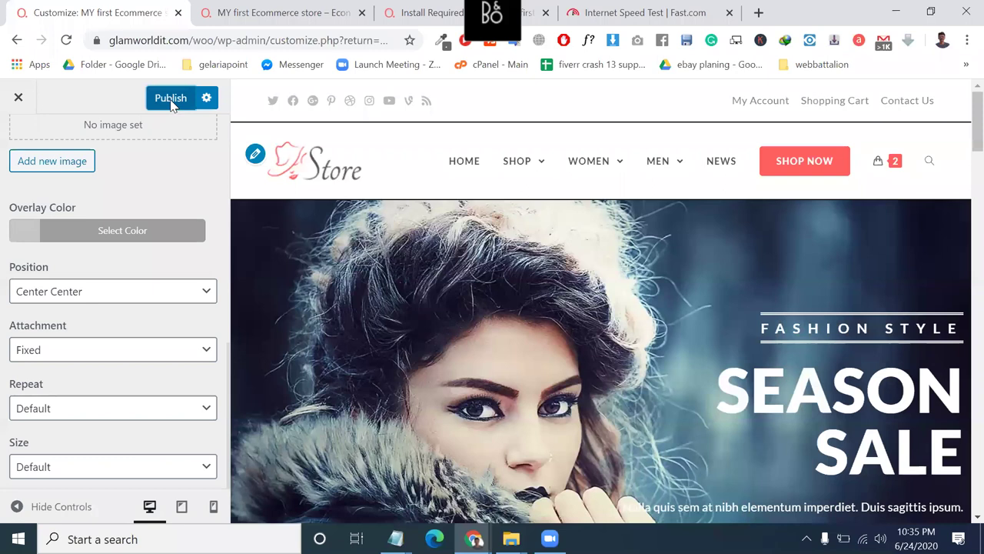
{"action": "left_click", "coordinate": [171, 100]}
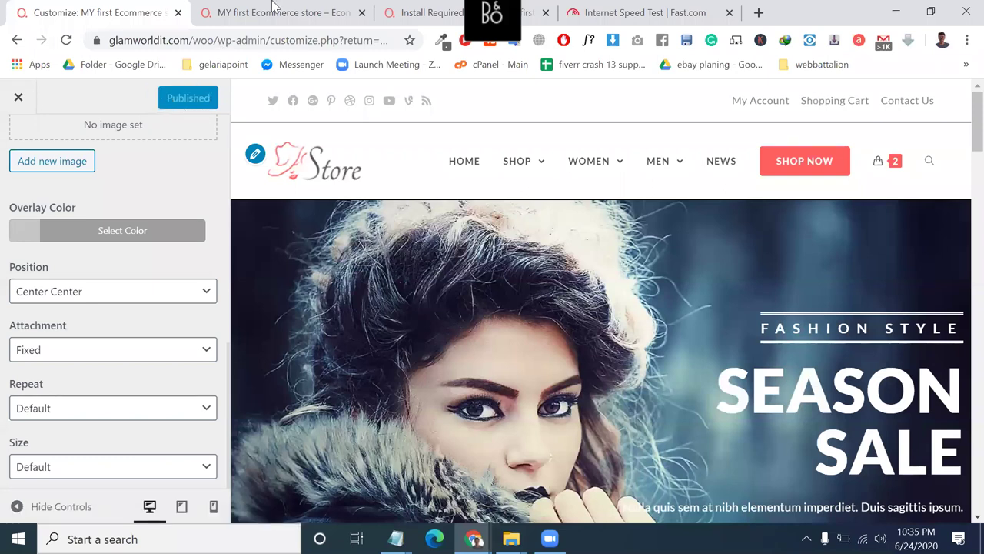
{"action": "left_click", "coordinate": [245, 14]}
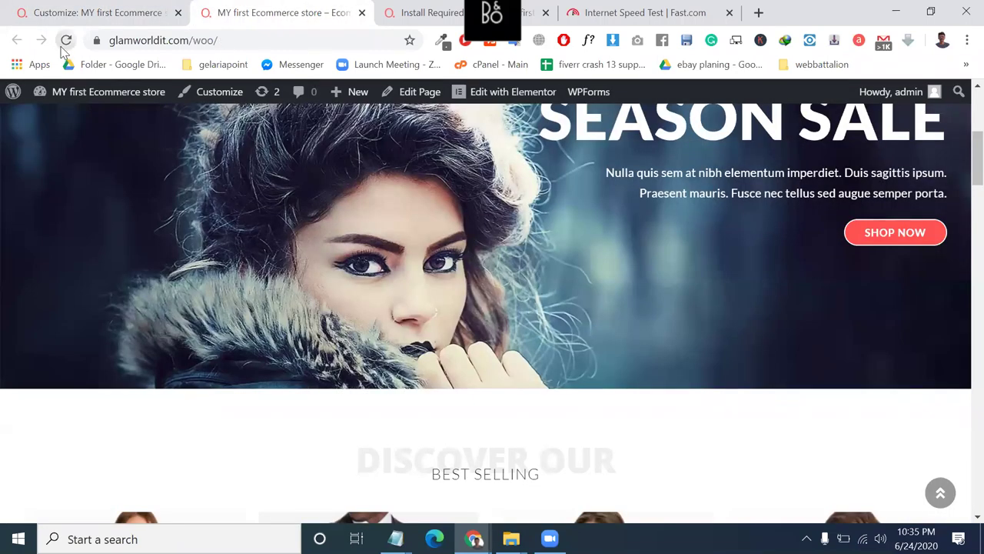
{"action": "left_click", "coordinate": [65, 41]}
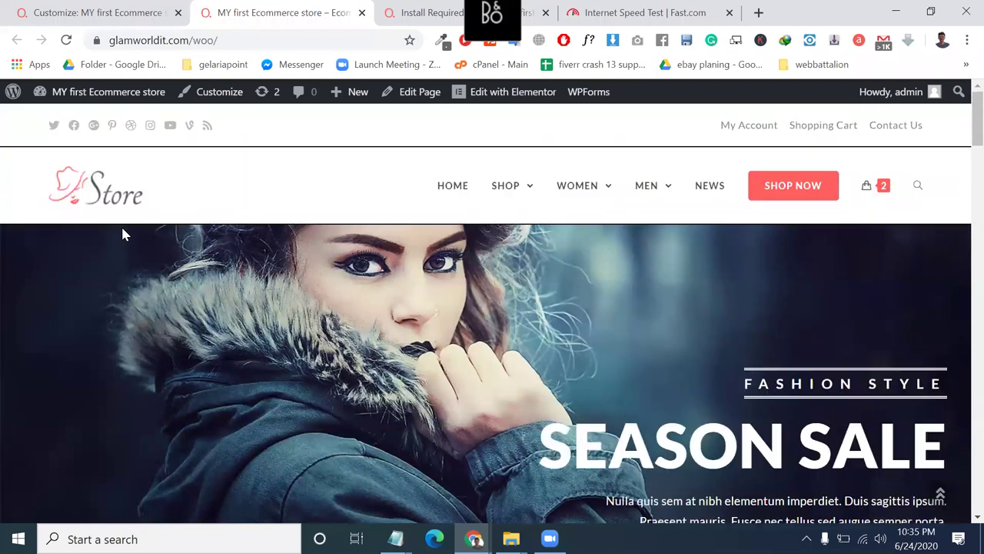
{"action": "scroll", "coordinate": [121, 229], "scroll_direction": "down", "scroll_amount": 6}
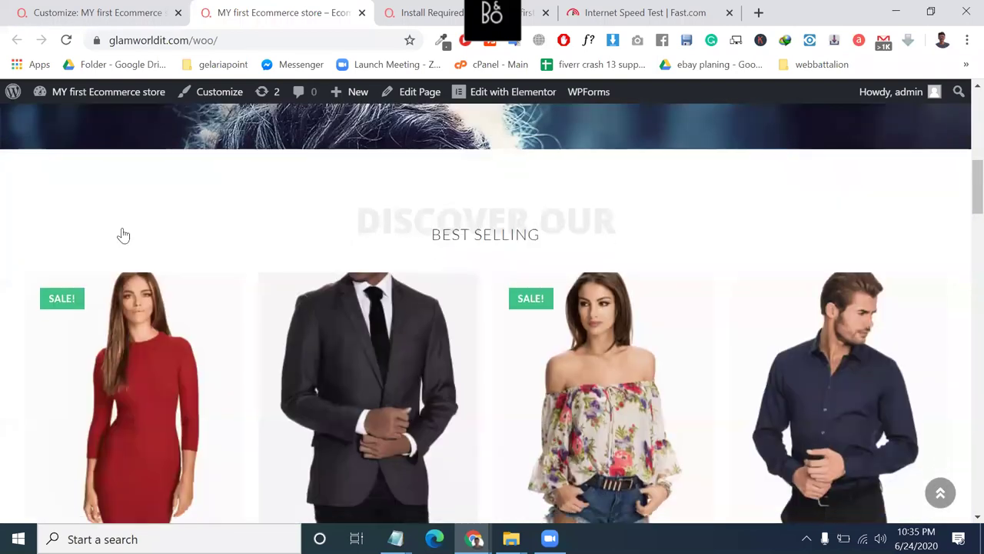
{"action": "scroll", "coordinate": [123, 234], "scroll_direction": "down", "scroll_amount": 5}
{"action": "left_click", "coordinate": [106, 11]}
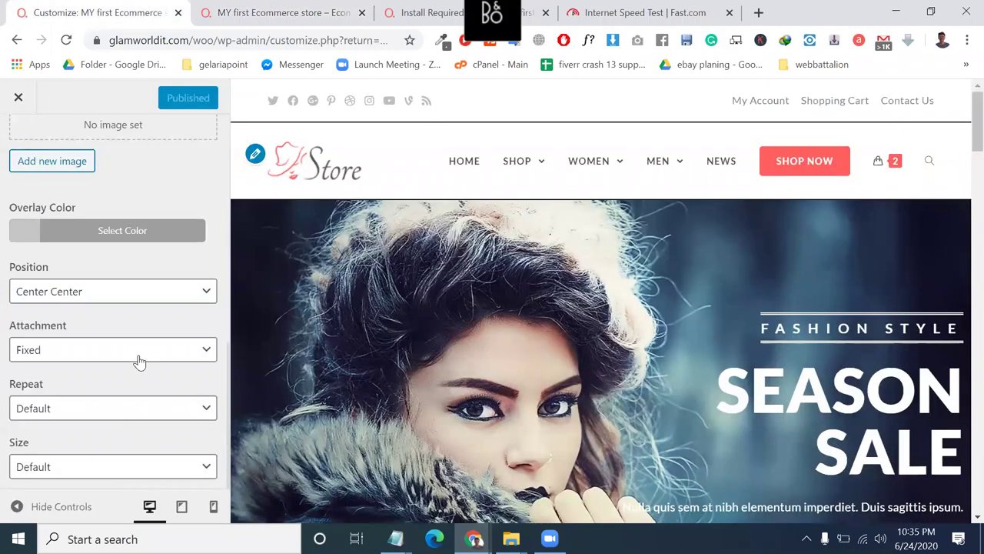
{"action": "left_click", "coordinate": [139, 355]}
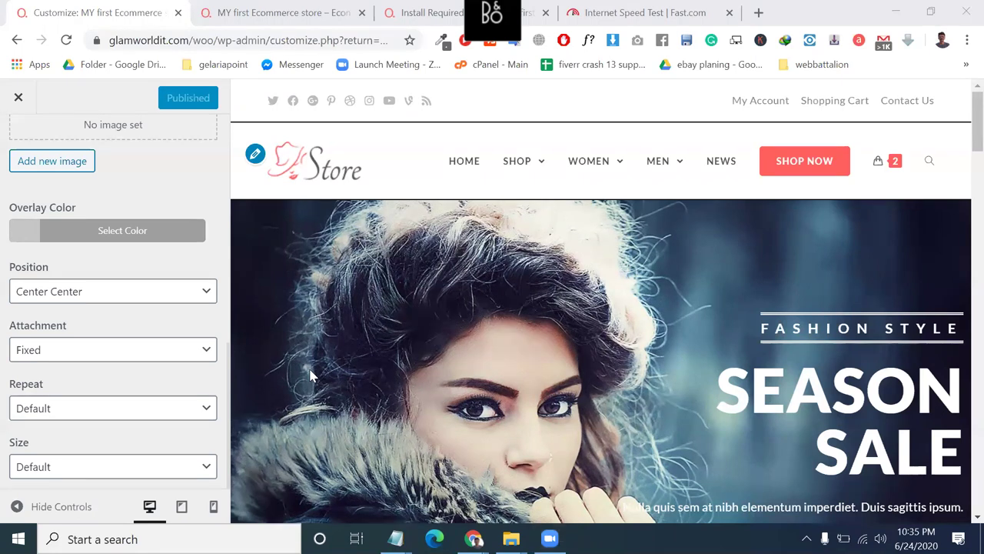
{"action": "left_click", "coordinate": [43, 329]}
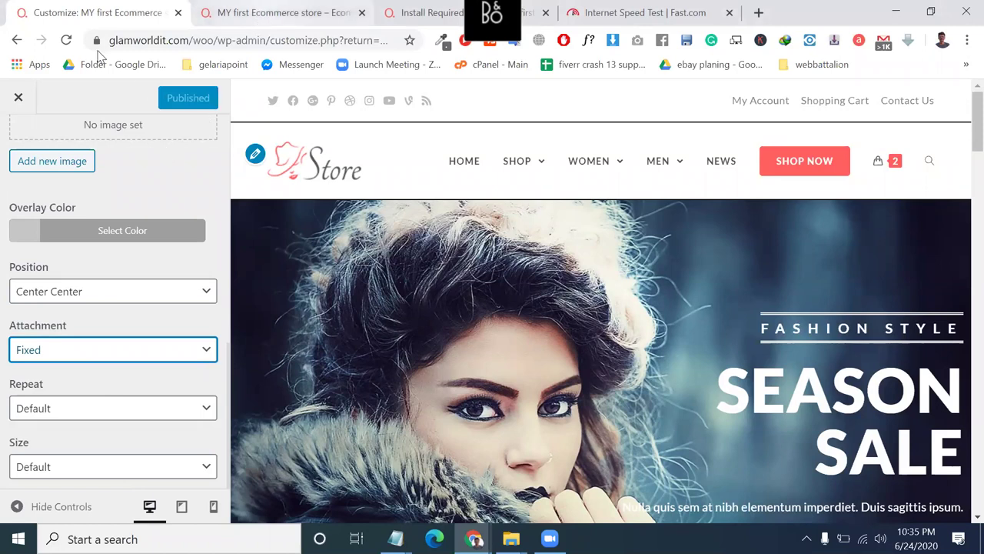
{"action": "key", "text": "ctrl+Tab"}
{"action": "left_click", "coordinate": [66, 40]}
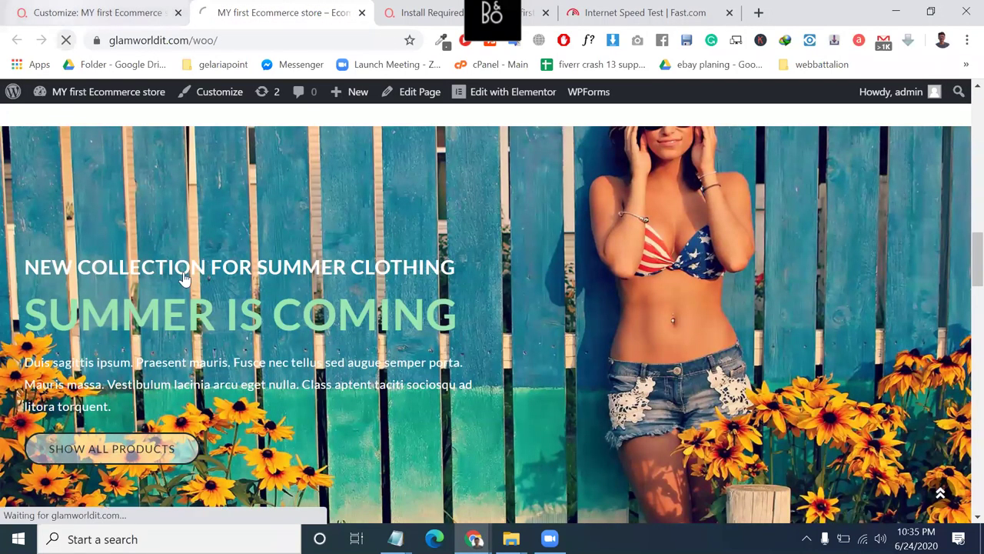
{"action": "key", "text": "ctrl+shift+Tab"}
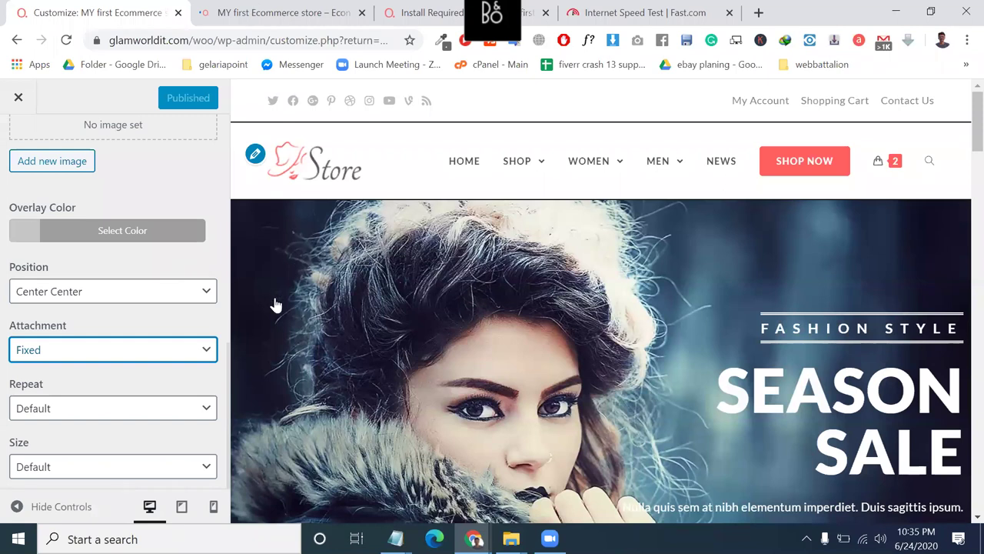
{"action": "key", "text": "ctrl+Tab"}
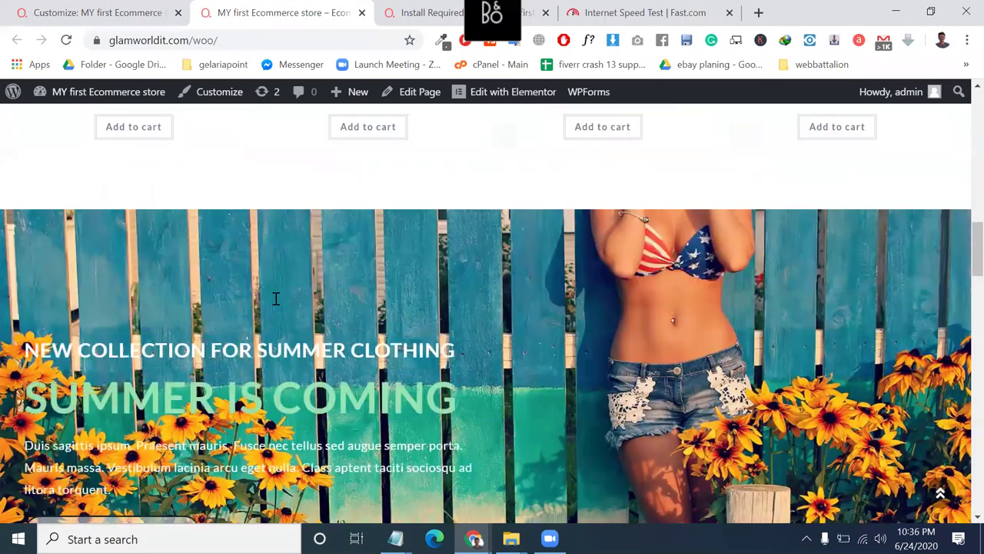
{"action": "scroll", "coordinate": [276, 300], "scroll_direction": "up", "scroll_amount": 5}
{"action": "scroll", "coordinate": [275, 301], "scroll_direction": "up", "scroll_amount": 7}
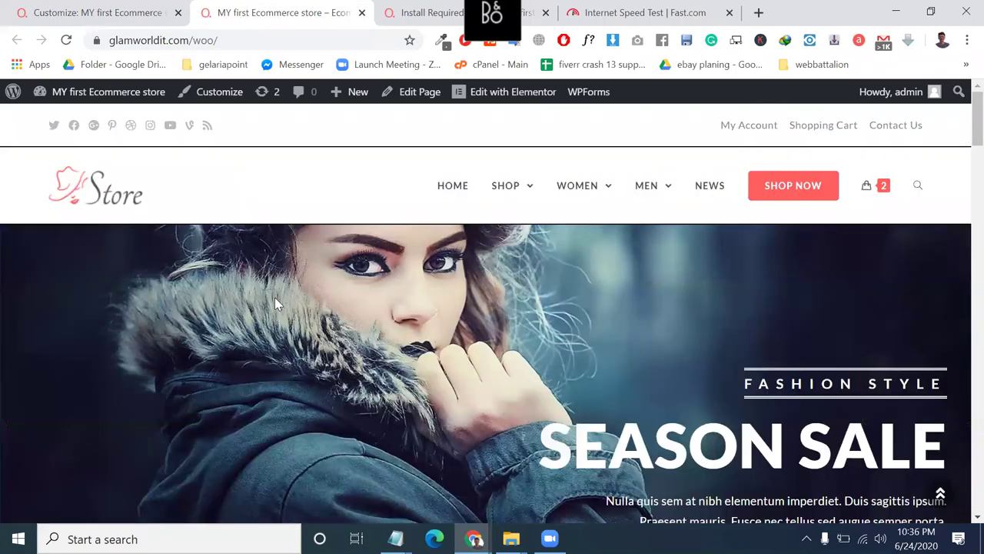
{"action": "scroll", "coordinate": [372, 215], "scroll_direction": "down", "scroll_amount": 2}
{"action": "scroll", "coordinate": [417, 219], "scroll_direction": "up", "scroll_amount": 2}
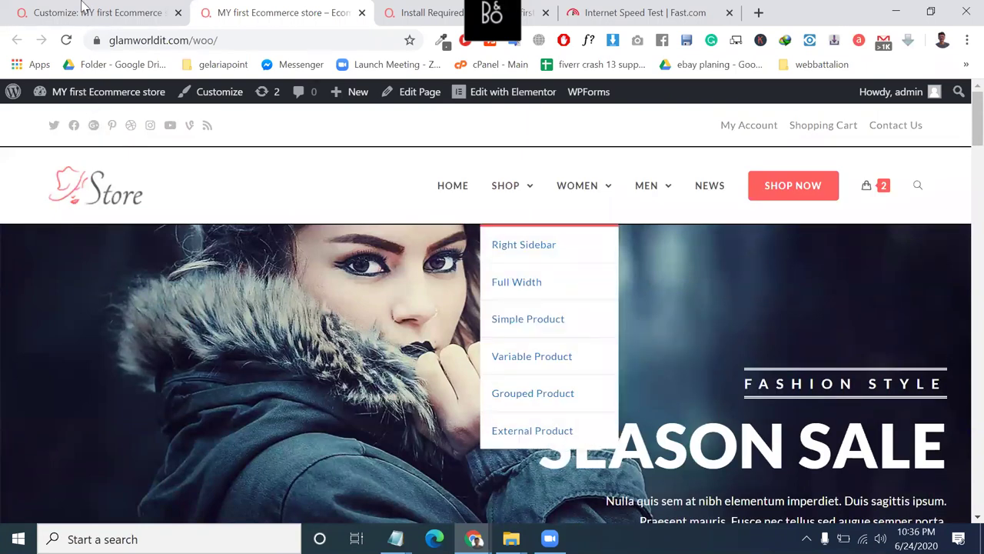
{"action": "left_click", "coordinate": [100, 18]}
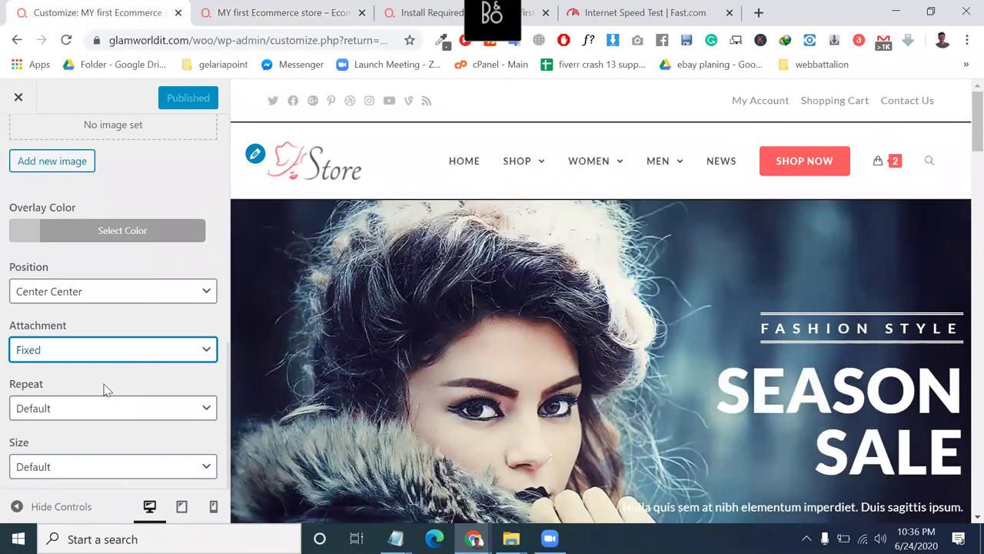
{"action": "key", "text": "alt+Down"}
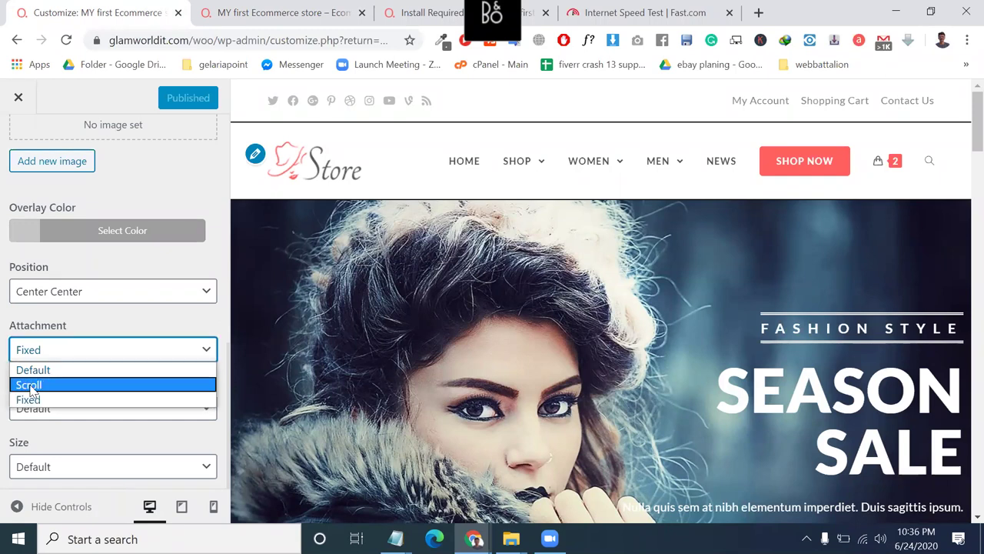
Set the header attachment to Scroll, publish, and reload the live store to check it.
{"action": "left_click", "coordinate": [29, 385]}
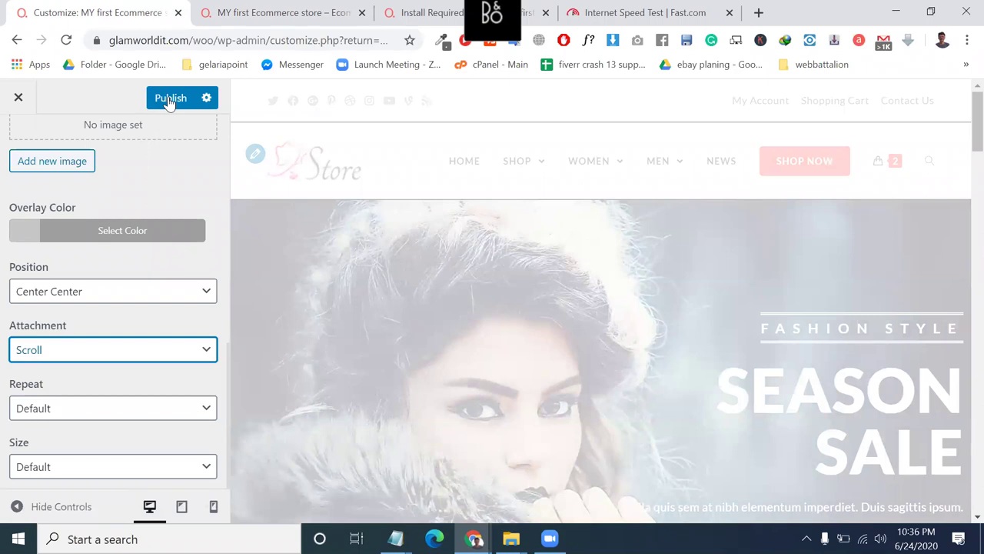
{"action": "left_click", "coordinate": [169, 100]}
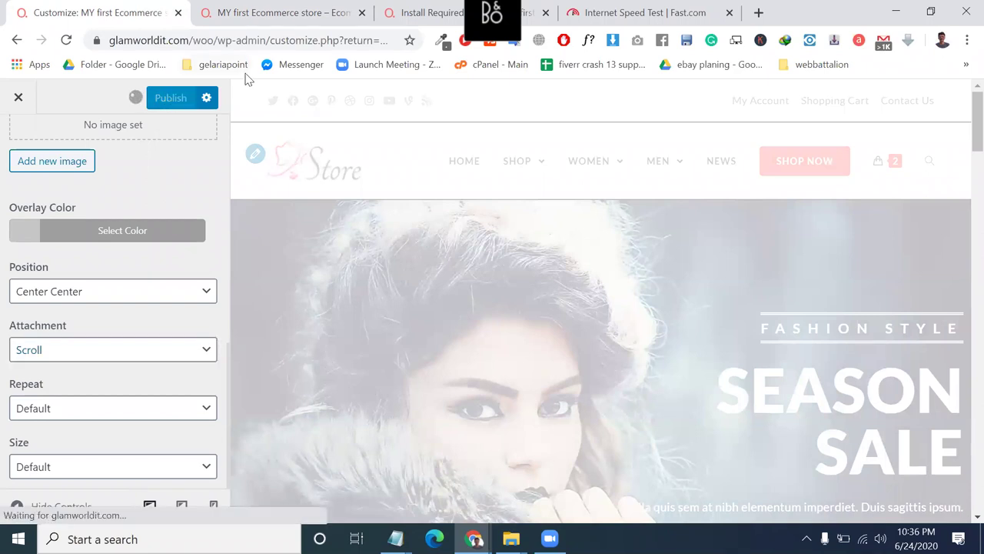
{"action": "left_click", "coordinate": [258, 15]}
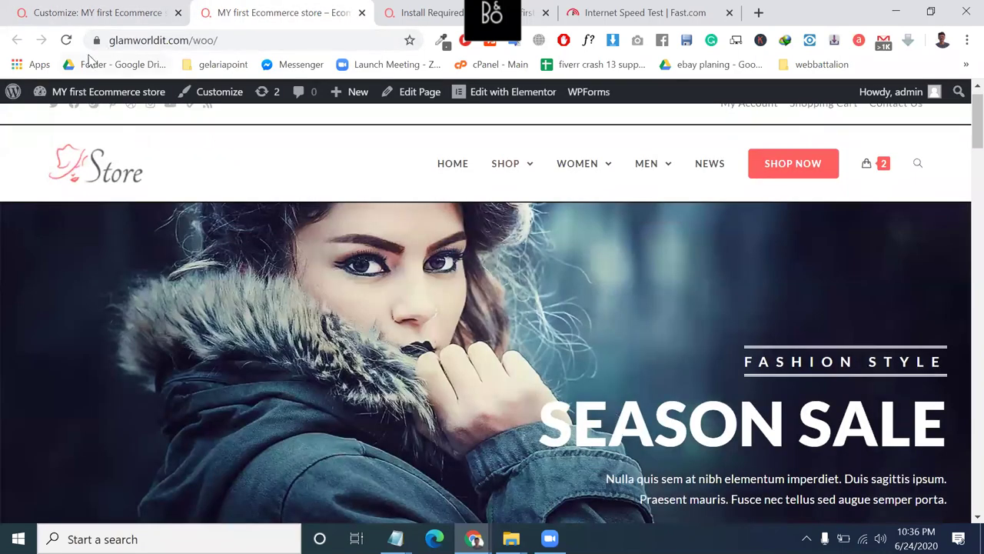
{"action": "left_click", "coordinate": [67, 40]}
{"action": "scroll", "coordinate": [241, 351], "scroll_direction": "down", "scroll_amount": 2}
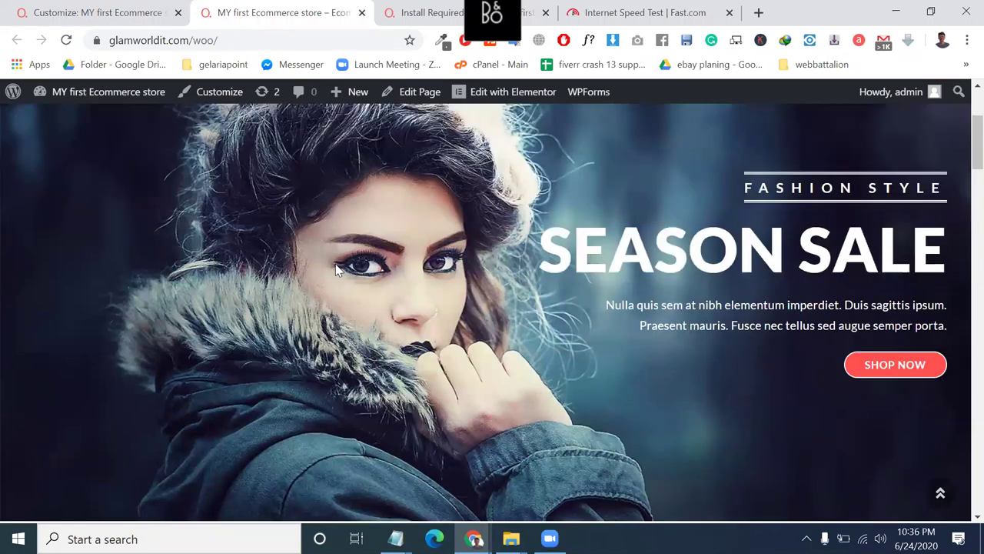
{"action": "scroll", "coordinate": [448, 222], "scroll_direction": "up", "scroll_amount": 3}
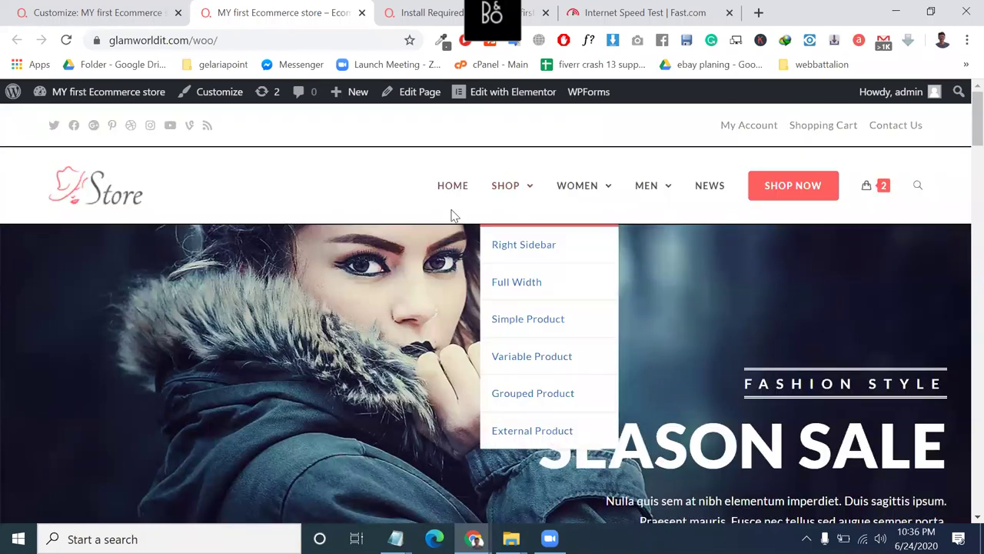
{"action": "right_click", "coordinate": [132, 9]}
{"action": "left_click", "coordinate": [87, 8]}
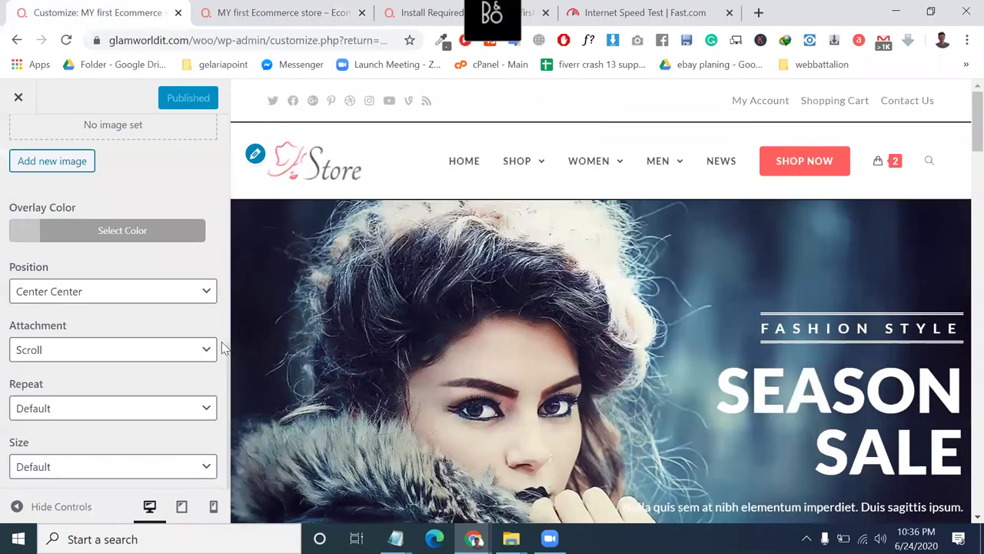
Compare the live store page with the Customizer, zooming in on the storefront.
{"action": "left_click", "coordinate": [126, 476]}
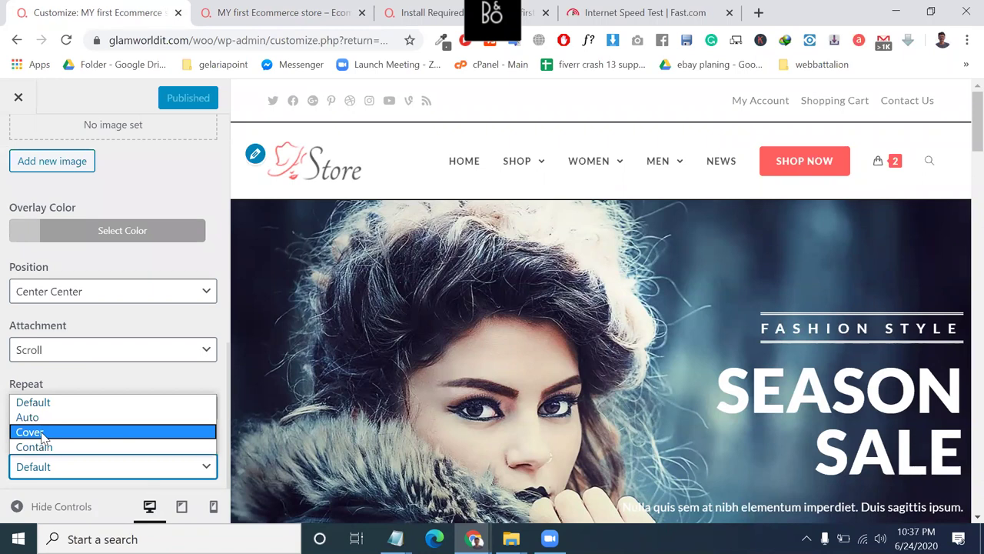
{"action": "left_click", "coordinate": [284, 13]}
{"action": "left_click", "coordinate": [285, 12]}
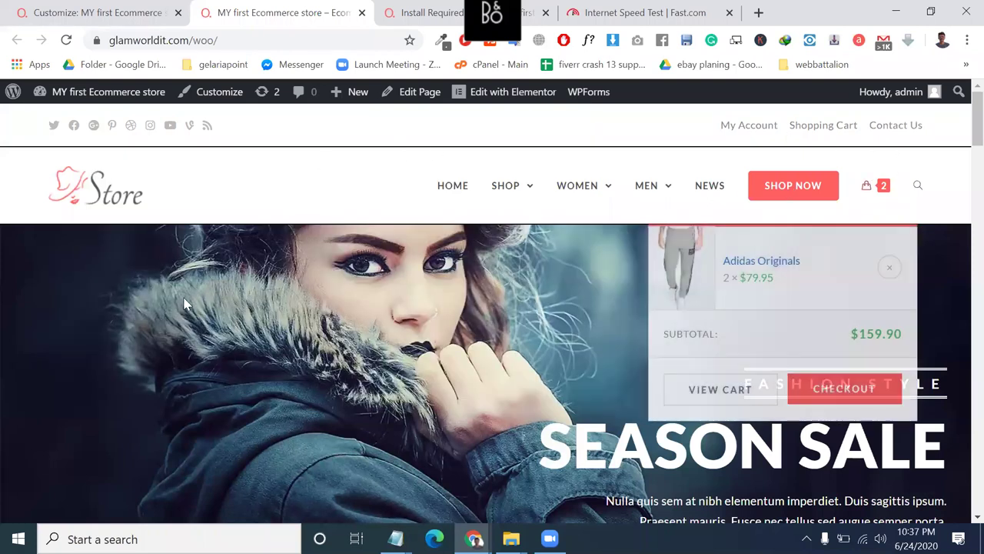
{"action": "left_click", "coordinate": [152, 6]}
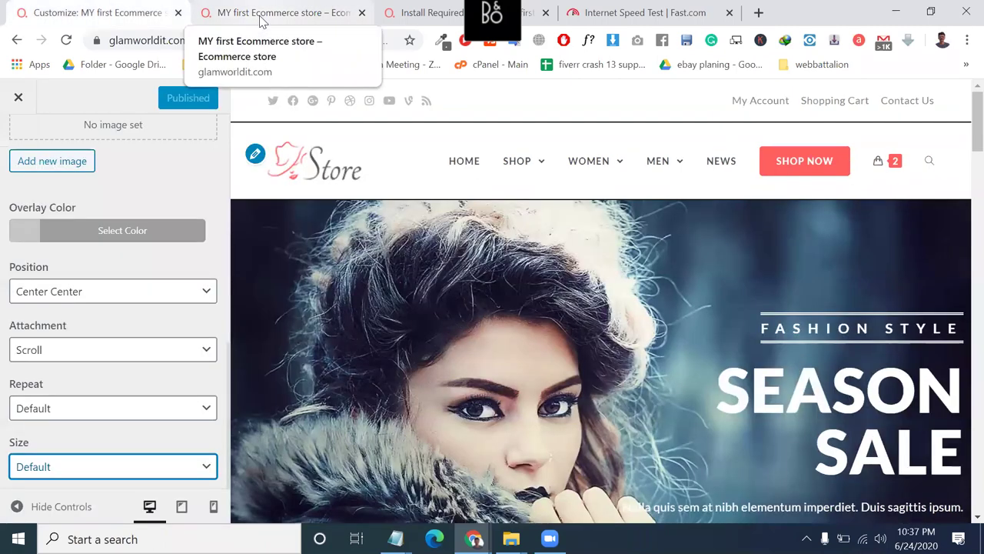
{"action": "left_click", "coordinate": [262, 19]}
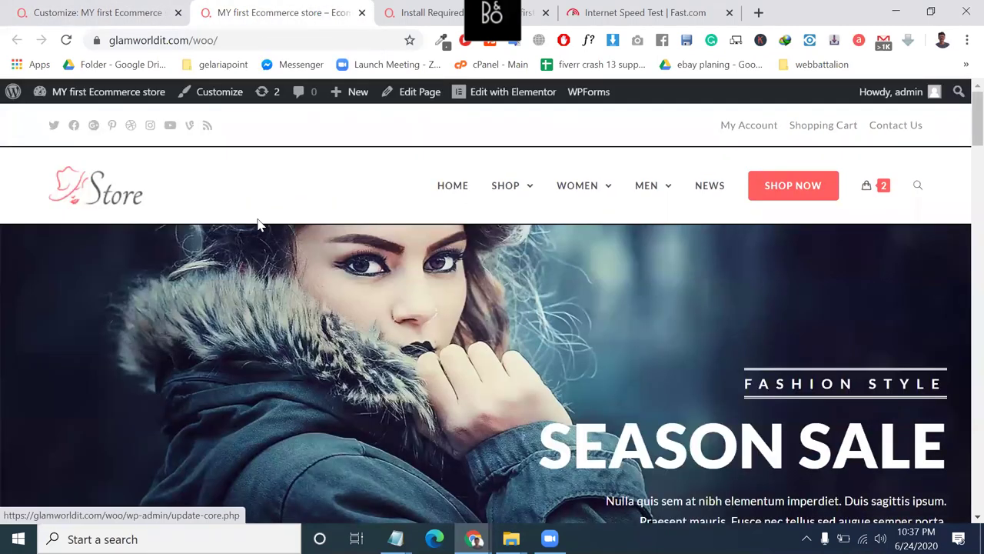
{"action": "key", "text": "ctrl+plus"}
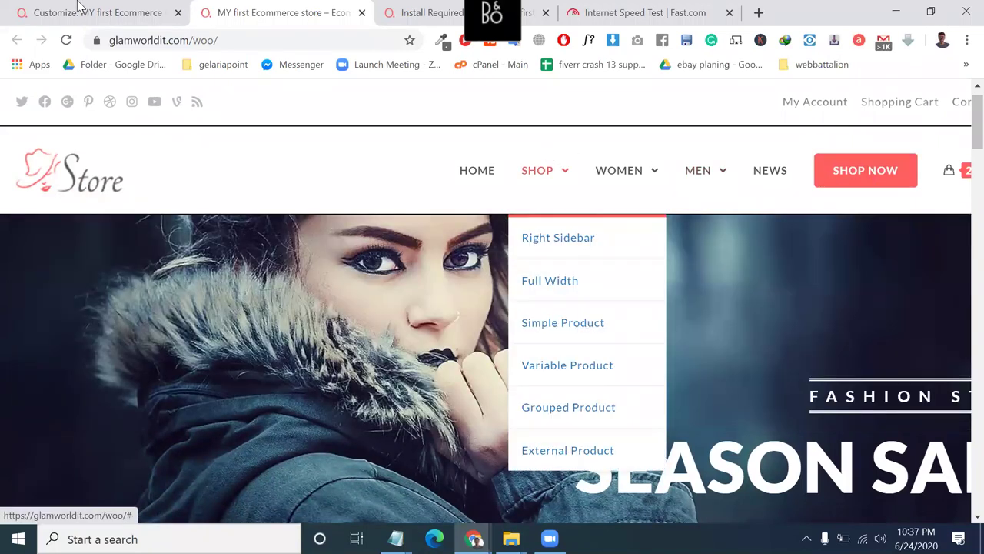
{"action": "left_click", "coordinate": [77, 7]}
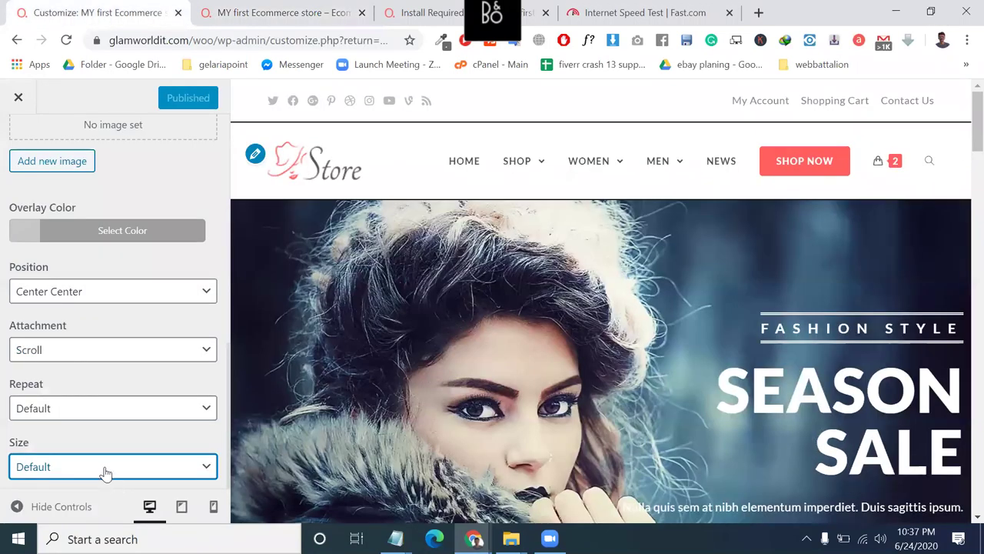
Choose Cover as the background size and publish the change.
{"action": "left_click", "coordinate": [103, 469]}
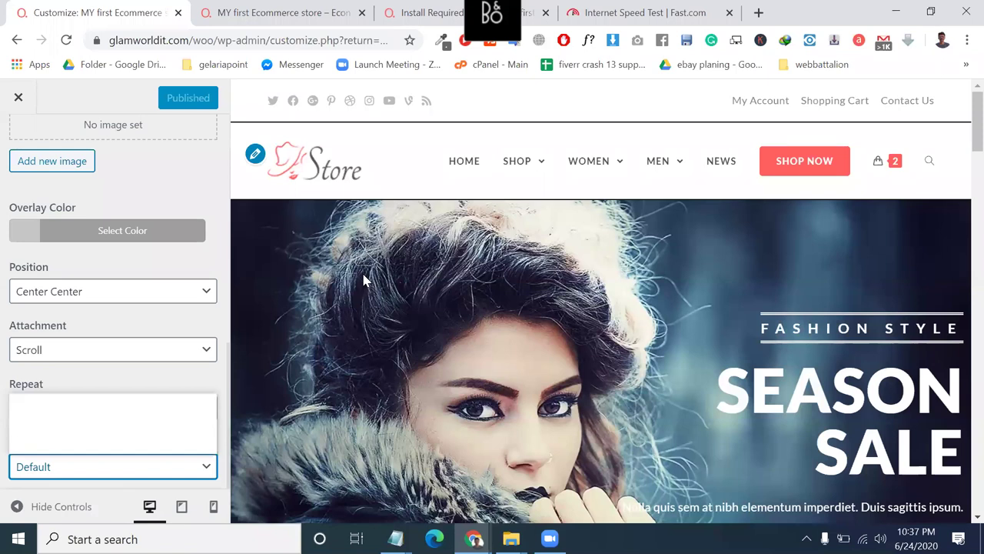
{"action": "key", "text": "ctrl+Tab"}
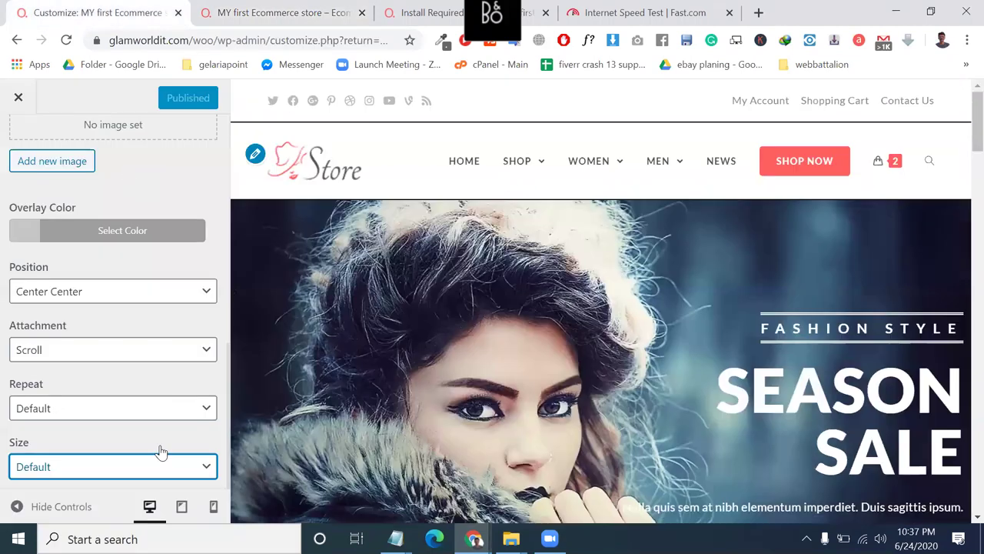
{"action": "left_click", "coordinate": [84, 7]}
{"action": "left_click", "coordinate": [142, 467]}
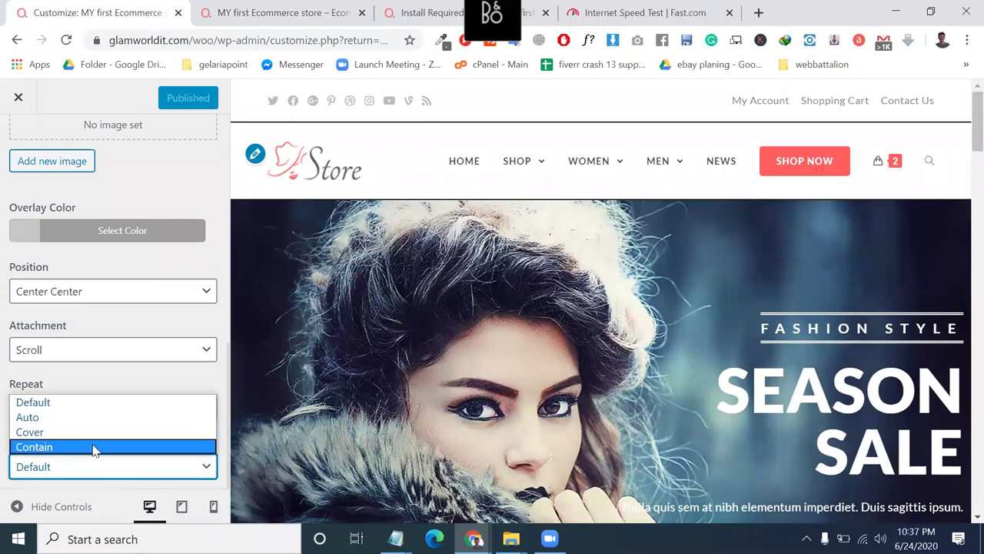
{"action": "left_click", "coordinate": [50, 432]}
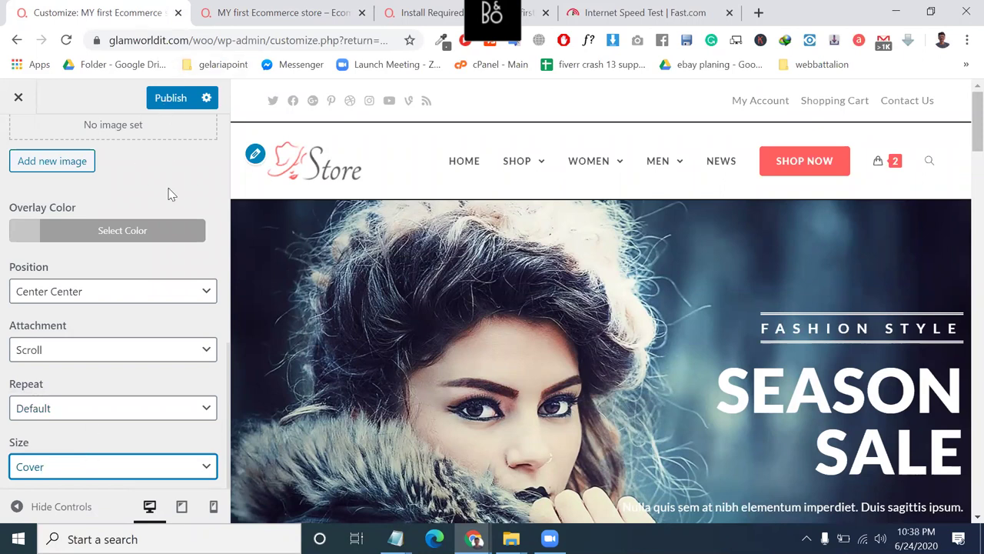
{"action": "left_click", "coordinate": [178, 97]}
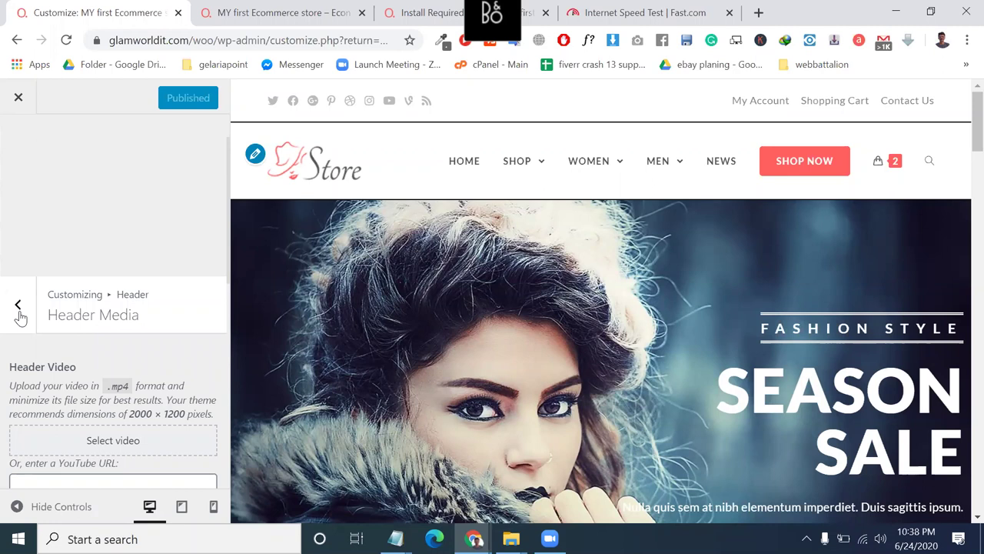
On the live store page, select the end of the store's web address.
{"action": "left_click", "coordinate": [314, 8]}
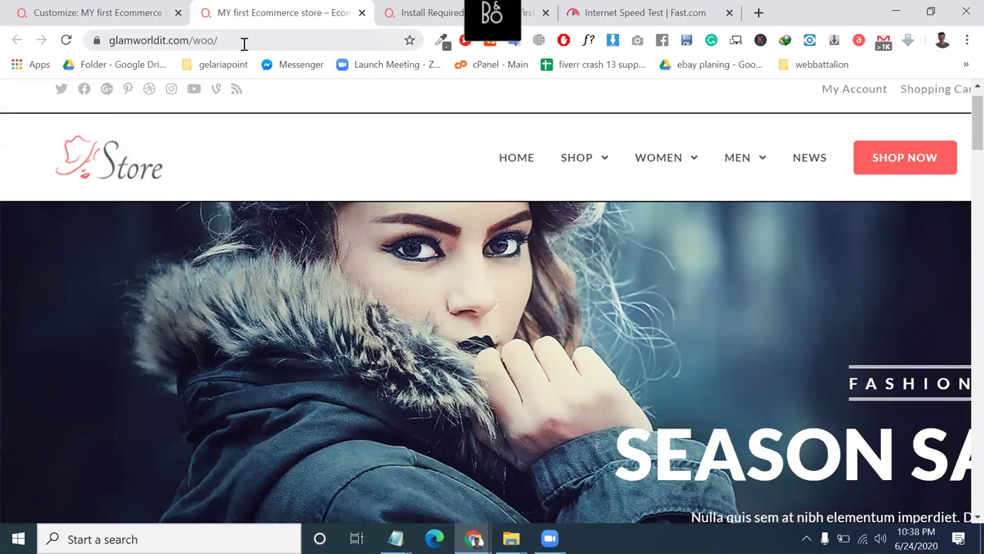
{"action": "left_click", "coordinate": [219, 40]}
{"action": "left_click_drag", "start_coordinate": [219, 40], "coordinate": [453, 183]}
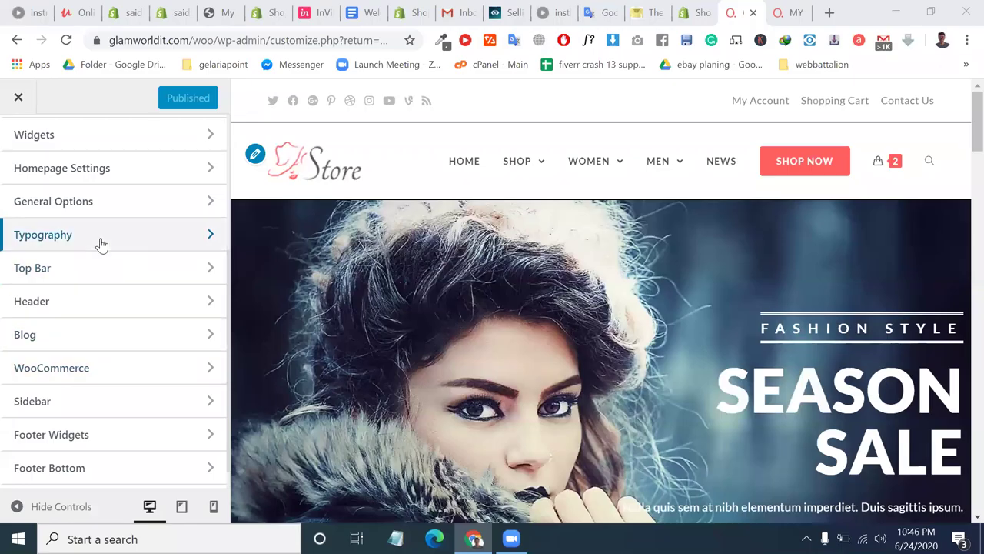
Scroll the Customizer panel, then bring the live storefront back to the front.
{"action": "scroll", "coordinate": [101, 245], "scroll_direction": "up", "scroll_amount": 3}
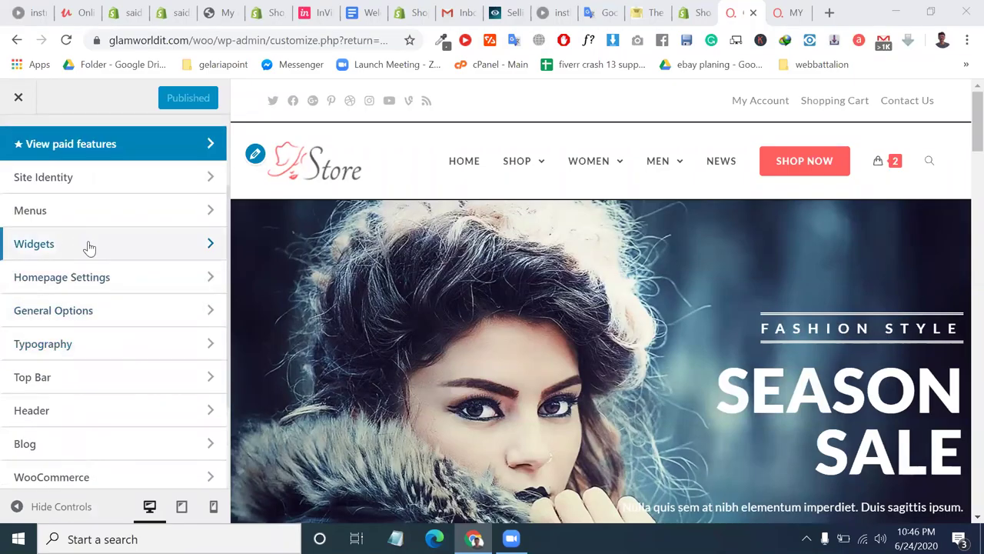
{"action": "scroll", "coordinate": [107, 305], "scroll_direction": "up", "scroll_amount": 2}
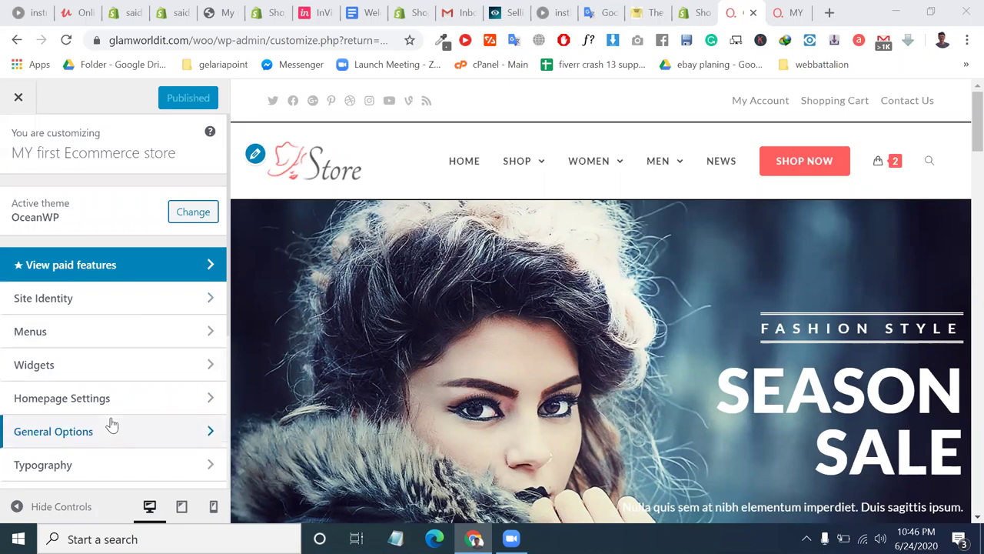
{"action": "scroll", "coordinate": [112, 425], "scroll_direction": "down", "scroll_amount": 1}
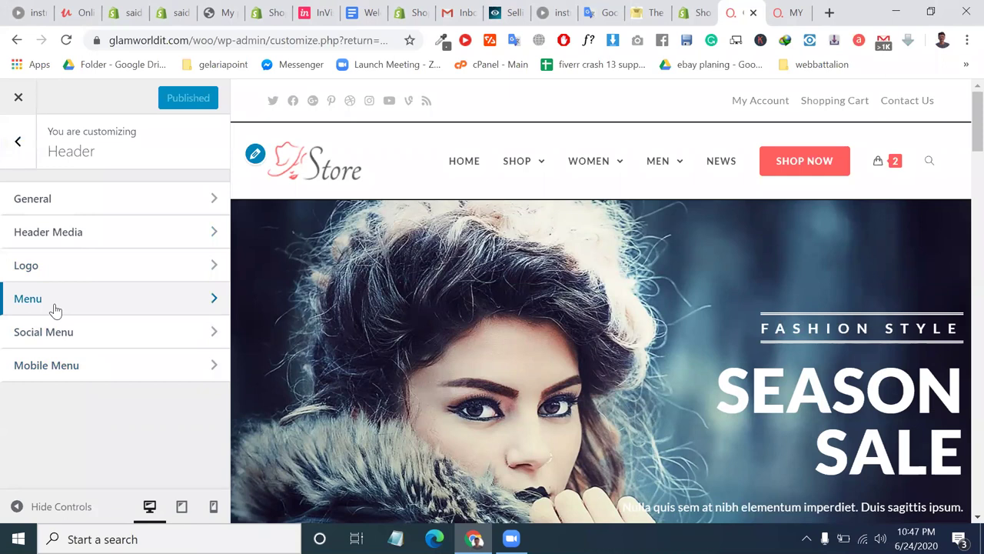
{"action": "left_click", "coordinate": [786, 12]}
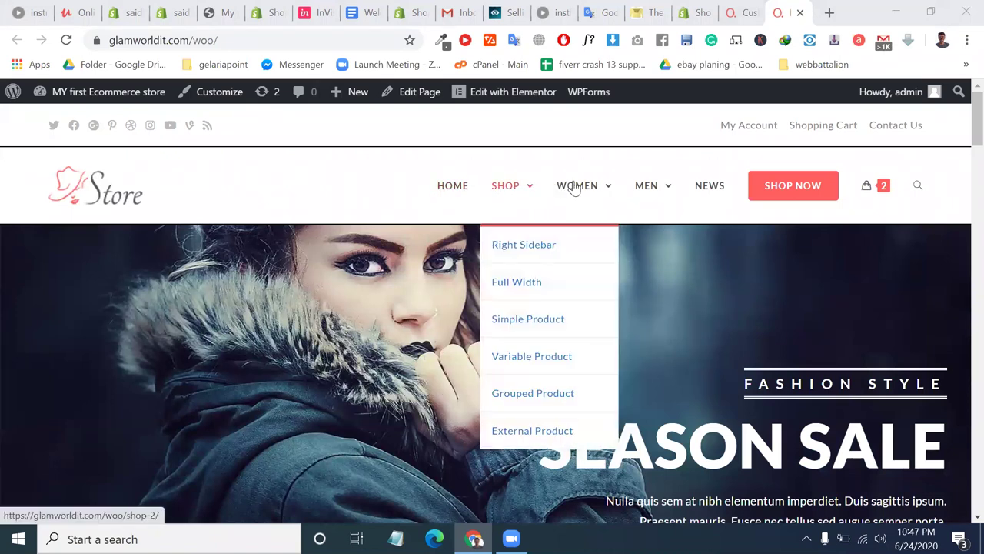
Open the admin Dashboard in a new tab from the store's admin bar.
{"action": "mouse_move", "coordinate": [641, 191]}
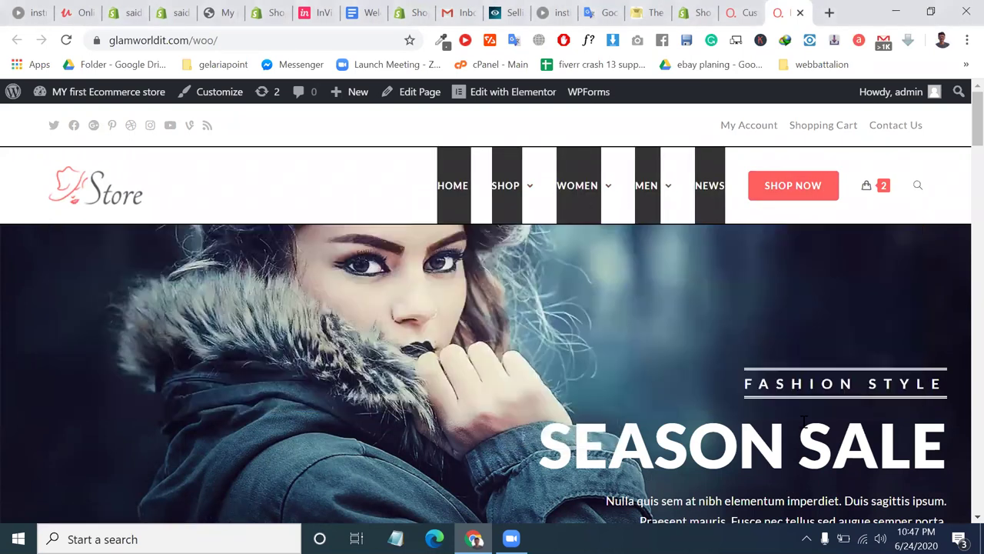
{"action": "left_click", "coordinate": [254, 43]}
{"action": "mouse_move", "coordinate": [98, 97]}
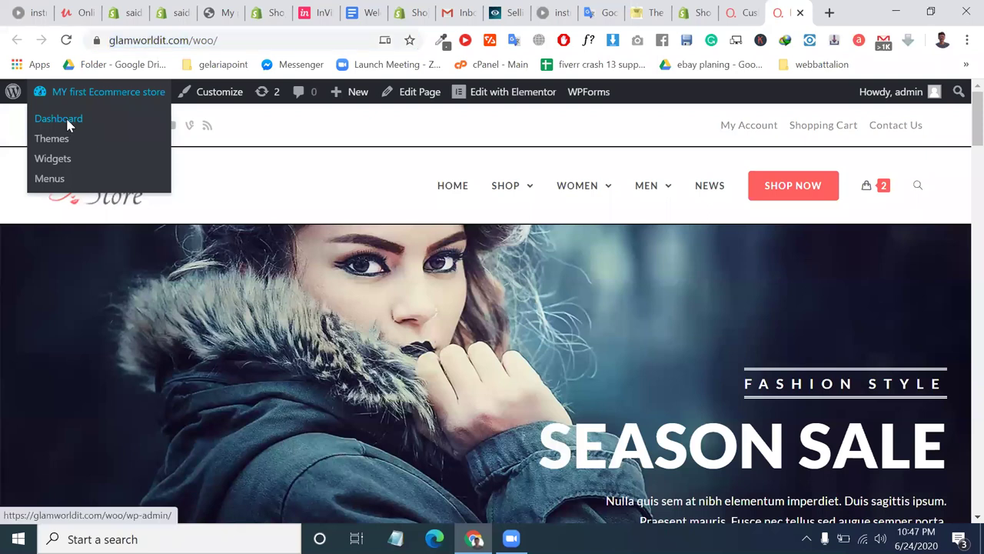
{"action": "right_click", "coordinate": [69, 121]}
{"action": "left_click", "coordinate": [76, 133]}
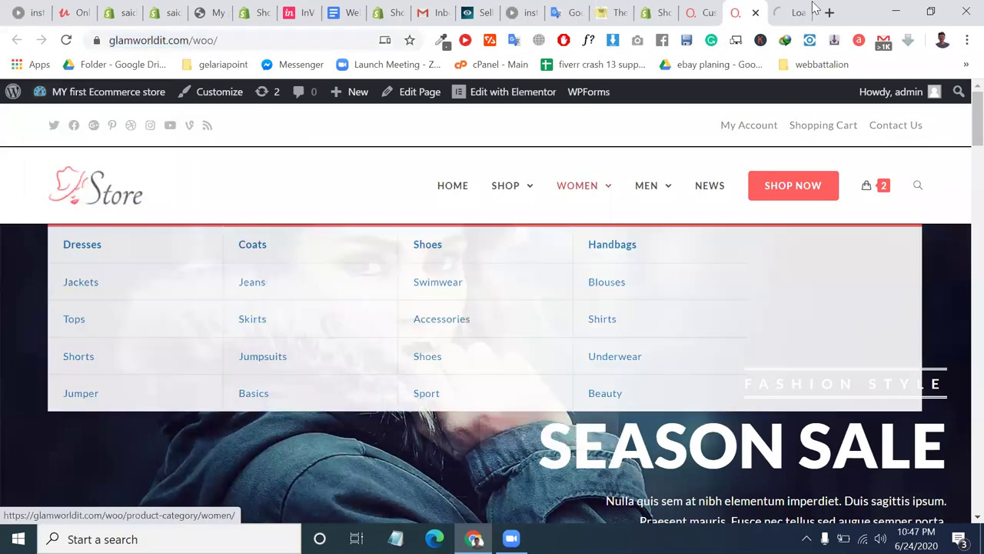
{"action": "left_click", "coordinate": [806, 9]}
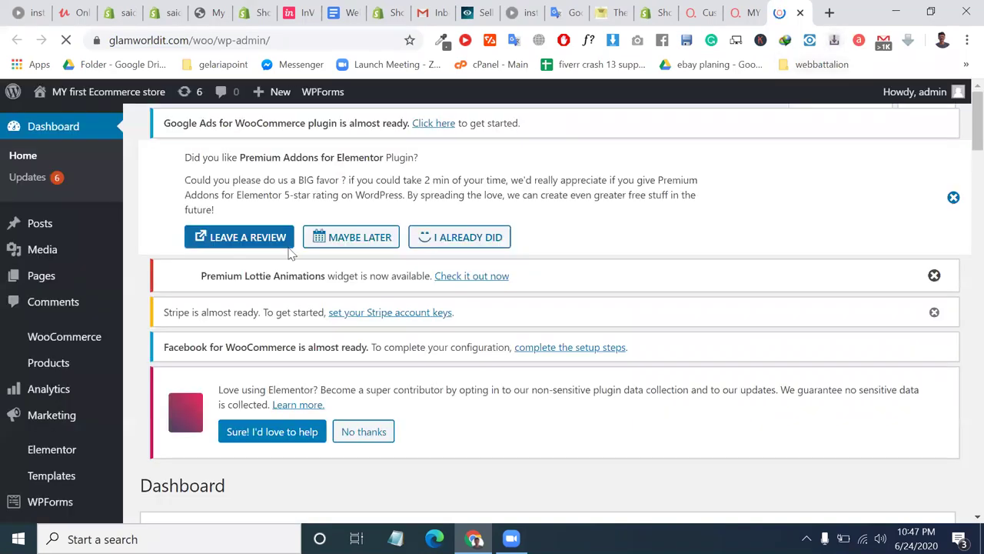
Go to Appearance > Menus from the Dashboard sidebar.
{"action": "scroll", "coordinate": [88, 417], "scroll_direction": "down", "scroll_amount": 5}
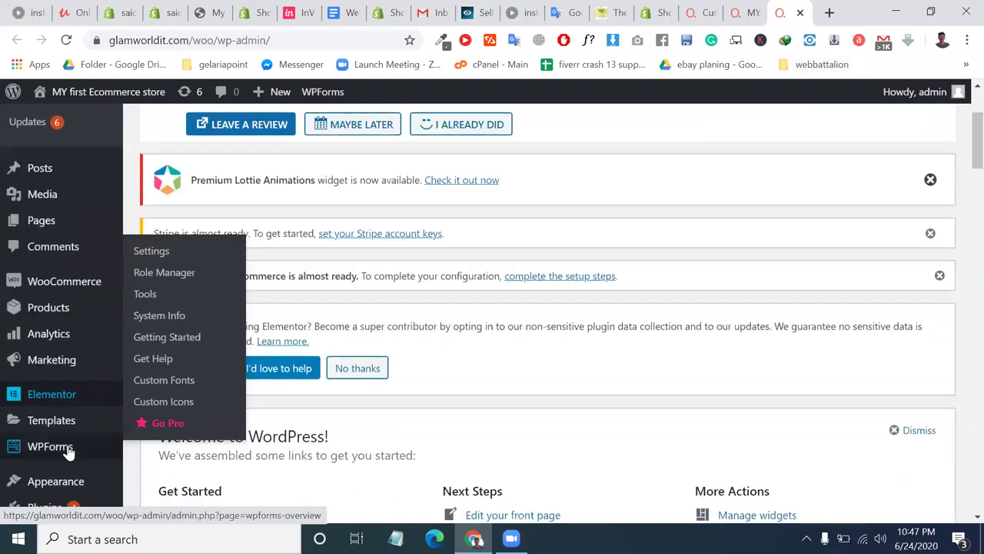
{"action": "scroll", "coordinate": [68, 452], "scroll_direction": "down", "scroll_amount": 2}
{"action": "mouse_move", "coordinate": [46, 361]}
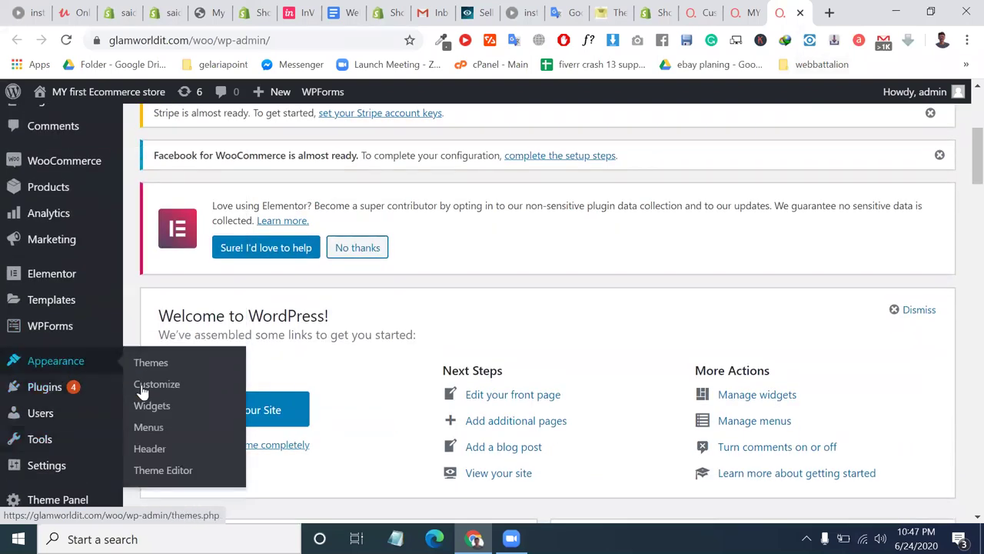
{"action": "left_click", "coordinate": [170, 427]}
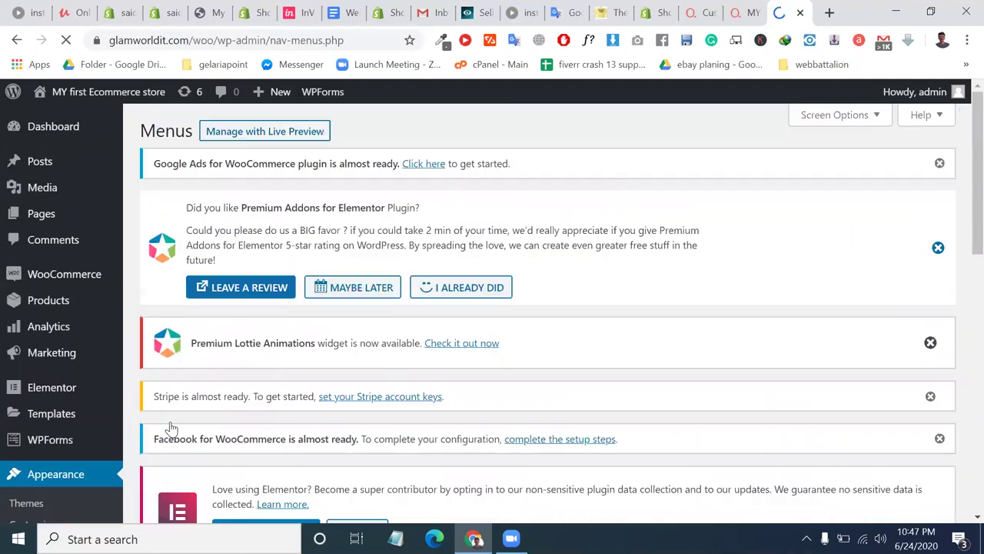
Start a new menu, name it 'Custom main menu' and create it.
{"action": "scroll", "coordinate": [169, 424], "scroll_direction": "down", "scroll_amount": 5}
{"action": "scroll", "coordinate": [369, 254], "scroll_direction": "down", "scroll_amount": 3}
{"action": "scroll", "coordinate": [353, 213], "scroll_direction": "up", "scroll_amount": 3}
{"action": "left_click", "coordinate": [363, 214]}
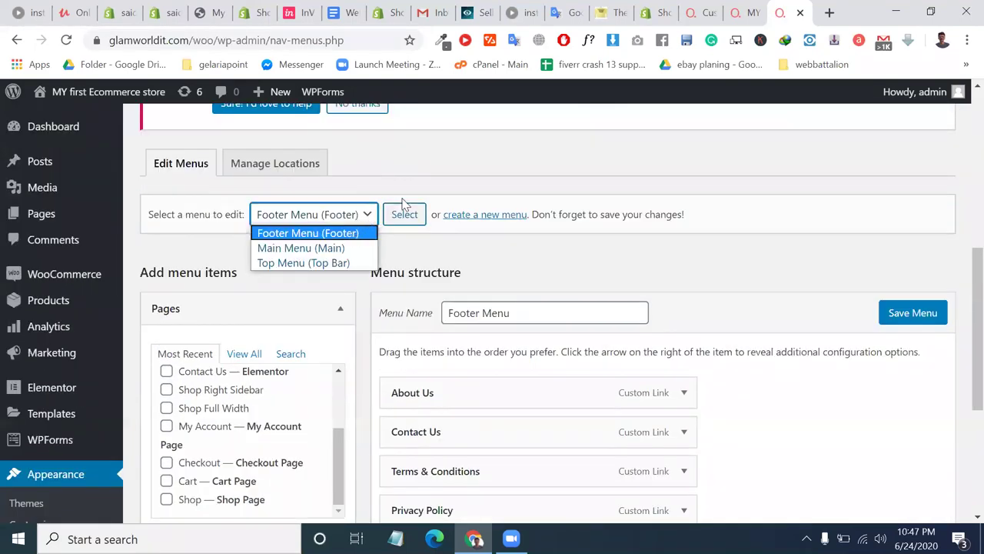
{"action": "left_click", "coordinate": [485, 217]}
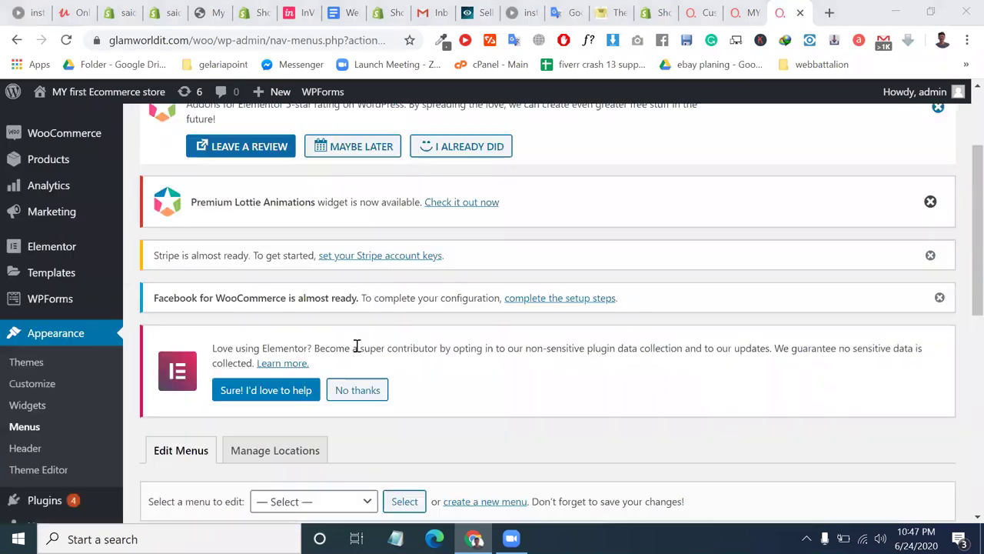
{"action": "scroll", "coordinate": [356, 347], "scroll_direction": "down", "scroll_amount": 3}
{"action": "left_click", "coordinate": [477, 334]}
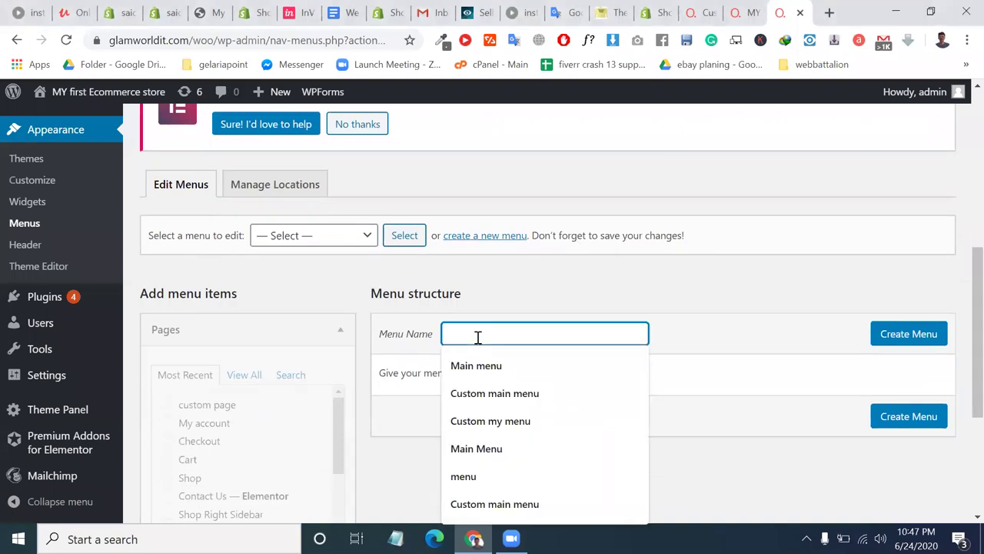
{"action": "type", "text": "cu"}
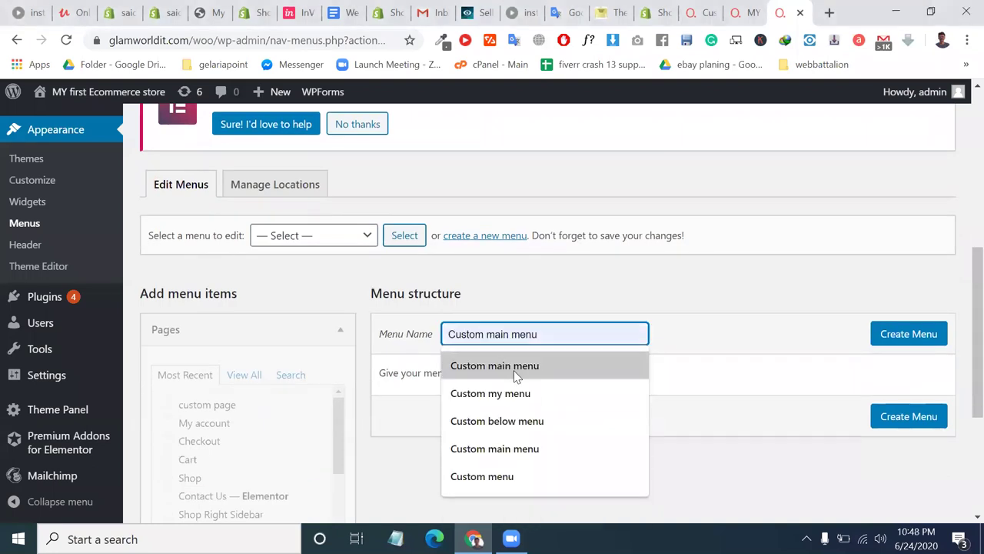
{"action": "left_click", "coordinate": [542, 367]}
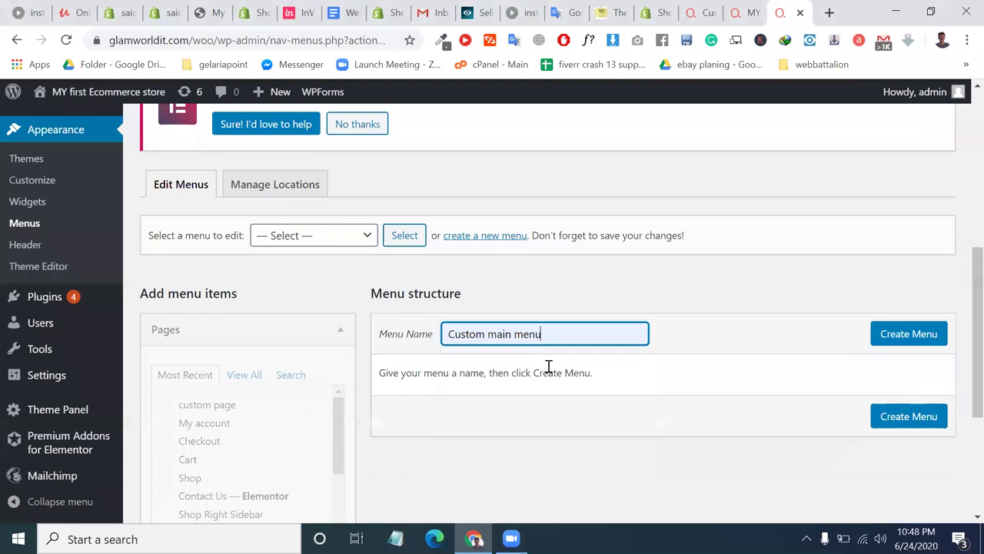
{"action": "left_click", "coordinate": [886, 343]}
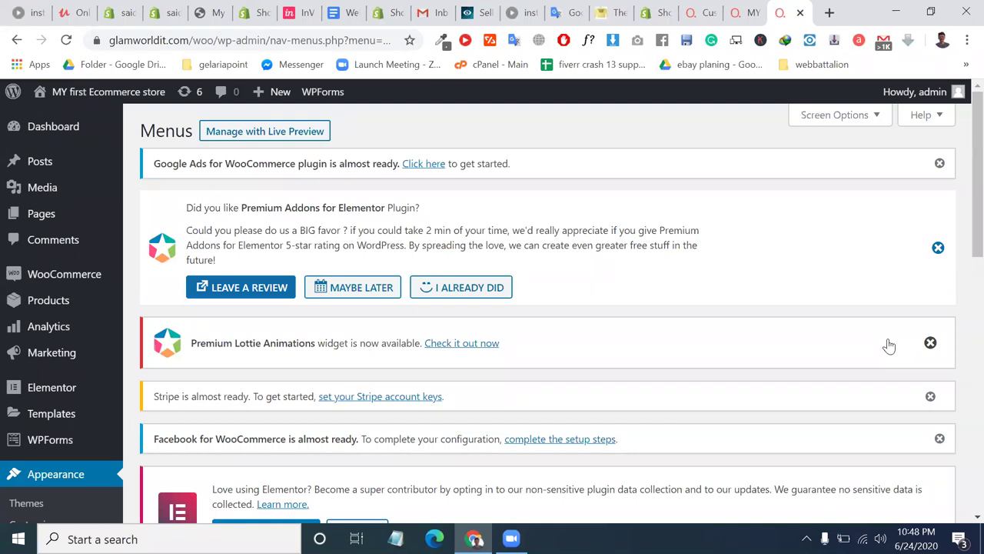
Enable the Mobile display location and check Home, Blog, Cart and Contact Us under Pages.
{"action": "scroll", "coordinate": [676, 360], "scroll_direction": "down", "scroll_amount": 8}
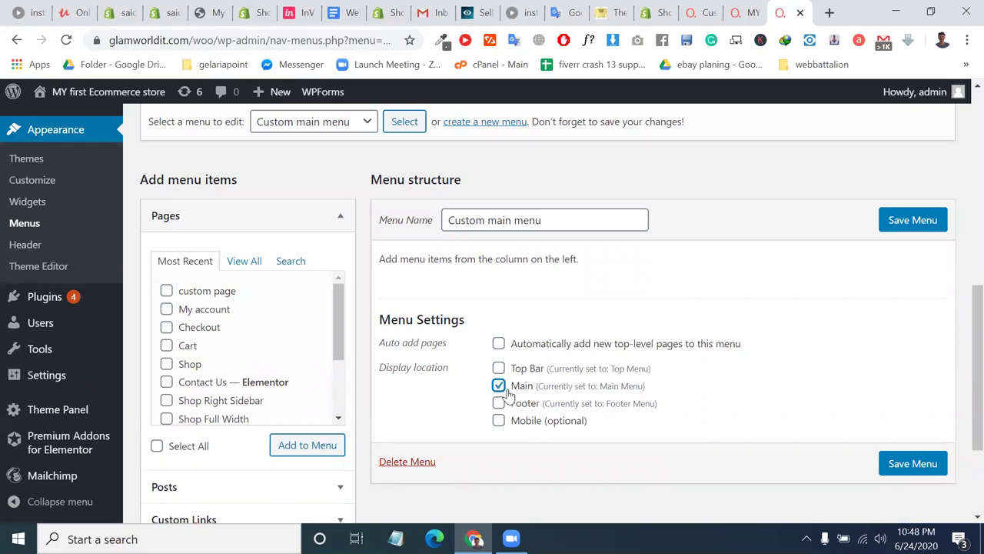
{"action": "left_click", "coordinate": [500, 424]}
{"action": "scroll", "coordinate": [474, 312], "scroll_direction": "up", "scroll_amount": 1}
{"action": "left_click", "coordinate": [245, 344]}
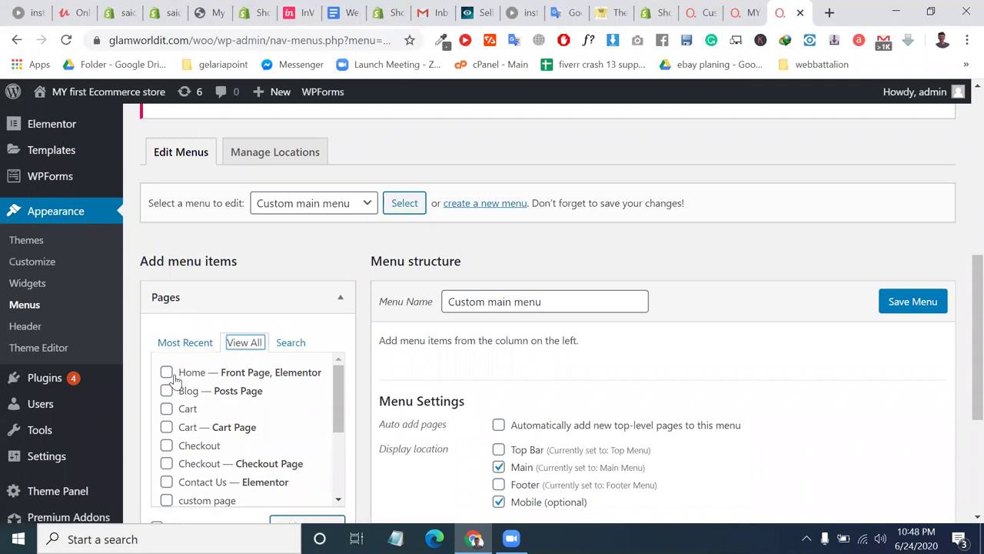
{"action": "left_click", "coordinate": [167, 373]}
{"action": "left_click", "coordinate": [167, 391]}
{"action": "left_click", "coordinate": [167, 429]}
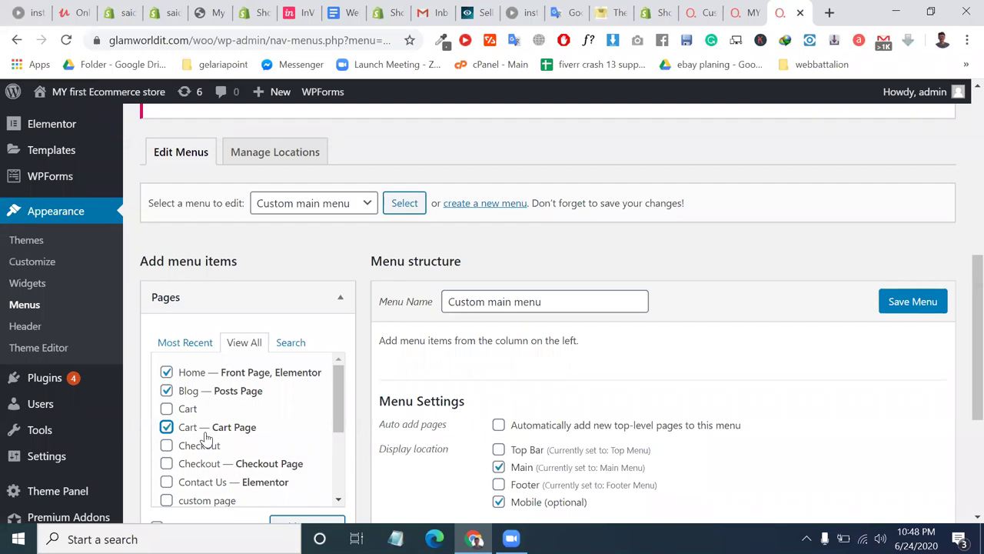
{"action": "scroll", "coordinate": [206, 437], "scroll_direction": "down", "scroll_amount": 2}
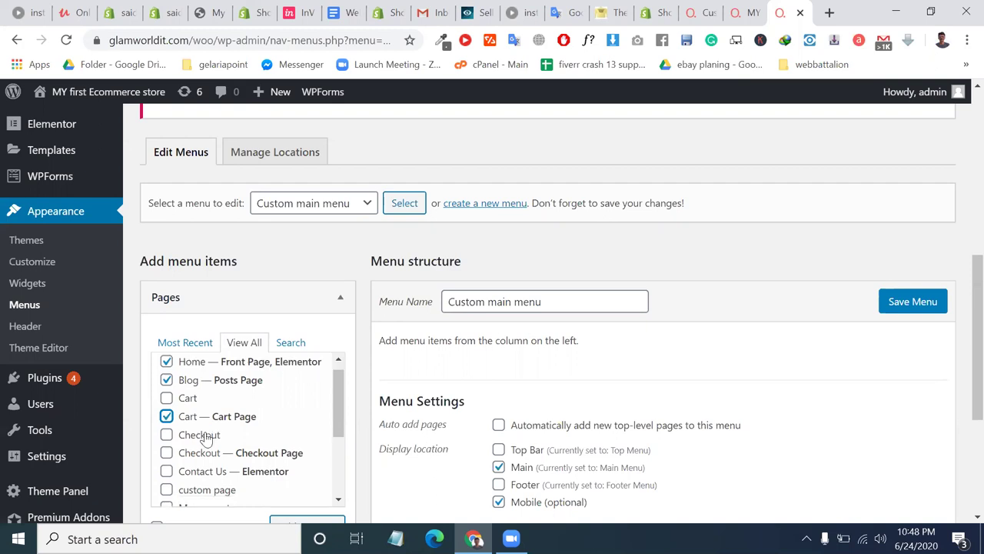
{"action": "scroll", "coordinate": [206, 436], "scroll_direction": "up", "scroll_amount": 1}
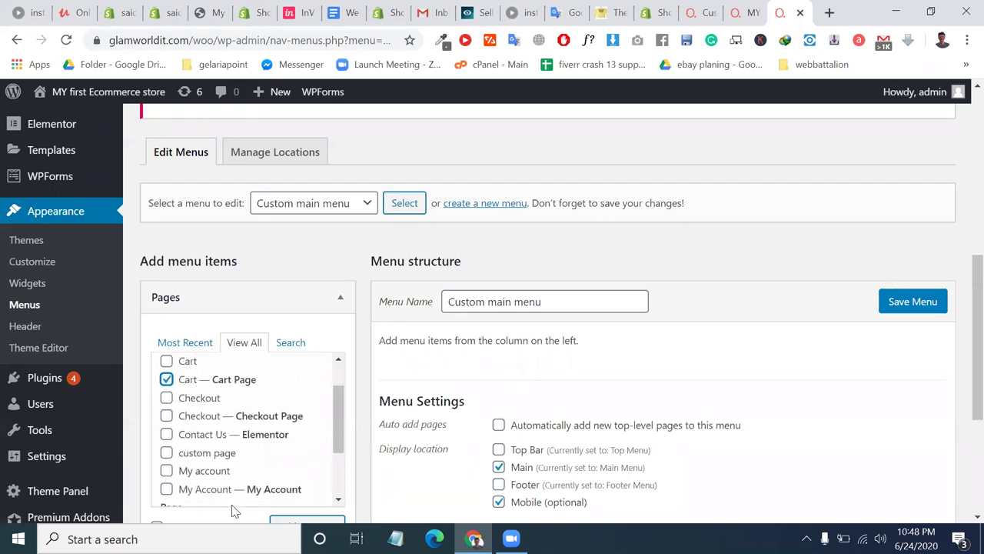
{"action": "scroll", "coordinate": [231, 492], "scroll_direction": "down", "scroll_amount": 1}
{"action": "left_click", "coordinate": [168, 427]}
Add the checked pages to Custom main menu.
{"action": "key", "text": "super+Tab"}
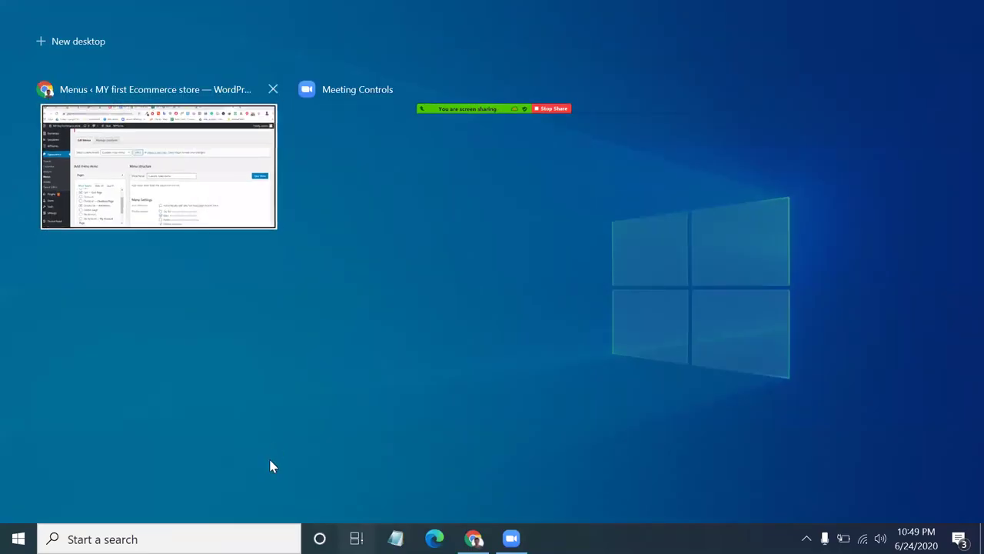
{"action": "left_click", "coordinate": [271, 466]}
{"action": "scroll", "coordinate": [270, 466], "scroll_direction": "down", "scroll_amount": 1}
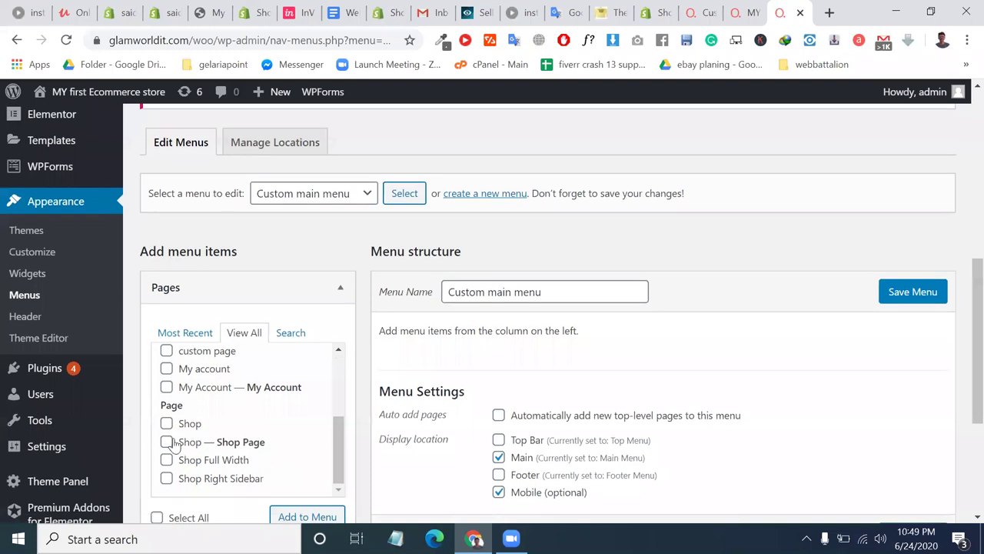
{"action": "scroll", "coordinate": [253, 490], "scroll_direction": "down", "scroll_amount": 1}
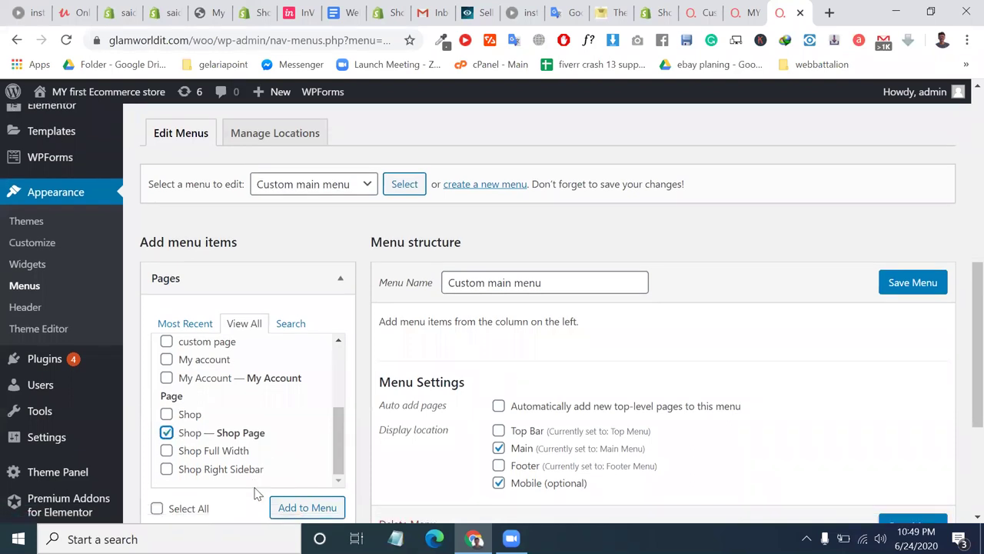
{"action": "left_click", "coordinate": [300, 483]}
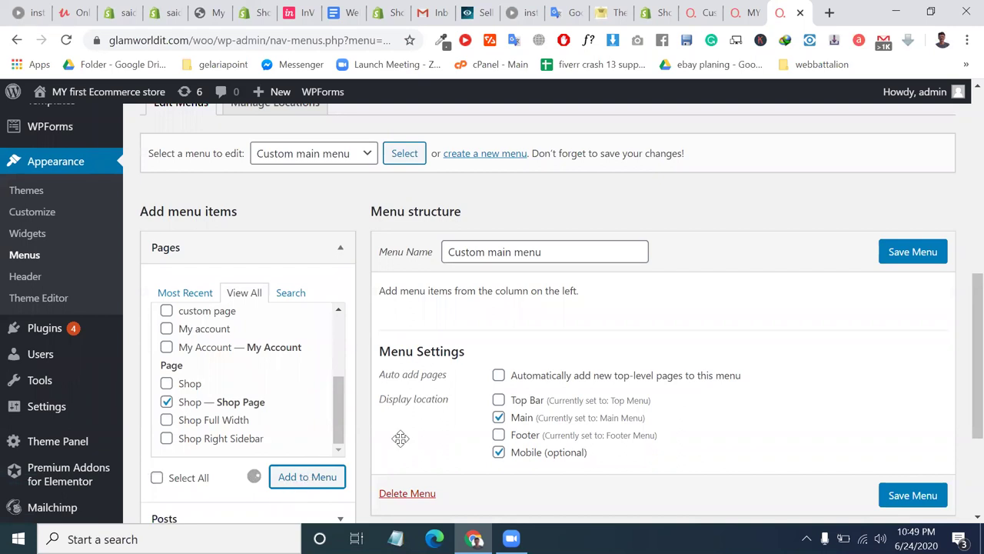
{"action": "scroll", "coordinate": [609, 345], "scroll_direction": "down", "scroll_amount": 1}
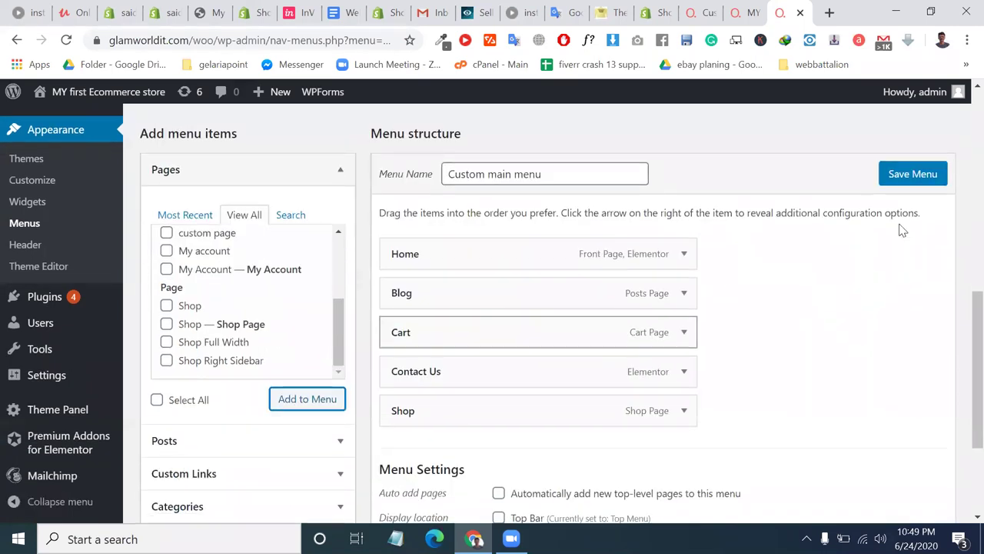
Save Custom main menu and reload the storefront to check its new header links.
{"action": "left_click", "coordinate": [915, 177]}
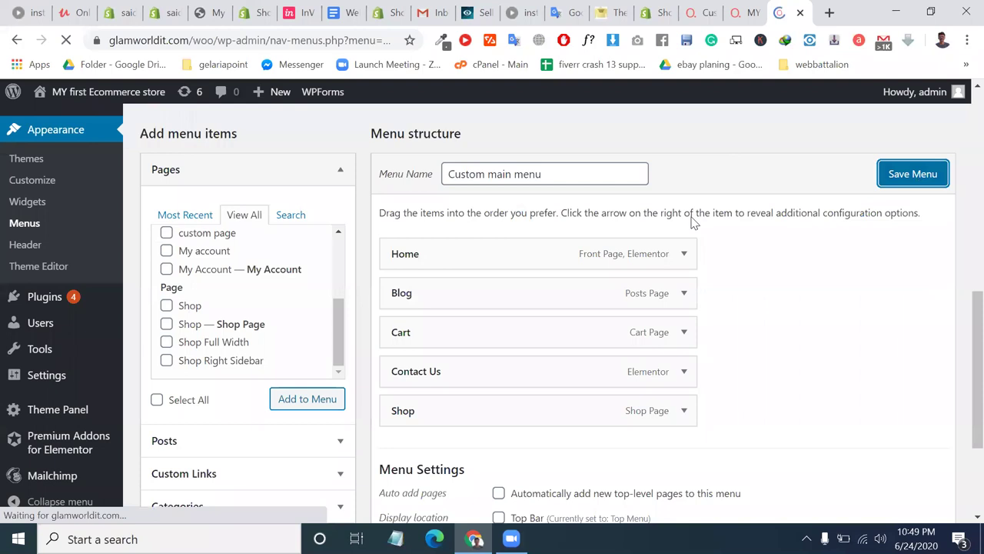
{"action": "scroll", "coordinate": [696, 220], "scroll_direction": "down", "scroll_amount": 2}
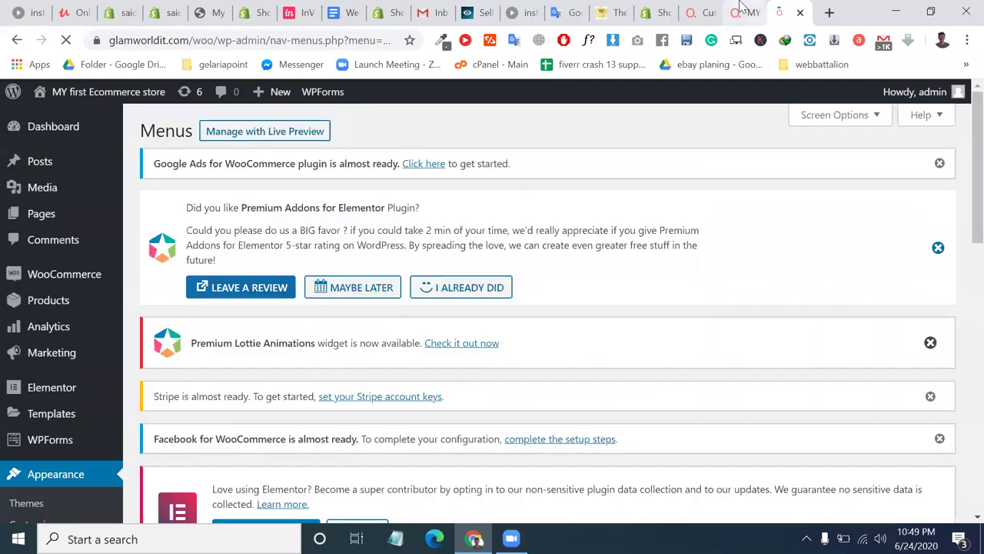
{"action": "key", "text": "ctrl+shift+Tab"}
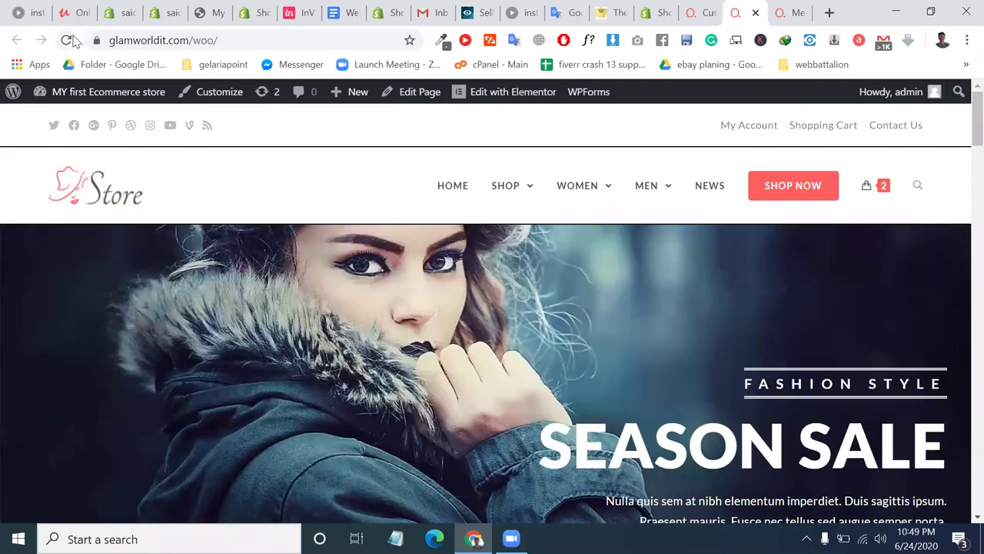
{"action": "left_click", "coordinate": [73, 40]}
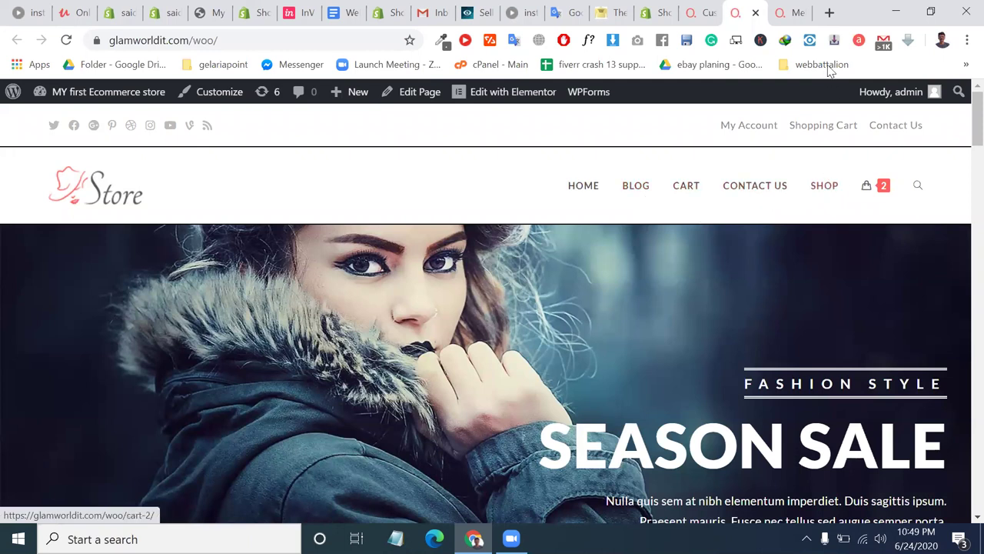
{"action": "left_click", "coordinate": [795, 7]}
Expand Categories (View All) and Custom Links, then pick Main Menu as the menu to edit.
{"action": "scroll", "coordinate": [341, 407], "scroll_direction": "down", "scroll_amount": 5}
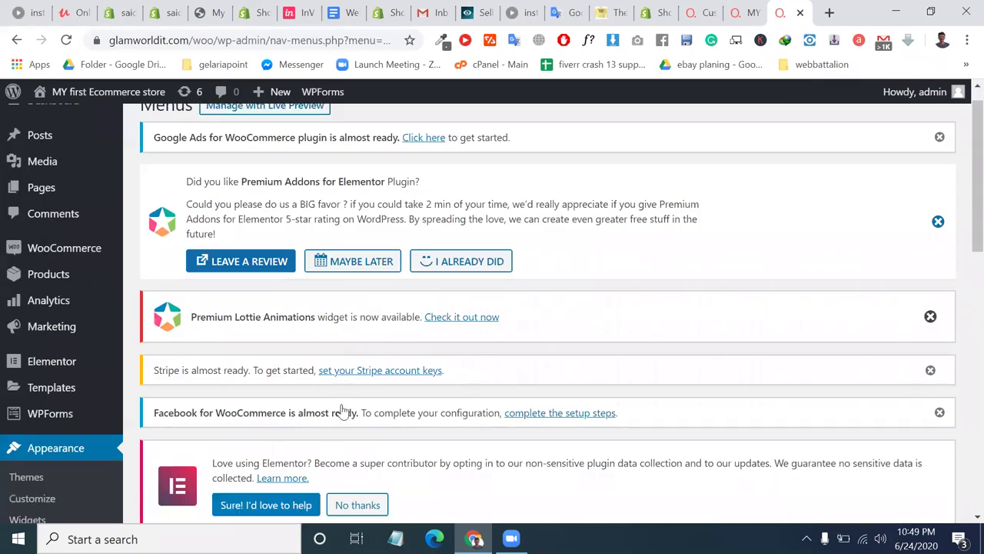
{"action": "scroll", "coordinate": [342, 410], "scroll_direction": "down", "scroll_amount": 10}
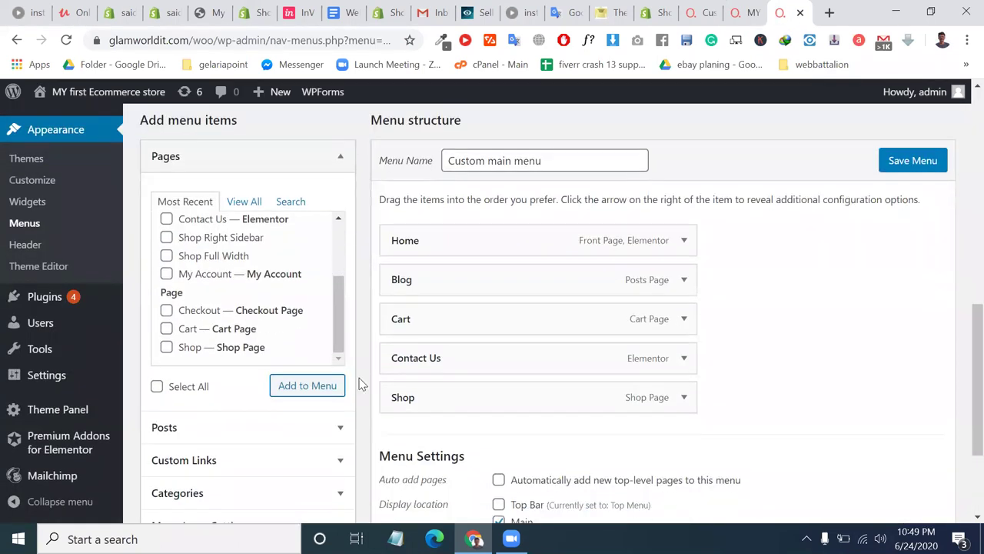
{"action": "left_click", "coordinate": [259, 418]}
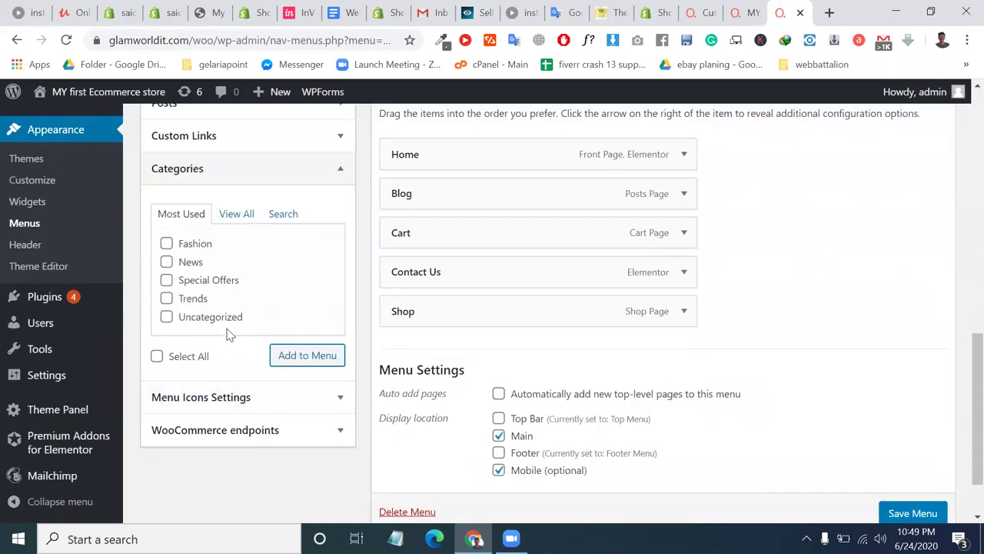
{"action": "left_click", "coordinate": [229, 220]}
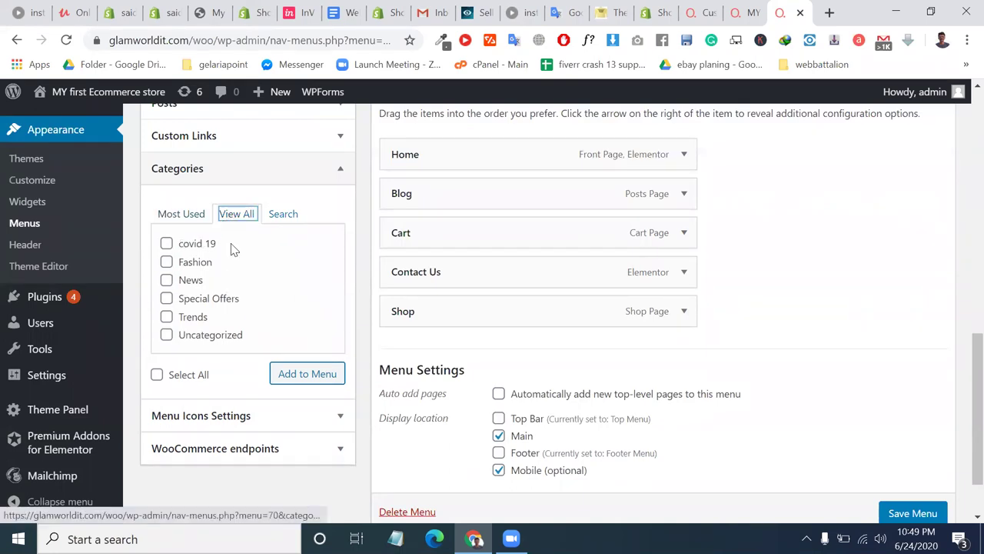
{"action": "scroll", "coordinate": [204, 315], "scroll_direction": "up", "scroll_amount": 2}
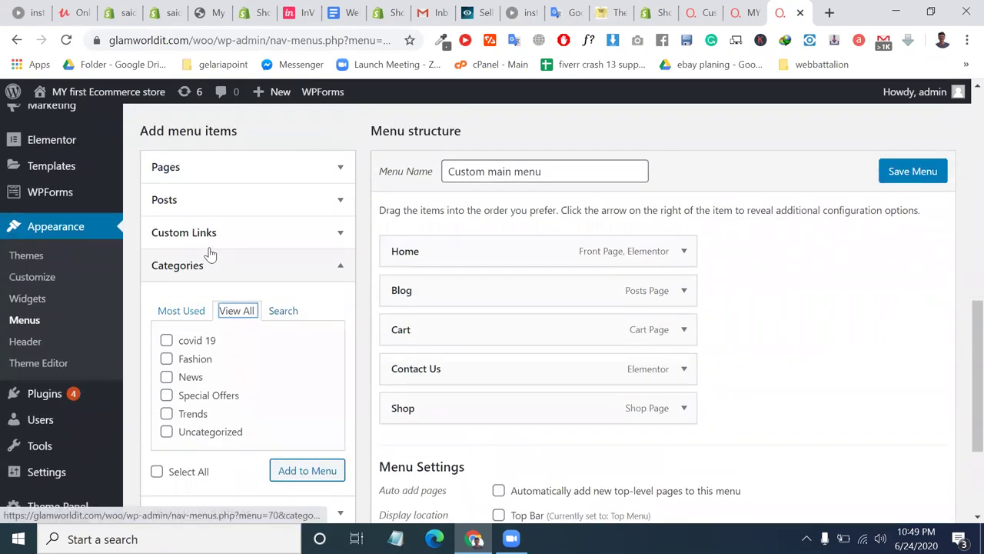
{"action": "left_click", "coordinate": [214, 246]}
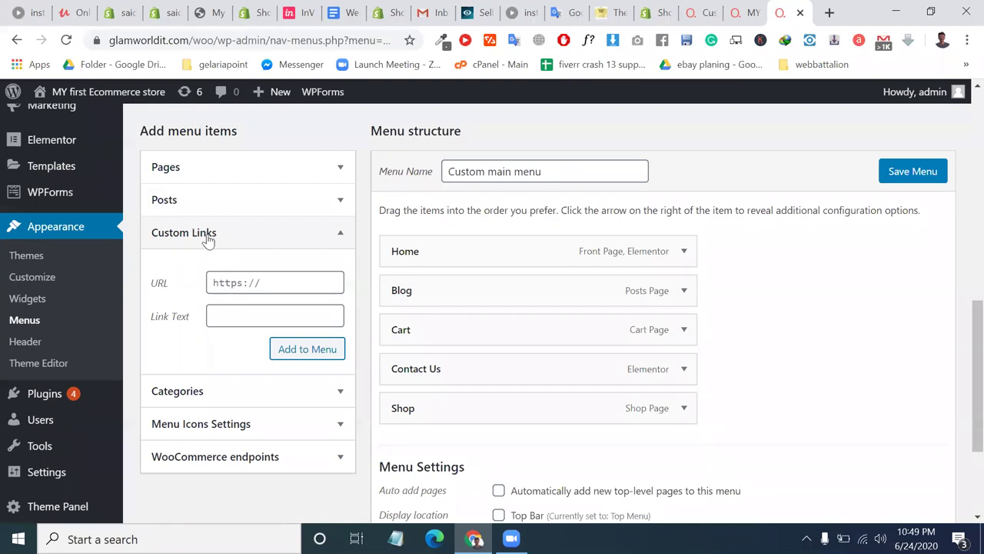
{"action": "scroll", "coordinate": [238, 383], "scroll_direction": "up", "scroll_amount": 2}
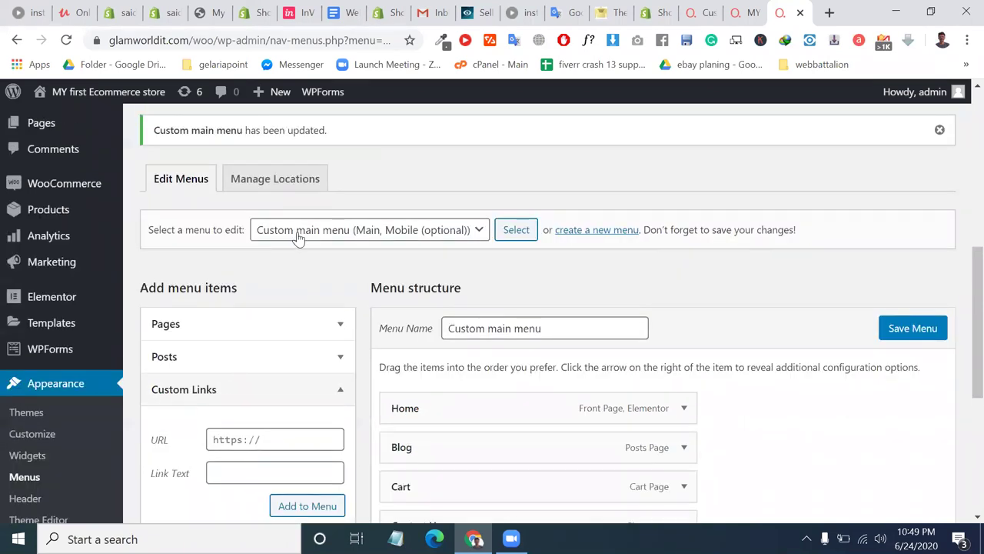
{"action": "left_click", "coordinate": [301, 230]}
{"action": "left_click", "coordinate": [306, 278]}
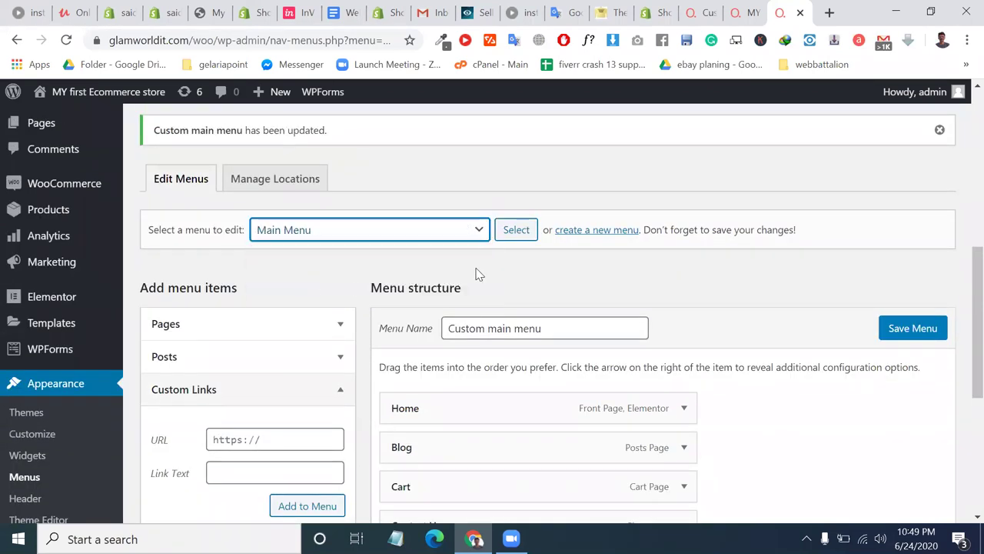
Load Main Menu for editing and scroll through its structure.
{"action": "left_click", "coordinate": [516, 236]}
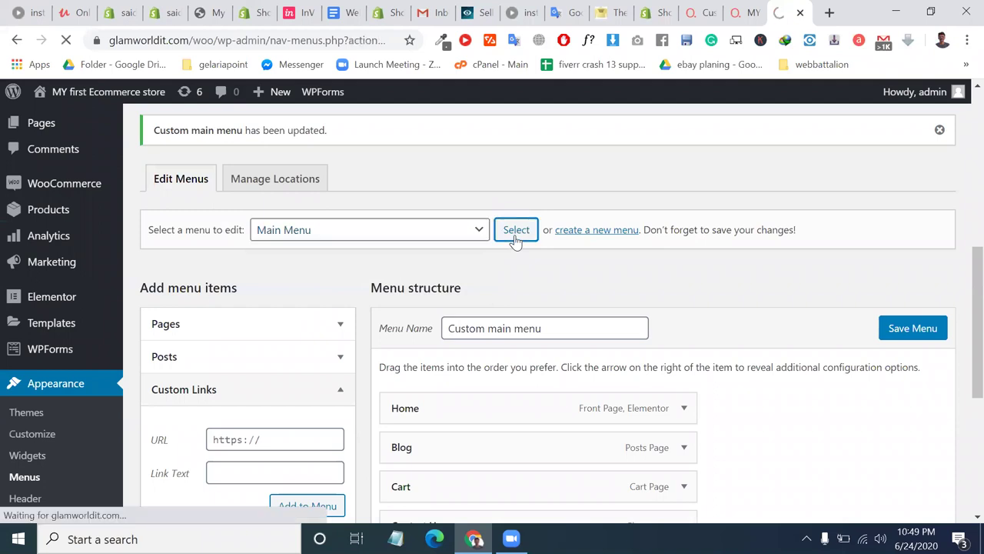
{"action": "scroll", "coordinate": [516, 241], "scroll_direction": "down", "scroll_amount": 3}
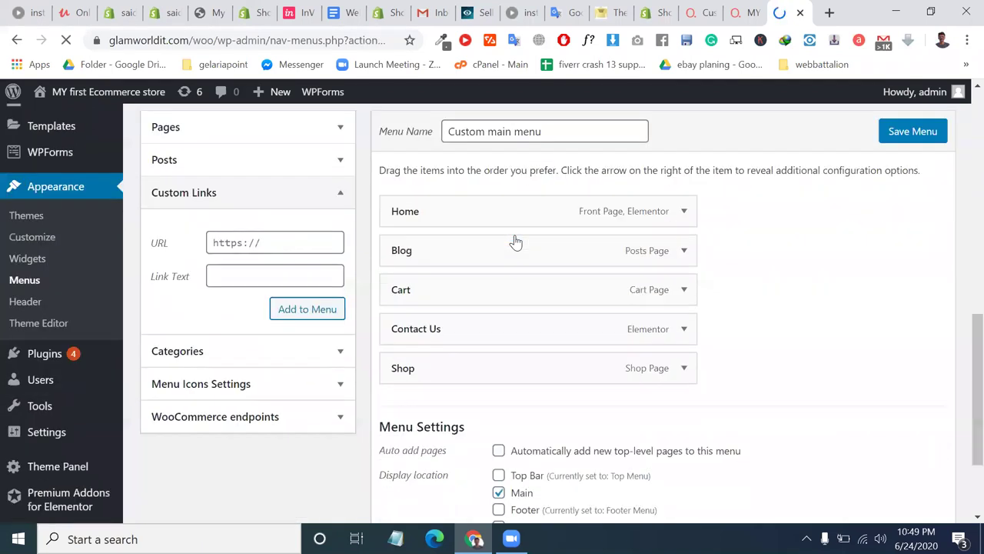
{"action": "scroll", "coordinate": [512, 238], "scroll_direction": "down", "scroll_amount": 6}
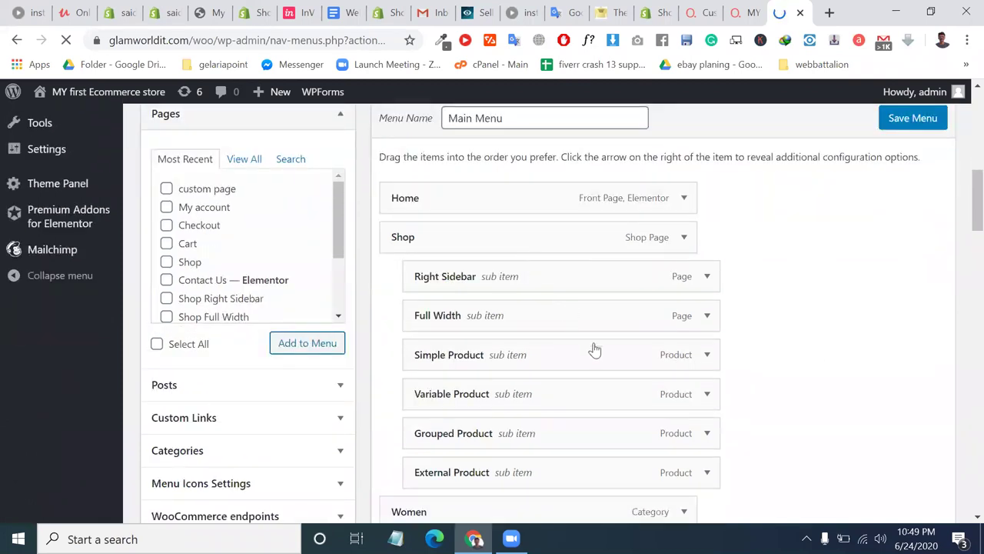
{"action": "scroll", "coordinate": [607, 292], "scroll_direction": "up", "scroll_amount": 1}
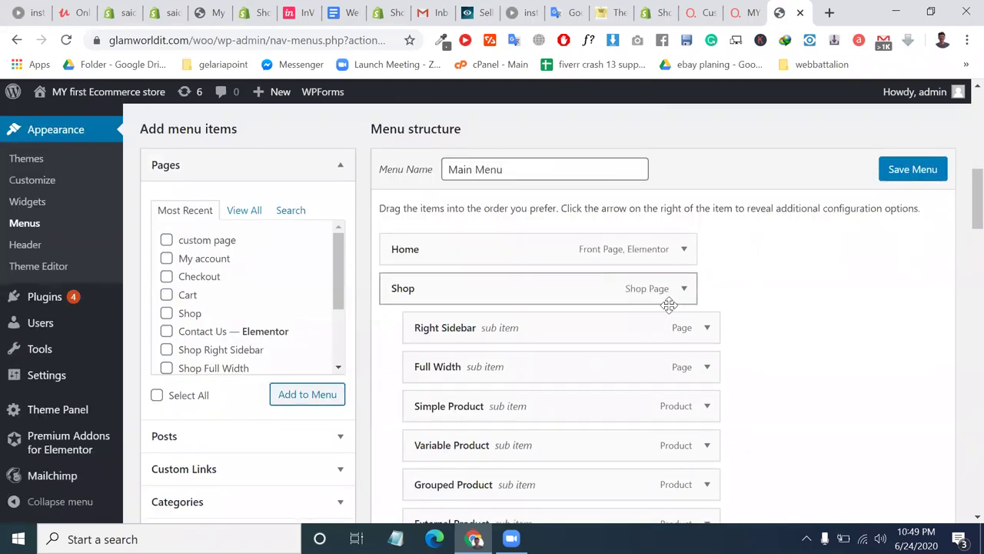
{"action": "scroll", "coordinate": [706, 361], "scroll_direction": "down", "scroll_amount": 1}
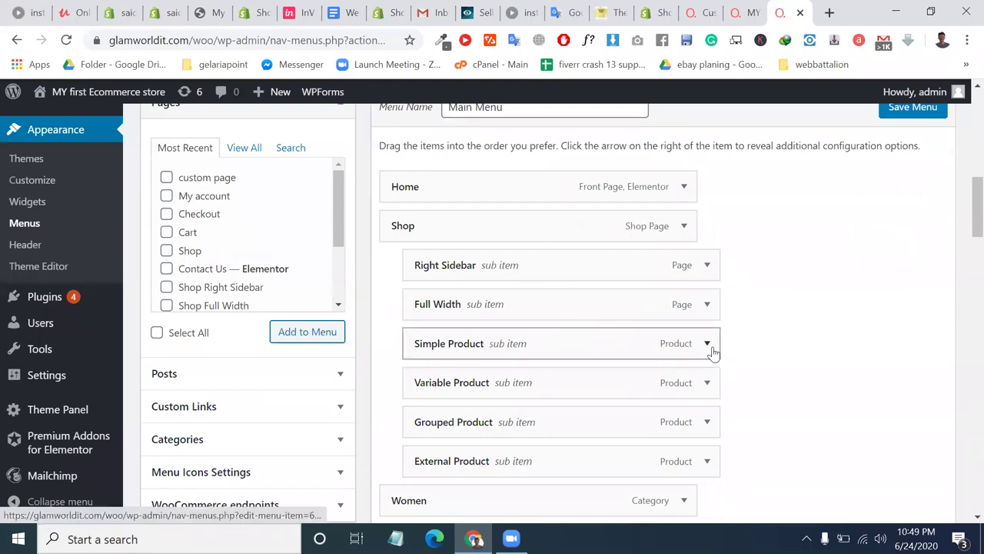
Expand and collapse the Simple Product item's settings twice while reviewing Main Menu's items.
{"action": "left_click", "coordinate": [710, 345]}
{"action": "scroll", "coordinate": [662, 415], "scroll_direction": "down", "scroll_amount": 1}
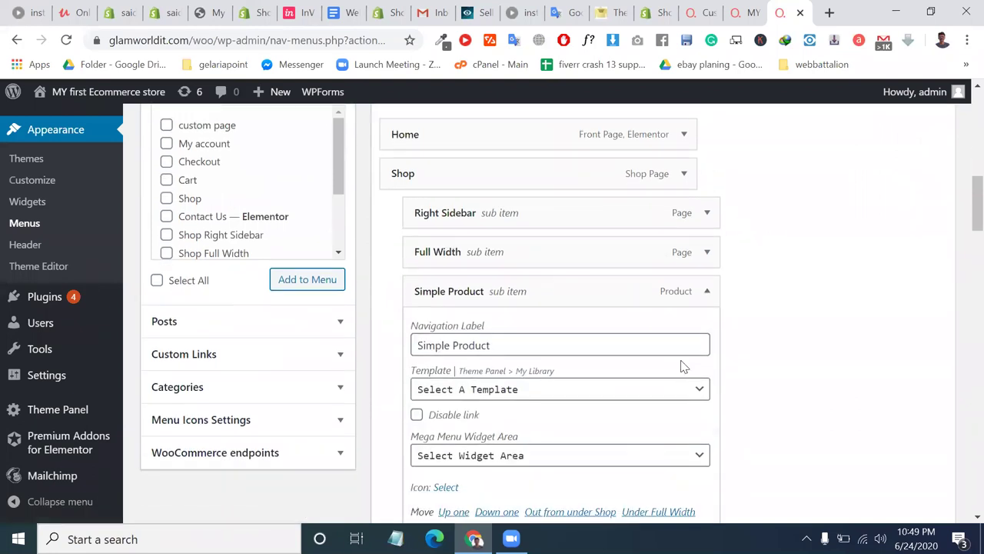
{"action": "left_click", "coordinate": [707, 292]}
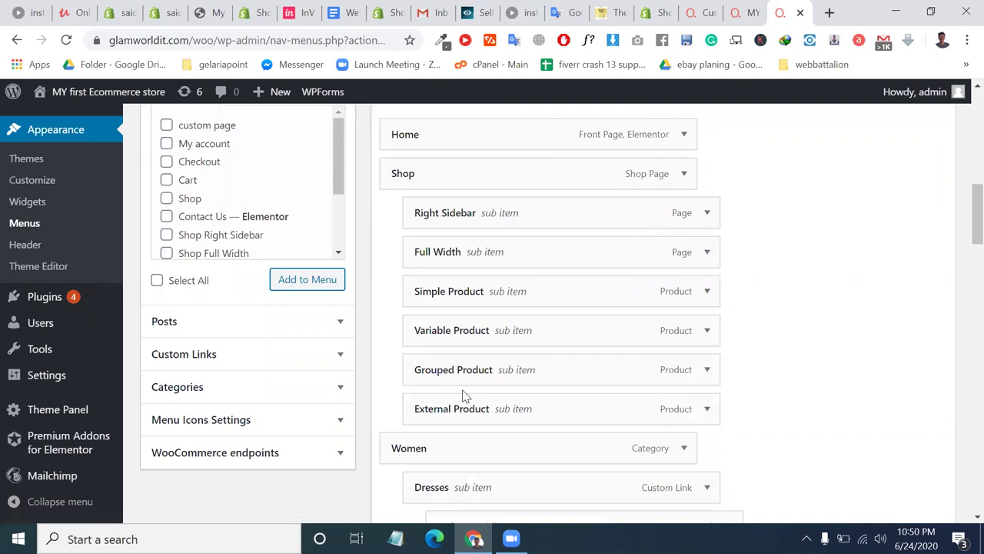
{"action": "scroll", "coordinate": [341, 337], "scroll_direction": "up", "scroll_amount": 1}
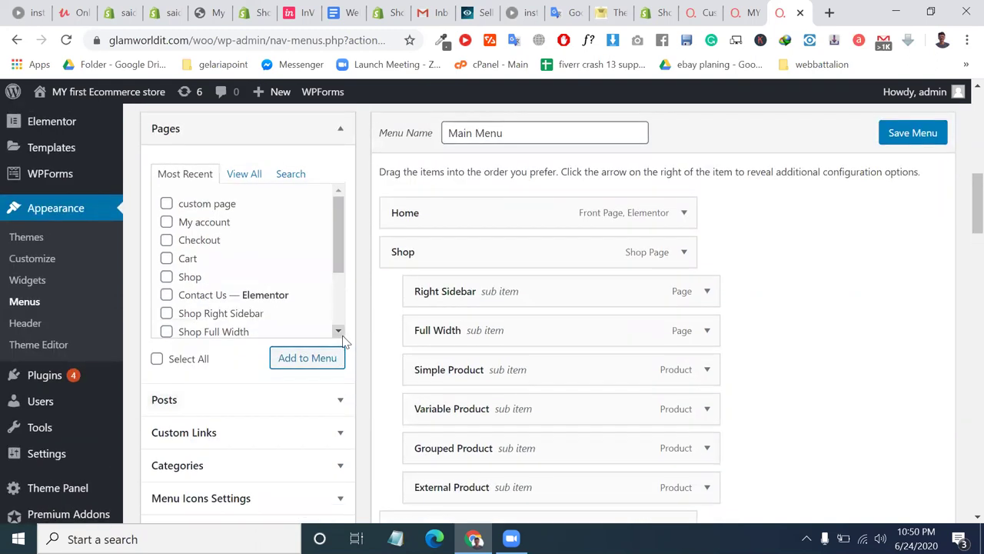
{"action": "scroll", "coordinate": [339, 333], "scroll_direction": "down", "scroll_amount": 1}
{"action": "scroll", "coordinate": [319, 472], "scroll_direction": "up", "scroll_amount": 1}
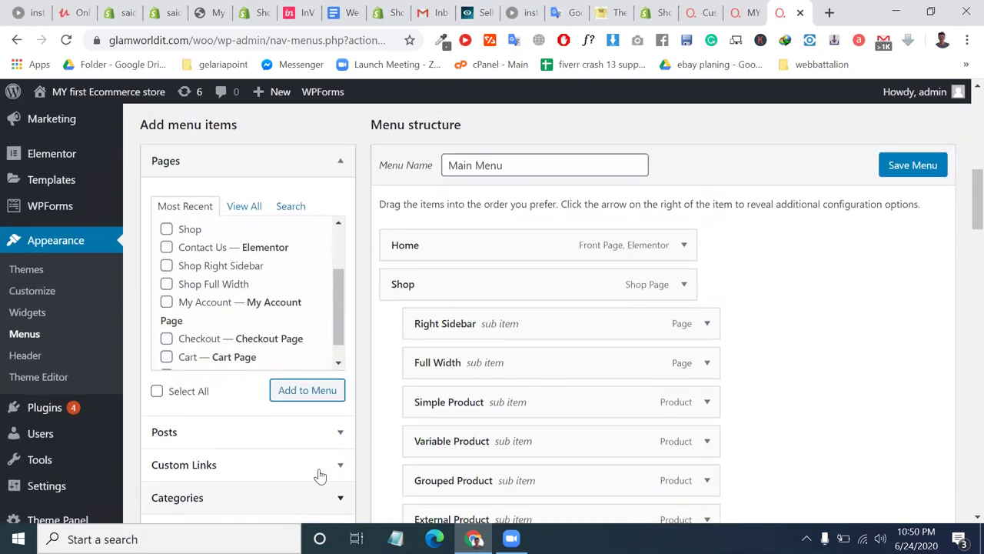
{"action": "scroll", "coordinate": [320, 476], "scroll_direction": "down", "scroll_amount": 2}
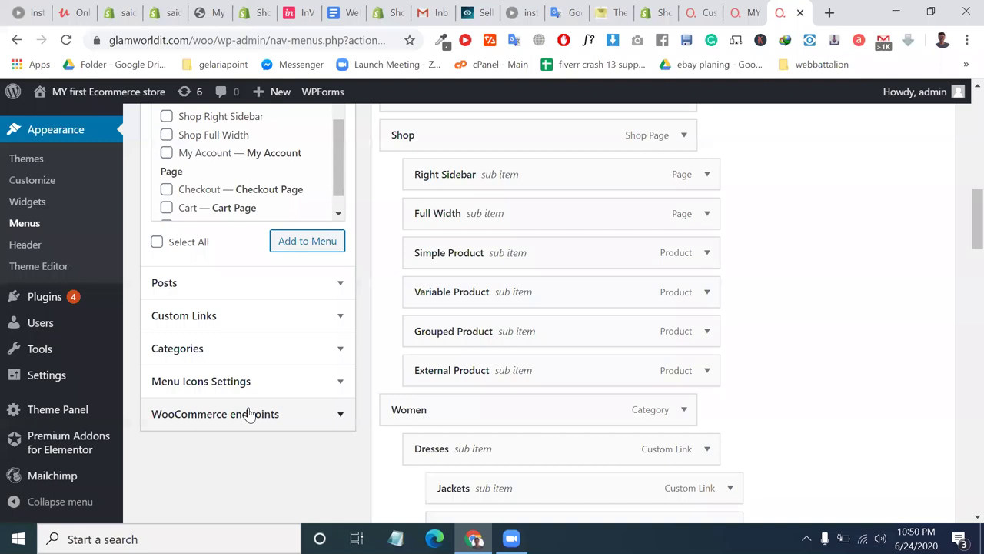
{"action": "left_click", "coordinate": [710, 255]}
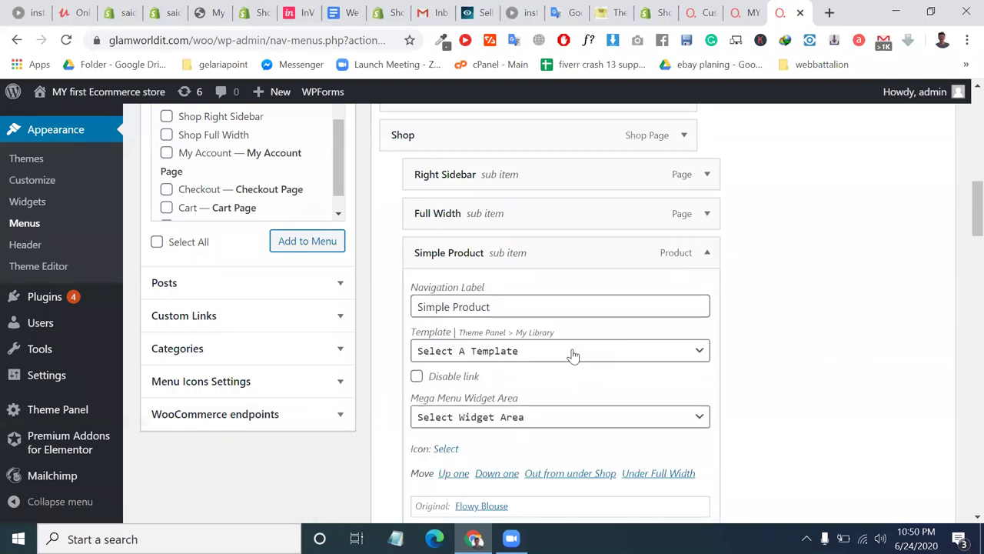
{"action": "left_click", "coordinate": [699, 263]}
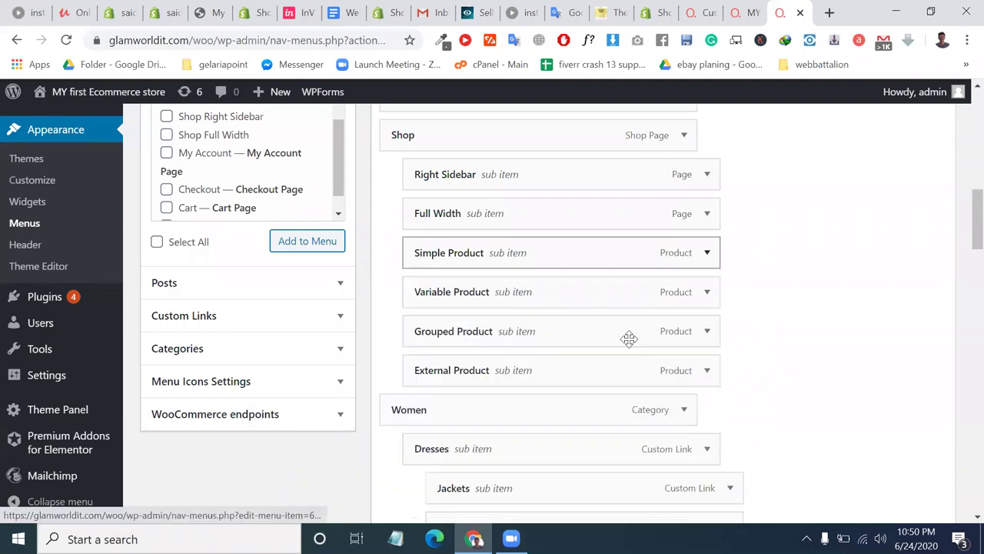
{"action": "scroll", "coordinate": [469, 356], "scroll_direction": "up", "scroll_amount": 1}
{"action": "scroll", "coordinate": [471, 356], "scroll_direction": "down", "scroll_amount": 4}
{"action": "scroll", "coordinate": [471, 355], "scroll_direction": "down", "scroll_amount": 5}
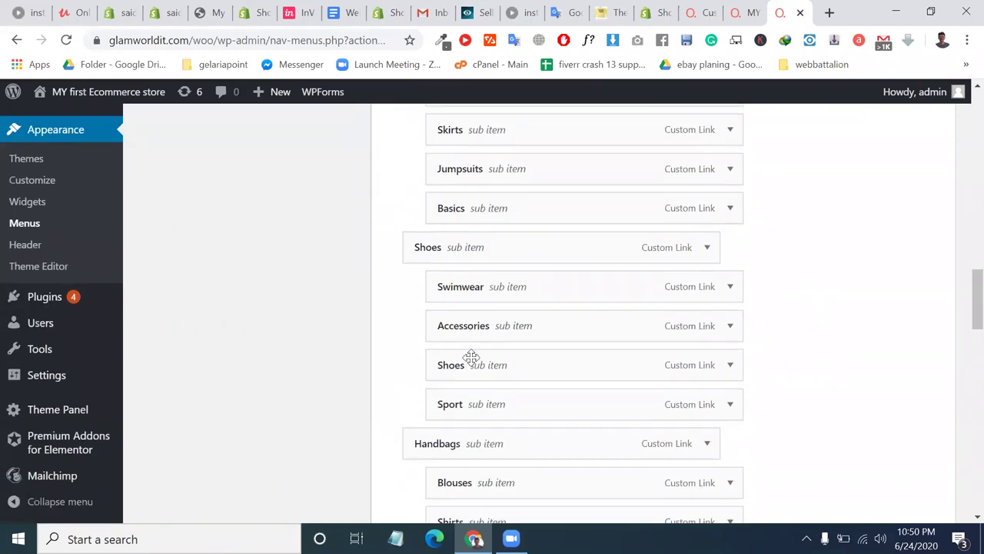
{"action": "scroll", "coordinate": [470, 355], "scroll_direction": "up", "scroll_amount": 4}
{"action": "scroll", "coordinate": [470, 356], "scroll_direction": "up", "scroll_amount": 10}
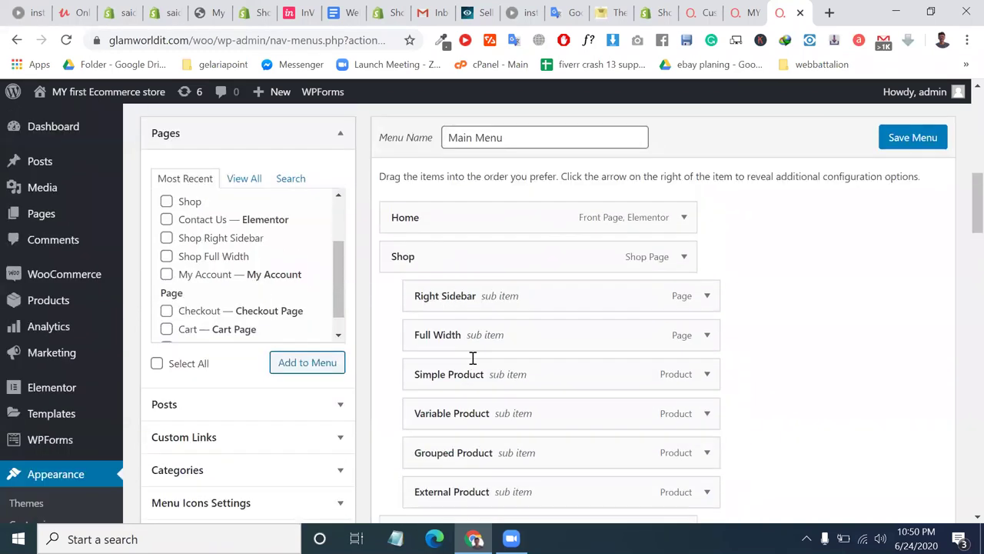
{"action": "scroll", "coordinate": [177, 462], "scroll_direction": "down", "scroll_amount": 1}
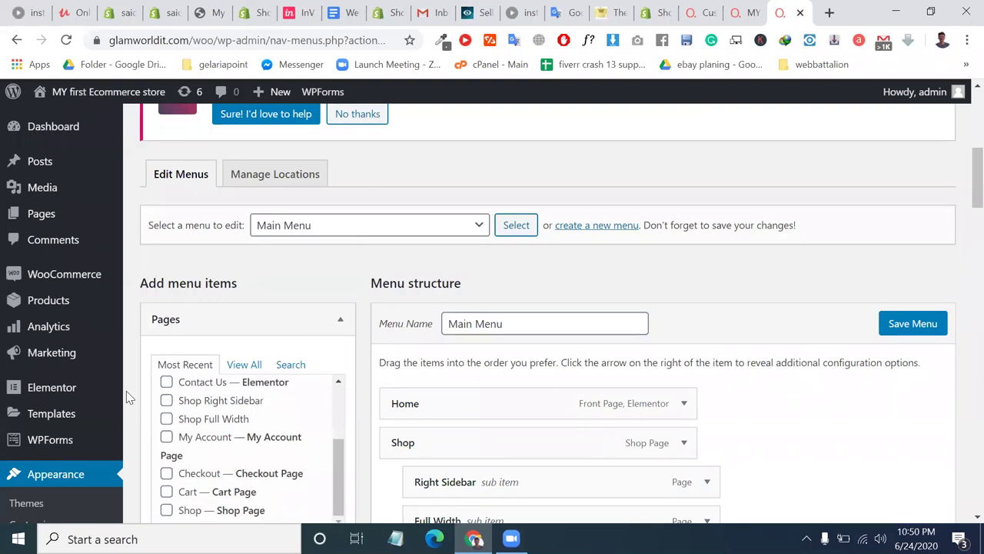
{"action": "scroll", "coordinate": [42, 331], "scroll_direction": "down", "scroll_amount": 3}
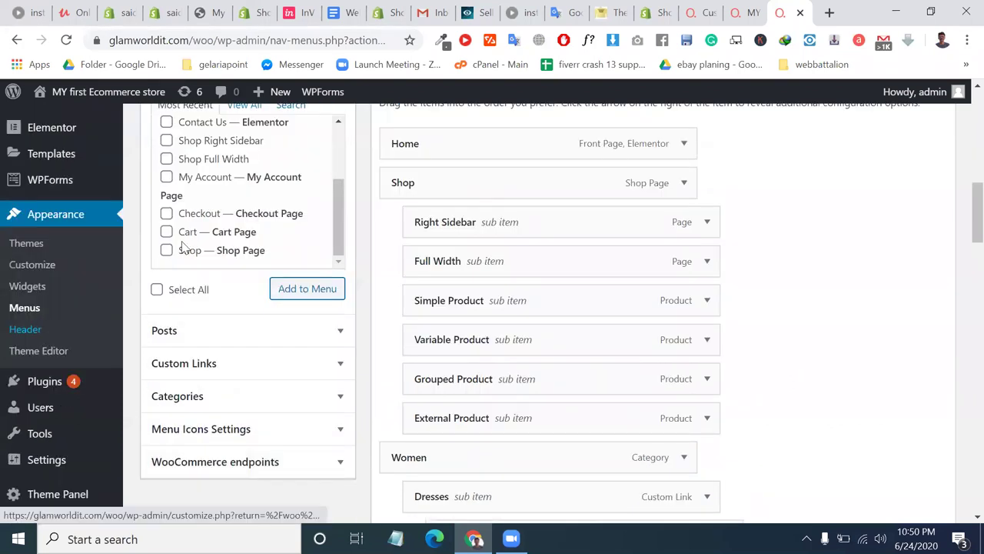
{"action": "left_click", "coordinate": [727, 8]}
Bring up the Header Menu settings and look at the navigation template list without choosing one.
{"action": "key", "text": "ctrl+shift+Tab"}
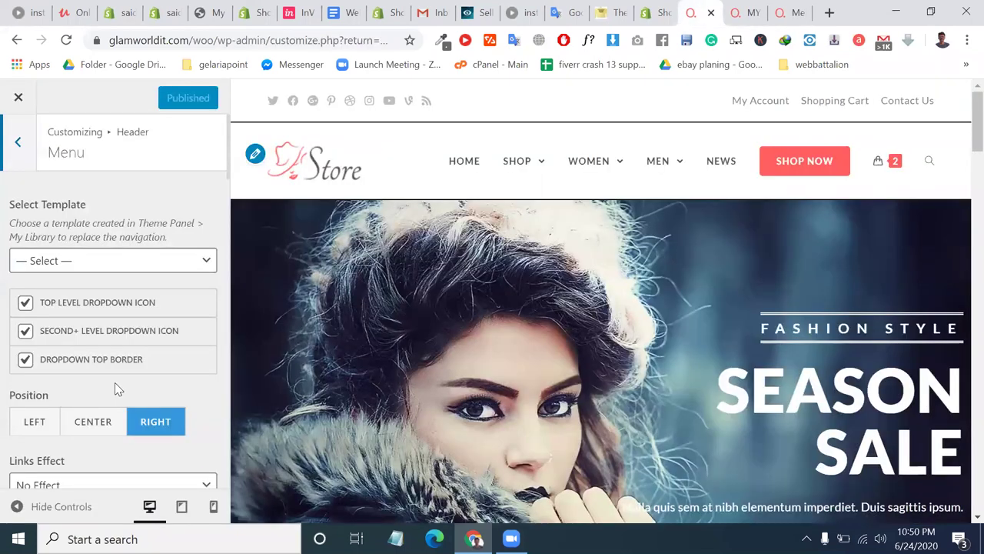
{"action": "scroll", "coordinate": [115, 382], "scroll_direction": "down", "scroll_amount": 2}
{"action": "scroll", "coordinate": [114, 387], "scroll_direction": "up", "scroll_amount": 1}
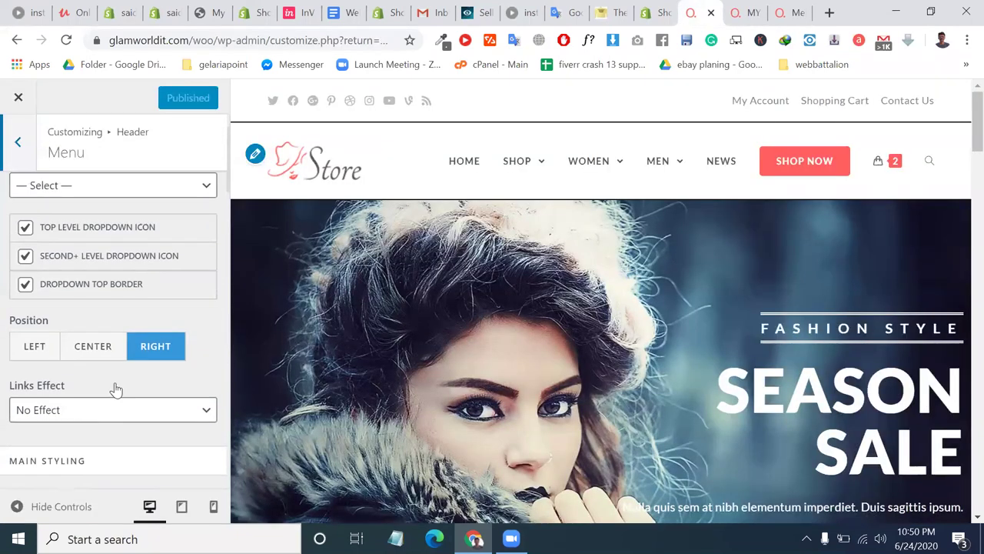
{"action": "scroll", "coordinate": [104, 292], "scroll_direction": "up", "scroll_amount": 1}
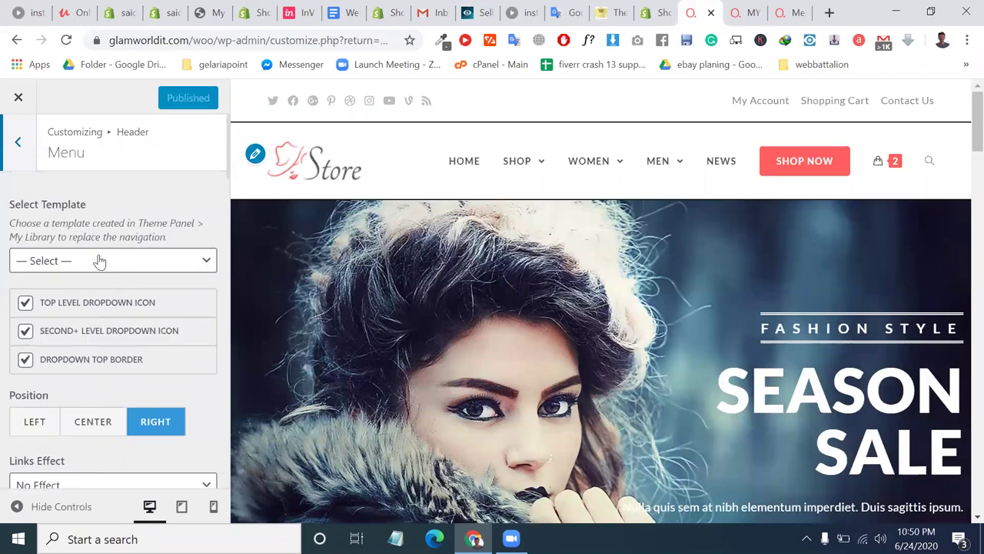
{"action": "left_click", "coordinate": [98, 261]}
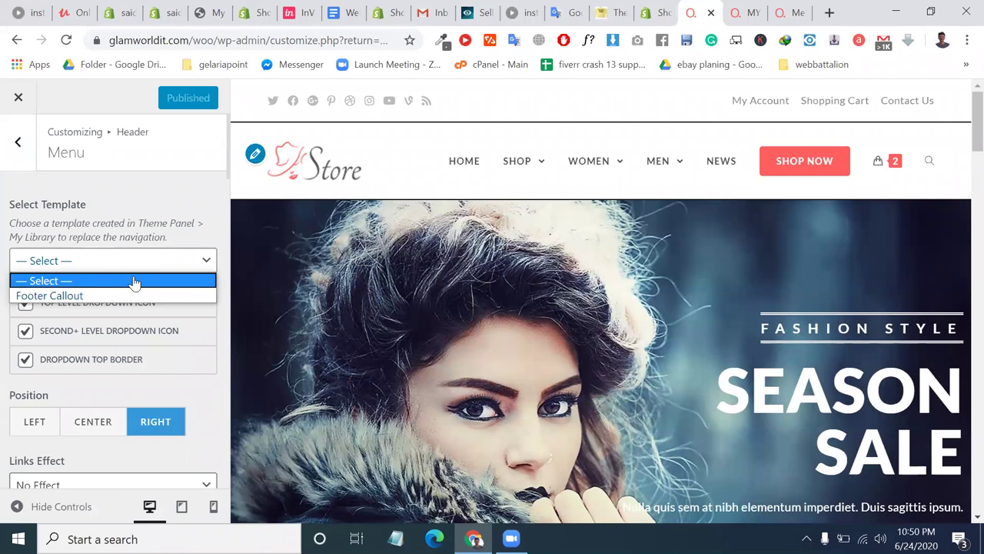
{"action": "left_click", "coordinate": [134, 202]}
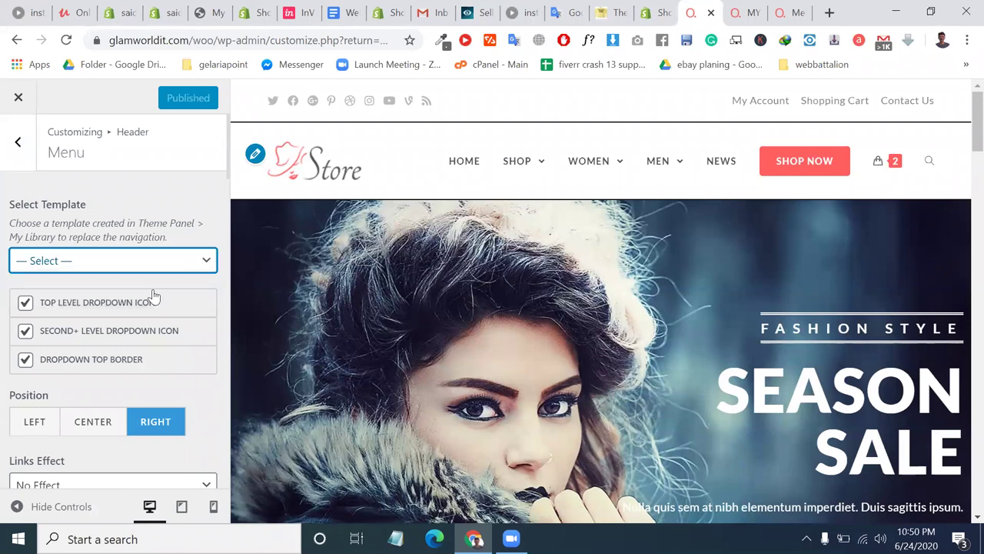
{"action": "scroll", "coordinate": [154, 296], "scroll_direction": "down", "scroll_amount": 1}
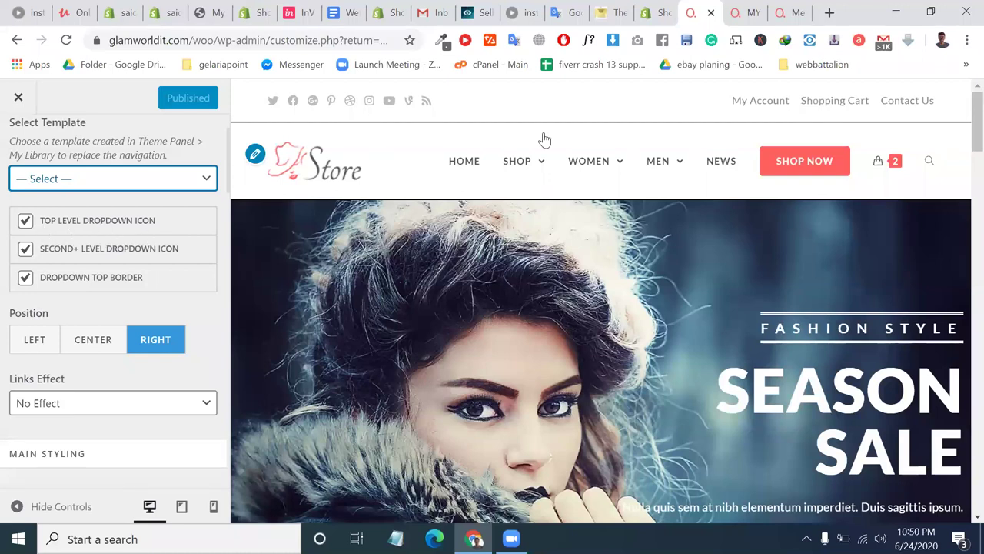
Scroll the Header Menu panel down to the Main Styling Link Color options.
{"action": "mouse_move", "coordinate": [545, 173]}
{"action": "mouse_move", "coordinate": [532, 188]}
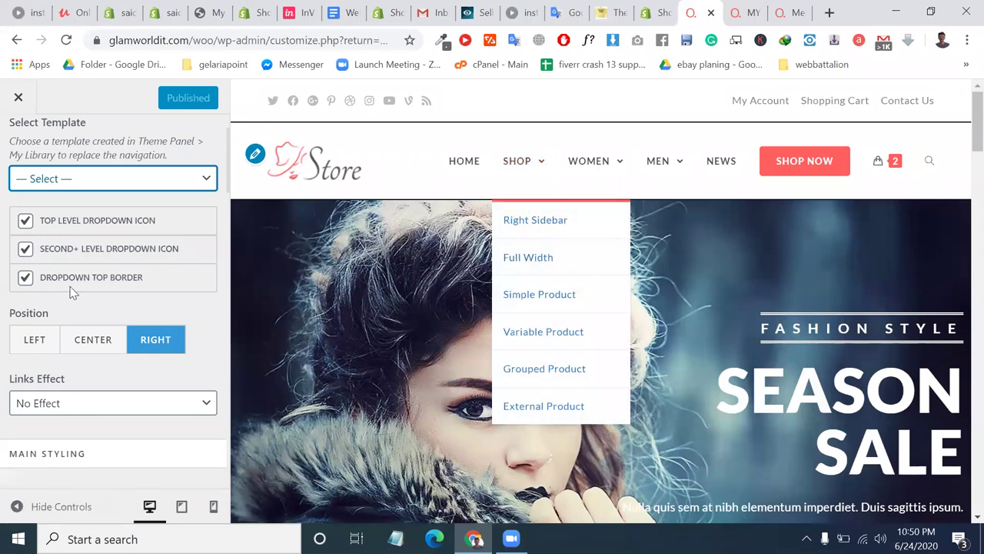
{"action": "mouse_move", "coordinate": [589, 176]}
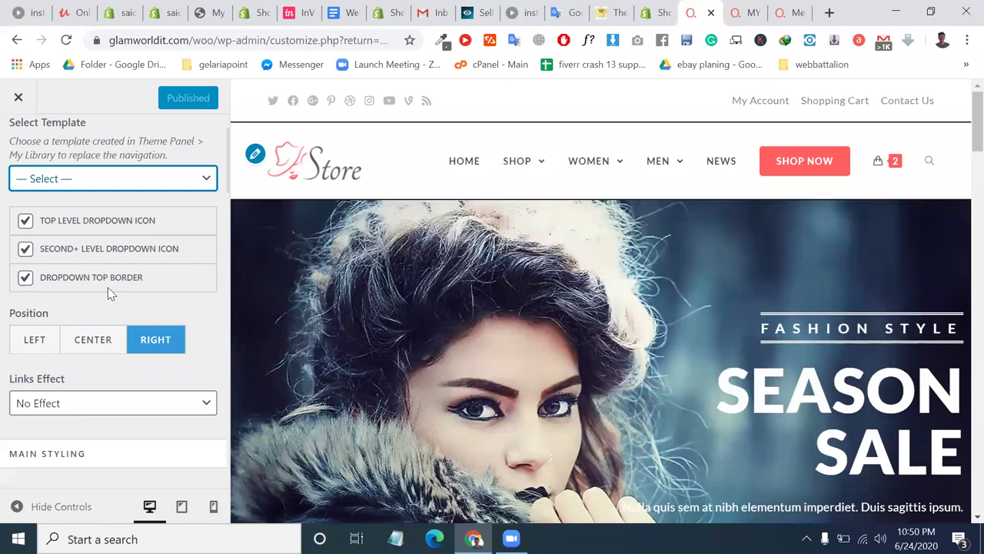
{"action": "scroll", "coordinate": [128, 291], "scroll_direction": "down", "scroll_amount": 4}
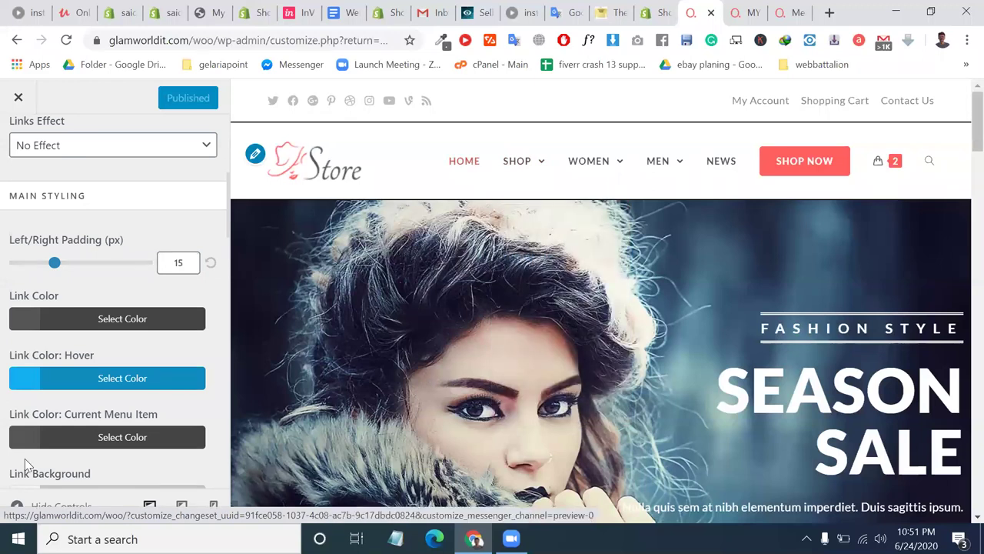
{"action": "scroll", "coordinate": [23, 461], "scroll_direction": "down", "scroll_amount": 1}
{"action": "scroll", "coordinate": [23, 464], "scroll_direction": "down", "scroll_amount": 2}
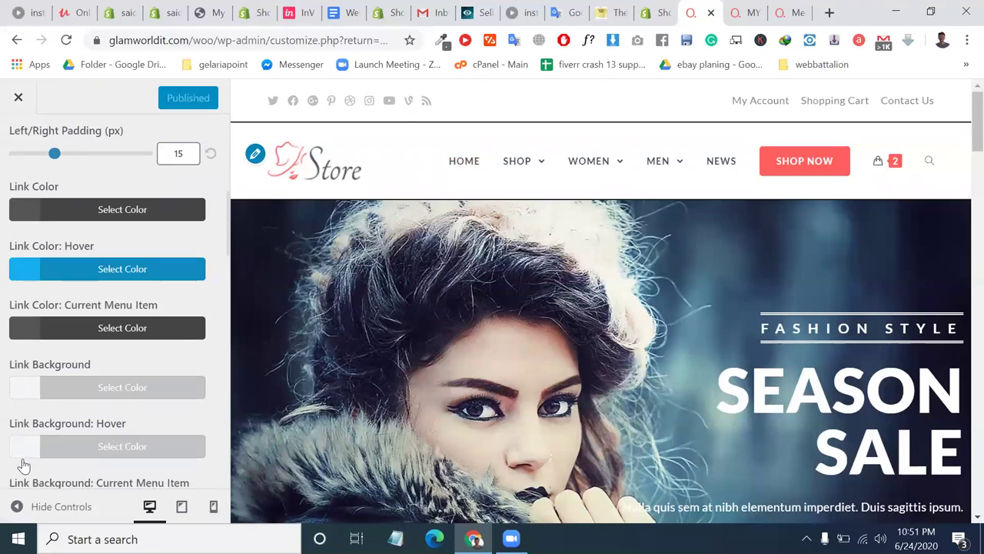
{"action": "scroll", "coordinate": [23, 464], "scroll_direction": "down", "scroll_amount": 5}
{"action": "scroll", "coordinate": [23, 464], "scroll_direction": "up", "scroll_amount": 3}
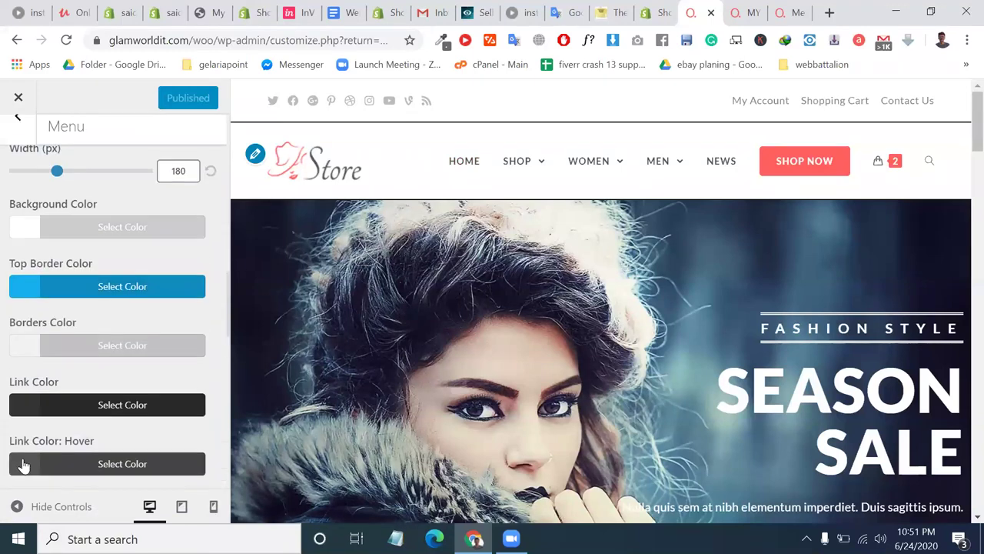
{"action": "scroll", "coordinate": [23, 464], "scroll_direction": "up", "scroll_amount": 6}
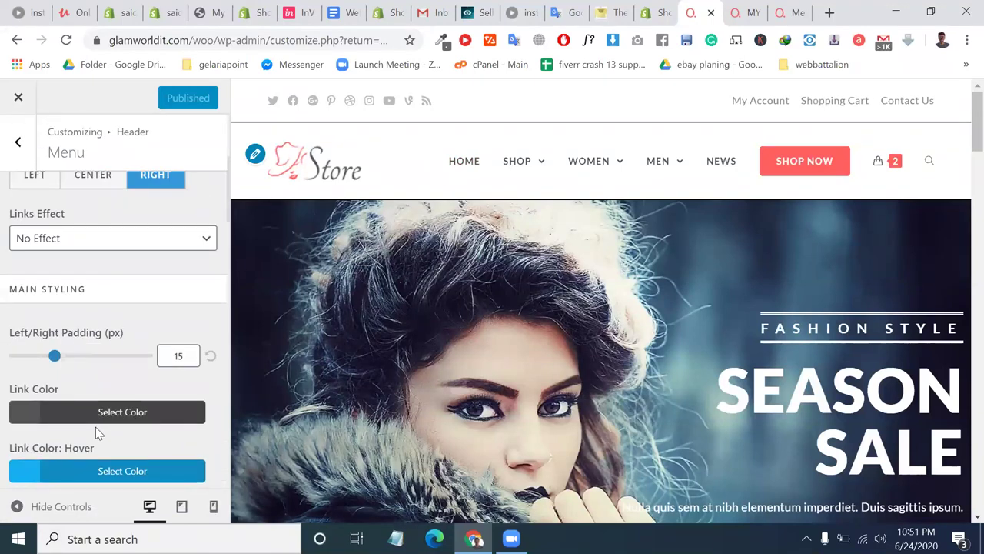
Set the header menu Link Color to the yellow swatch (#eeee22) and close the colour picker.
{"action": "left_click", "coordinate": [98, 415]}
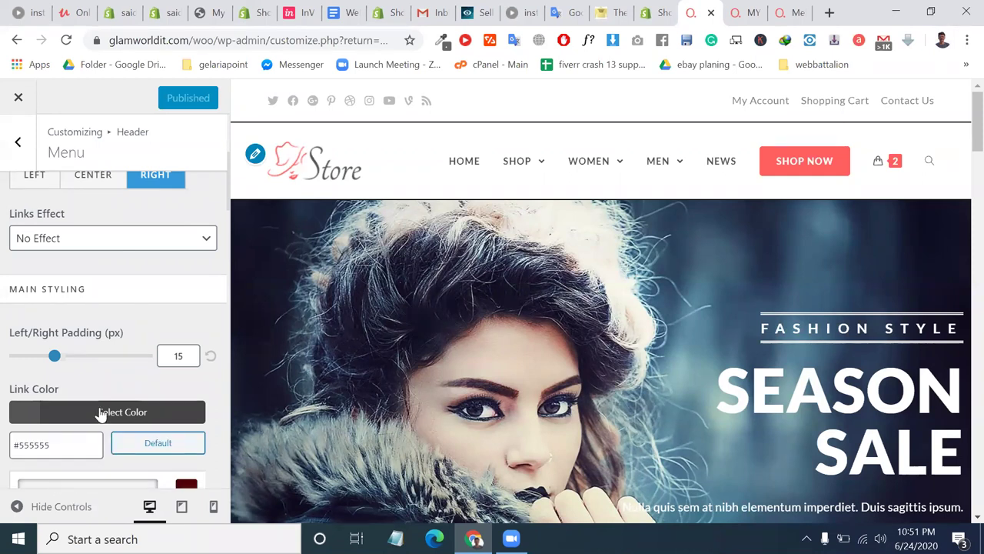
{"action": "scroll", "coordinate": [92, 452], "scroll_direction": "down", "scroll_amount": 1}
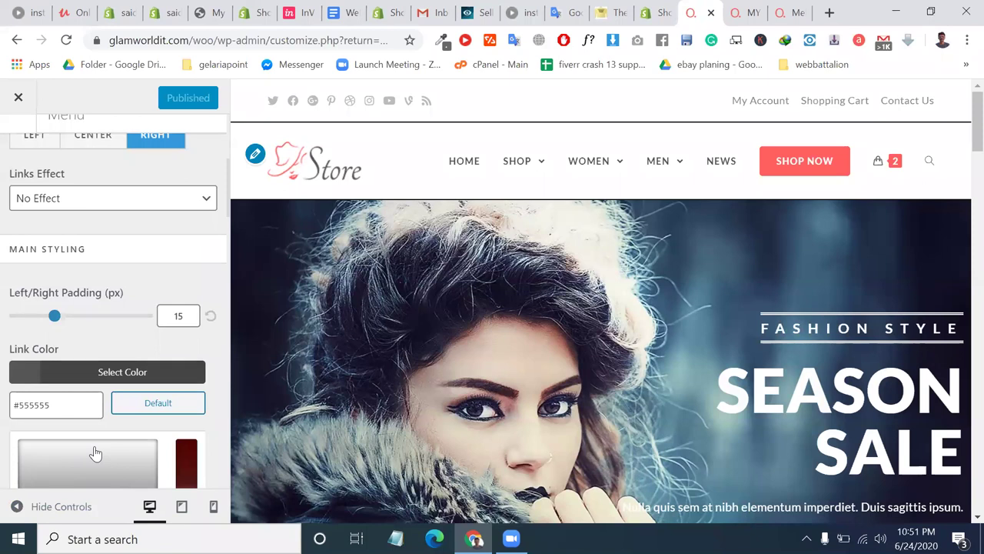
{"action": "scroll", "coordinate": [69, 156], "scroll_direction": "down", "scroll_amount": 1}
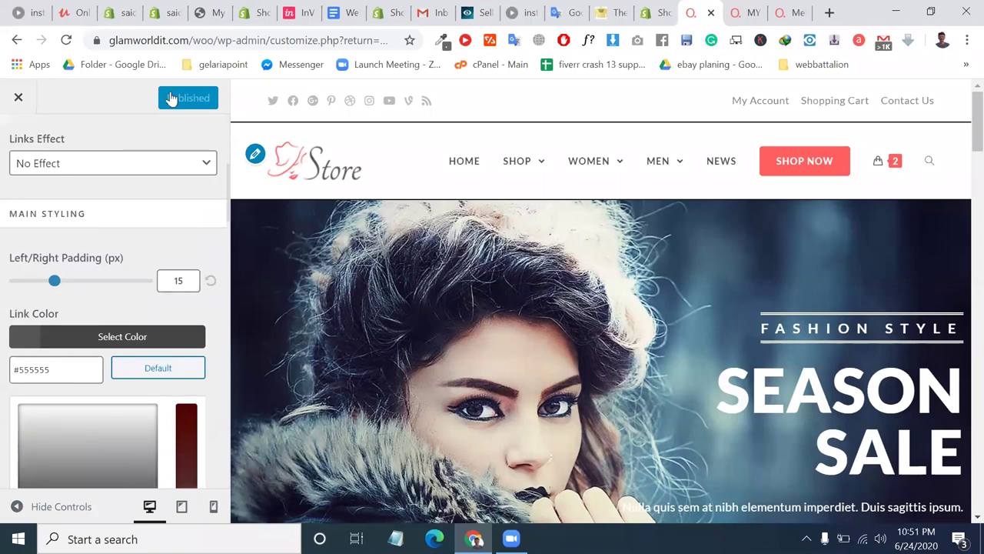
{"action": "scroll", "coordinate": [171, 98], "scroll_direction": "down", "scroll_amount": 1}
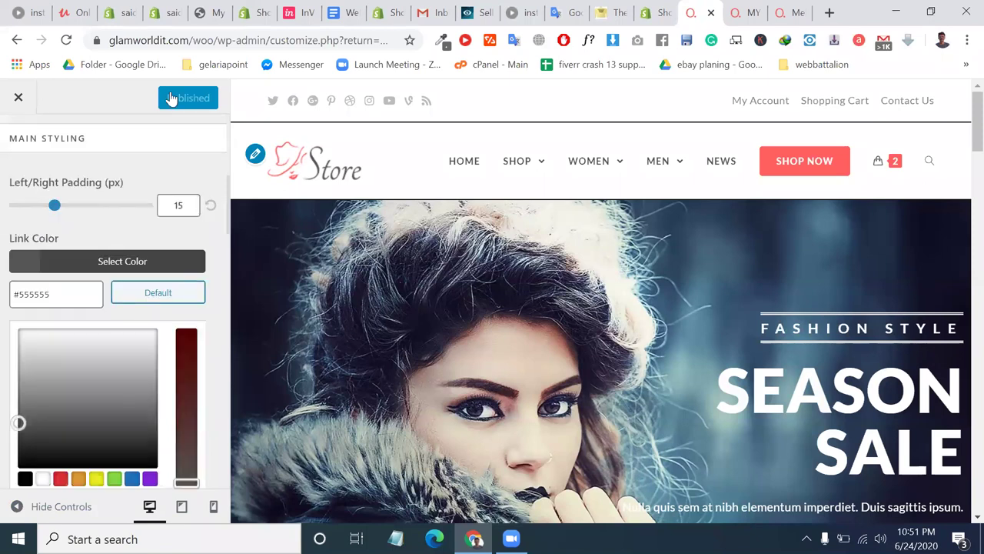
{"action": "left_click", "coordinate": [96, 479]}
{"action": "scroll", "coordinate": [96, 442], "scroll_direction": "down", "scroll_amount": 1}
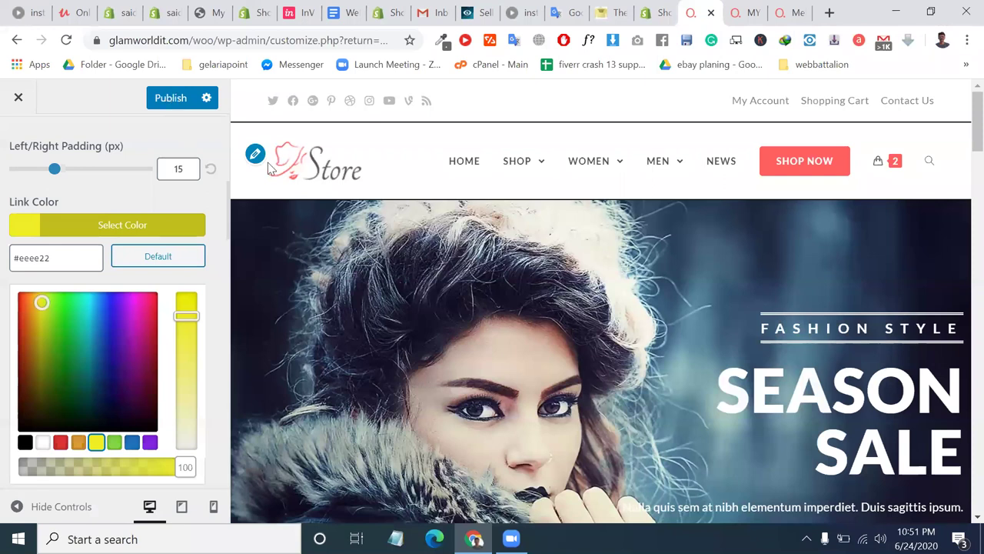
{"action": "left_click", "coordinate": [464, 176]}
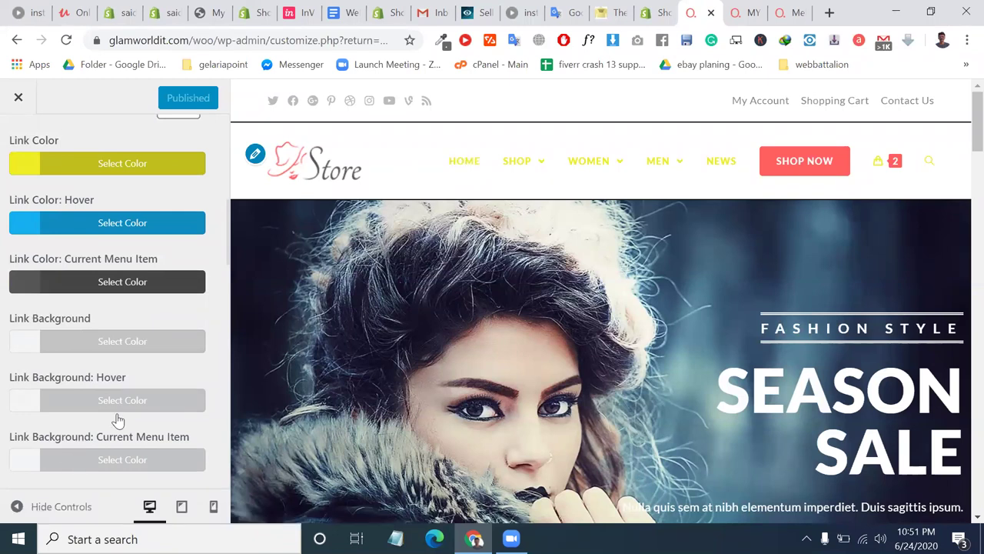
{"action": "scroll", "coordinate": [120, 419], "scroll_direction": "down", "scroll_amount": 2}
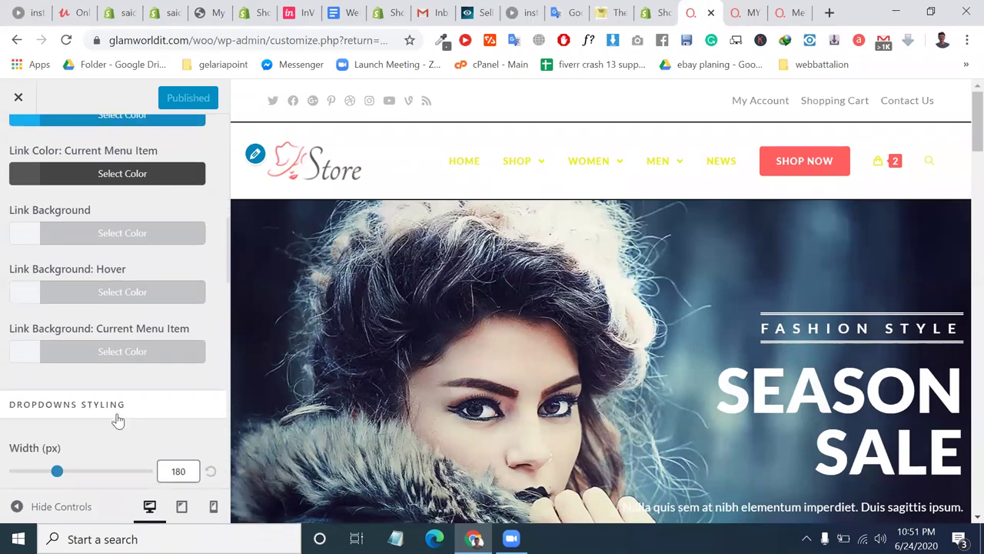
{"action": "scroll", "coordinate": [117, 420], "scroll_direction": "down", "scroll_amount": 2}
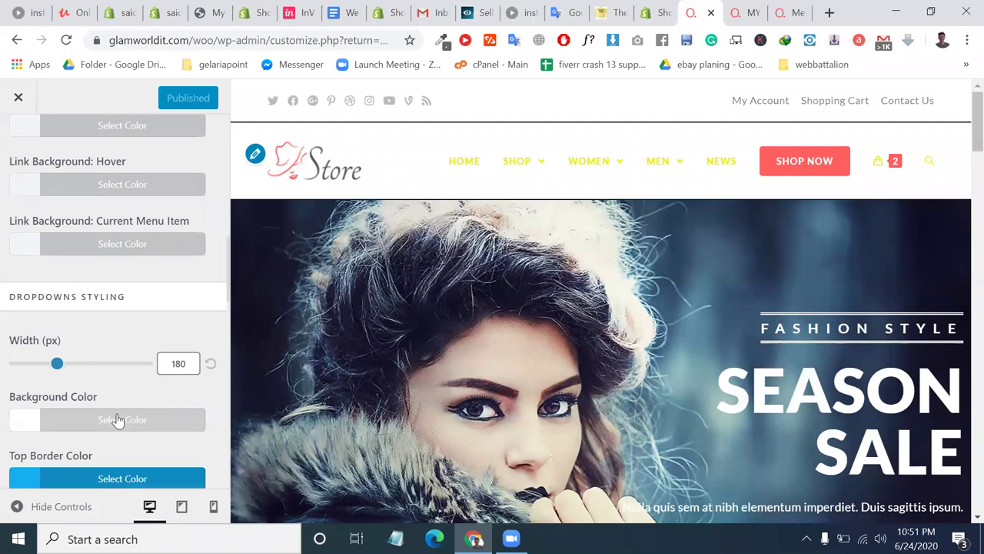
{"action": "scroll", "coordinate": [117, 419], "scroll_direction": "down", "scroll_amount": 3}
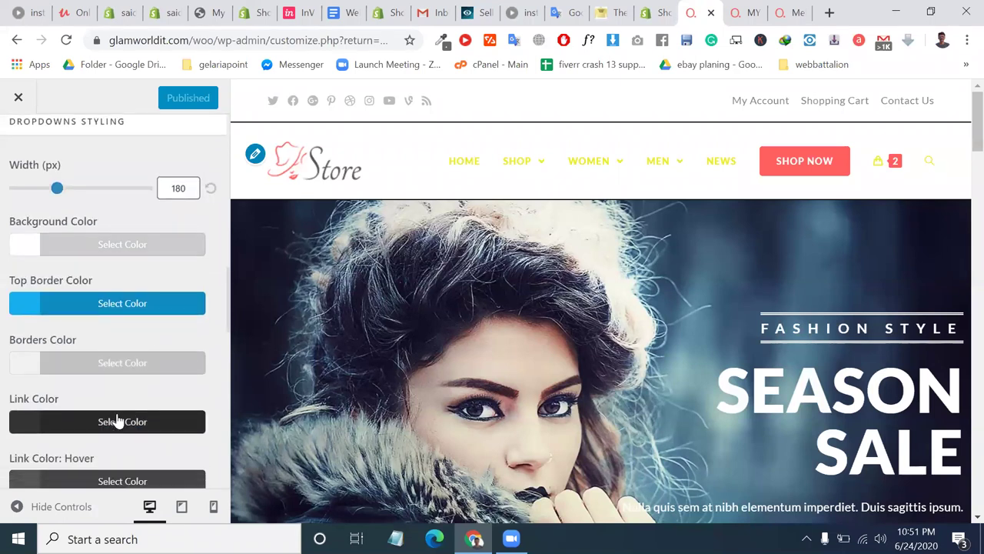
{"action": "scroll", "coordinate": [154, 342], "scroll_direction": "down", "scroll_amount": 1}
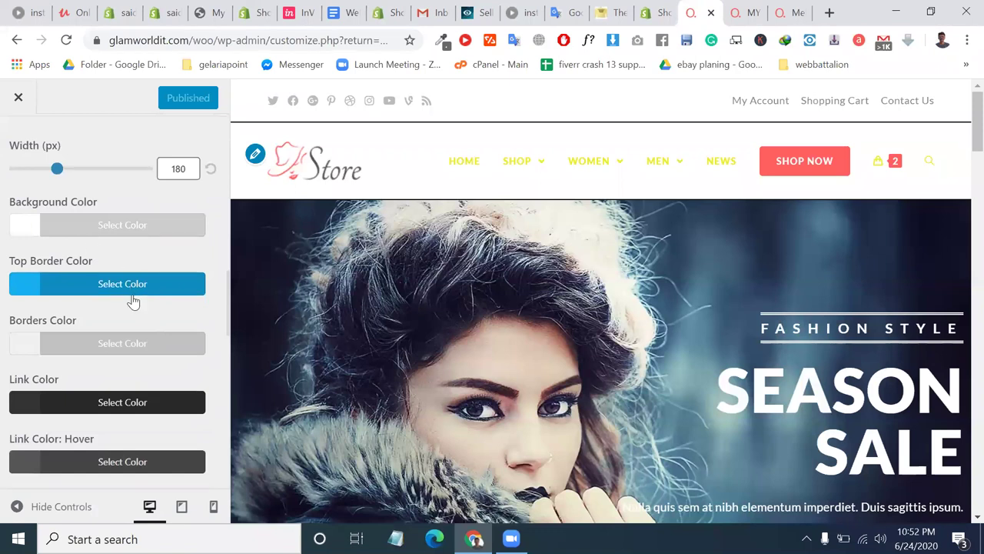
{"action": "scroll", "coordinate": [131, 302], "scroll_direction": "down", "scroll_amount": 1}
{"action": "scroll", "coordinate": [146, 323], "scroll_direction": "down", "scroll_amount": 2}
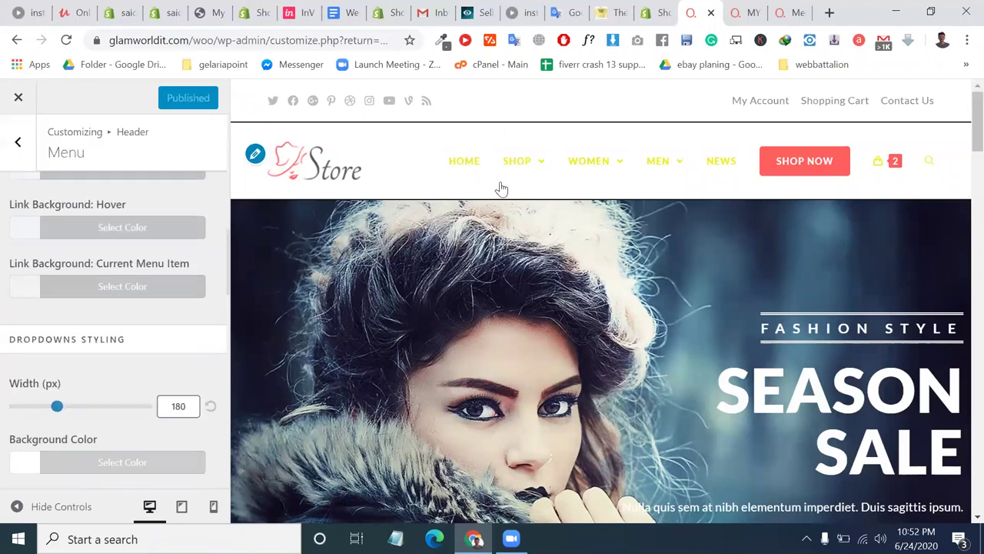
{"action": "mouse_move", "coordinate": [522, 192]}
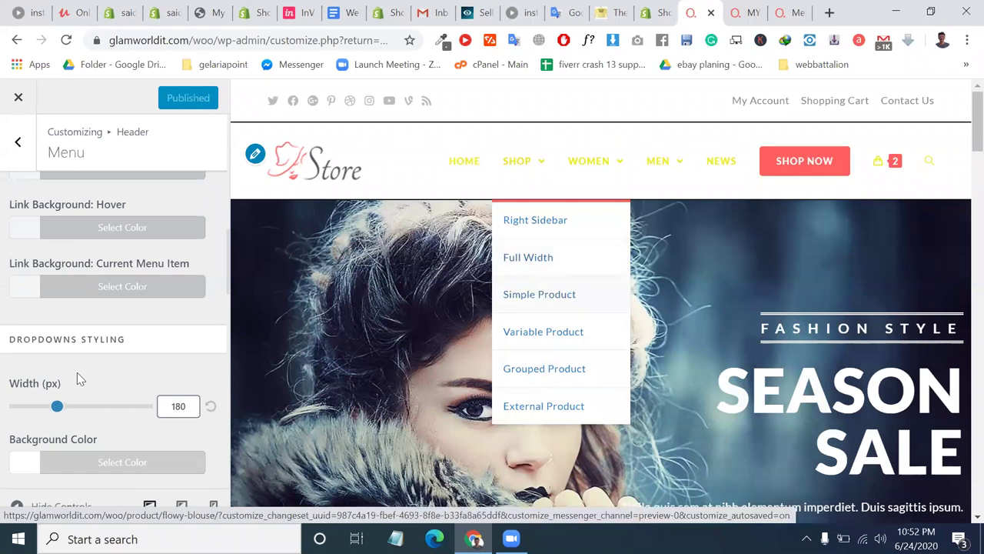
{"action": "scroll", "coordinate": [77, 378], "scroll_direction": "down", "scroll_amount": 2}
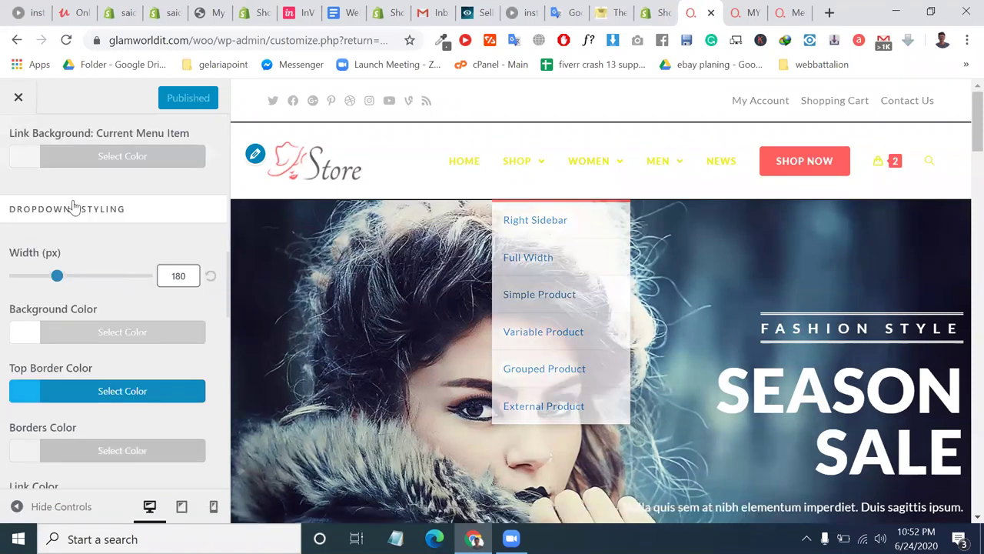
{"action": "scroll", "coordinate": [132, 226], "scroll_direction": "down", "scroll_amount": 2}
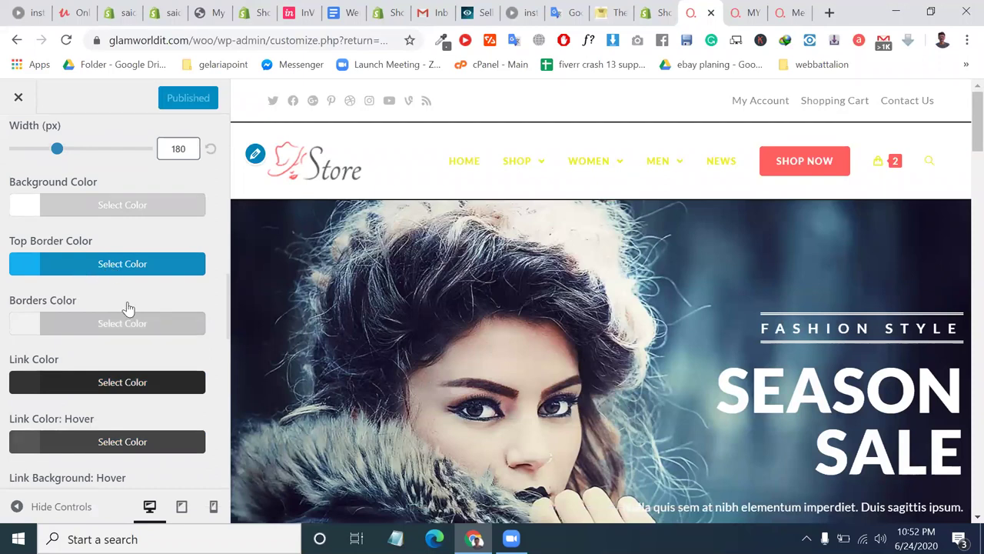
{"action": "scroll", "coordinate": [127, 301], "scroll_direction": "down", "scroll_amount": 4}
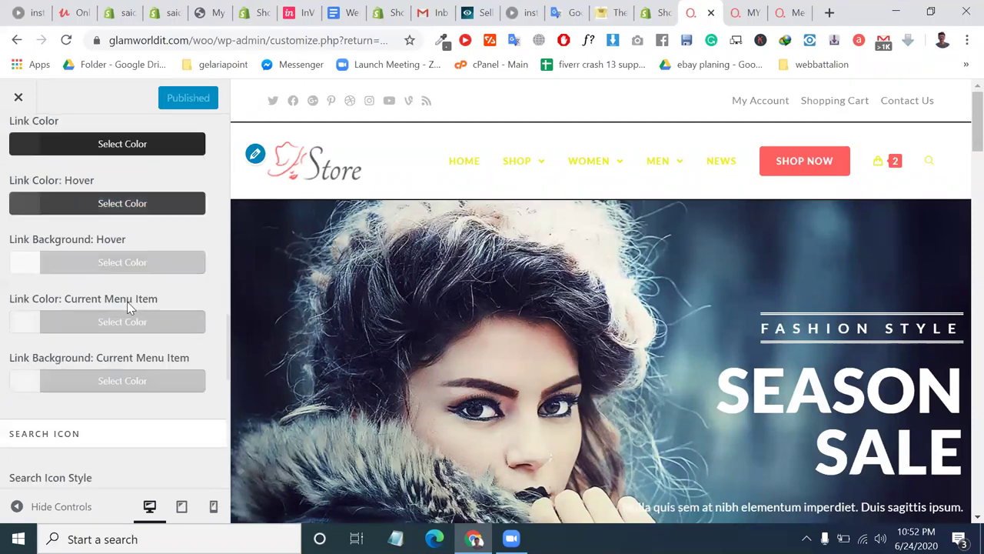
{"action": "scroll", "coordinate": [49, 193], "scroll_direction": "down", "scroll_amount": 8}
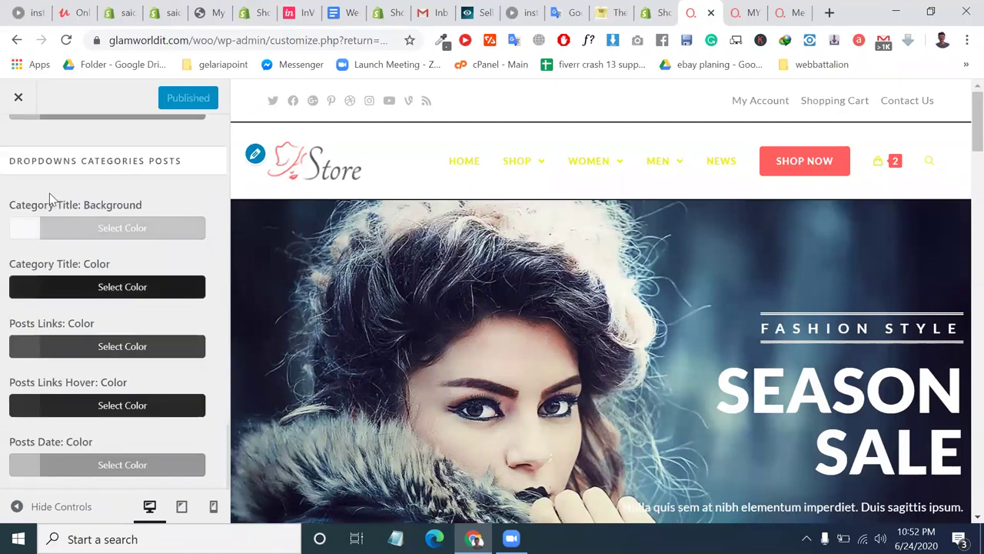
{"action": "scroll", "coordinate": [26, 157], "scroll_direction": "up", "scroll_amount": 10}
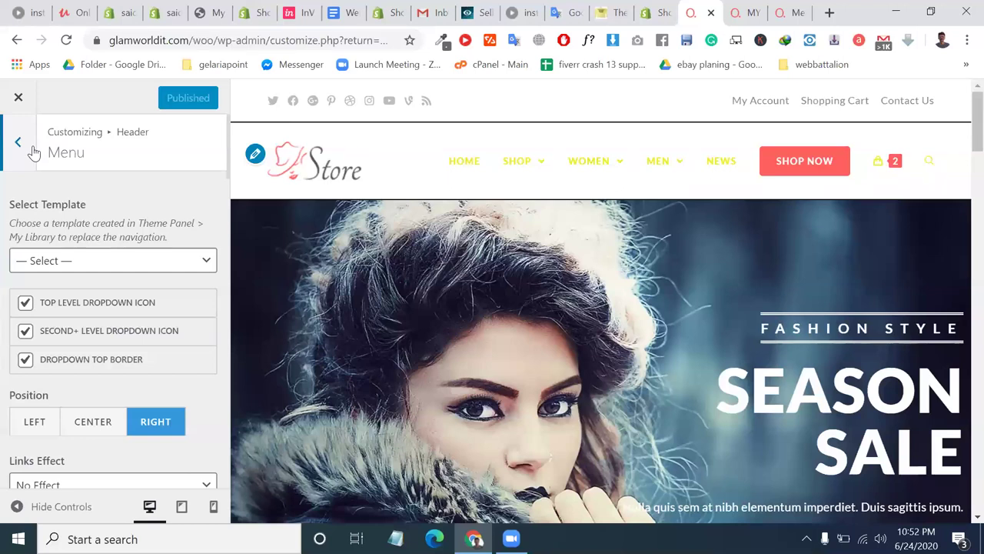
Step back from Header Menu through Header and General Options to the top-level Customizer sections.
{"action": "left_click", "coordinate": [33, 152]}
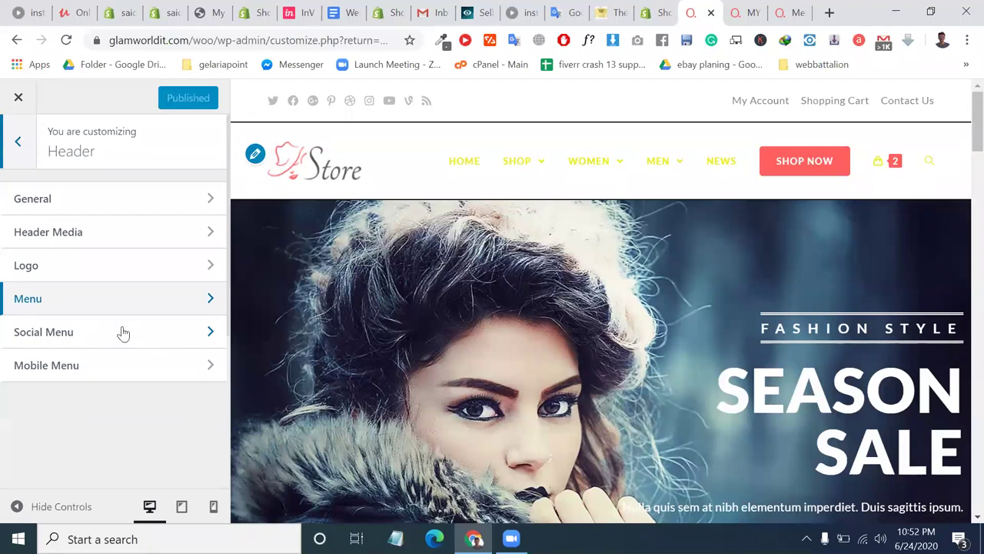
{"action": "left_click", "coordinate": [123, 332]}
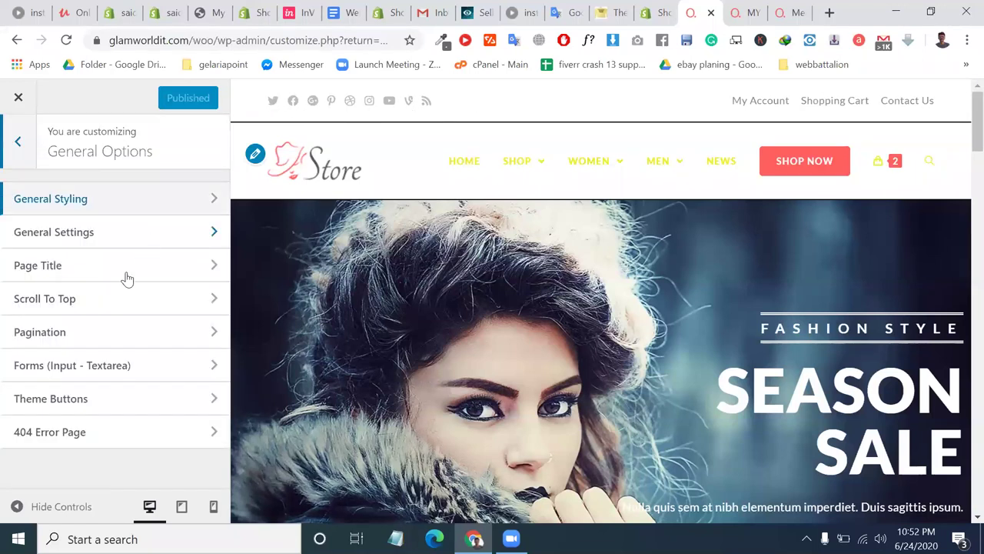
{"action": "left_click", "coordinate": [23, 159]}
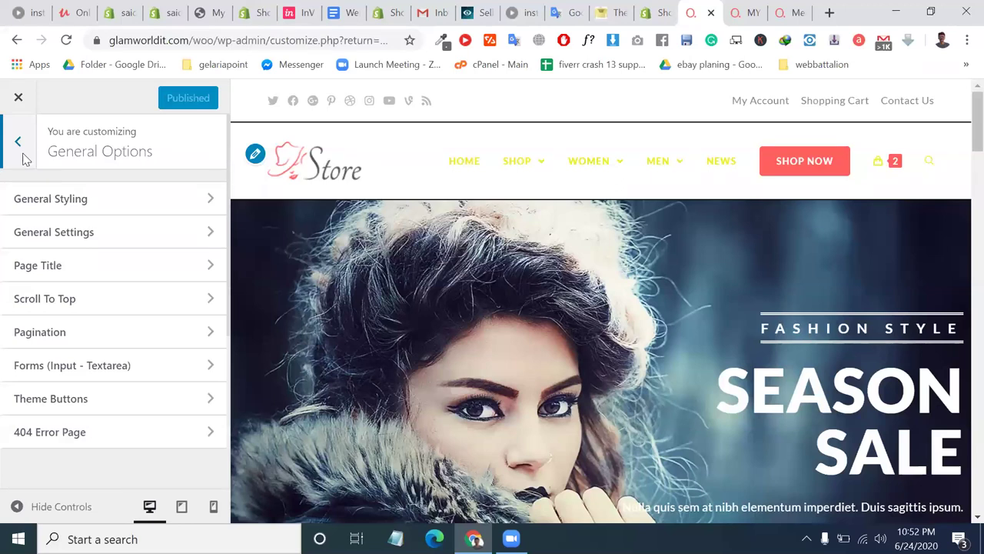
{"action": "left_click", "coordinate": [23, 158]}
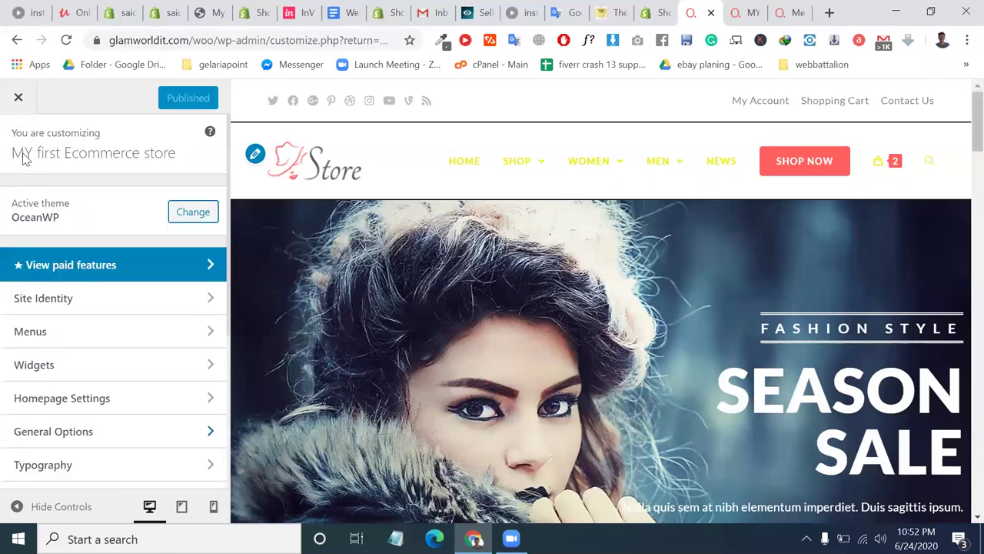
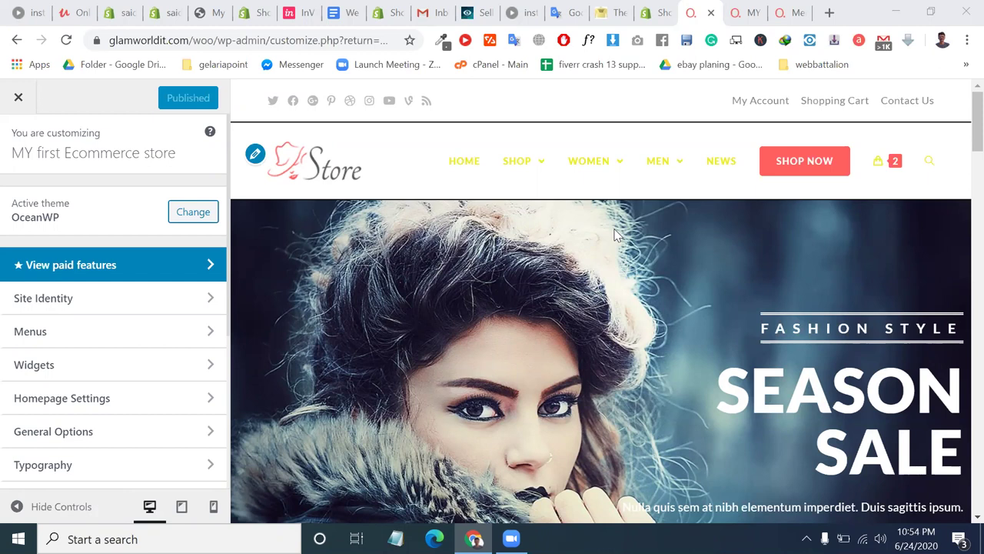
Look at the Header's Social Menu settings, leave it disabled, and return to the Header options list.
{"action": "scroll", "coordinate": [113, 407], "scroll_direction": "down", "scroll_amount": 2}
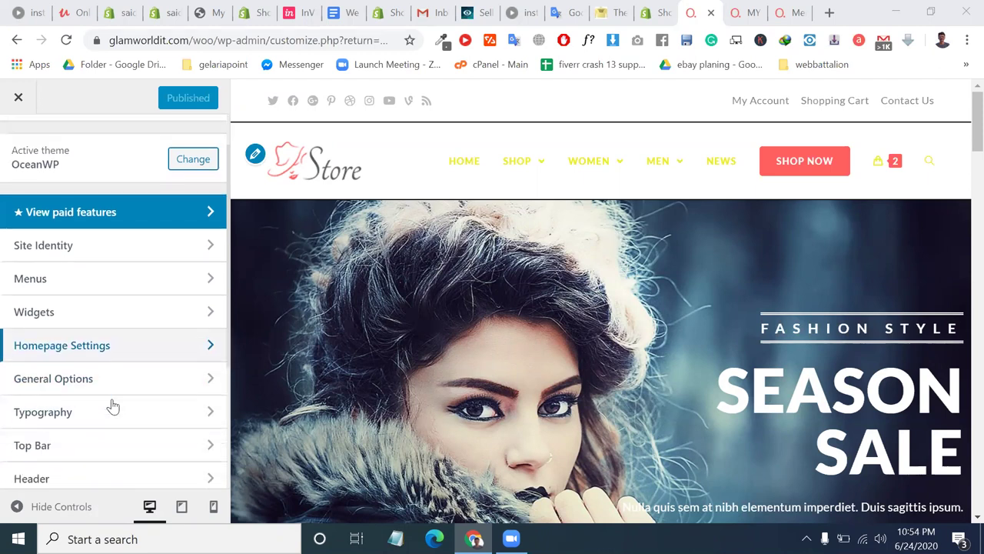
{"action": "scroll", "coordinate": [113, 406], "scroll_direction": "down", "scroll_amount": 1}
{"action": "scroll", "coordinate": [110, 404], "scroll_direction": "down", "scroll_amount": 1}
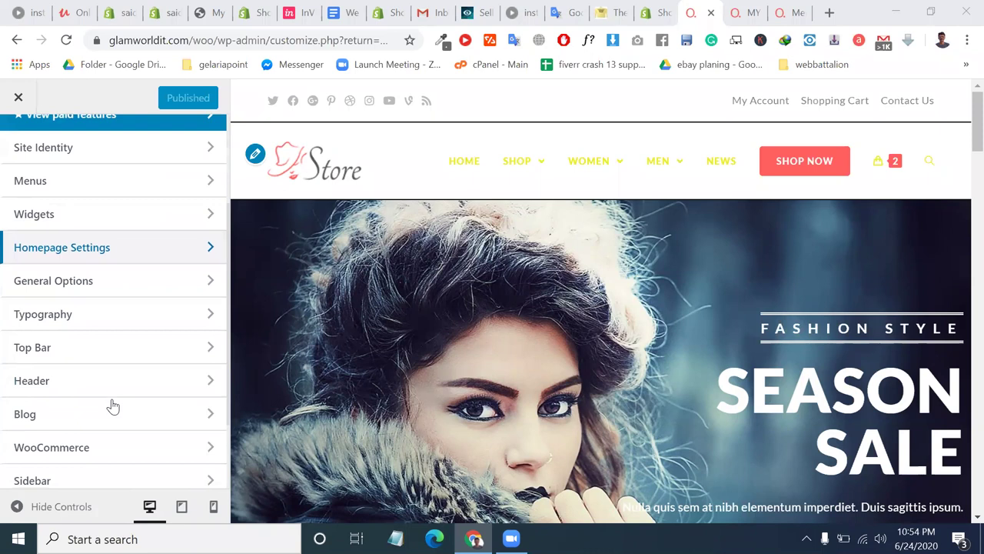
{"action": "left_click", "coordinate": [66, 393]}
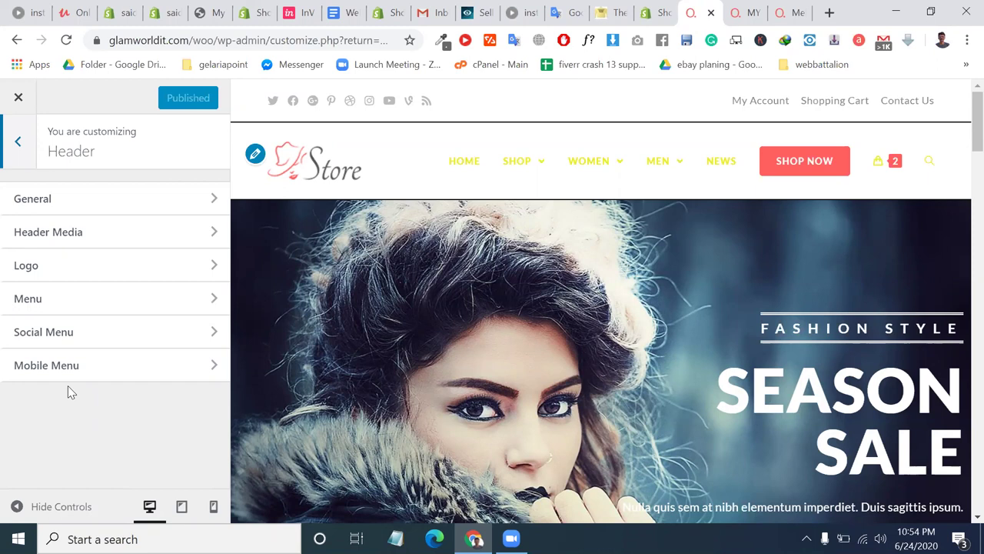
{"action": "left_click", "coordinate": [58, 333]}
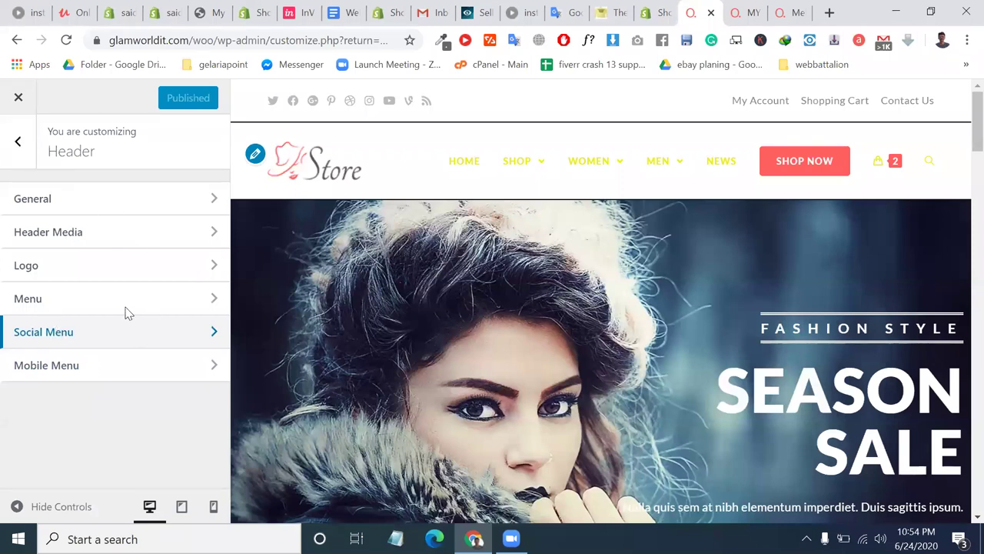
{"action": "key", "text": "Return"}
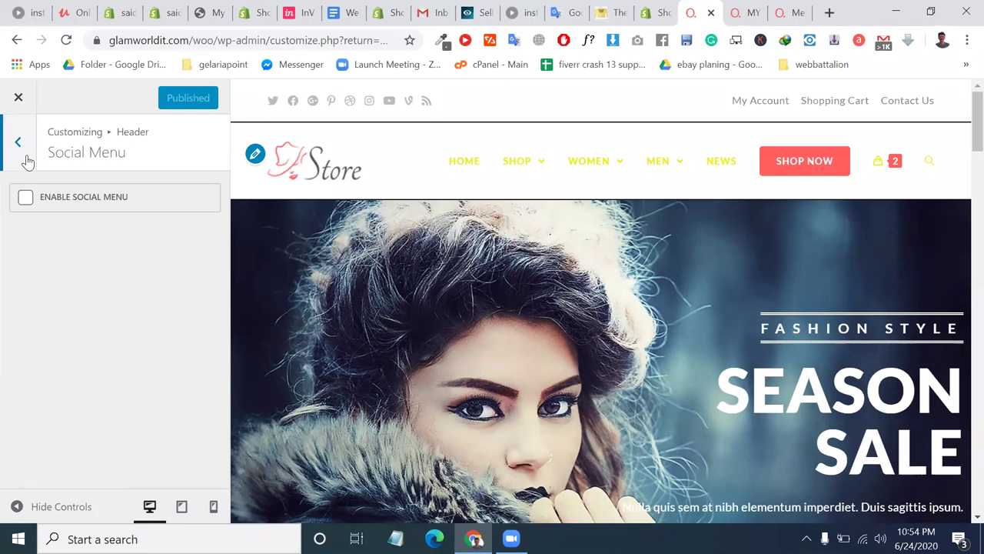
{"action": "key", "text": "Escape"}
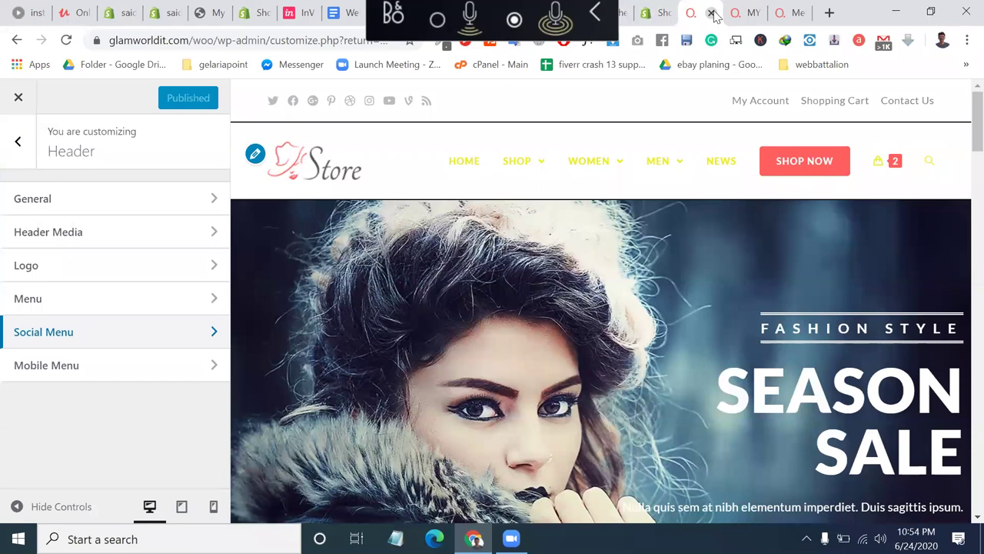
Close the Customizer and review the Main Menu structure (Home, Shop and product sub-items) on the Menus page.
{"action": "left_click", "coordinate": [712, 14]}
{"action": "key", "text": "ctrl+Tab"}
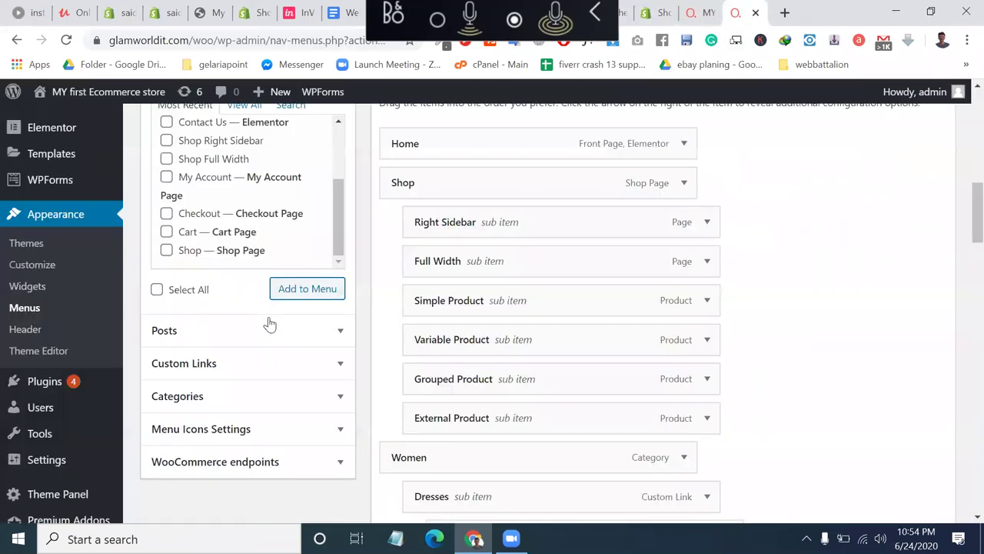
{"action": "scroll", "coordinate": [269, 324], "scroll_direction": "up", "scroll_amount": 2}
{"action": "scroll", "coordinate": [46, 408], "scroll_direction": "down", "scroll_amount": 1}
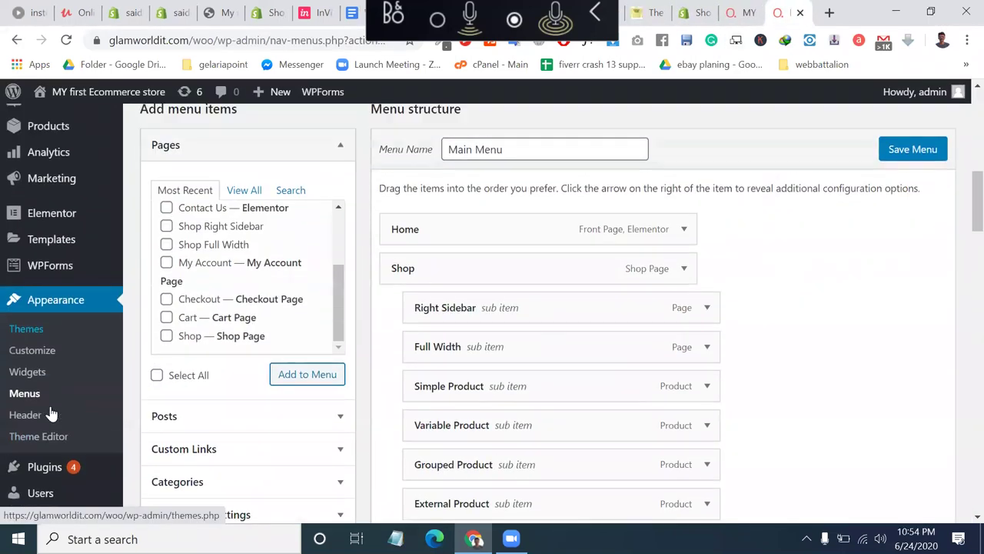
{"action": "scroll", "coordinate": [49, 412], "scroll_direction": "up", "scroll_amount": 1}
{"action": "scroll", "coordinate": [48, 363], "scroll_direction": "down", "scroll_amount": 1}
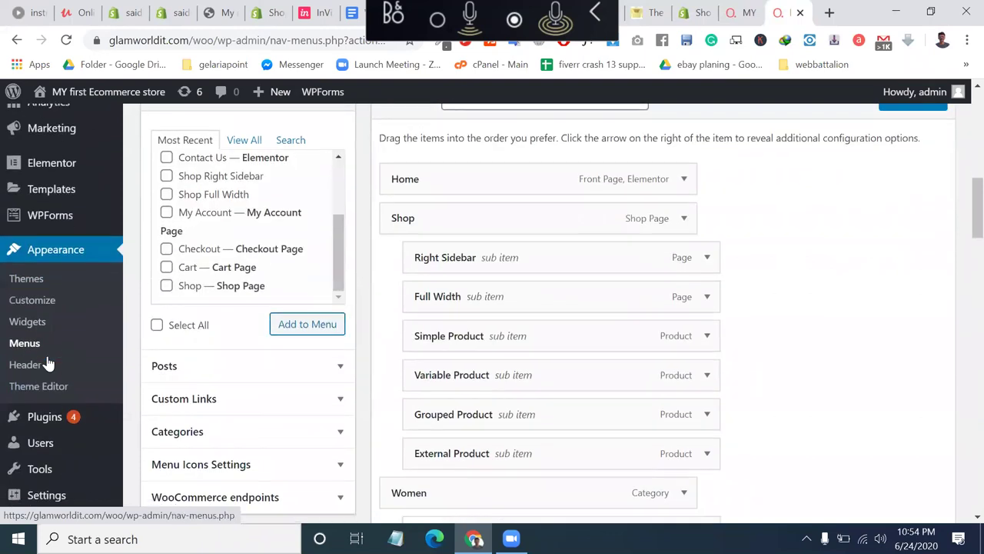
{"action": "scroll", "coordinate": [47, 363], "scroll_direction": "down", "scroll_amount": 2}
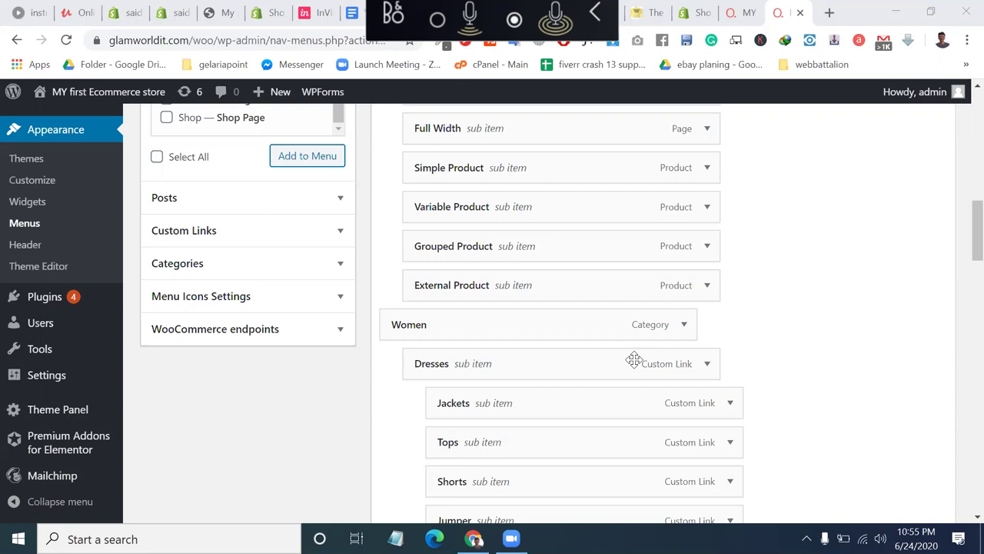
{"action": "mouse_move", "coordinate": [84, 380]}
{"action": "scroll", "coordinate": [85, 382], "scroll_direction": "down", "scroll_amount": 1}
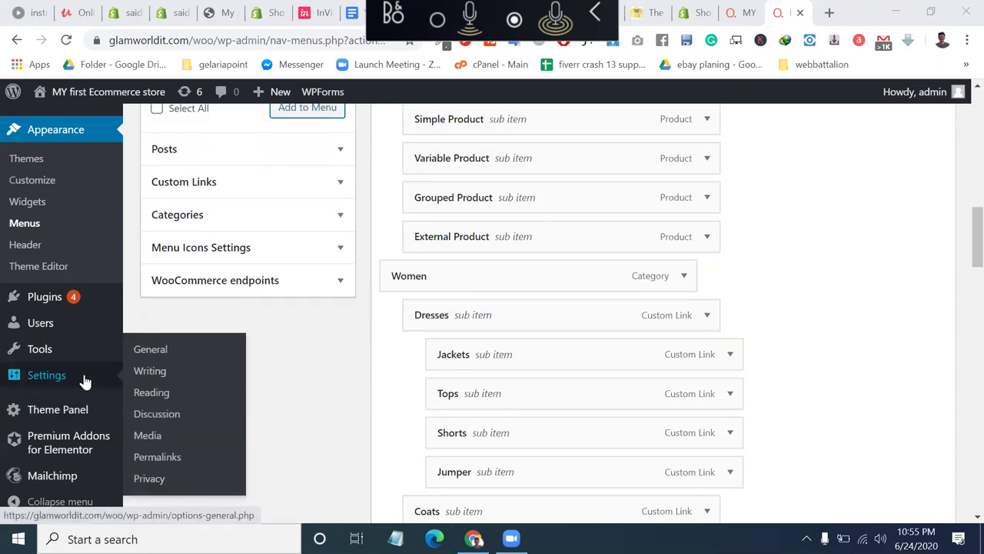
{"action": "scroll", "coordinate": [85, 380], "scroll_direction": "up", "scroll_amount": 3}
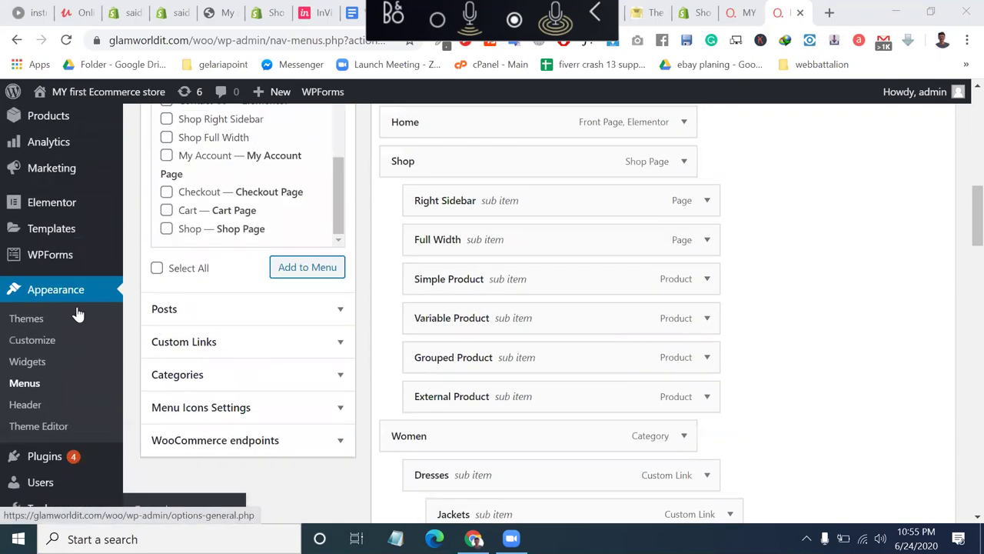
{"action": "mouse_move", "coordinate": [89, 251]}
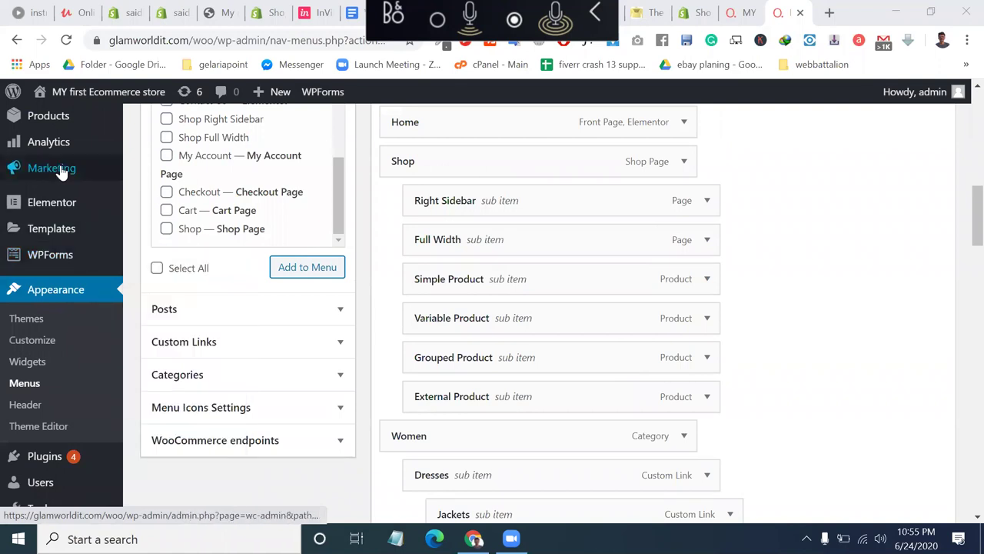
{"action": "scroll", "coordinate": [61, 169], "scroll_direction": "up", "scroll_amount": 2}
{"action": "scroll", "coordinate": [63, 171], "scroll_direction": "up", "scroll_amount": 1}
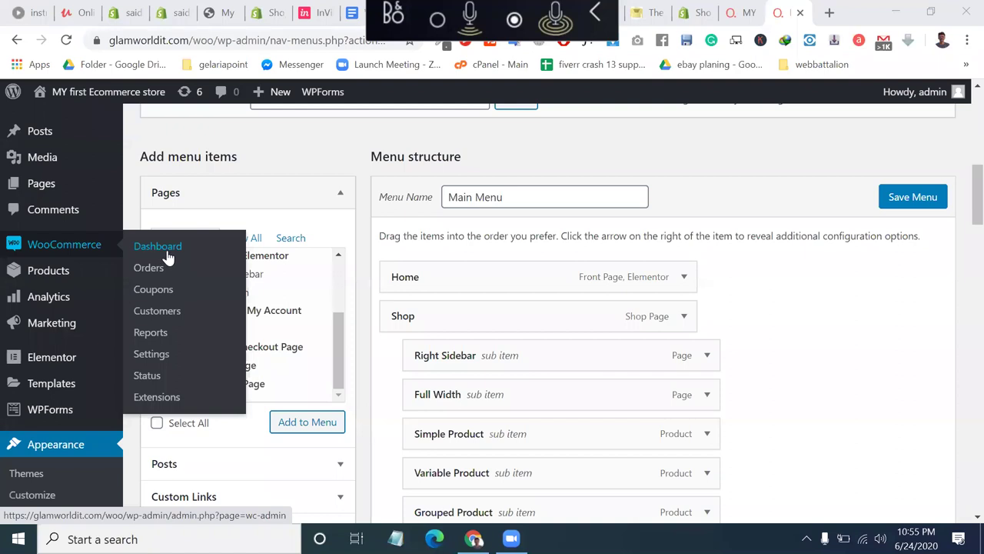
Go from the WooCommerce dashboard to the Orders list and scroll to the 49 orders.
{"action": "left_click", "coordinate": [167, 257]}
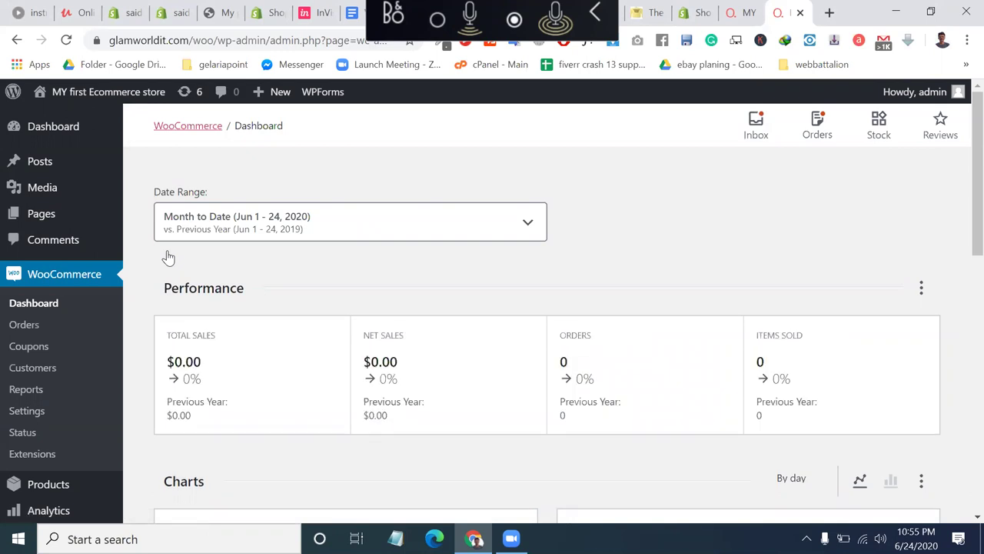
{"action": "scroll", "coordinate": [168, 258], "scroll_direction": "down", "scroll_amount": 1}
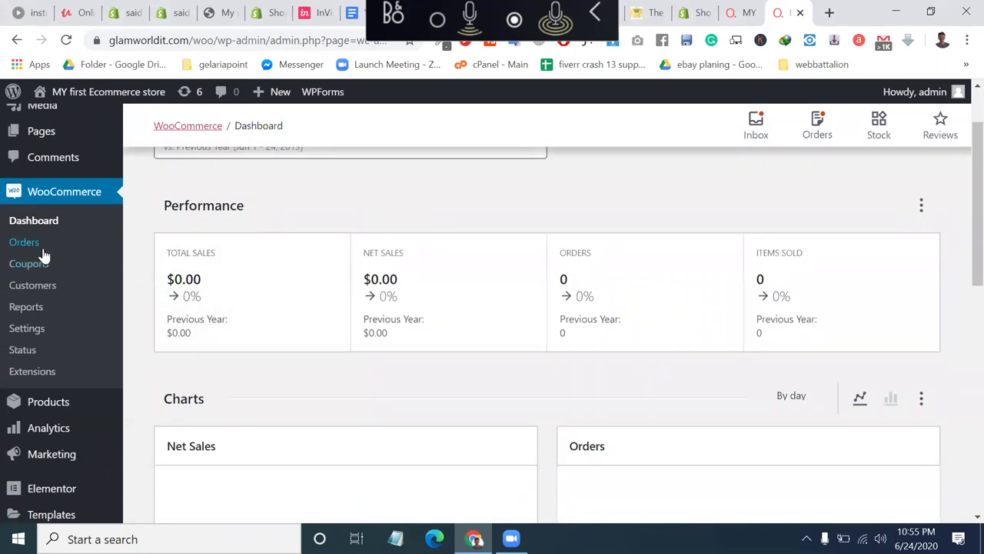
{"action": "left_click", "coordinate": [40, 252]}
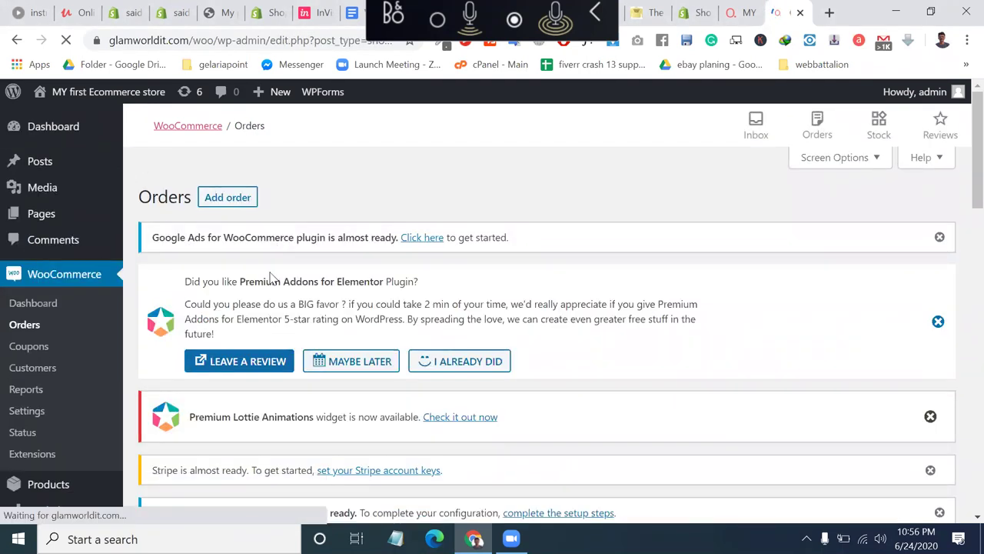
{"action": "scroll", "coordinate": [270, 275], "scroll_direction": "down", "scroll_amount": 3}
{"action": "scroll", "coordinate": [270, 275], "scroll_direction": "down", "scroll_amount": 4}
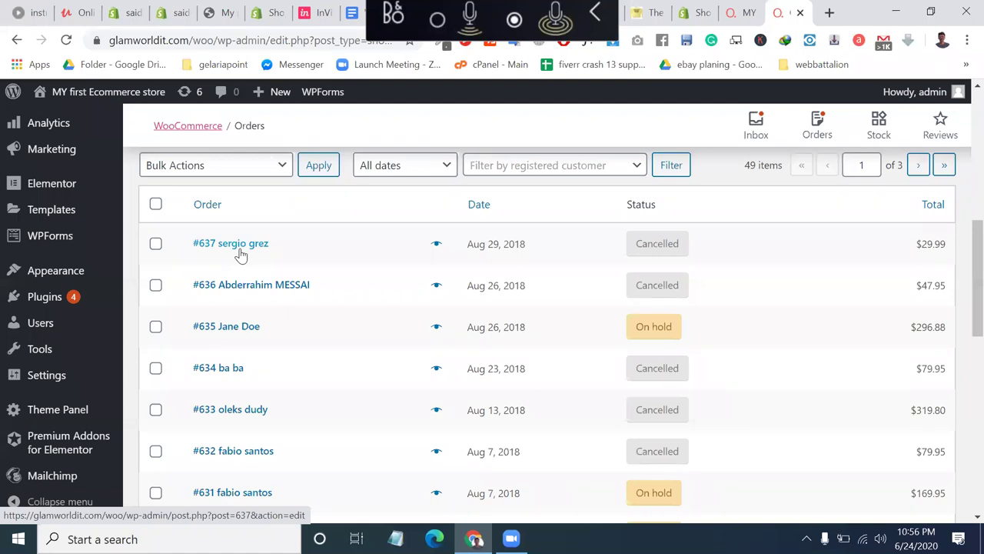
Search Google for 'woocommerce order tracking plugin' and open the Shipment Tracking - WooCommerce result.
{"action": "left_click", "coordinate": [829, 13]}
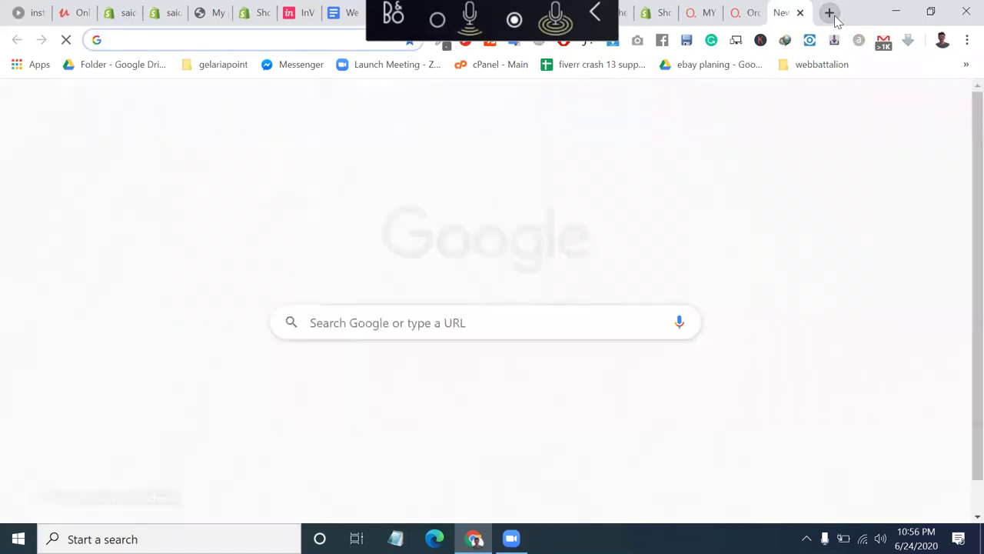
{"action": "type", "text": "wooc"}
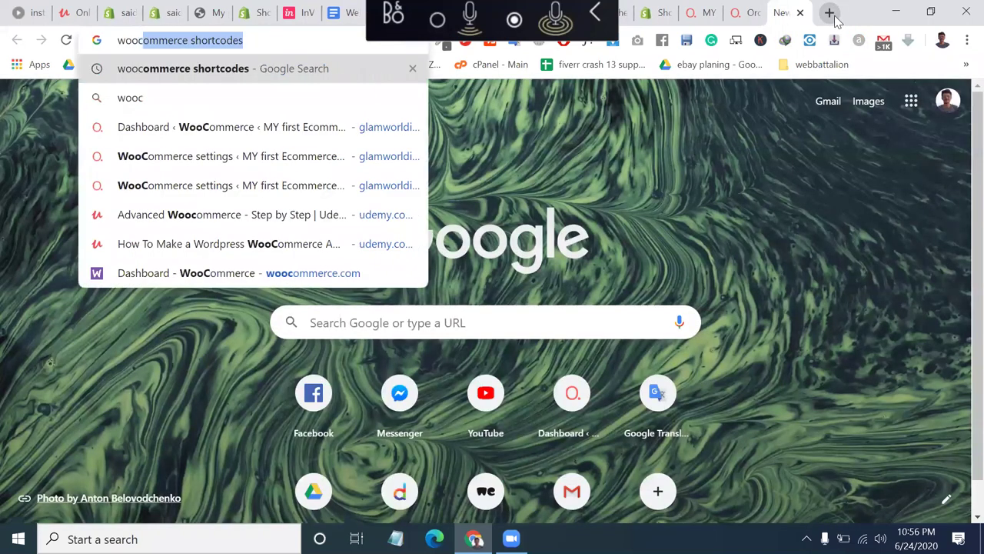
{"action": "type", "text": "ommerce"}
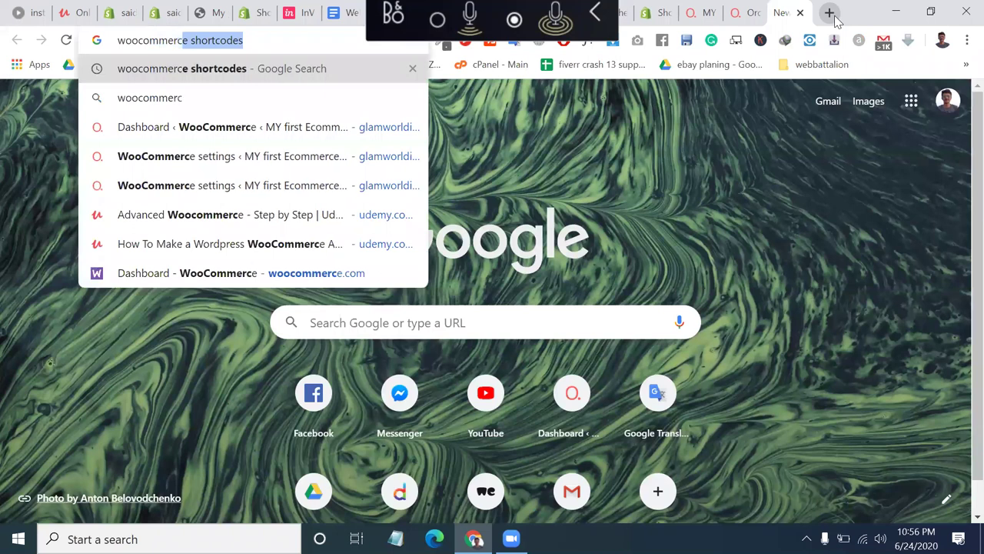
{"action": "type", "text": " order "}
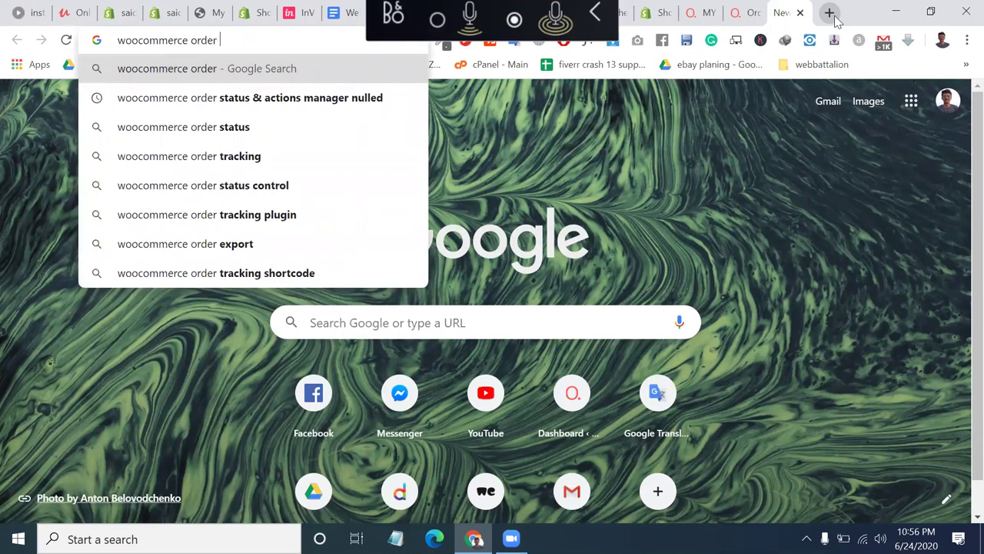
{"action": "type", "text": "tracking"}
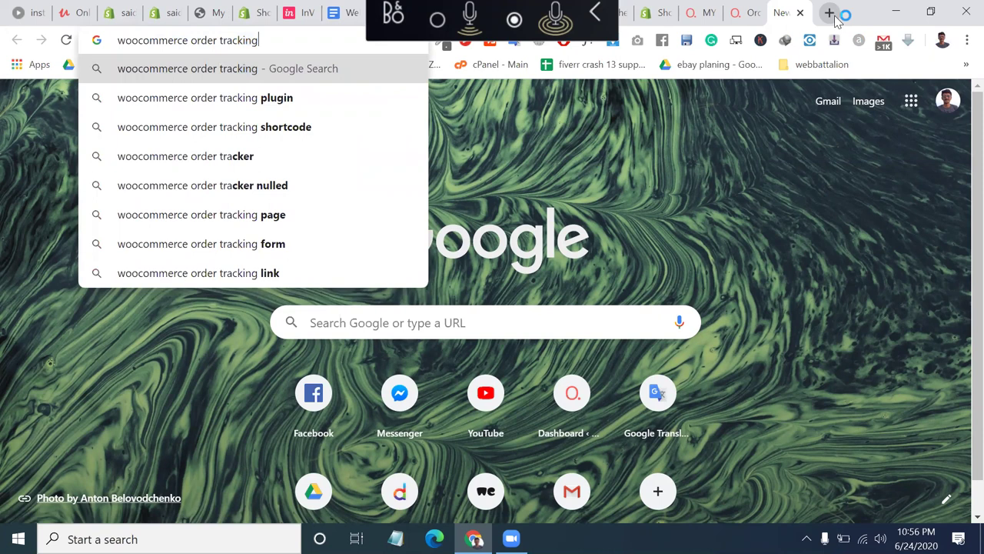
{"action": "key", "text": "Down"}
{"action": "key", "text": "Return"}
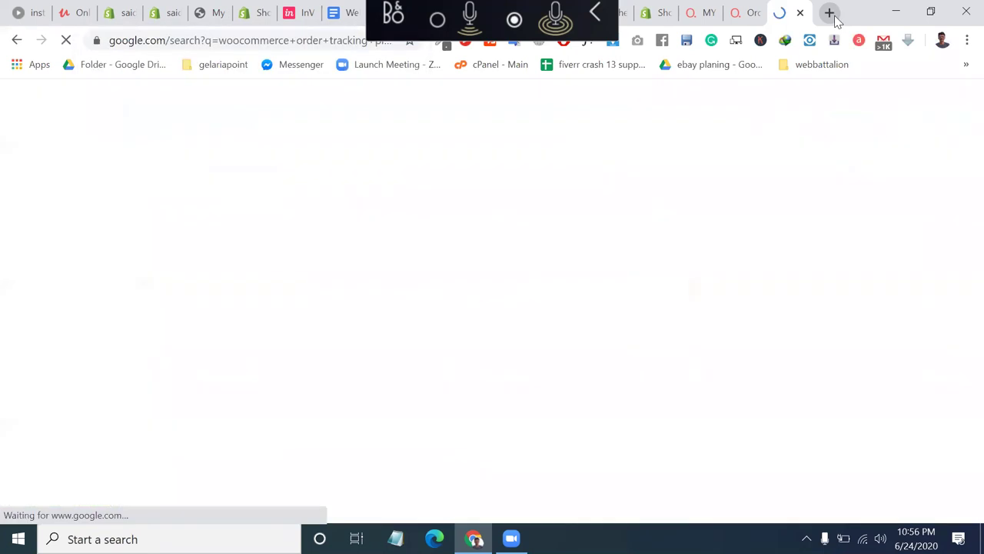
{"action": "scroll", "coordinate": [386, 406], "scroll_direction": "down", "scroll_amount": 1}
{"action": "scroll", "coordinate": [387, 406], "scroll_direction": "down", "scroll_amount": 4}
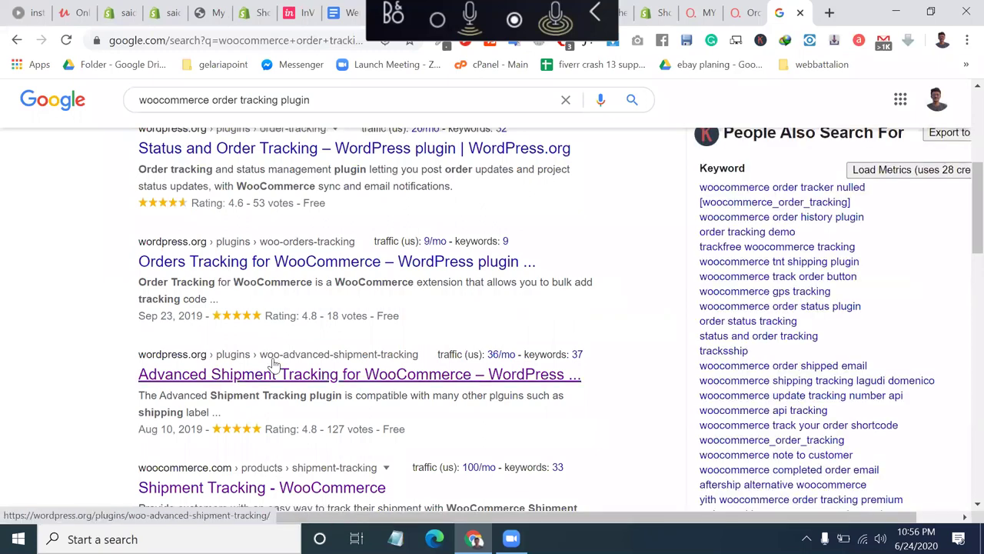
{"action": "scroll", "coordinate": [261, 369], "scroll_direction": "down", "scroll_amount": 2}
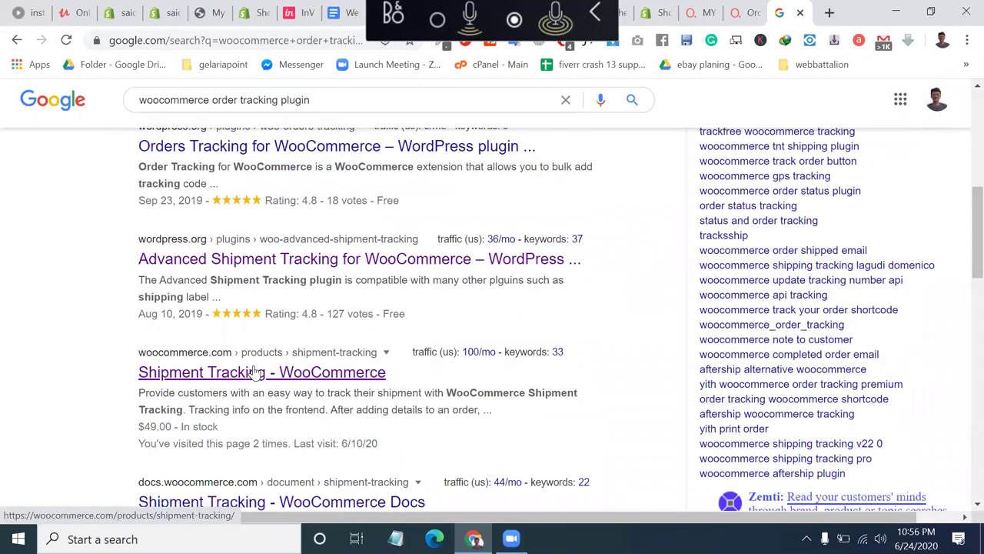
{"action": "left_click", "coordinate": [256, 373]}
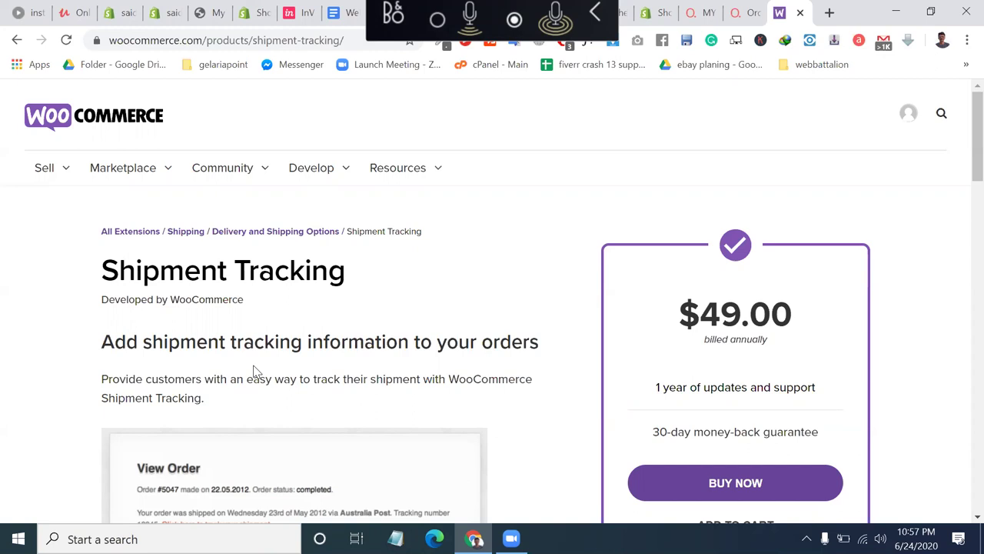
Open the Fiverr website in a new tab.
{"action": "left_click", "coordinate": [830, 11]}
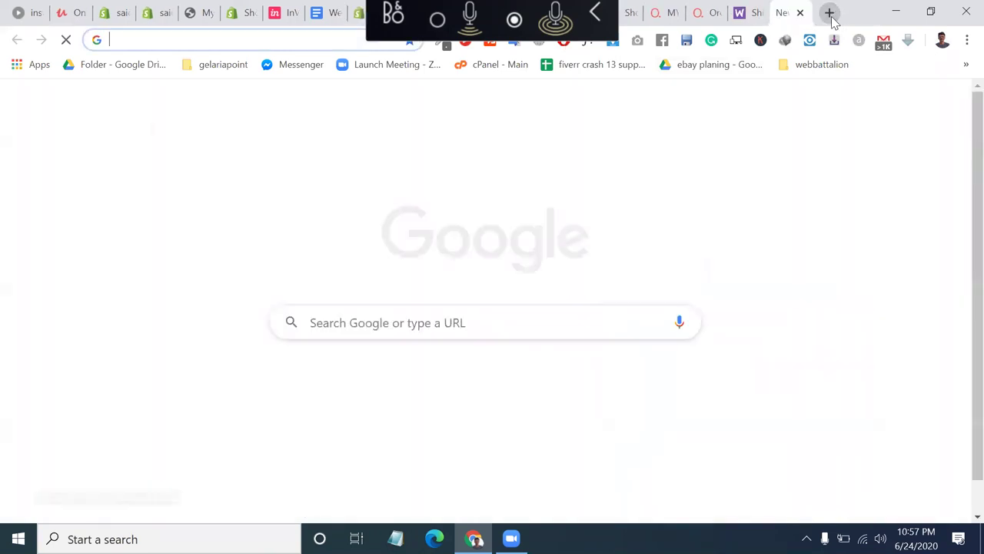
{"action": "type", "text": "v"}
{"action": "type", "text": "i"}
{"action": "key", "text": "BackSpace"}
{"action": "key", "text": "BackSpace"}
{"action": "type", "text": "fiv"}
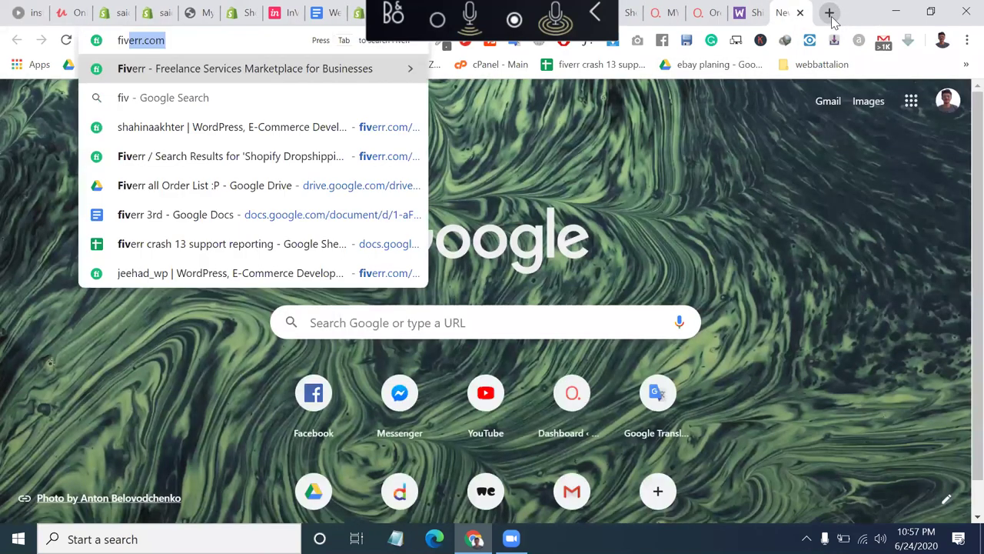
{"action": "key", "text": "Return"}
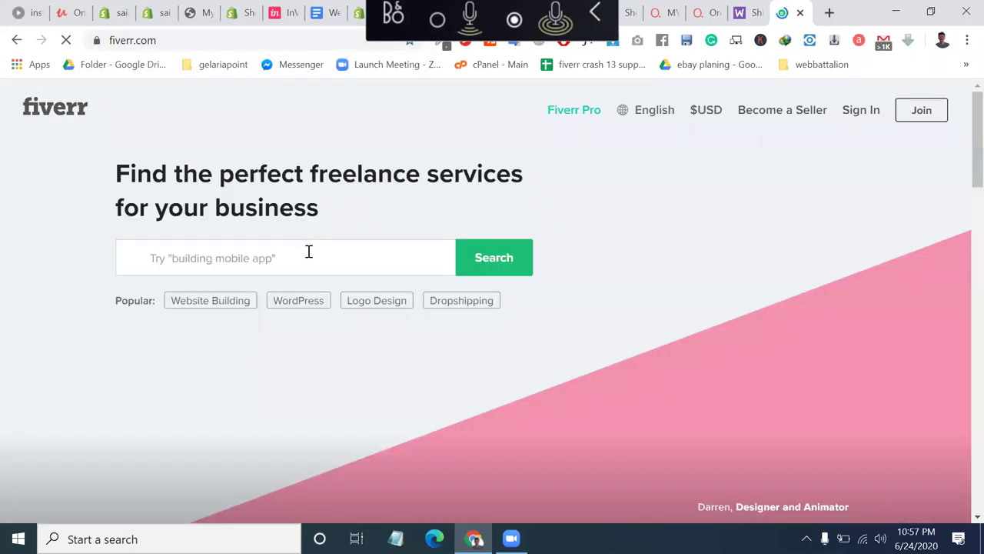
Search Fiverr for 'store management' and glance at the results.
{"action": "left_click", "coordinate": [308, 251]}
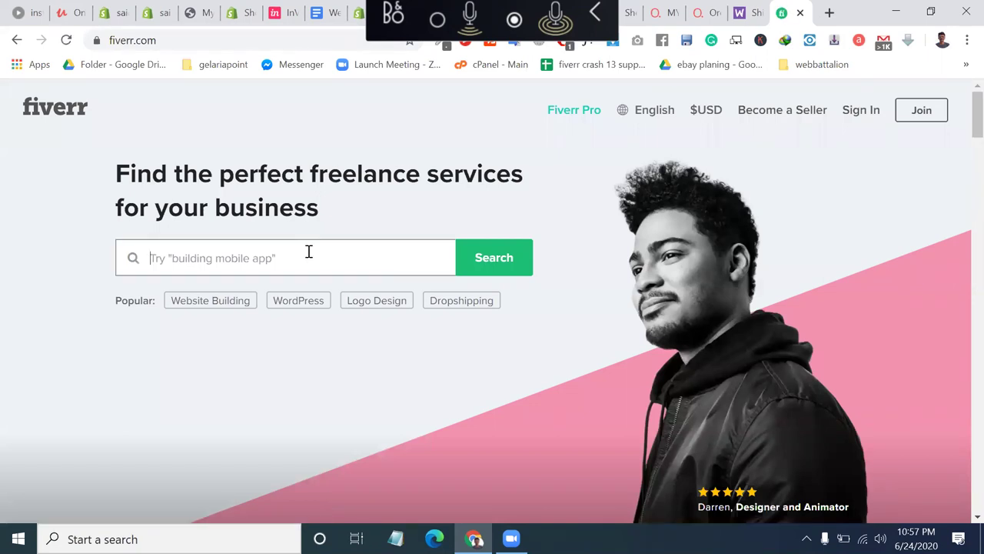
{"action": "type", "text": "store "}
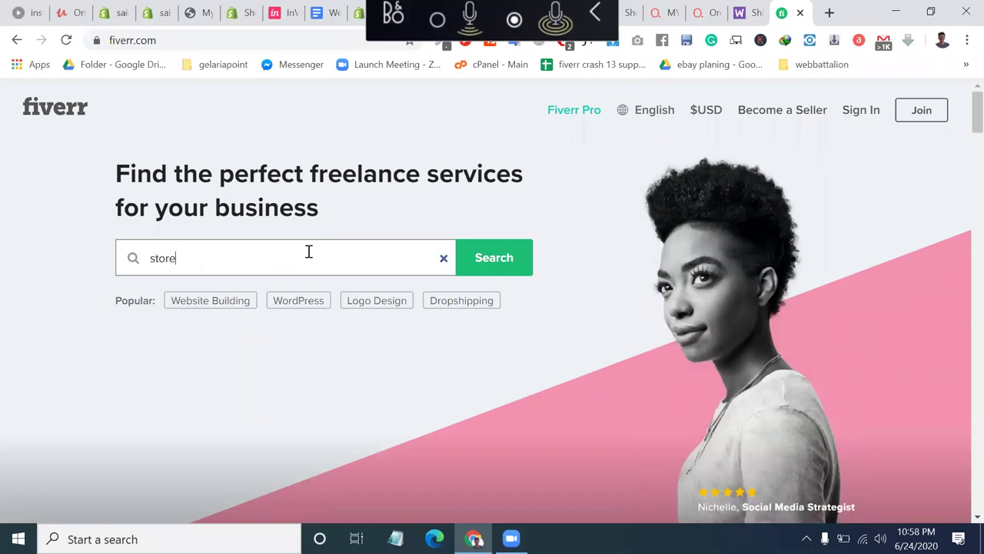
{"action": "type", "text": "manage"}
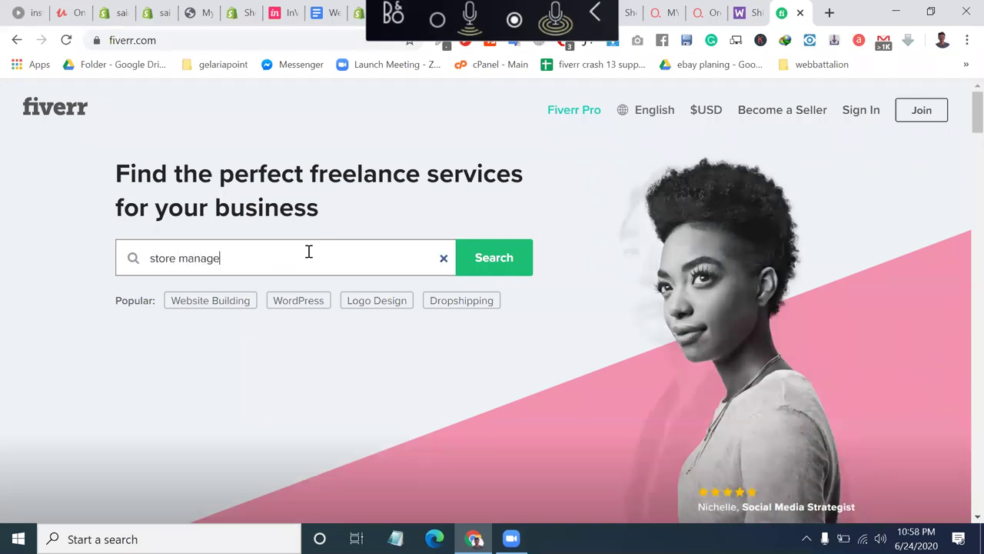
{"action": "type", "text": "ment"}
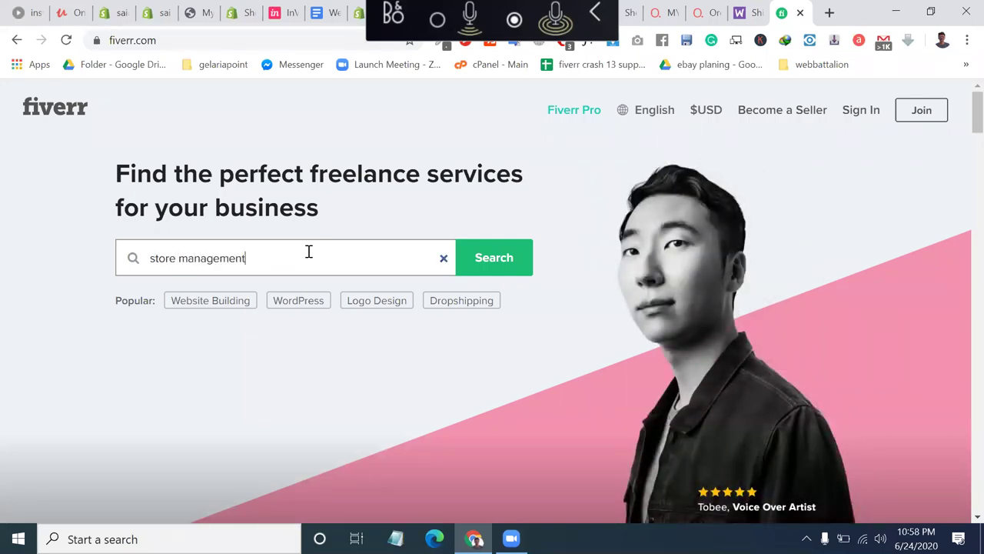
{"action": "key", "text": "Return"}
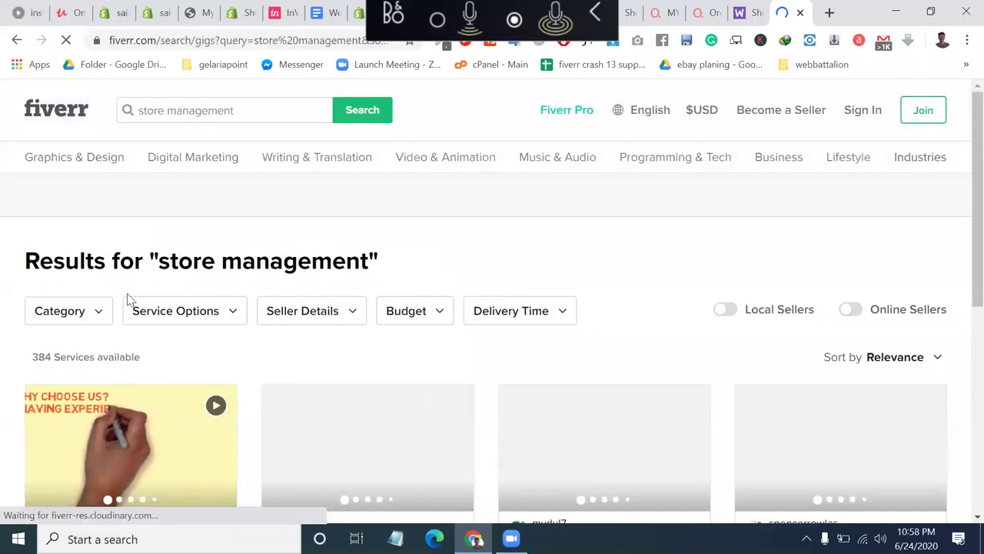
{"action": "scroll", "coordinate": [127, 296], "scroll_direction": "down", "scroll_amount": 2}
{"action": "scroll", "coordinate": [179, 124], "scroll_direction": "up", "scroll_amount": 2}
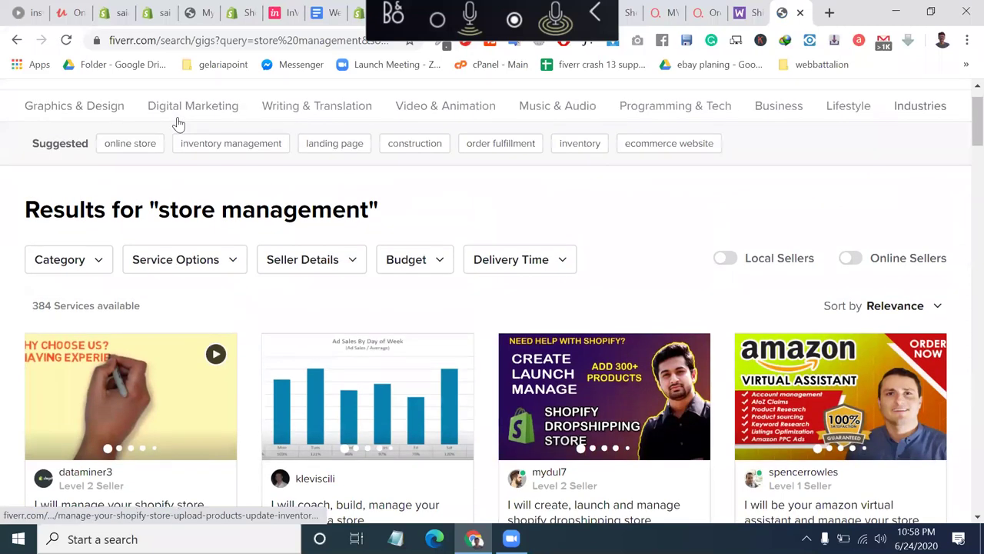
Replace the query with 'woocommerce order manage' and browse the 4,403 gig results.
{"action": "left_click", "coordinate": [205, 111]}
{"action": "triple_click", "coordinate": [205, 112]}
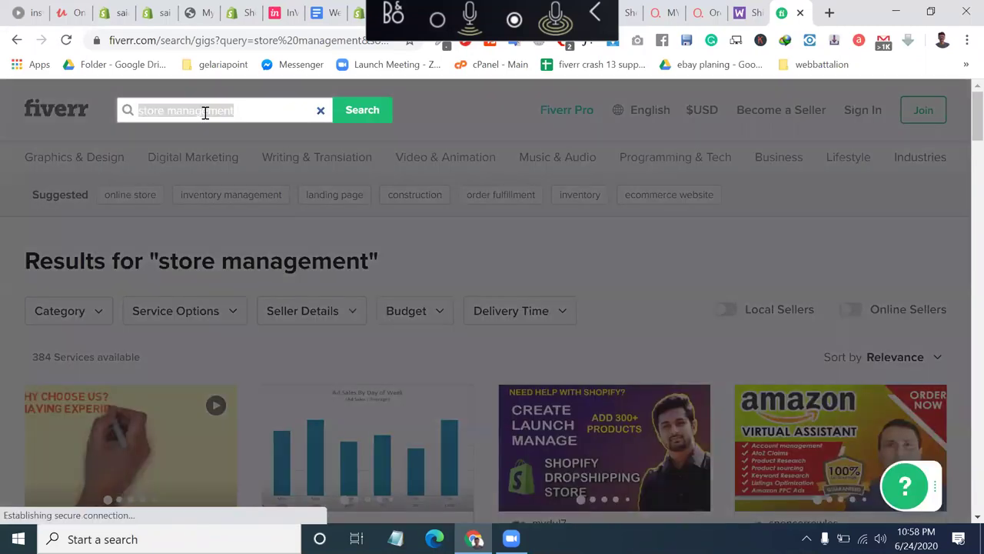
{"action": "key", "text": "BackSpace"}
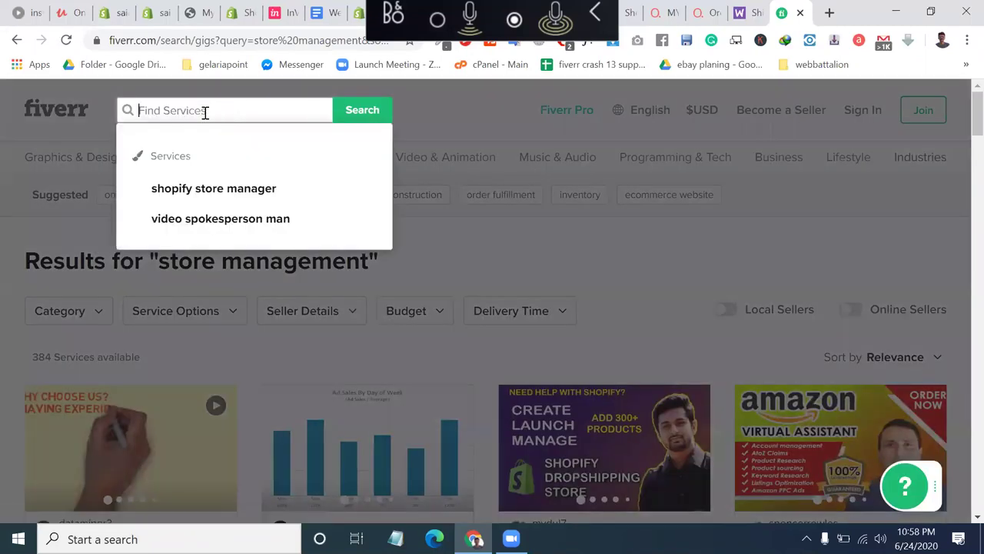
{"action": "type", "text": "or"}
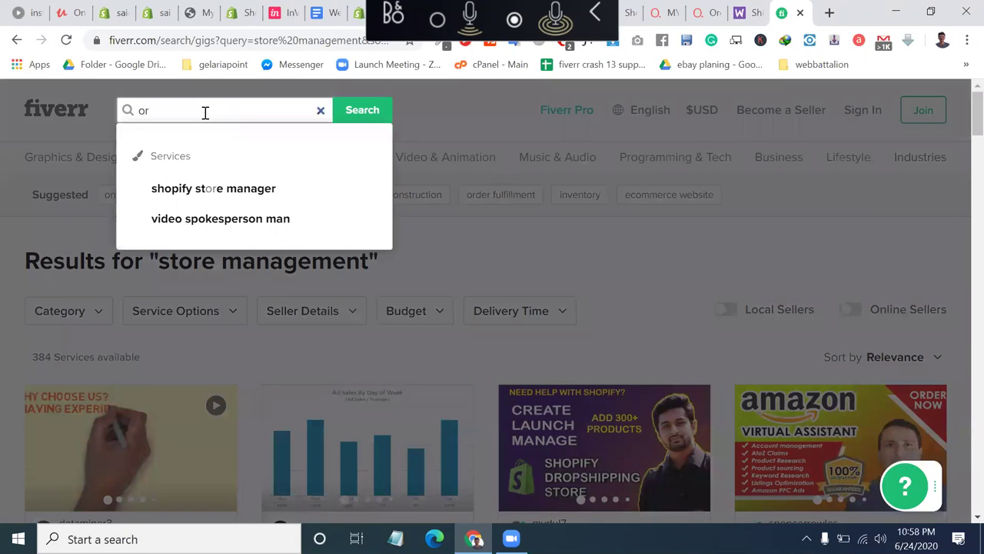
{"action": "key", "text": "BackSpace"}
{"action": "key", "text": "BackSpace"}
{"action": "type", "text": "woocommerce ord"}
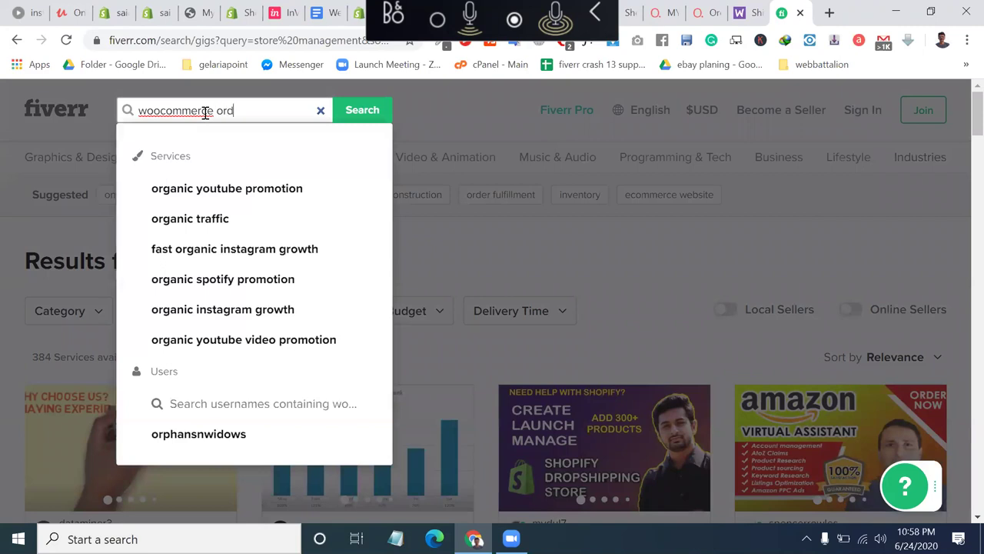
{"action": "type", "text": "er manage"}
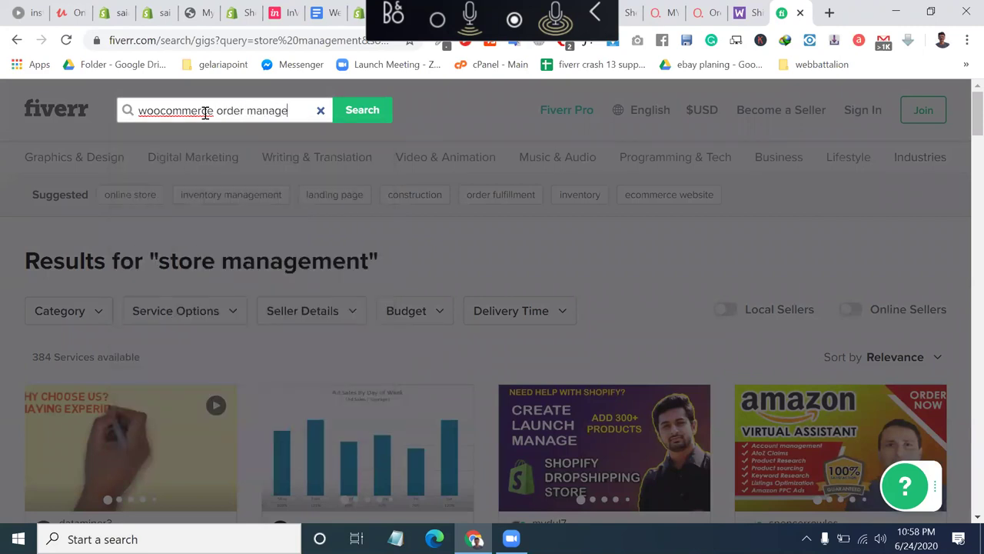
{"action": "key", "text": "Return"}
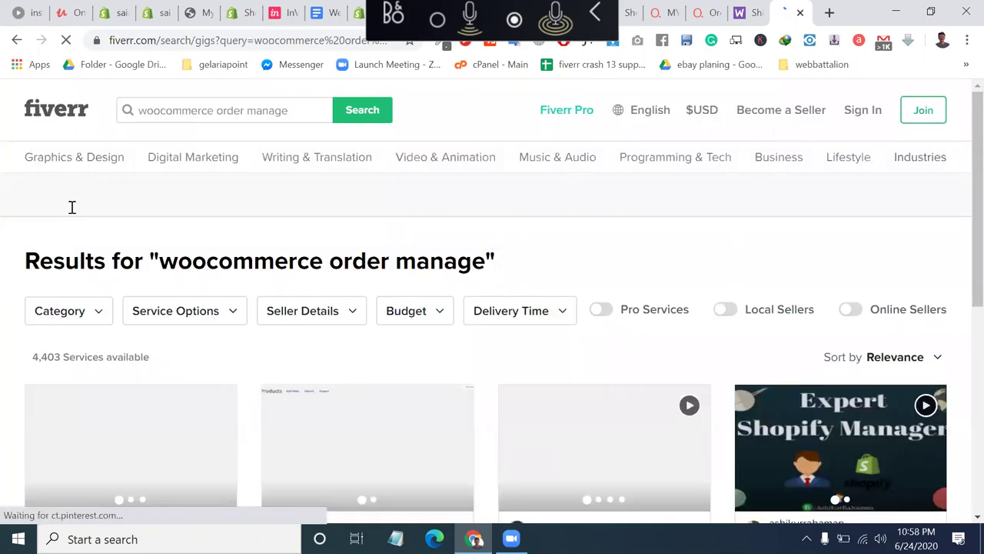
{"action": "scroll", "coordinate": [34, 300], "scroll_direction": "down", "scroll_amount": 2}
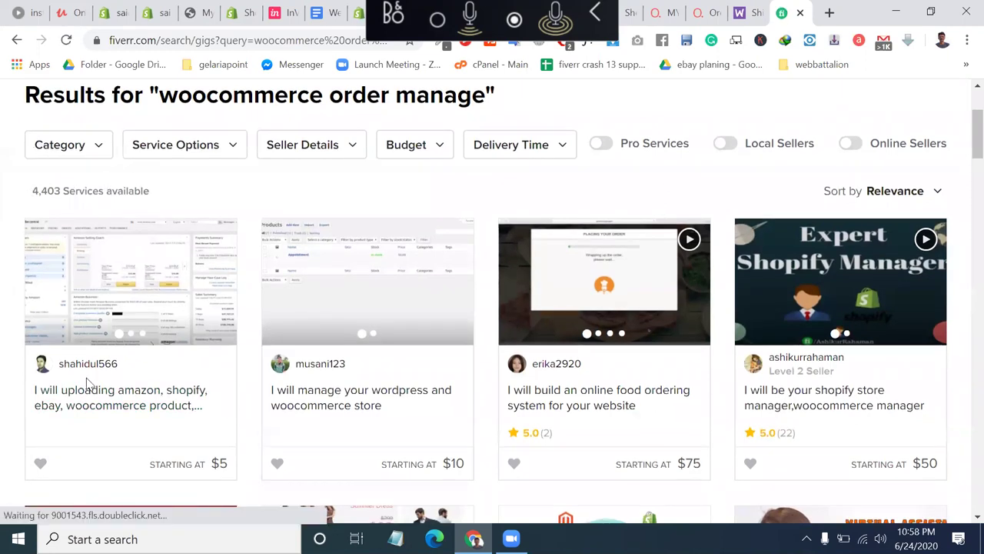
{"action": "scroll", "coordinate": [84, 390], "scroll_direction": "down", "scroll_amount": 3}
{"action": "scroll", "coordinate": [90, 398], "scroll_direction": "down", "scroll_amount": 5}
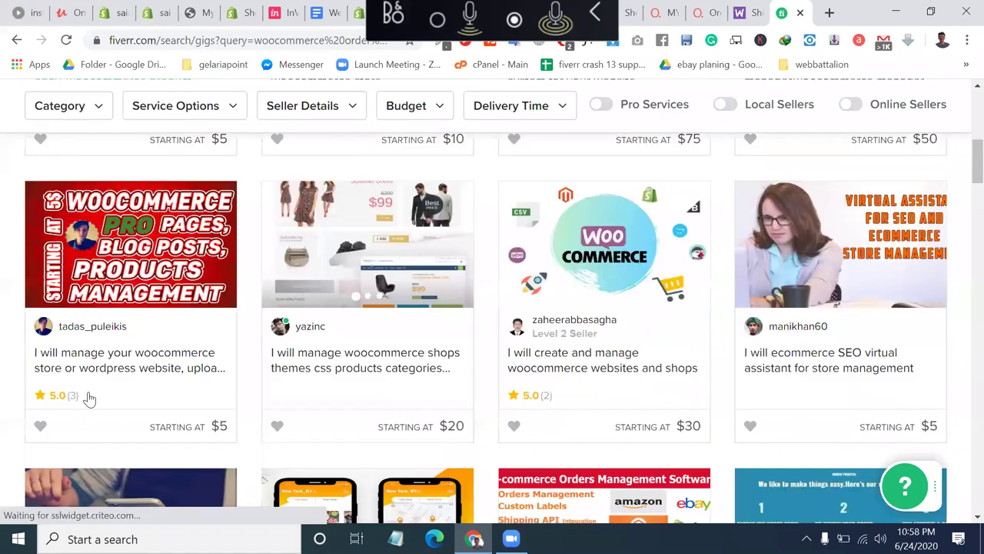
{"action": "scroll", "coordinate": [469, 176], "scroll_direction": "up", "scroll_amount": 10}
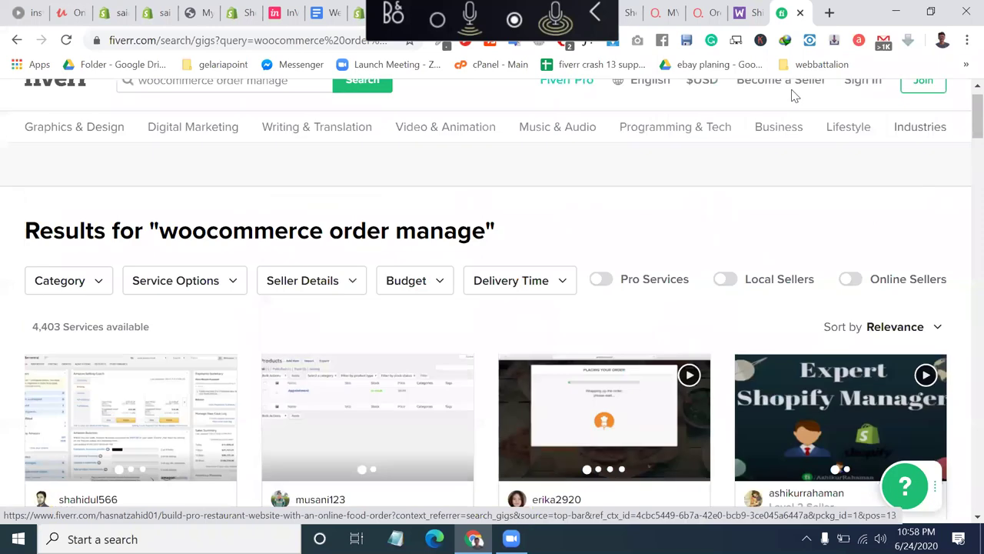
Close the Fiverr tab, select the Shipment Tracking heading, check the Orders tab, and open a blank tab.
{"action": "left_click", "coordinate": [800, 12]}
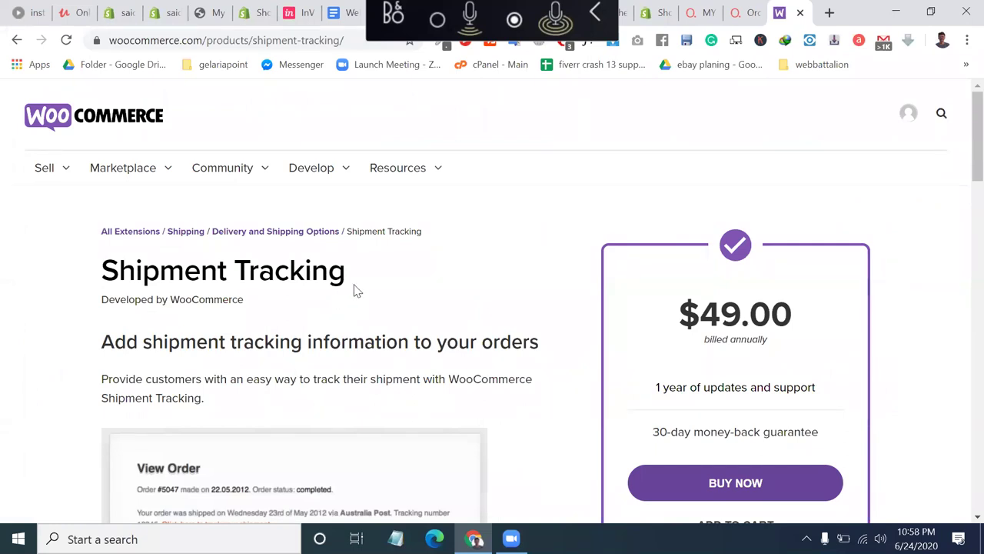
{"action": "triple_click", "coordinate": [329, 272]}
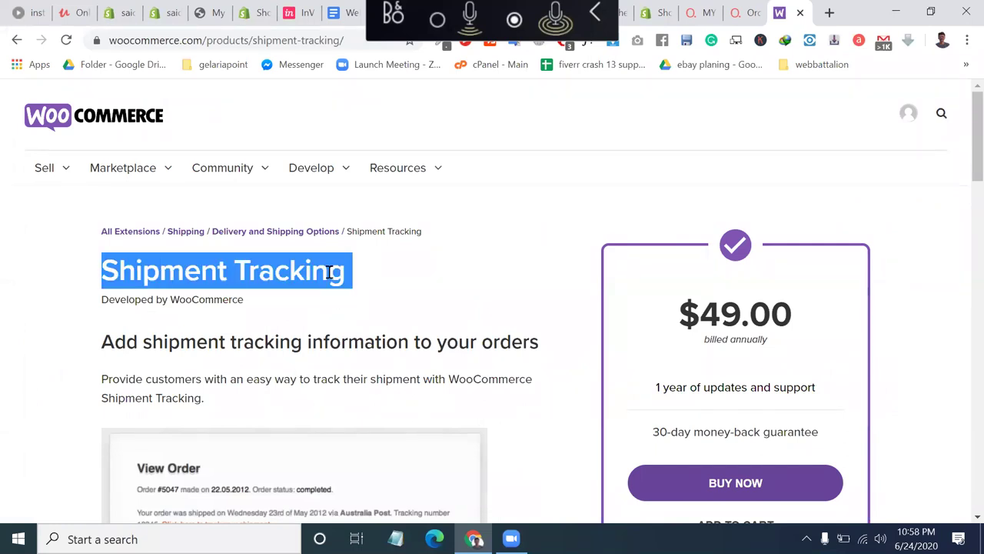
{"action": "left_click", "coordinate": [746, 13]}
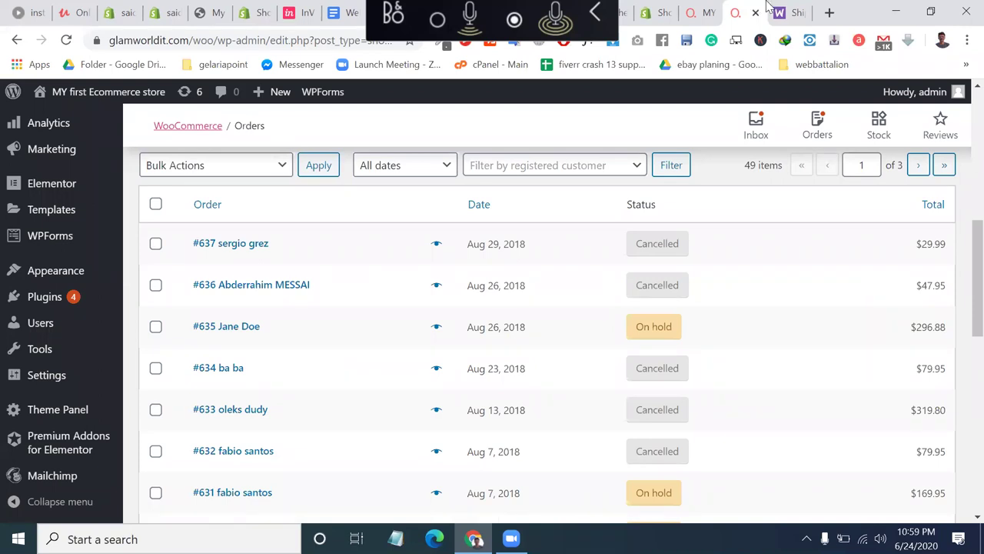
{"action": "left_click", "coordinate": [829, 13]}
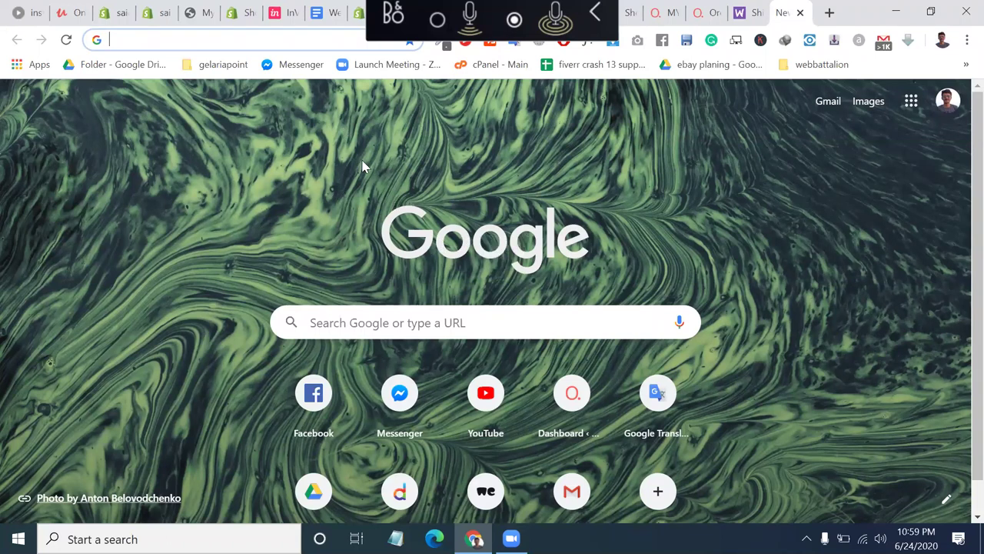
Search Google for 'dhl' and open the DHL Global English homepage with its tracking box.
{"action": "left_click", "coordinate": [290, 42]}
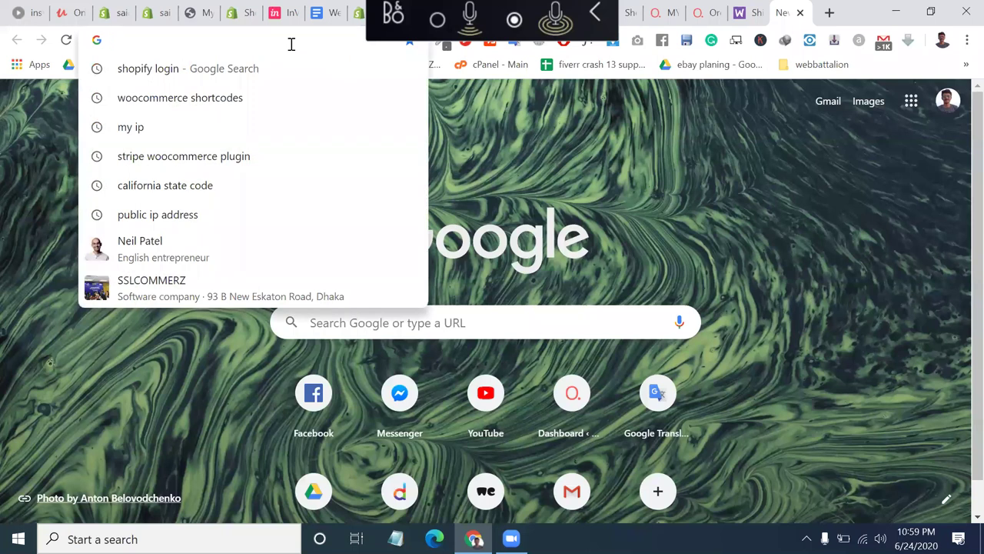
{"action": "type", "text": "u"}
{"action": "key", "text": "BackSpace"}
{"action": "key", "text": "BackSpace"}
{"action": "type", "text": "d"}
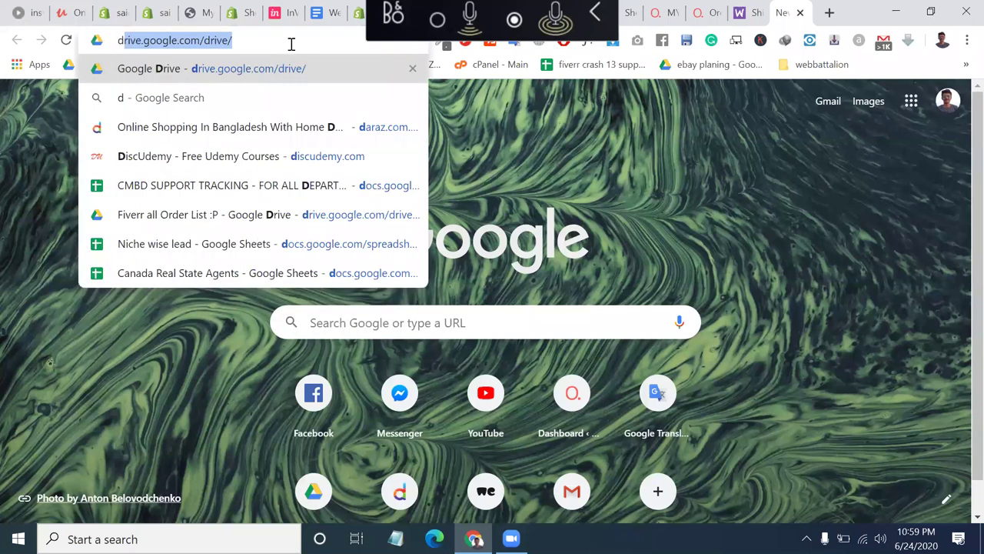
{"action": "type", "text": "hl"}
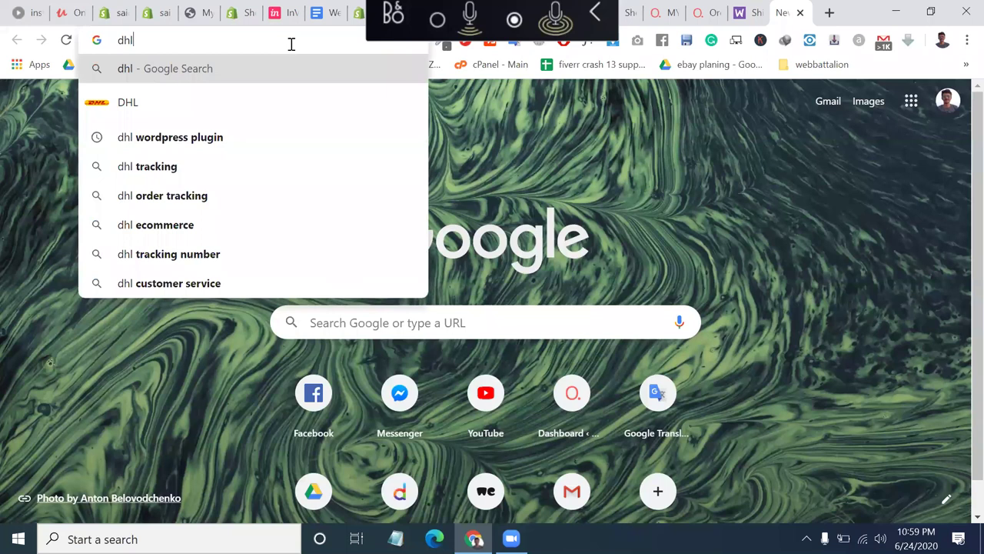
{"action": "key", "text": "Return"}
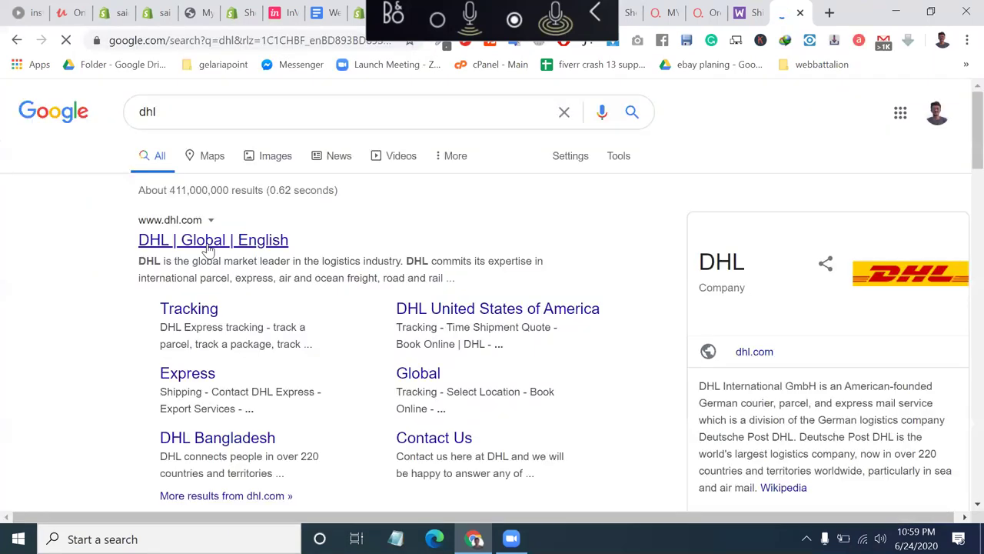
{"action": "left_click", "coordinate": [208, 244]}
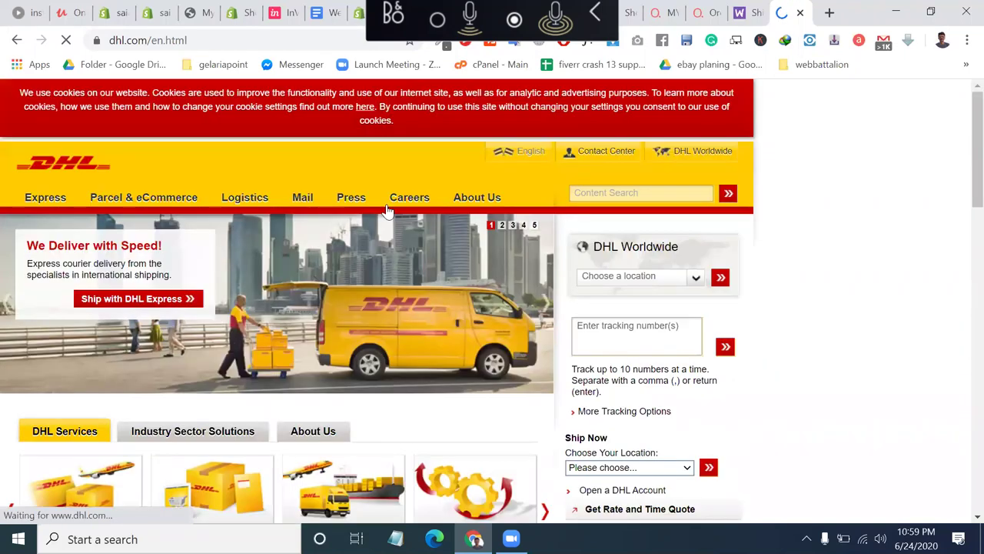
{"action": "mouse_move", "coordinate": [389, 204]}
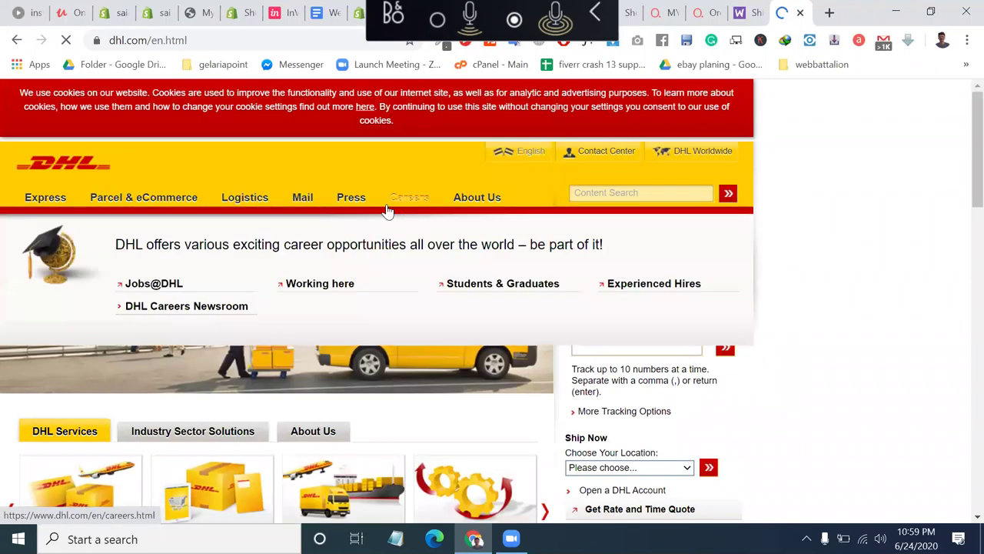
{"action": "scroll", "coordinate": [388, 211], "scroll_direction": "down", "scroll_amount": 1}
{"action": "scroll", "coordinate": [388, 211], "scroll_direction": "down", "scroll_amount": 1}
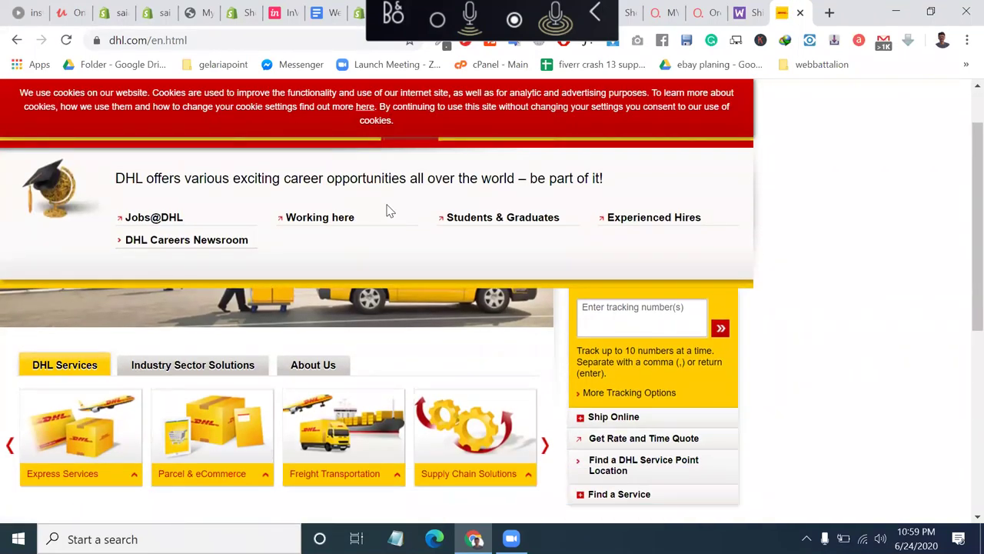
{"action": "scroll", "coordinate": [390, 215], "scroll_direction": "up", "scroll_amount": 1}
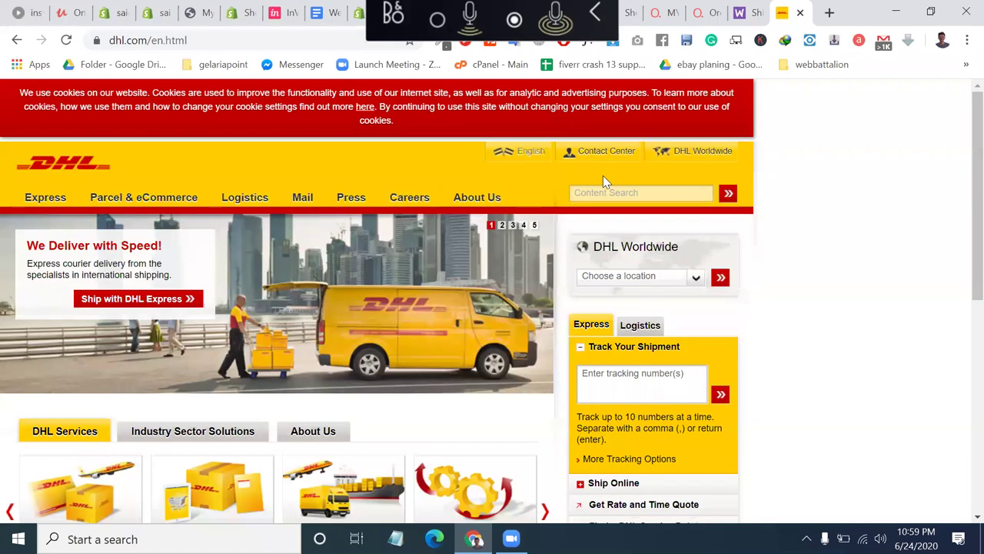
{"action": "left_click", "coordinate": [764, 9]}
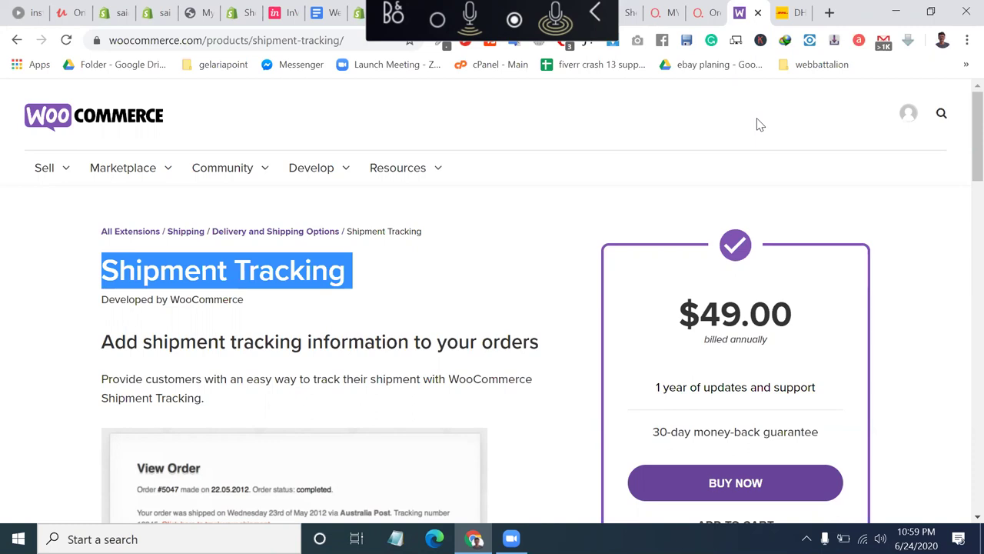
Copy the Shipment Tracking product title and open the store's Add Plugins page.
{"action": "right_click", "coordinate": [277, 277]}
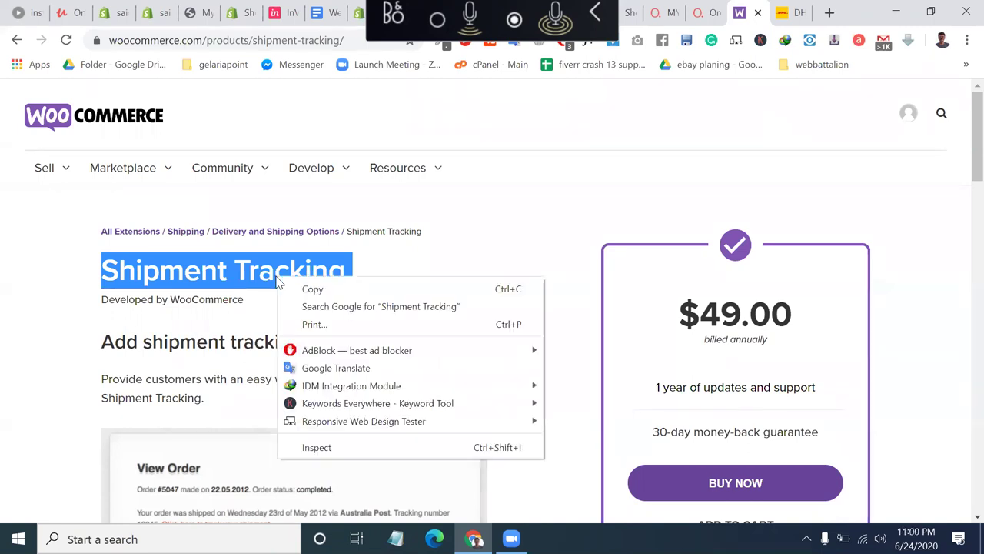
{"action": "left_click", "coordinate": [312, 288]}
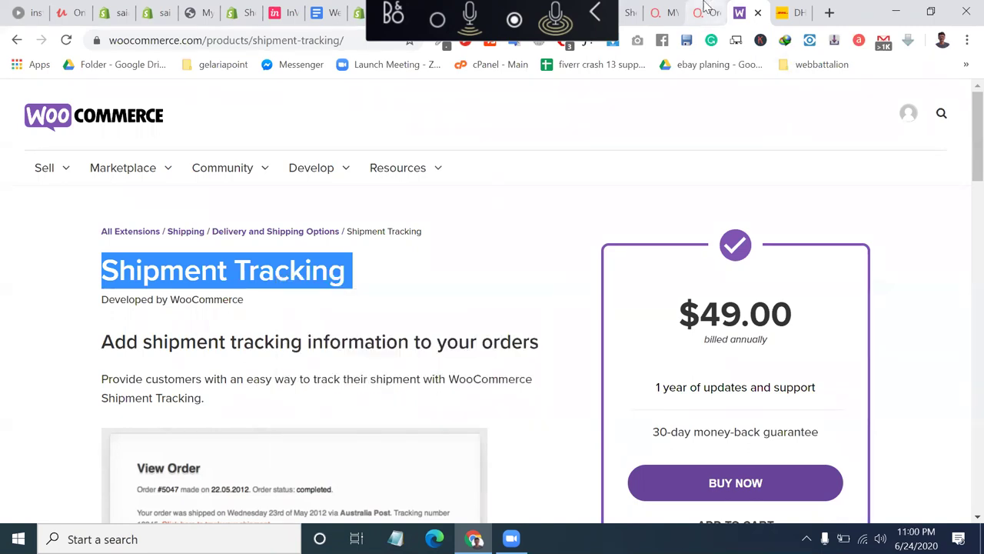
{"action": "left_click", "coordinate": [706, 10]}
{"action": "scroll", "coordinate": [422, 231], "scroll_direction": "up", "scroll_amount": 4}
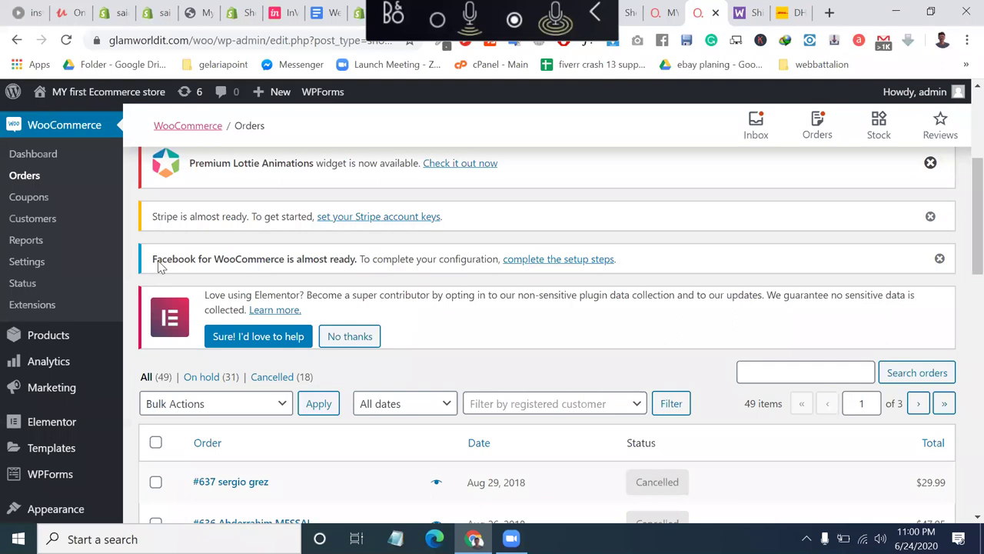
{"action": "scroll", "coordinate": [157, 266], "scroll_direction": "down", "scroll_amount": 4}
{"action": "mouse_move", "coordinate": [45, 298]}
{"action": "left_click", "coordinate": [139, 331]}
Select the Shipment Tracking product page address and return to the Add Plugins page.
{"action": "left_click", "coordinate": [740, 22]}
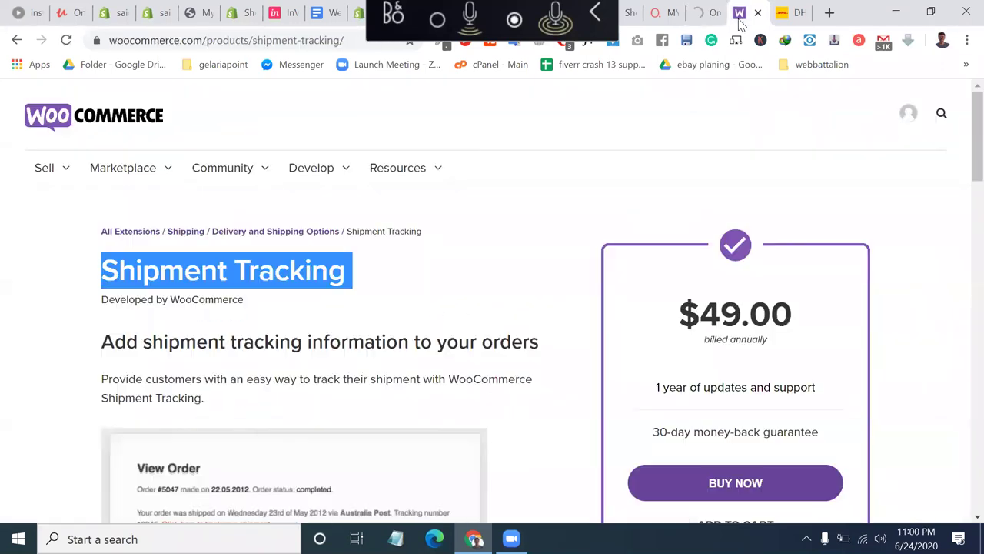
{"action": "left_click", "coordinate": [339, 40]}
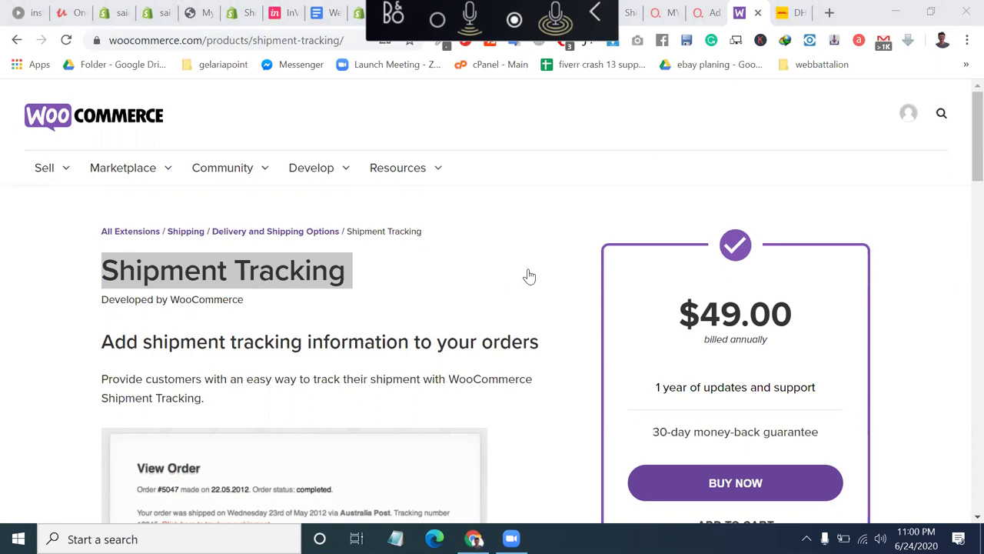
{"action": "left_click", "coordinate": [704, 12]}
Review the Installed Plugins list, including WooCommerce 4.2.0, Mailchimp and Stripe Gateway with updates.
{"action": "scroll", "coordinate": [477, 273], "scroll_direction": "down", "scroll_amount": 4}
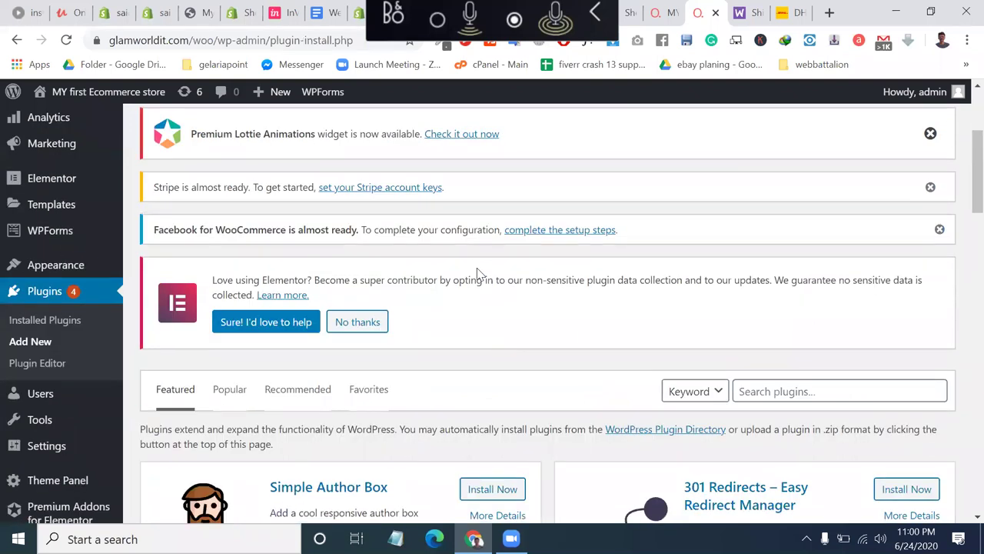
{"action": "left_click", "coordinate": [59, 257]}
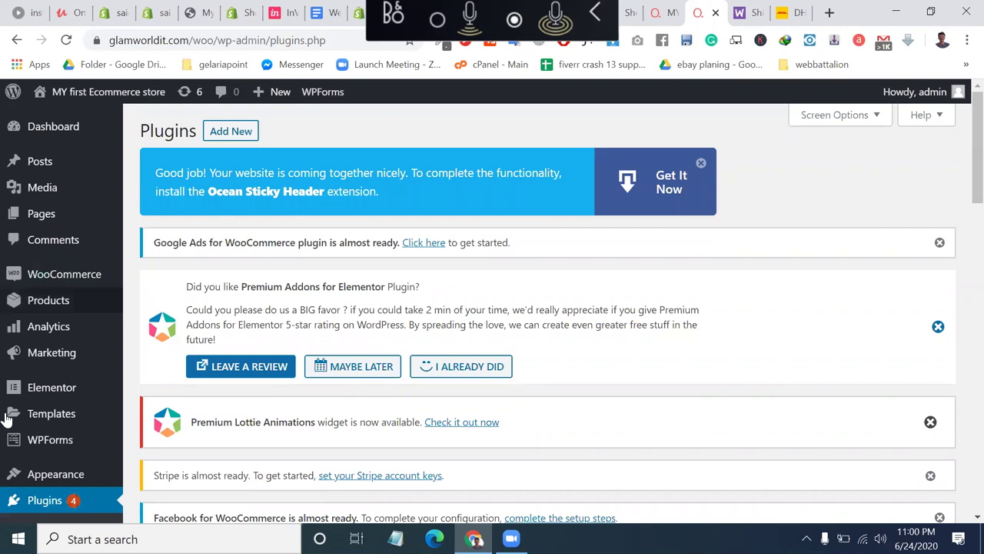
{"action": "scroll", "coordinate": [270, 306], "scroll_direction": "down", "scroll_amount": 10}
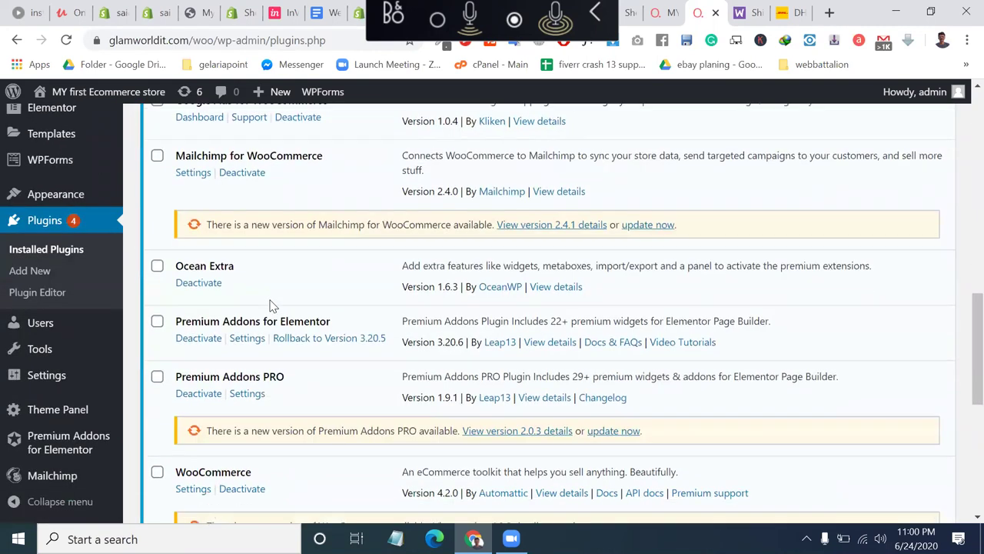
{"action": "scroll", "coordinate": [271, 306], "scroll_direction": "up", "scroll_amount": 2}
{"action": "scroll", "coordinate": [299, 358], "scroll_direction": "down", "scroll_amount": 4}
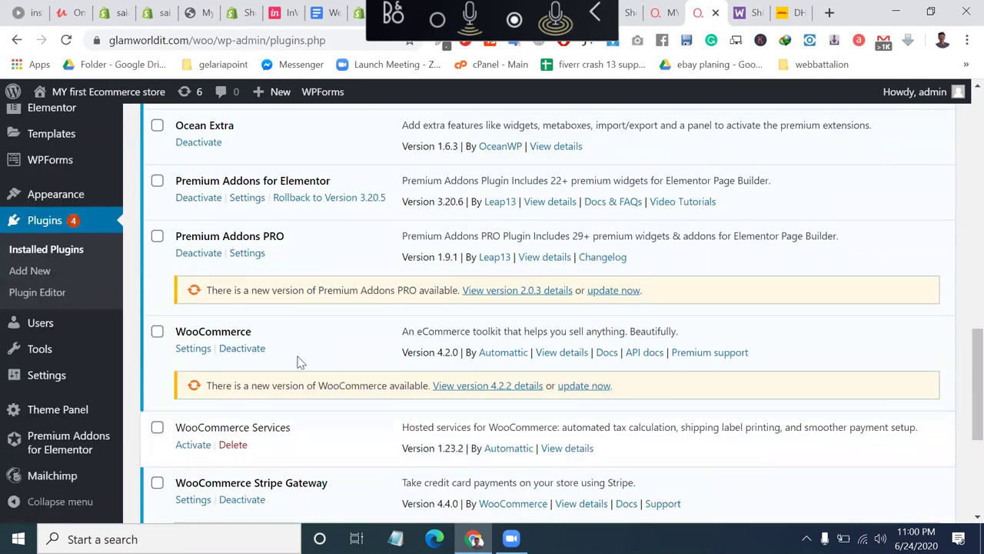
{"action": "scroll", "coordinate": [299, 358], "scroll_direction": "down", "scroll_amount": 1}
{"action": "scroll", "coordinate": [299, 362], "scroll_direction": "down", "scroll_amount": 3}
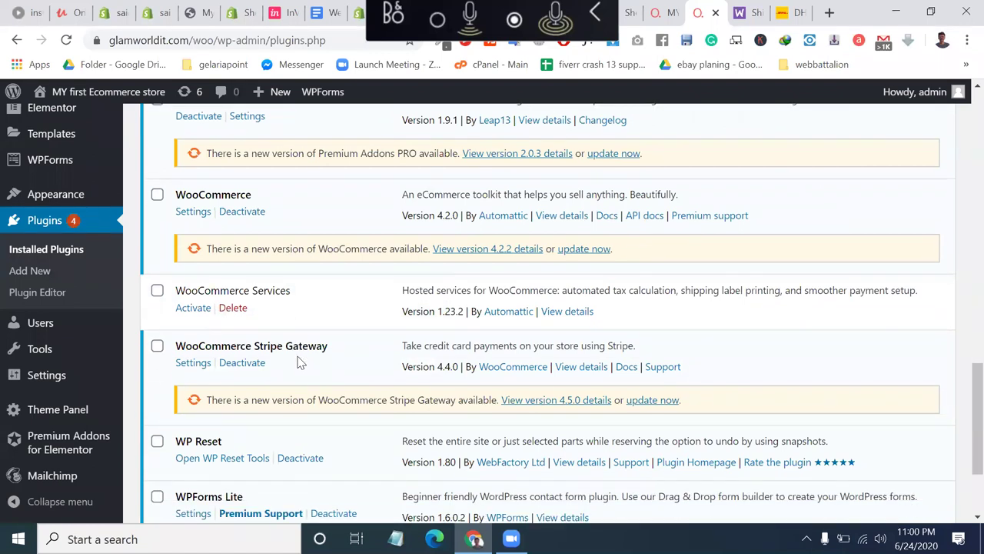
{"action": "scroll", "coordinate": [300, 363], "scroll_direction": "up", "scroll_amount": 9}
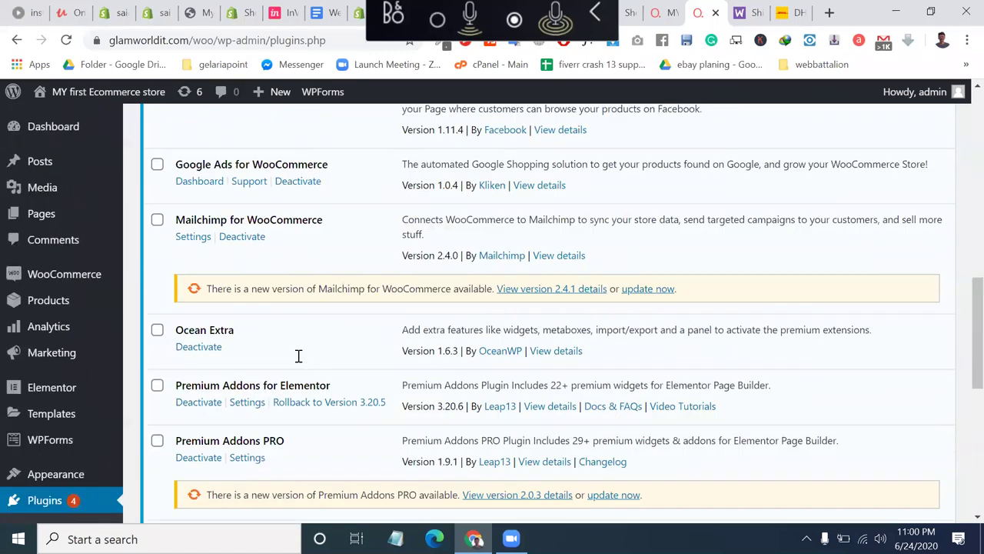
{"action": "scroll", "coordinate": [258, 219], "scroll_direction": "up", "scroll_amount": 2}
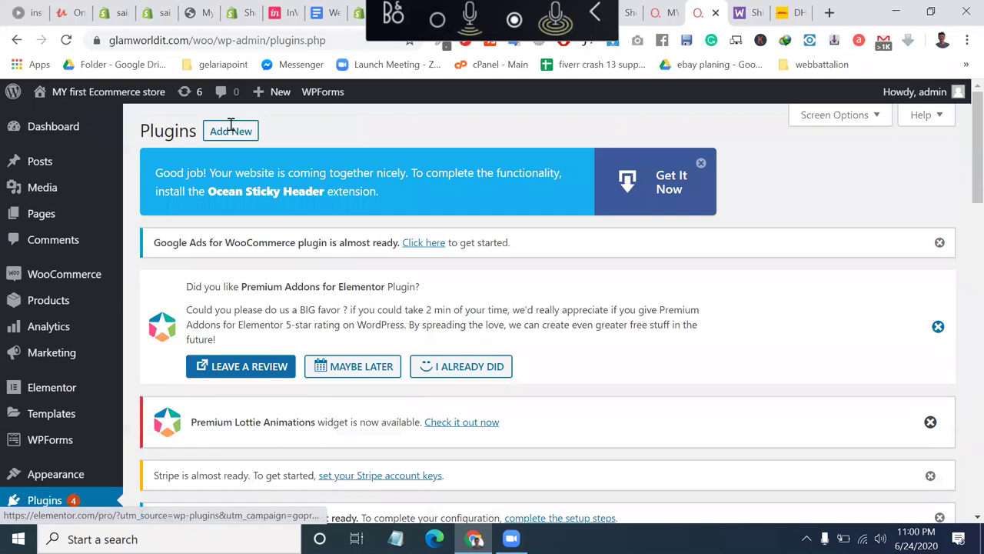
Open the plugin .zip upload form and its file picker on the Downloads folder.
{"action": "left_click", "coordinate": [223, 128]}
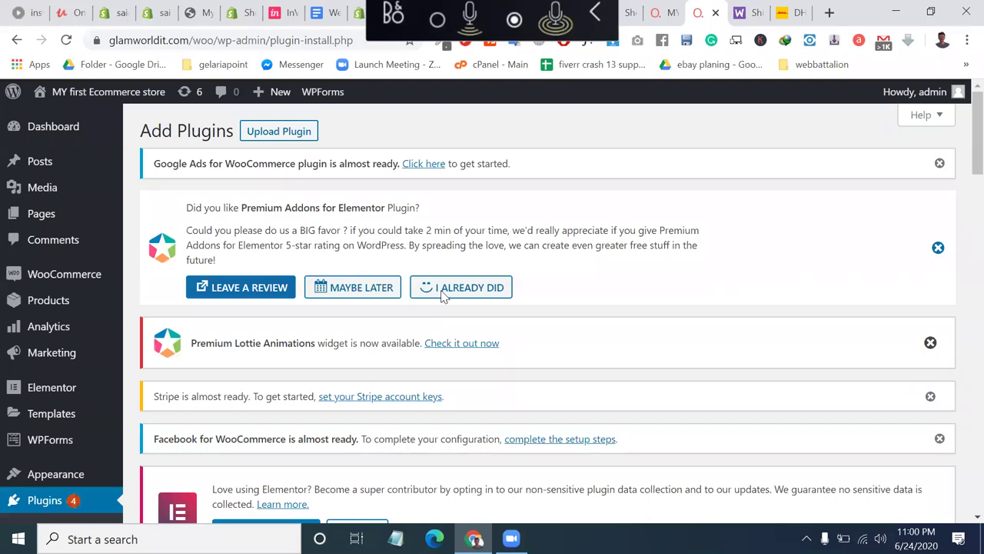
{"action": "left_click", "coordinate": [271, 132]}
{"action": "scroll", "coordinate": [391, 286], "scroll_direction": "down", "scroll_amount": 4}
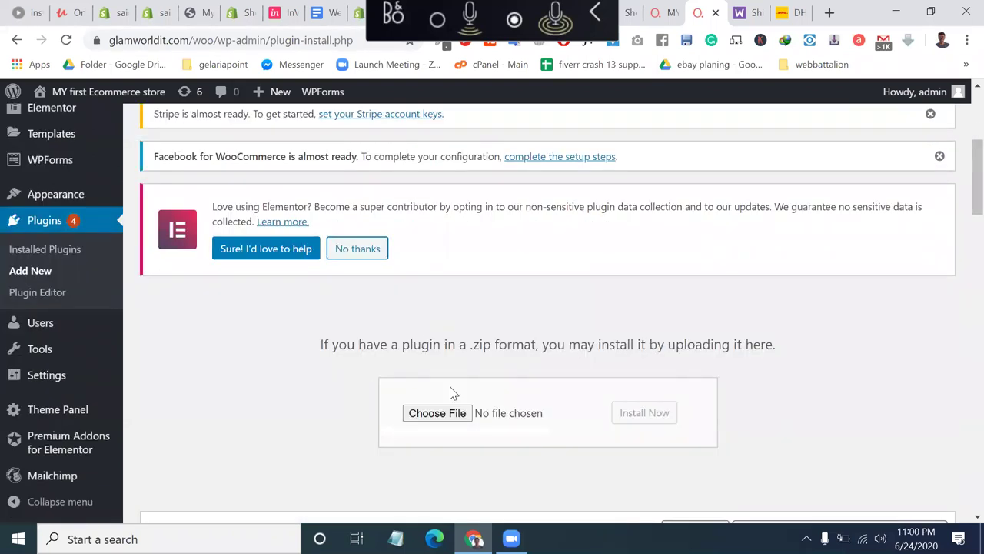
{"action": "left_click", "coordinate": [451, 412]}
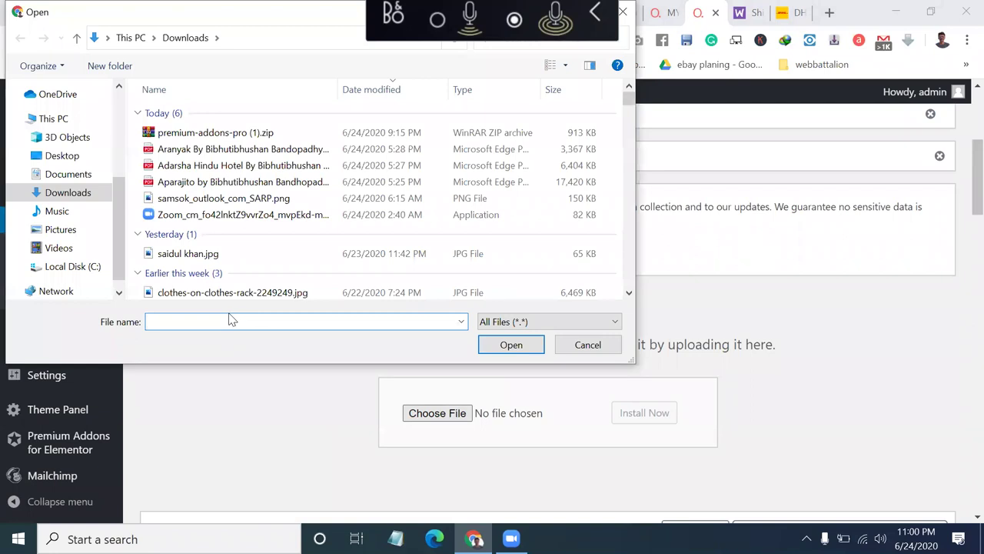
Paste the Shipment Tracking page address into File name and trim it down to the shipment-tracking part.
{"action": "key", "text": "ctrl+v"}
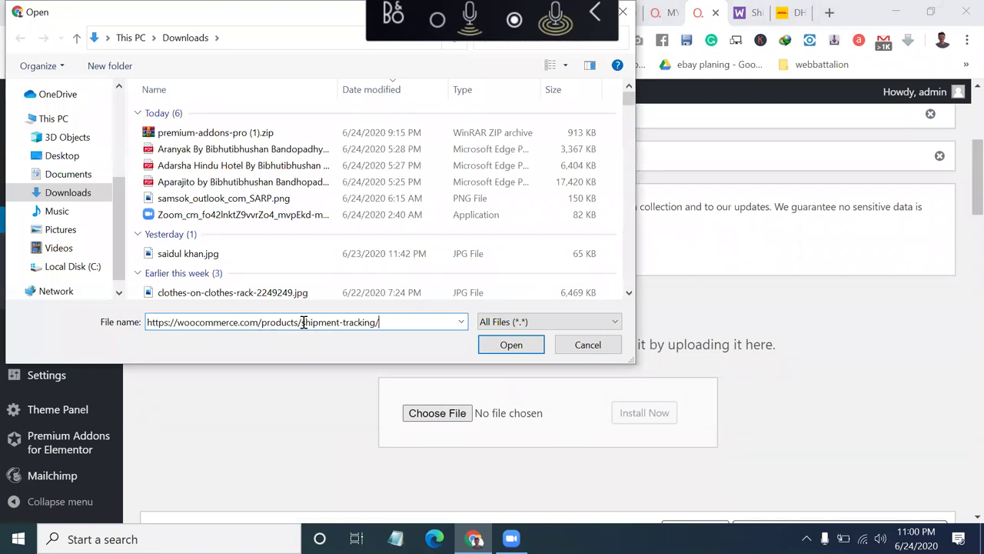
{"action": "left_click_drag", "start_coordinate": [302, 322], "coordinate": [8, 317]}
{"action": "key", "text": "BackSpace"}
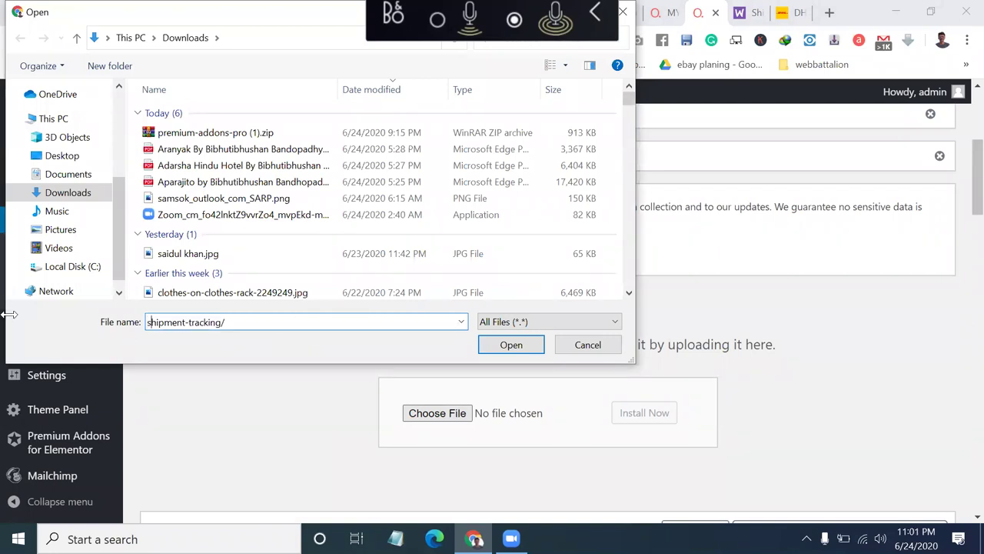
{"action": "key", "text": "Right"}
{"action": "key", "text": "Right"}
{"action": "key", "text": "BackSpace"}
{"action": "key", "text": "BackSpace"}
{"action": "key", "text": "BackSpace"}
{"action": "key", "text": "BackSpace"}
{"action": "key", "text": "BackSpace"}
{"action": "key", "text": "BackSpace"}
{"action": "key", "text": "BackSpace"}
{"action": "key", "text": "BackSpace"}
{"action": "type", "text": "ship"}
{"action": "key", "text": "BackSpace"}
{"action": "key", "text": "BackSpace"}
{"action": "key", "text": "BackSpace"}
{"action": "key", "text": "BackSpace"}
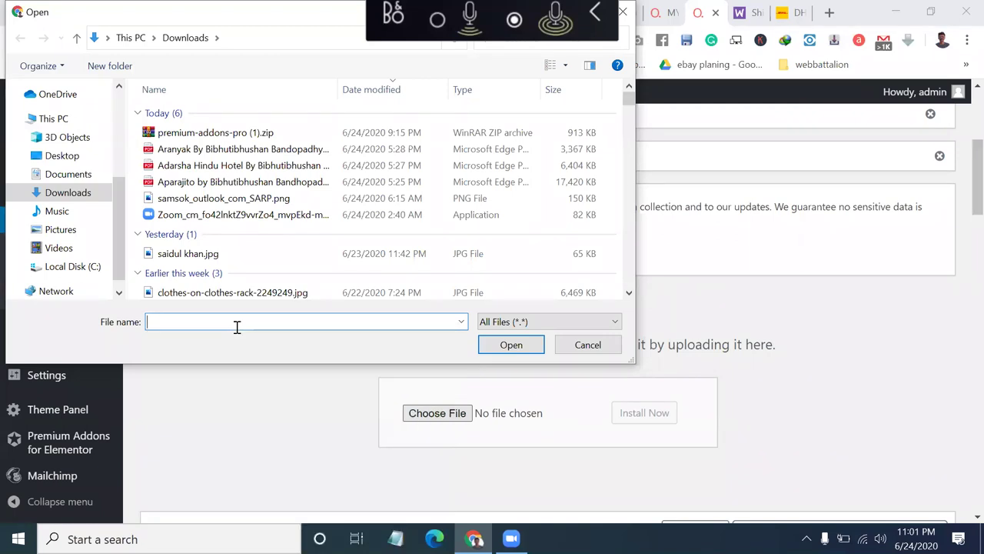
Browse Documents, its temporary folder, Downloads and Music in the Open dialog for the plugin zip.
{"action": "left_click", "coordinate": [77, 172]}
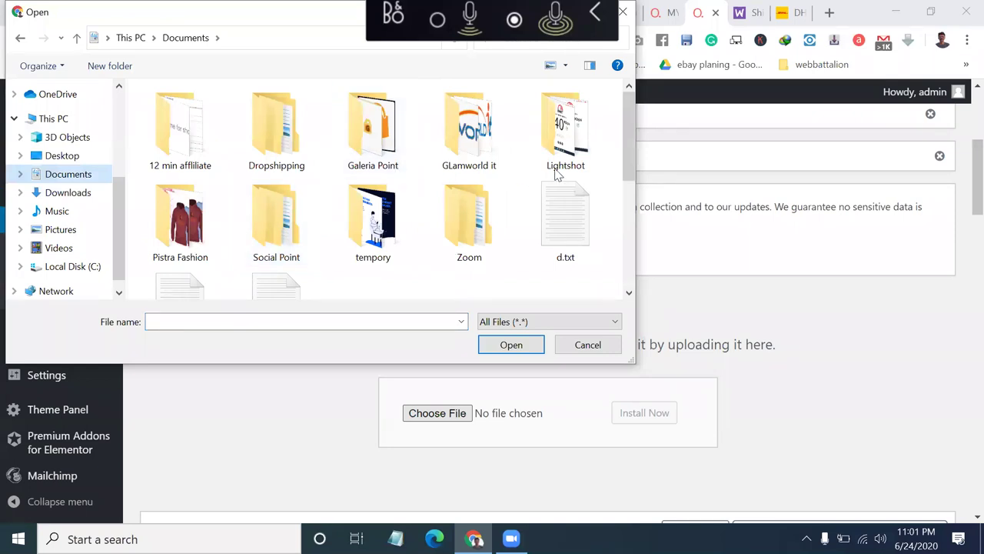
{"action": "double_click", "coordinate": [369, 252]}
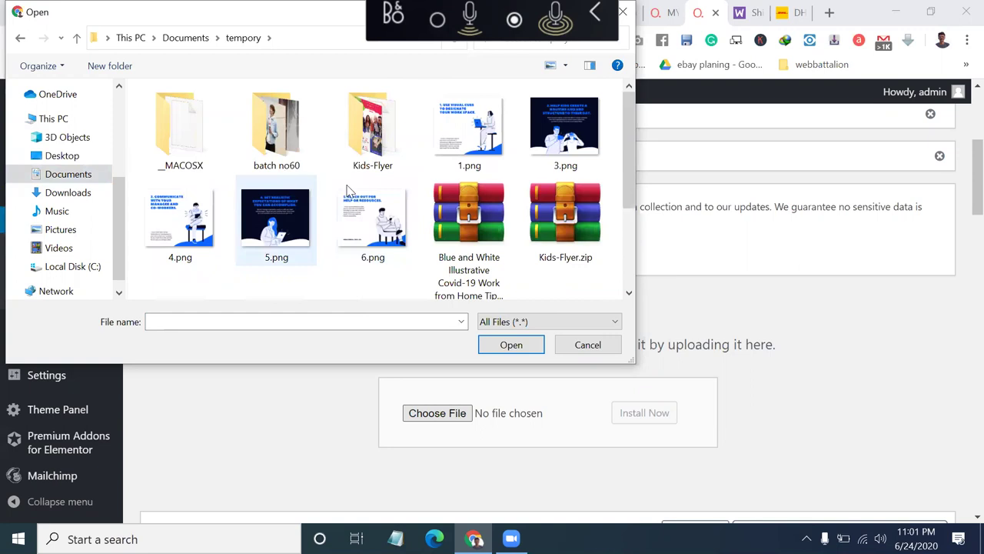
{"action": "scroll", "coordinate": [484, 223], "scroll_direction": "down", "scroll_amount": 2}
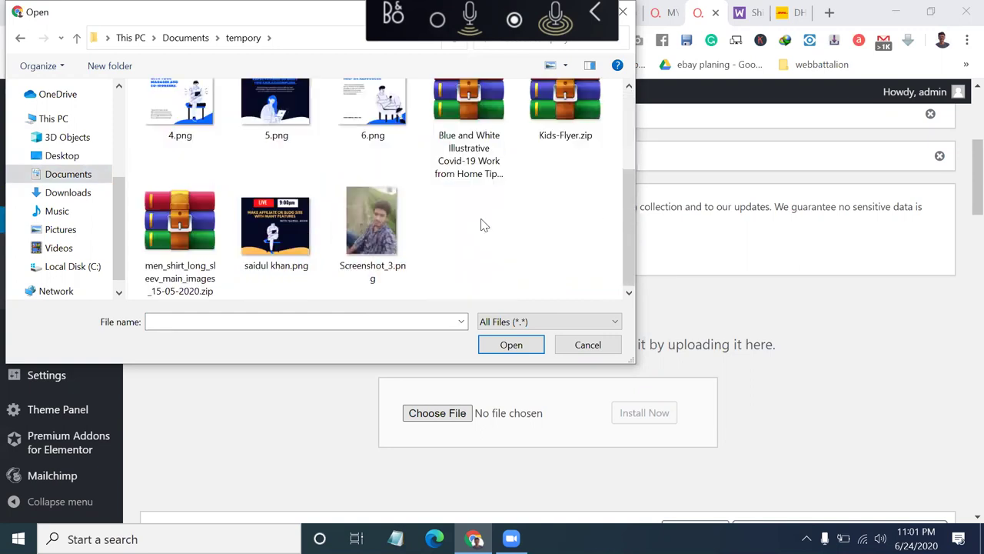
{"action": "scroll", "coordinate": [484, 224], "scroll_direction": "up", "scroll_amount": 2}
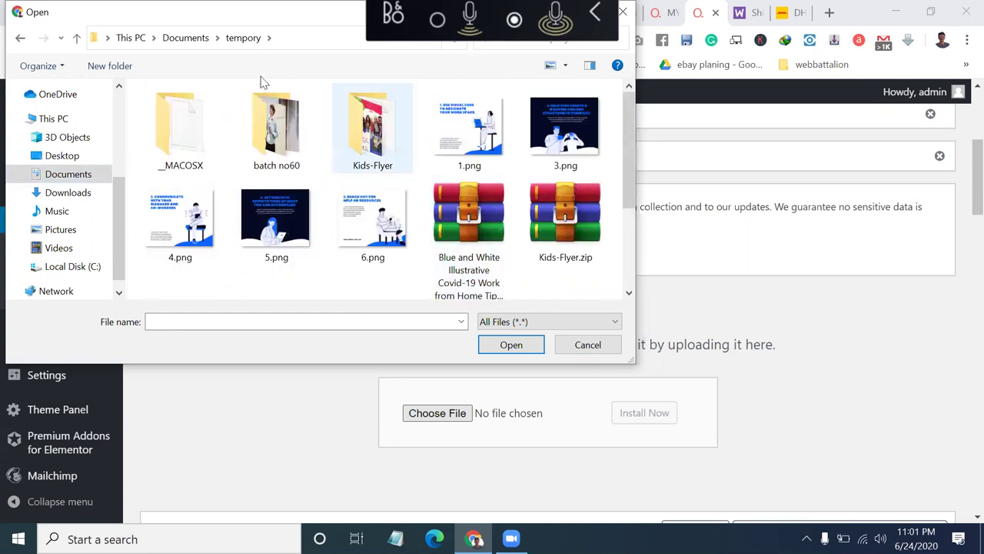
{"action": "left_click", "coordinate": [192, 43]}
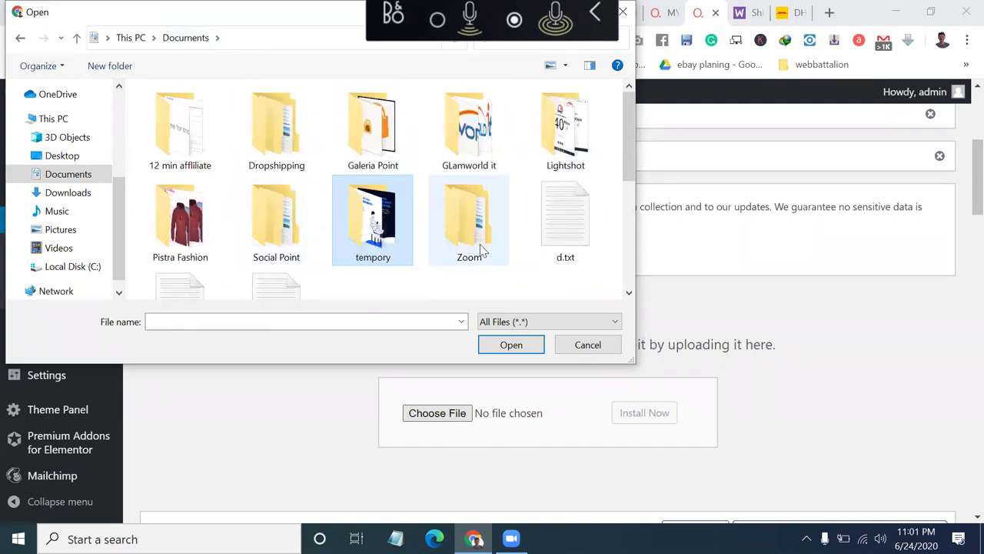
{"action": "scroll", "coordinate": [485, 246], "scroll_direction": "down", "scroll_amount": 2}
{"action": "scroll", "coordinate": [480, 247], "scroll_direction": "up", "scroll_amount": 1}
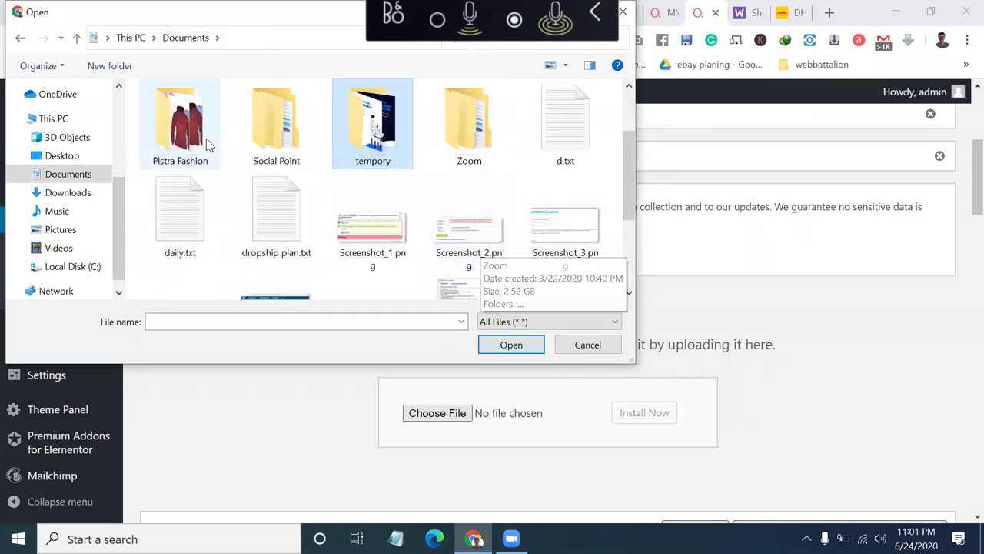
{"action": "left_click", "coordinate": [71, 196]}
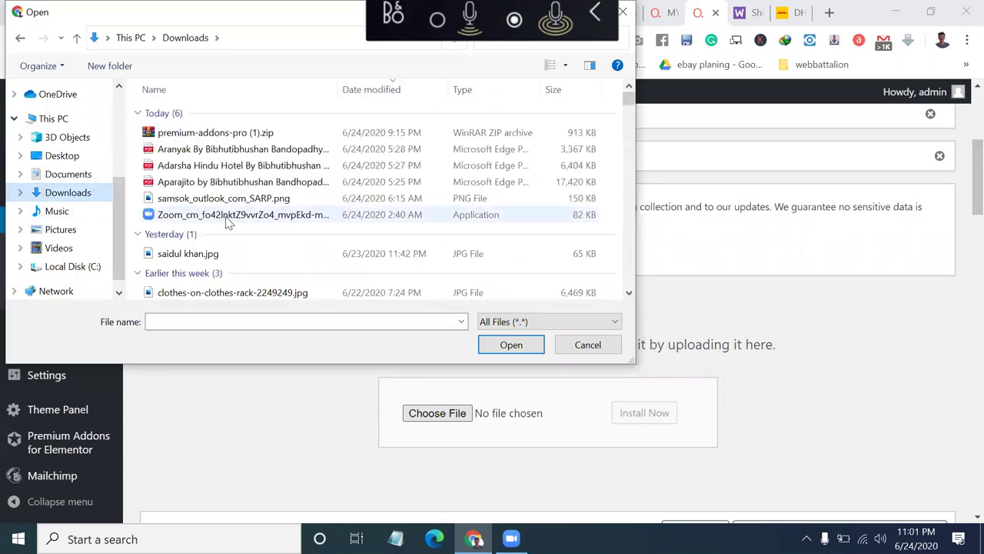
{"action": "scroll", "coordinate": [228, 221], "scroll_direction": "down", "scroll_amount": 4}
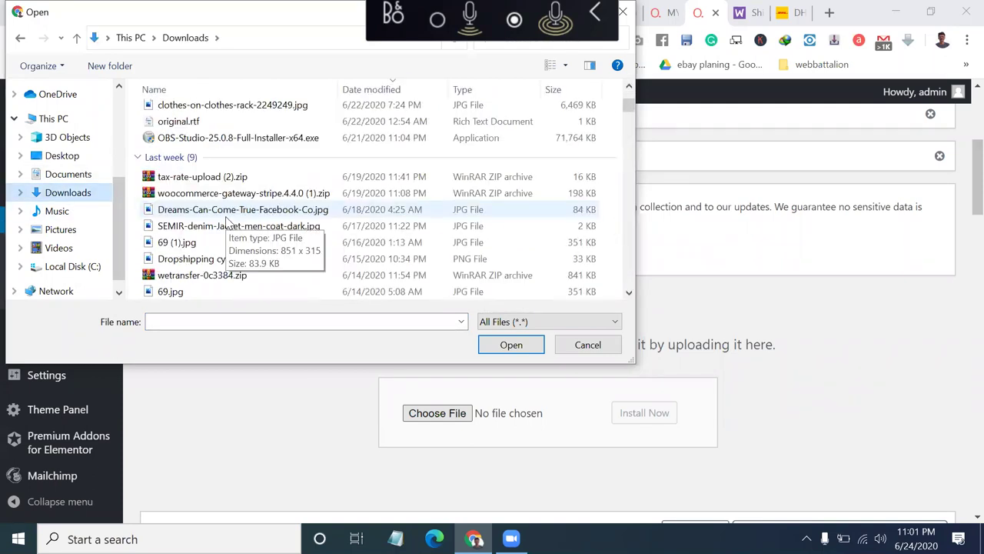
{"action": "scroll", "coordinate": [228, 223], "scroll_direction": "down", "scroll_amount": 3}
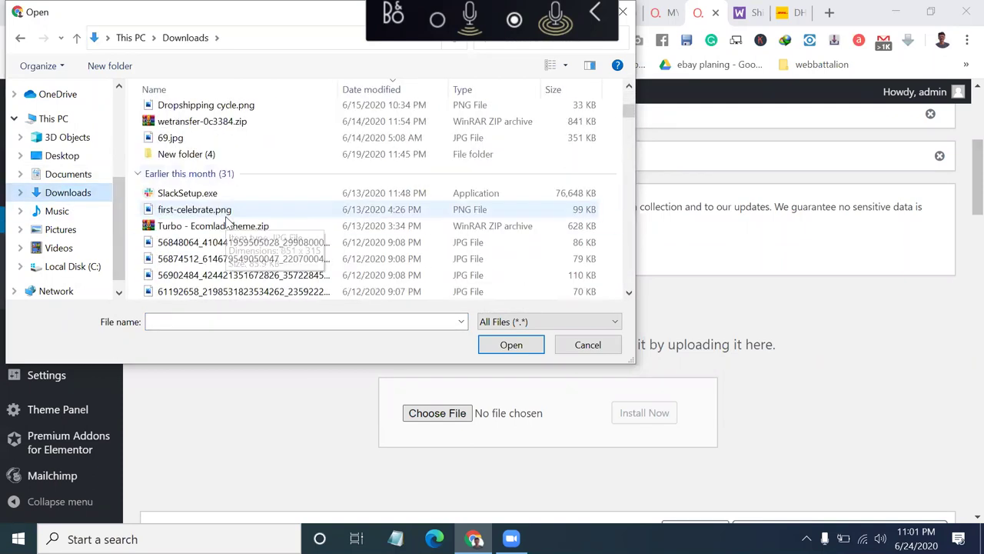
{"action": "left_click", "coordinate": [59, 212]}
{"action": "left_click", "coordinate": [66, 176]}
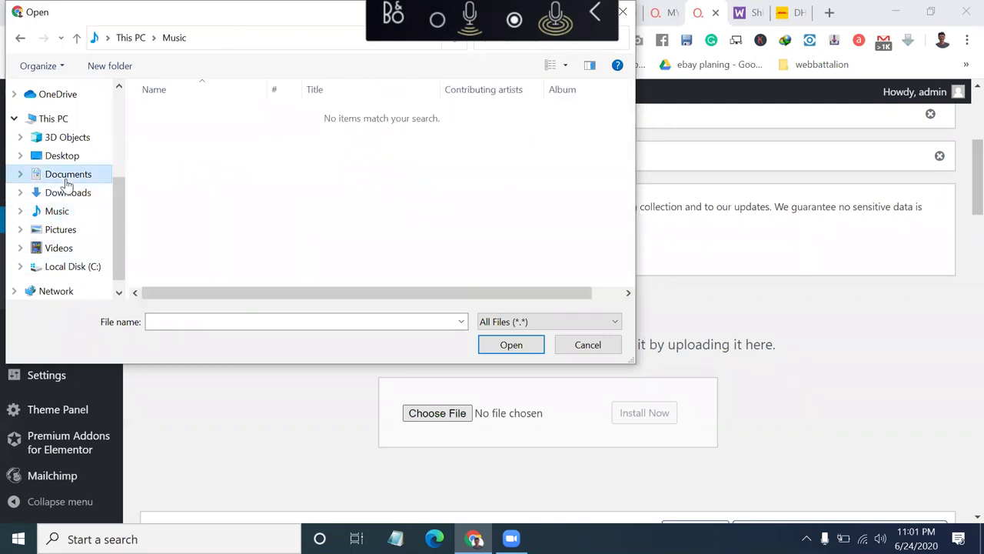
{"action": "left_click", "coordinate": [80, 196]}
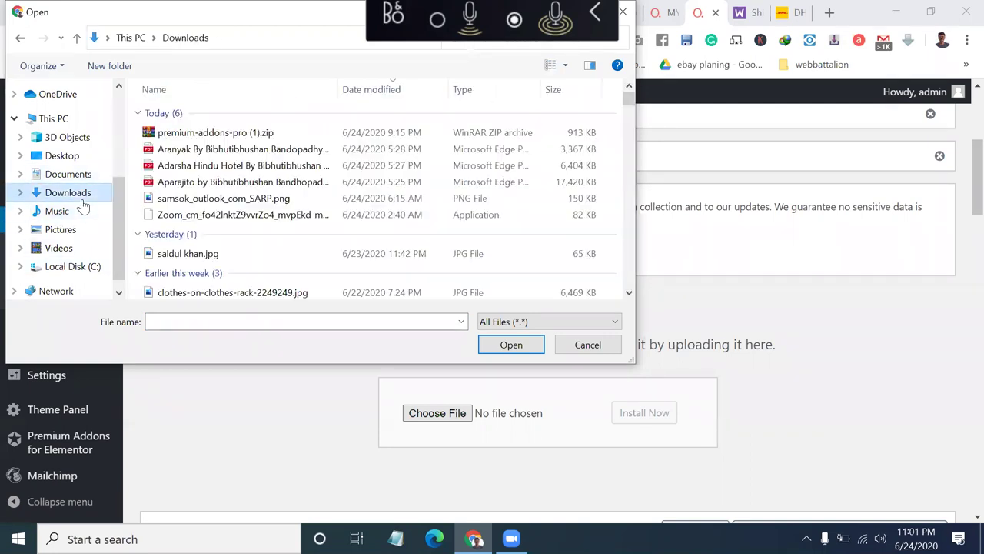
{"action": "scroll", "coordinate": [235, 274], "scroll_direction": "down", "scroll_amount": 3}
{"action": "scroll", "coordinate": [235, 275], "scroll_direction": "down", "scroll_amount": 3}
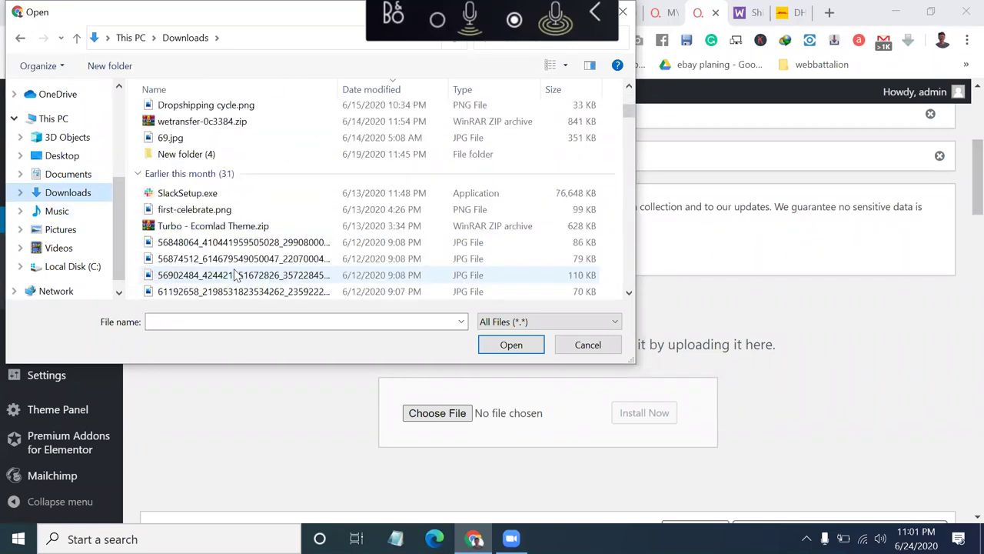
Choose woocommerce-shipment-tracking-1.6.23.zip from Downloads as the plugin file to upload.
{"action": "double_click", "coordinate": [185, 154]}
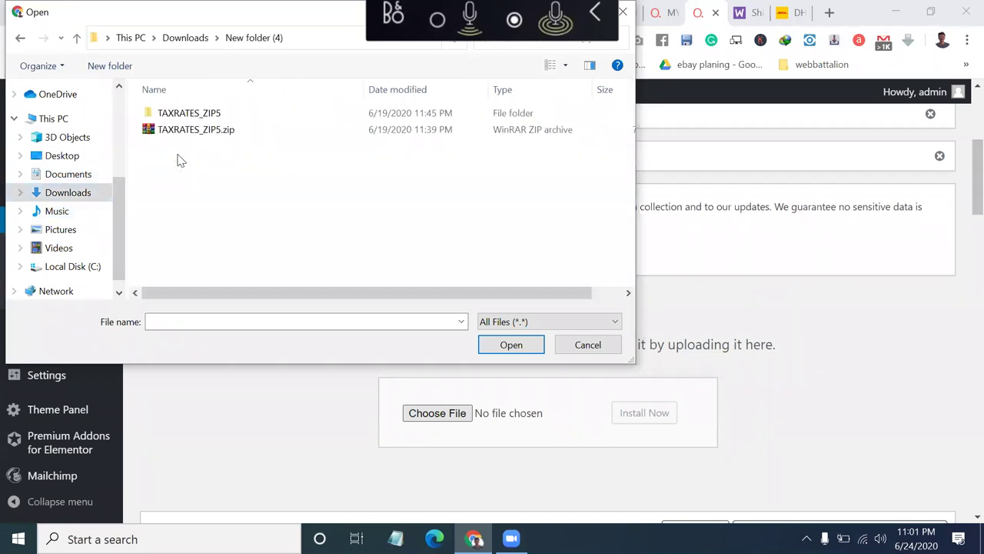
{"action": "left_click", "coordinate": [188, 38]}
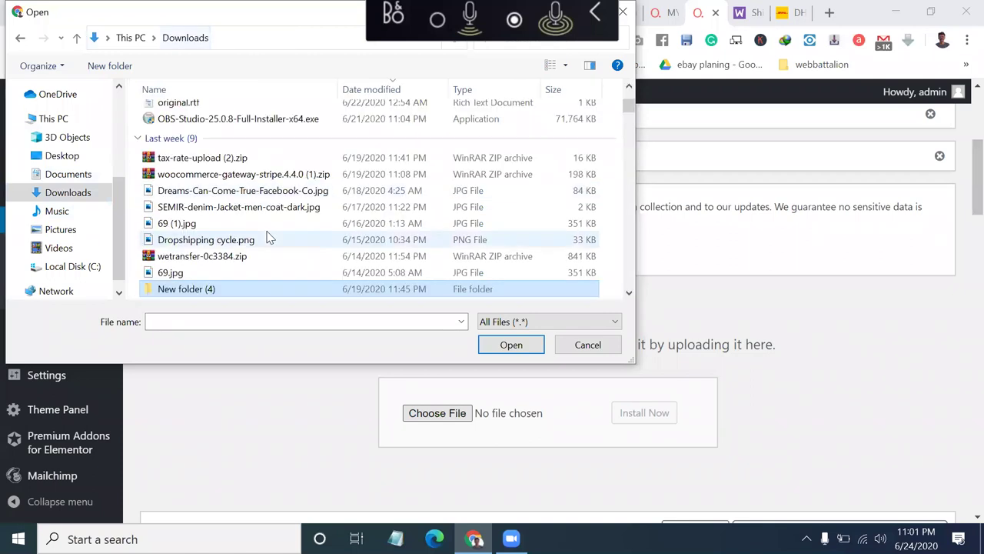
{"action": "scroll", "coordinate": [269, 236], "scroll_direction": "down", "scroll_amount": 7}
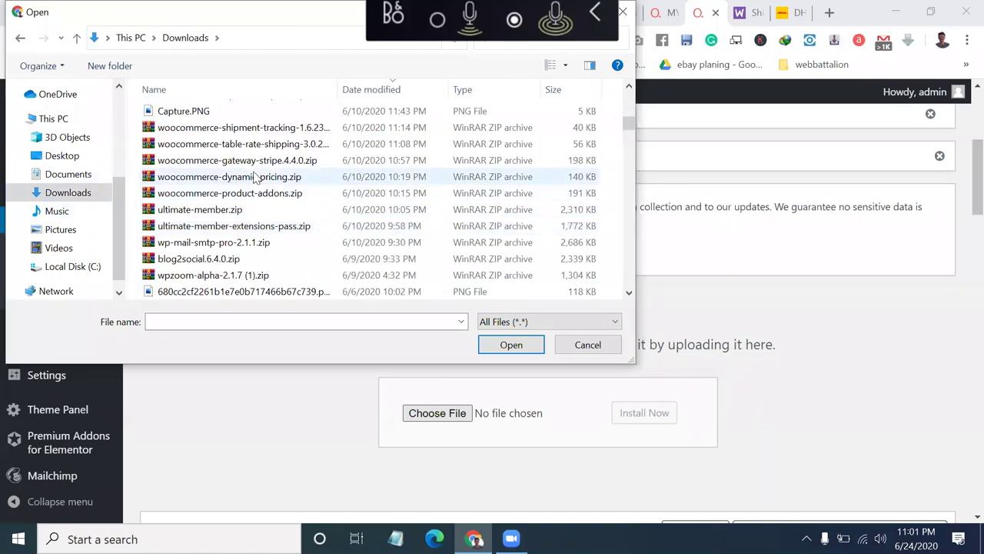
{"action": "left_click", "coordinate": [259, 131]}
{"action": "left_click", "coordinate": [501, 352]}
Install the uploaded WooCommerce Shipment Tracking 1.6.23 plugin and activate it.
{"action": "left_click", "coordinate": [622, 418]}
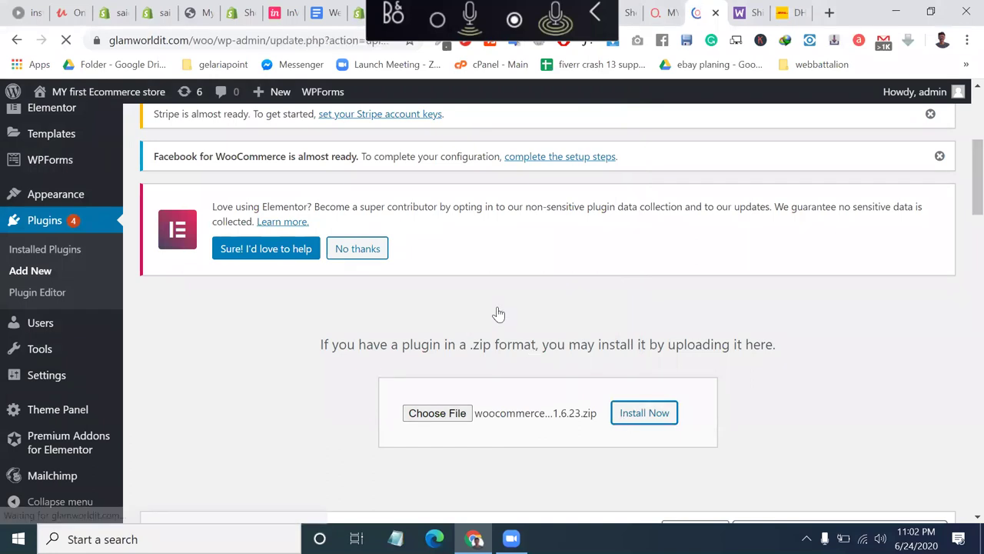
{"action": "scroll", "coordinate": [498, 312], "scroll_direction": "down", "scroll_amount": 2}
{"action": "scroll", "coordinate": [499, 312], "scroll_direction": "down", "scroll_amount": 5}
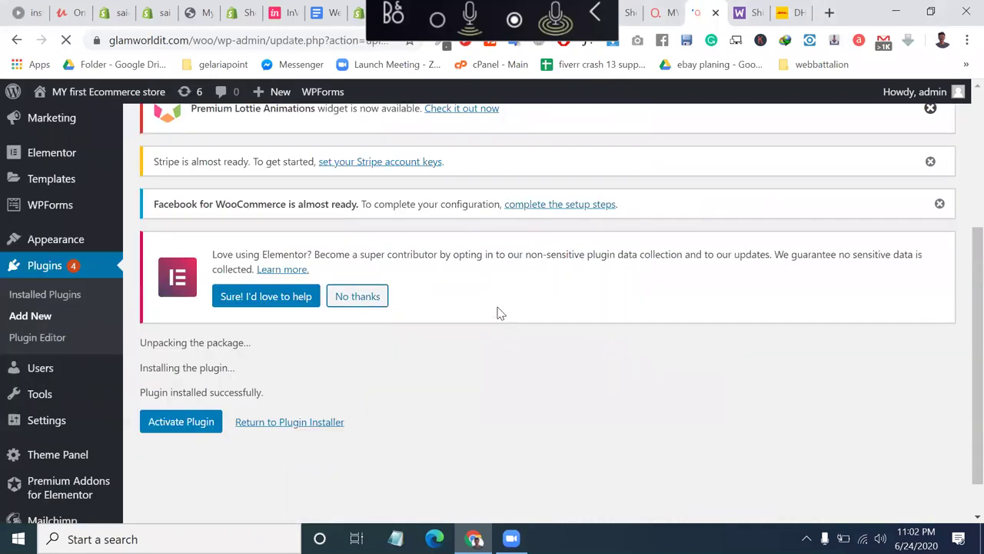
{"action": "left_click", "coordinate": [186, 376]}
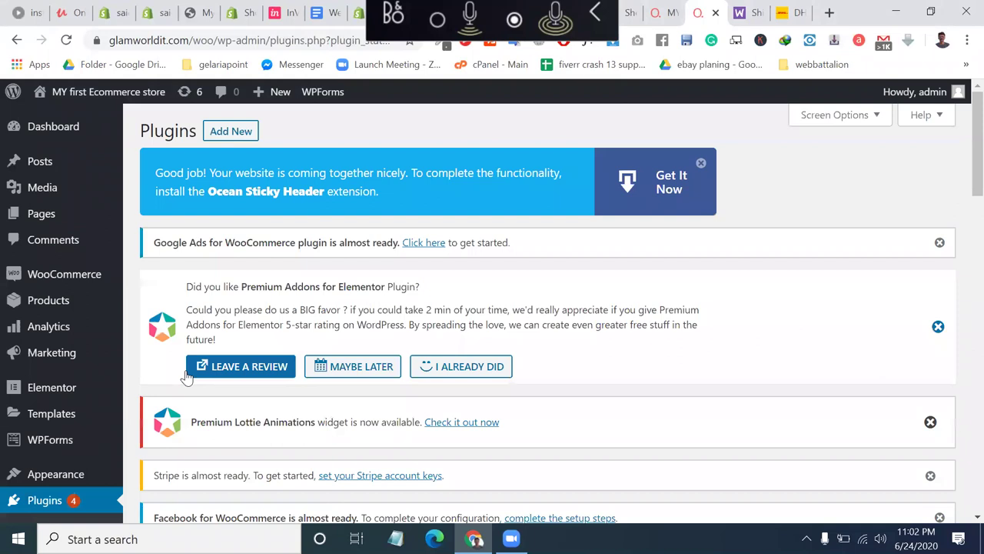
Scroll the Plugins list to confirm WooCommerce Shipment Tracking is active.
{"action": "scroll", "coordinate": [186, 377], "scroll_direction": "down", "scroll_amount": 2}
{"action": "scroll", "coordinate": [186, 377], "scroll_direction": "down", "scroll_amount": 5}
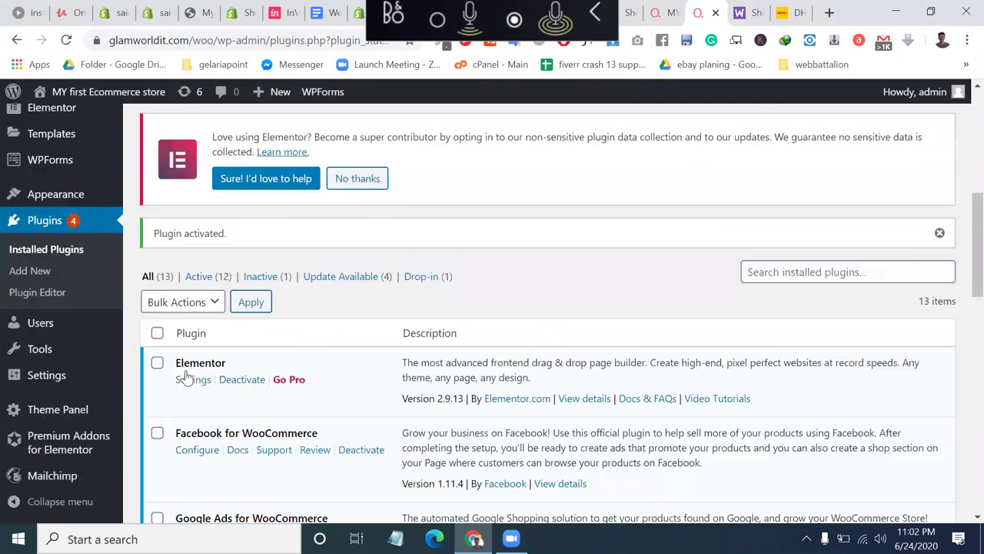
{"action": "scroll", "coordinate": [68, 377], "scroll_direction": "down", "scroll_amount": 10}
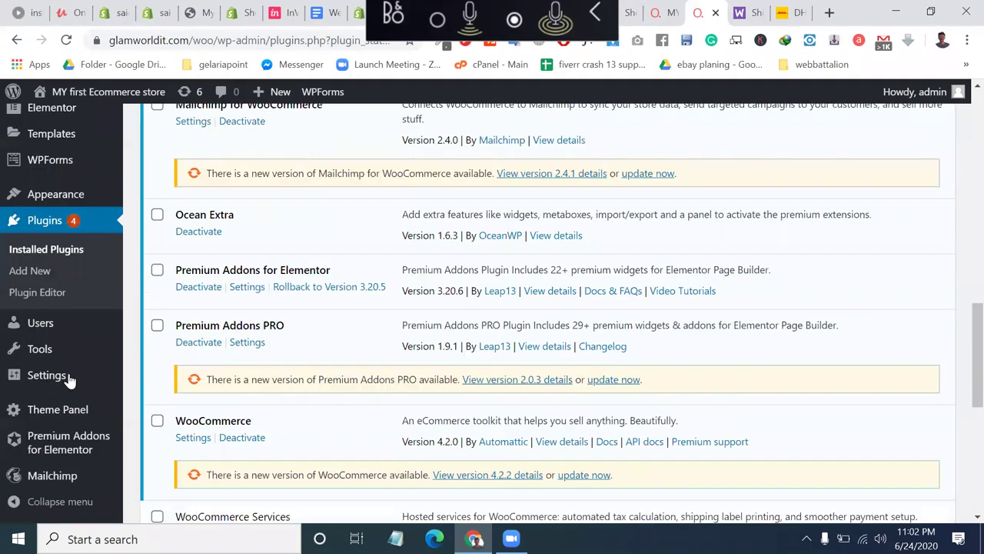
{"action": "scroll", "coordinate": [185, 110], "scroll_direction": "up", "scroll_amount": 3}
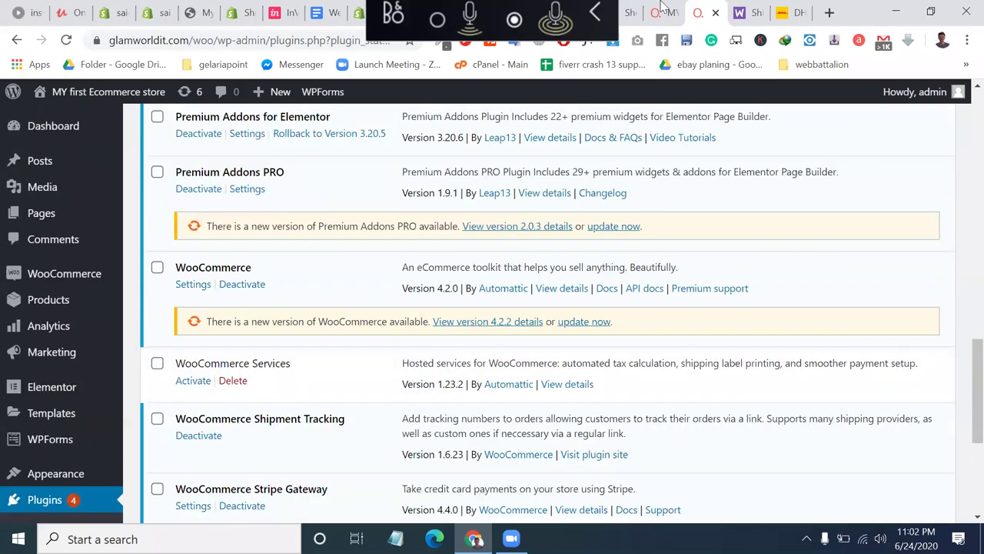
{"action": "scroll", "coordinate": [46, 136], "scroll_direction": "down", "scroll_amount": 2}
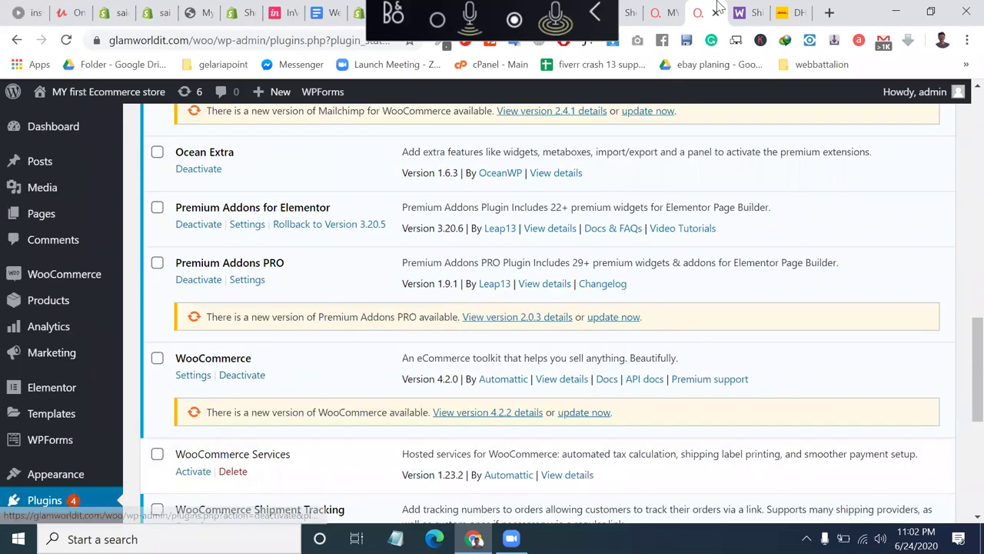
{"action": "left_click", "coordinate": [663, 12]}
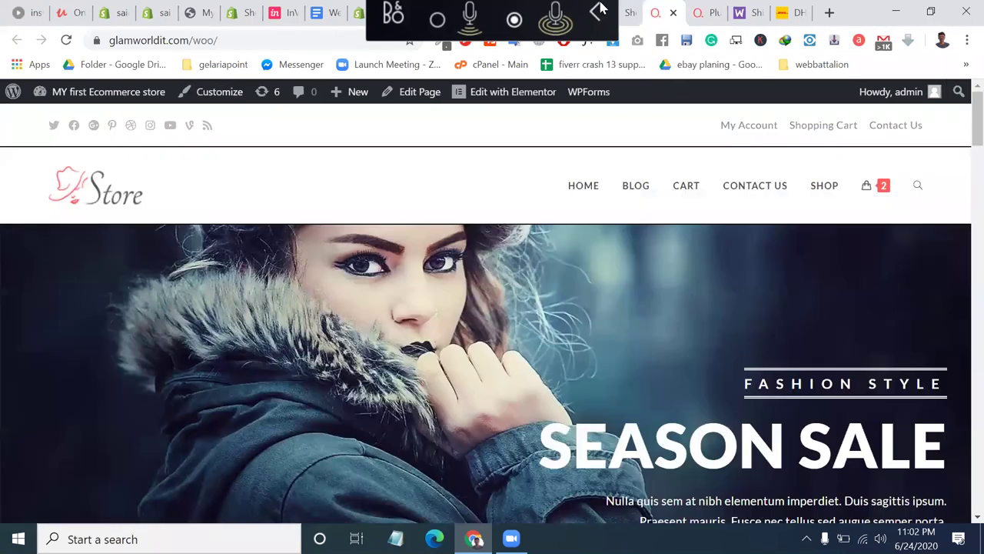
{"action": "left_click", "coordinate": [698, 12]}
{"action": "scroll", "coordinate": [185, 431], "scroll_direction": "down", "scroll_amount": 1}
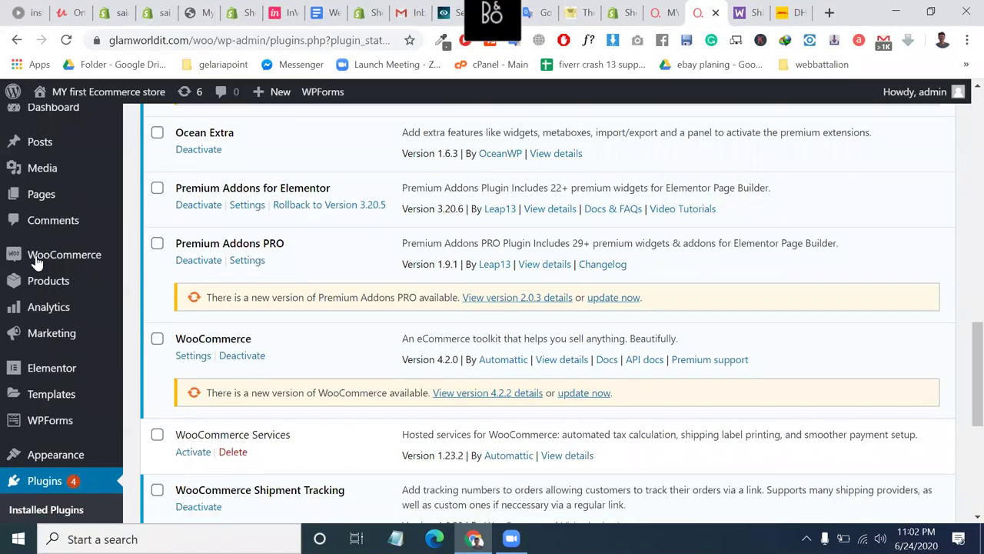
Open WooCommerce Orders and open the on-hold order from Apr 28, 2018 for editing.
{"action": "mouse_move", "coordinate": [36, 262]}
{"action": "left_click", "coordinate": [145, 280]}
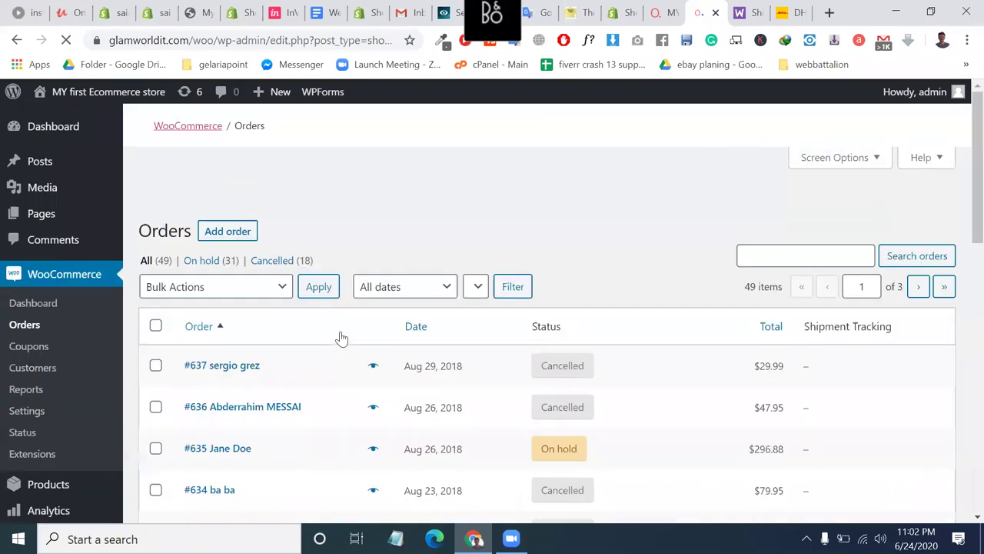
{"action": "scroll", "coordinate": [344, 338], "scroll_direction": "down", "scroll_amount": 4}
{"action": "scroll", "coordinate": [477, 291], "scroll_direction": "down", "scroll_amount": 5}
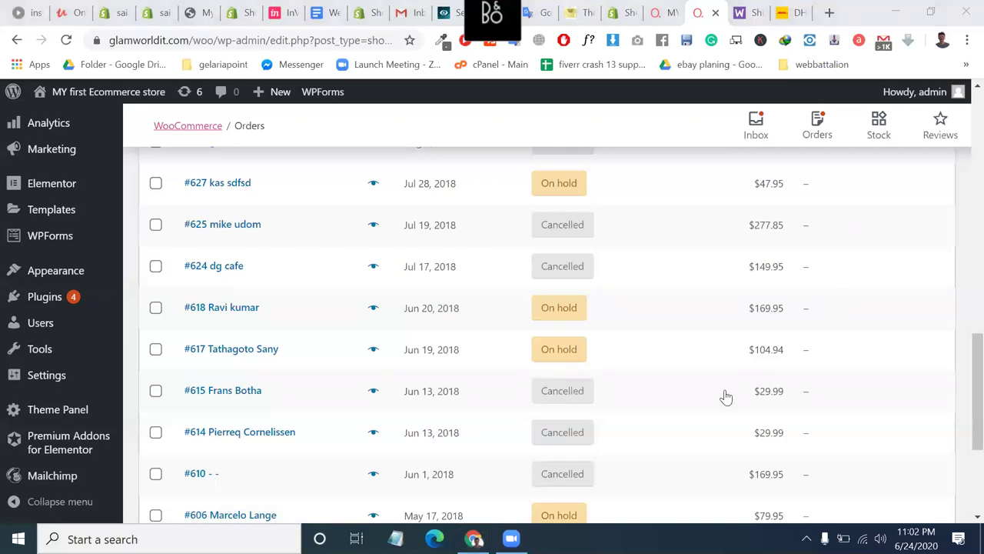
{"action": "scroll", "coordinate": [726, 395], "scroll_direction": "down", "scroll_amount": 3}
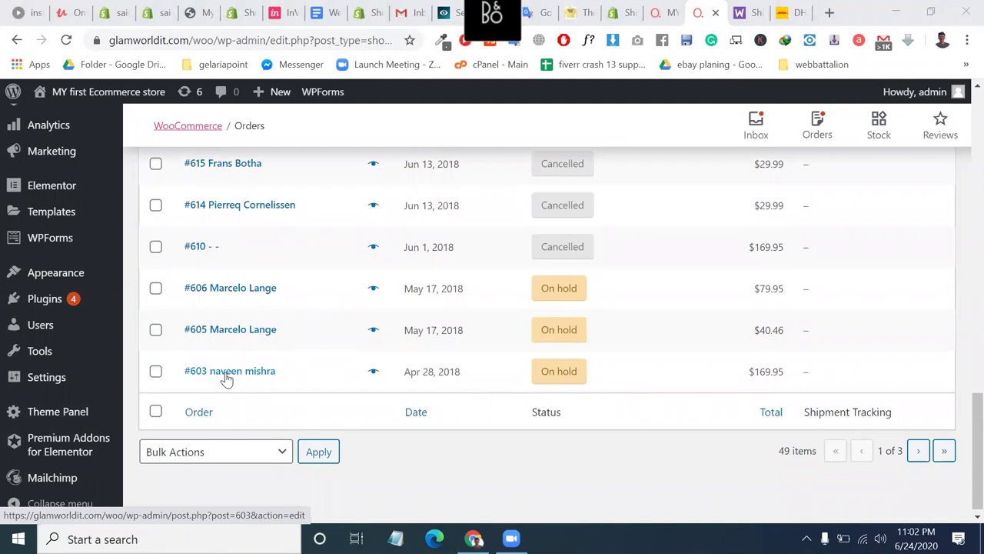
{"action": "scroll", "coordinate": [226, 378], "scroll_direction": "up", "scroll_amount": 4}
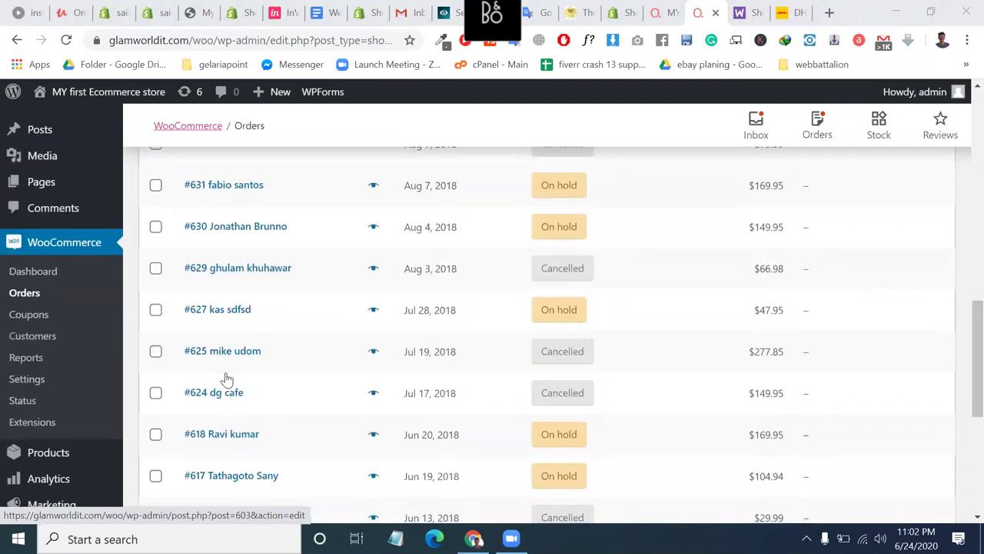
{"action": "scroll", "coordinate": [226, 380], "scroll_direction": "down", "scroll_amount": 4}
{"action": "left_click", "coordinate": [233, 413]}
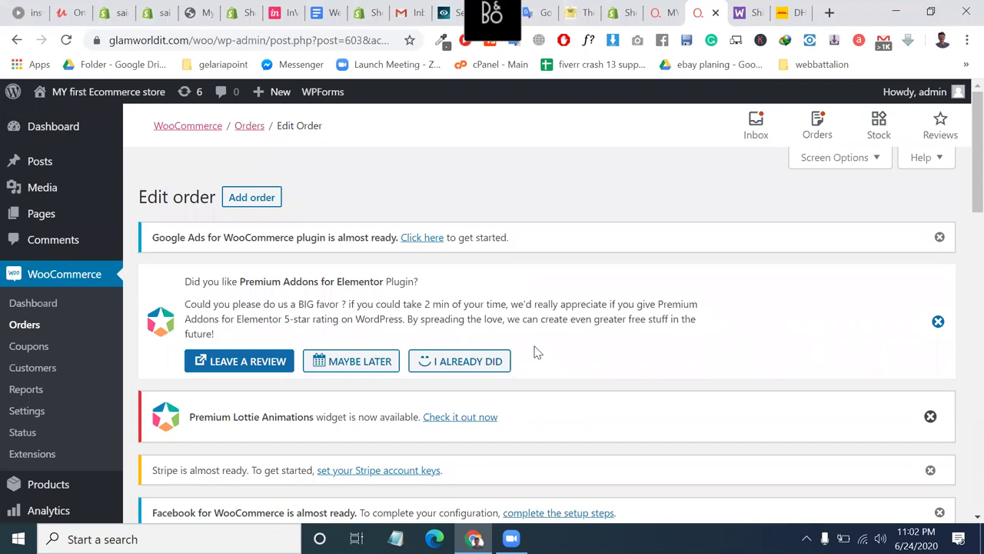
Review the available order actions on the Edit order page.
{"action": "scroll", "coordinate": [621, 386], "scroll_direction": "down", "scroll_amount": 6}
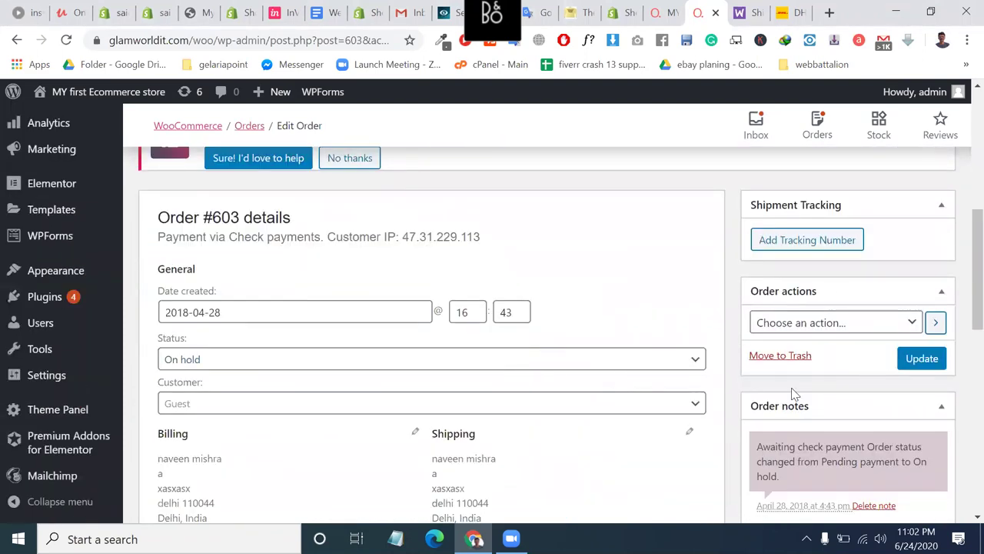
{"action": "scroll", "coordinate": [792, 387], "scroll_direction": "down", "scroll_amount": 1}
{"action": "left_click", "coordinate": [823, 312]}
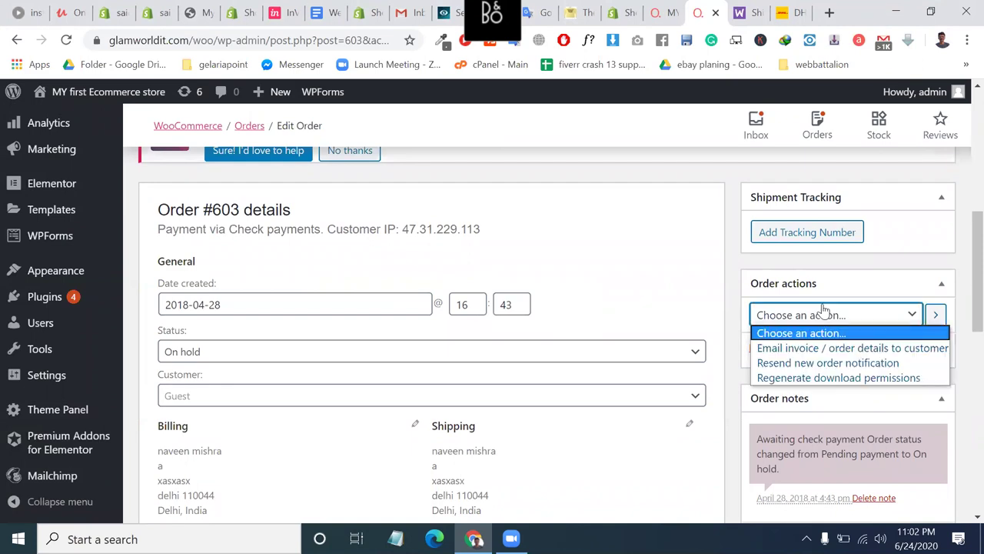
{"action": "scroll", "coordinate": [607, 390], "scroll_direction": "down", "scroll_amount": 4}
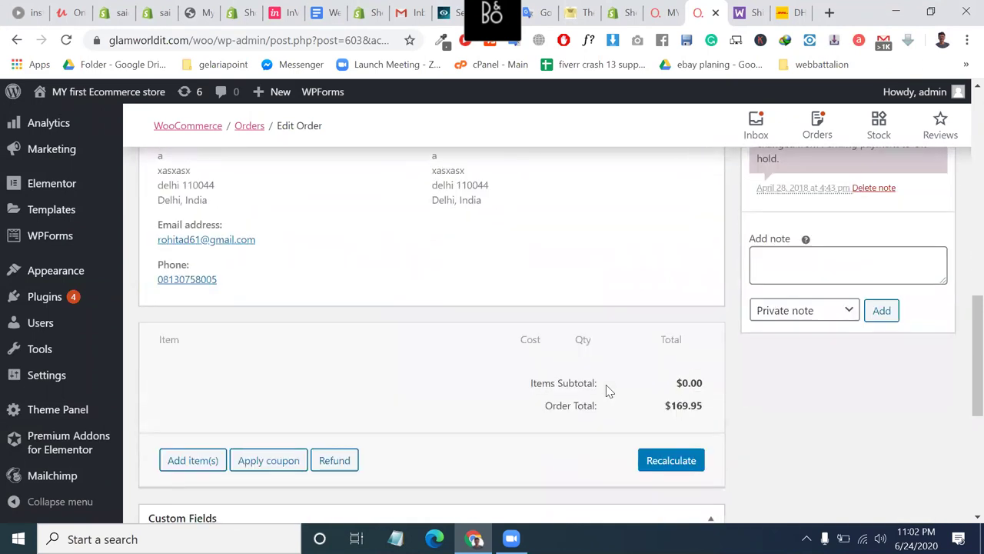
{"action": "scroll", "coordinate": [341, 394], "scroll_direction": "down", "scroll_amount": 3}
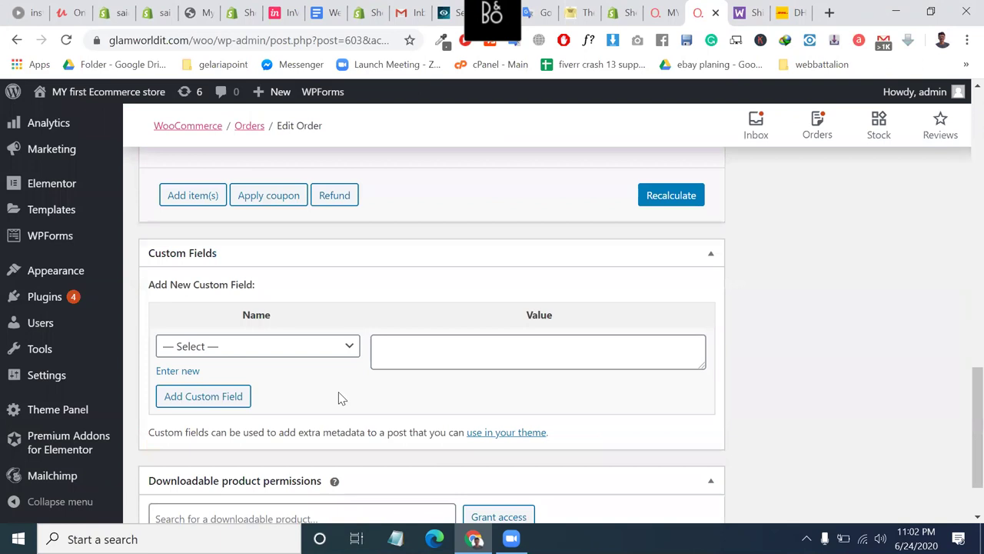
{"action": "scroll", "coordinate": [306, 387], "scroll_direction": "up", "scroll_amount": 4}
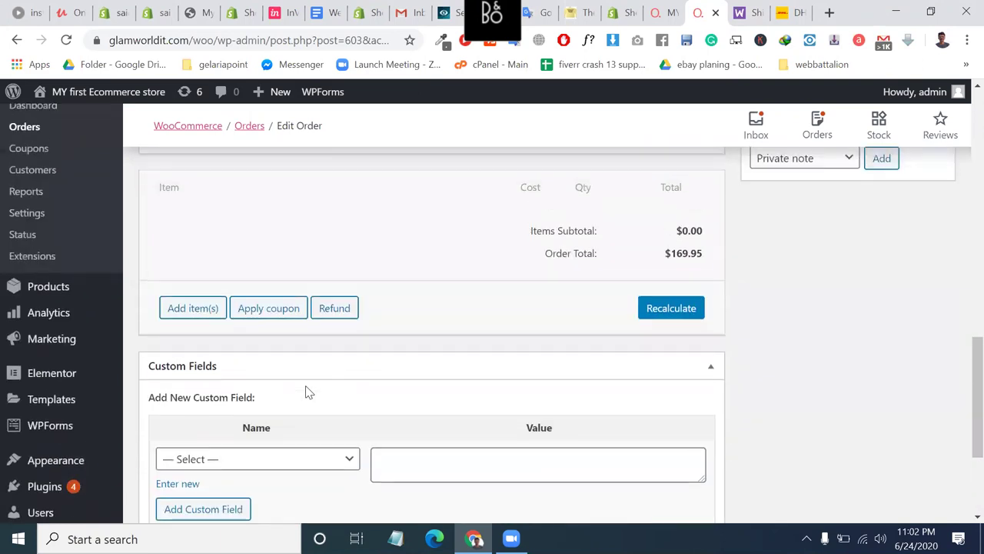
{"action": "scroll", "coordinate": [332, 310], "scroll_direction": "up", "scroll_amount": 4}
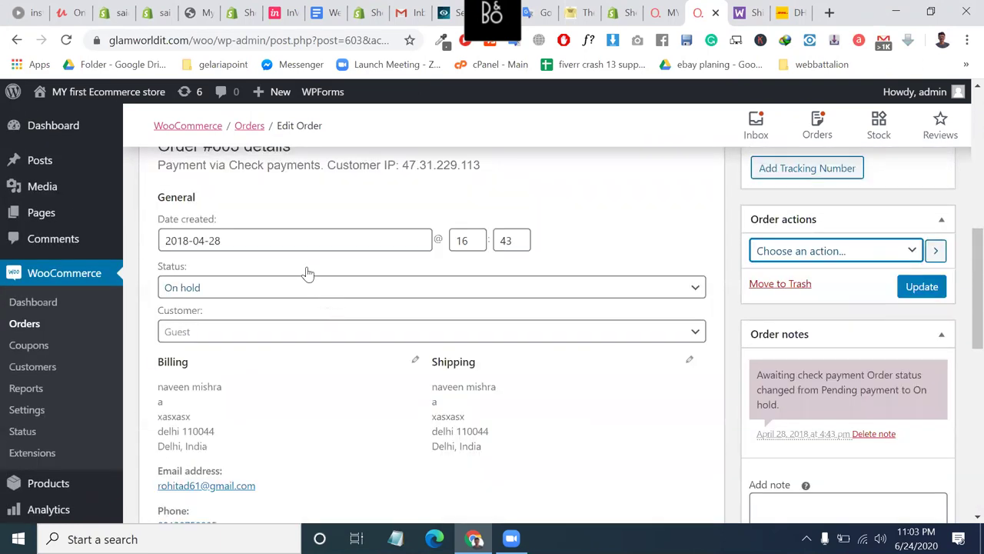
{"action": "scroll", "coordinate": [308, 273], "scroll_direction": "up", "scroll_amount": 1}
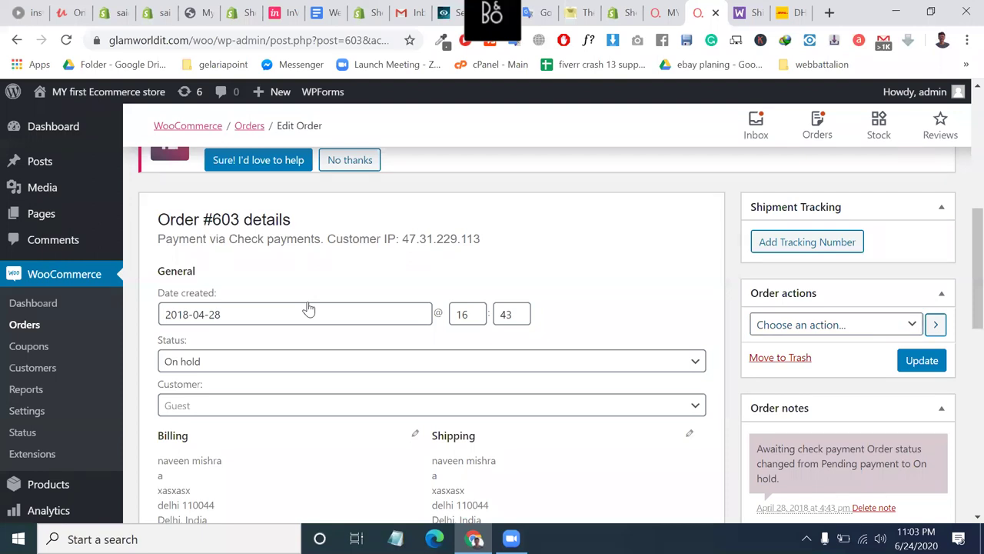
Change the order status from On hold to Processing.
{"action": "left_click", "coordinate": [266, 363]}
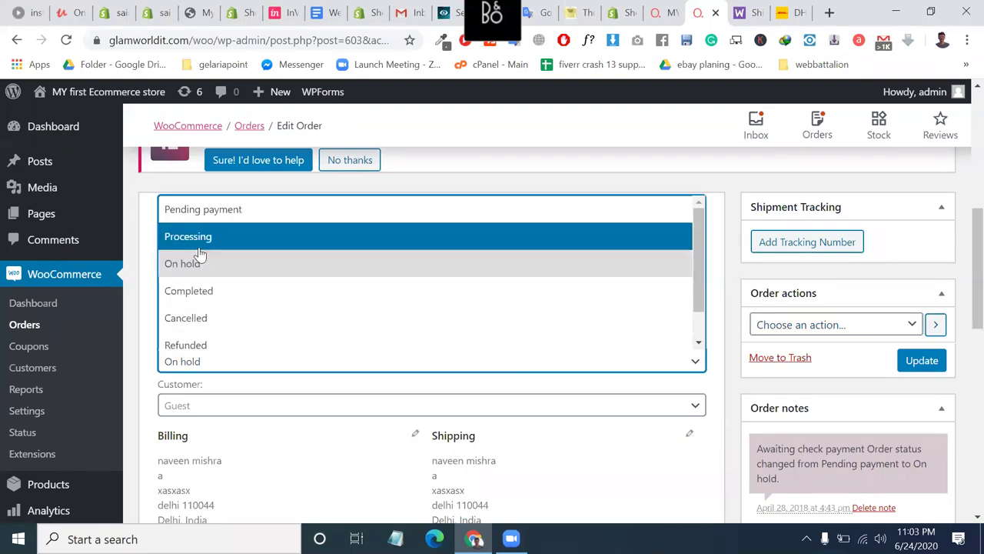
{"action": "left_click", "coordinate": [198, 247]}
{"action": "scroll", "coordinate": [341, 479], "scroll_direction": "down", "scroll_amount": 1}
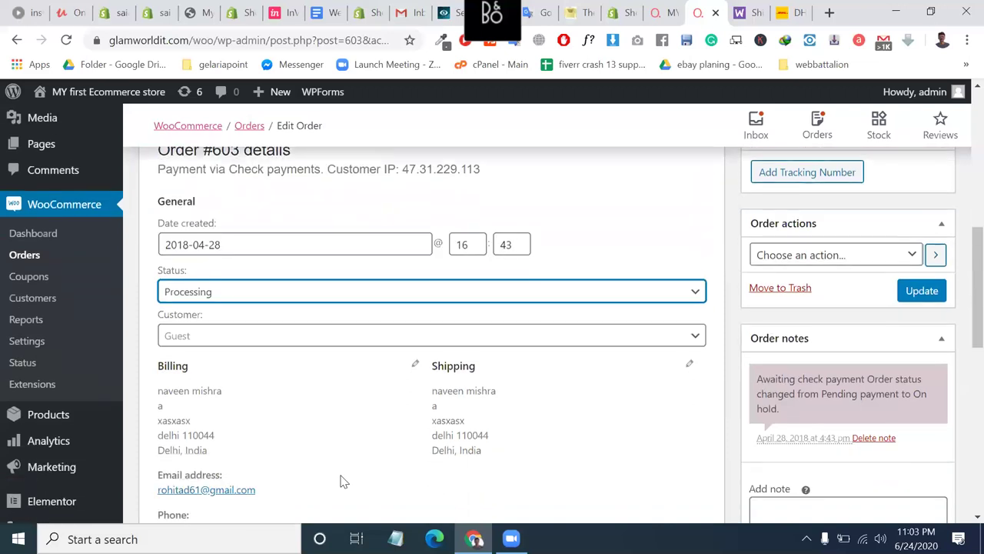
{"action": "scroll", "coordinate": [235, 389], "scroll_direction": "down", "scroll_amount": 1}
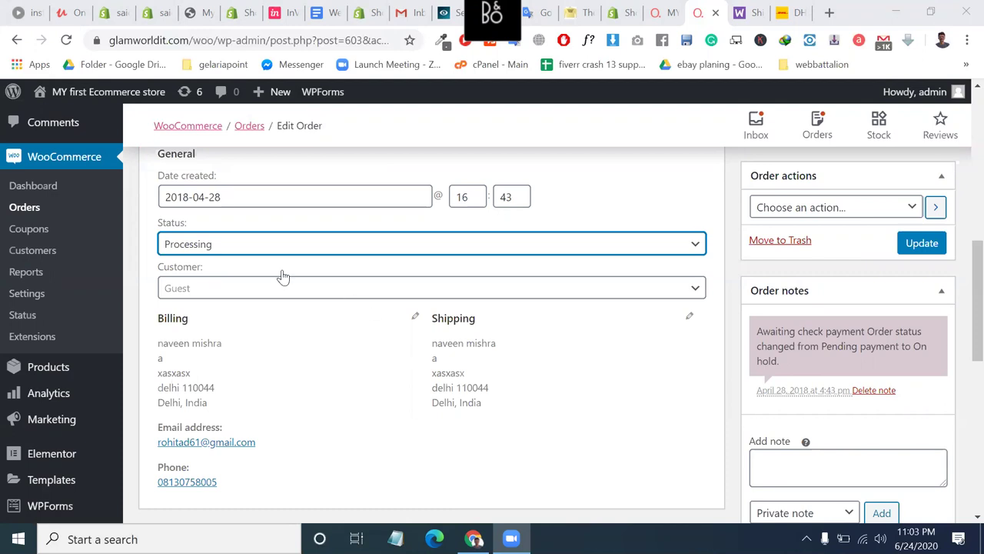
{"action": "left_click", "coordinate": [219, 244]}
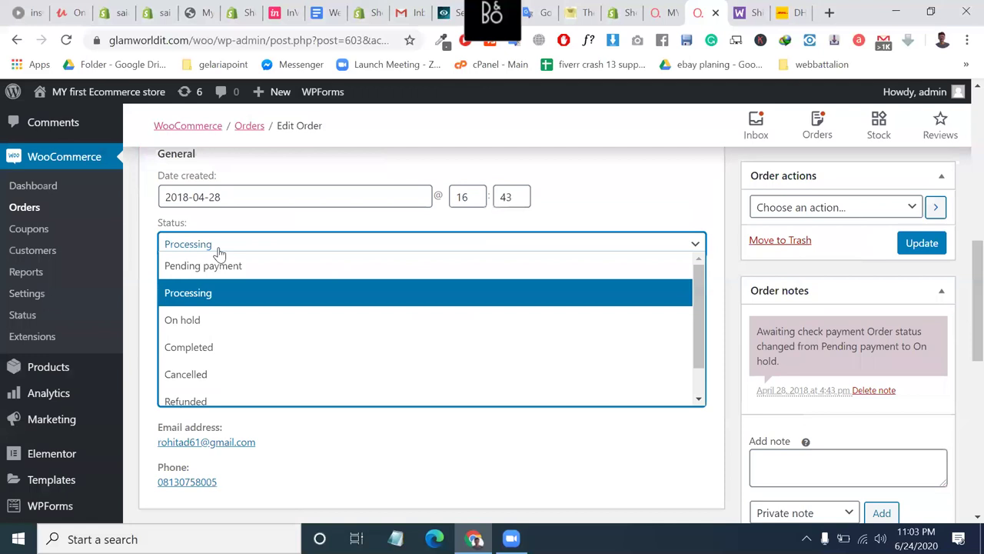
{"action": "left_click", "coordinate": [220, 244]}
{"action": "left_click", "coordinate": [219, 245]}
{"action": "left_click", "coordinate": [206, 293]}
Open the customer search and close it, leaving the customer as Guest.
{"action": "left_click", "coordinate": [279, 288]}
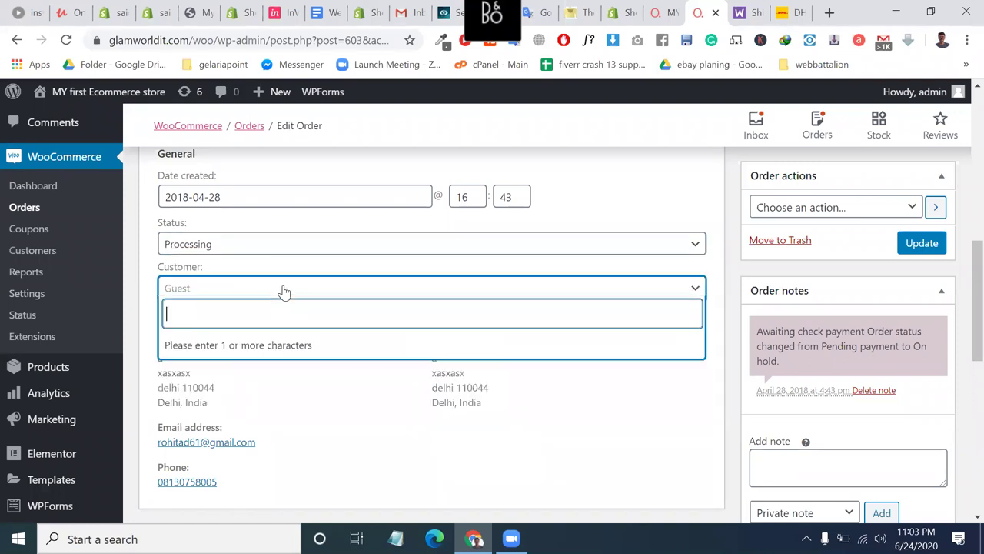
{"action": "left_click", "coordinate": [214, 270]}
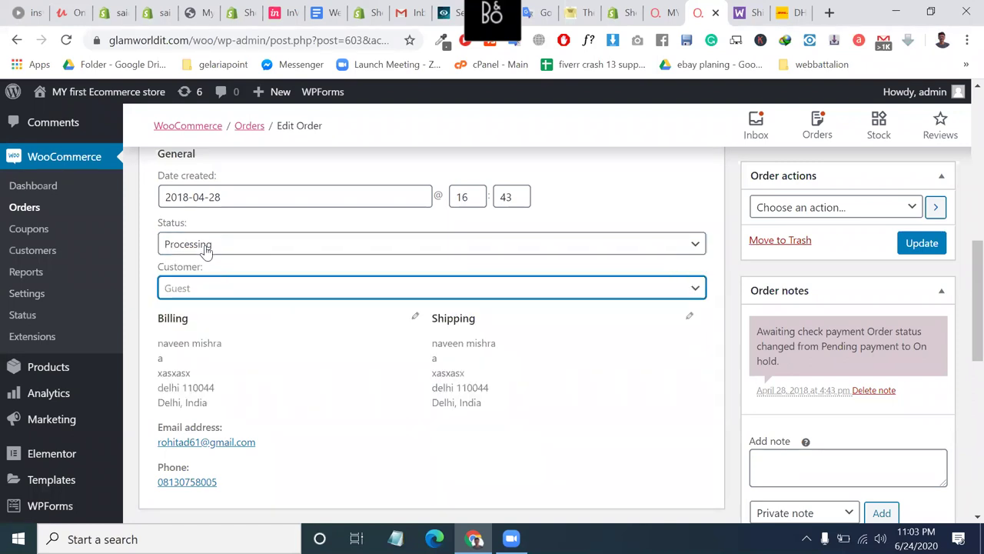
{"action": "scroll", "coordinate": [312, 334], "scroll_direction": "down", "scroll_amount": 1}
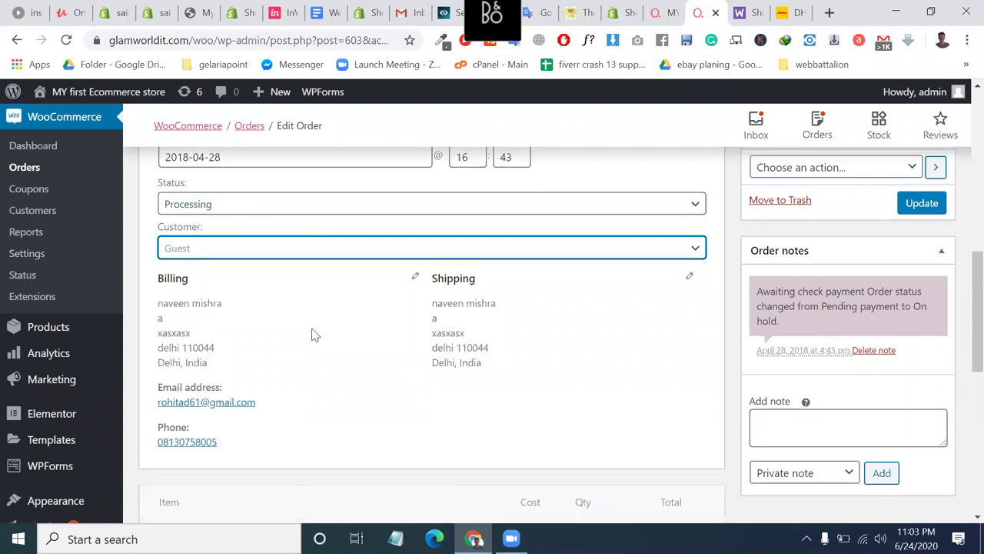
{"action": "scroll", "coordinate": [312, 334], "scroll_direction": "up", "scroll_amount": 3}
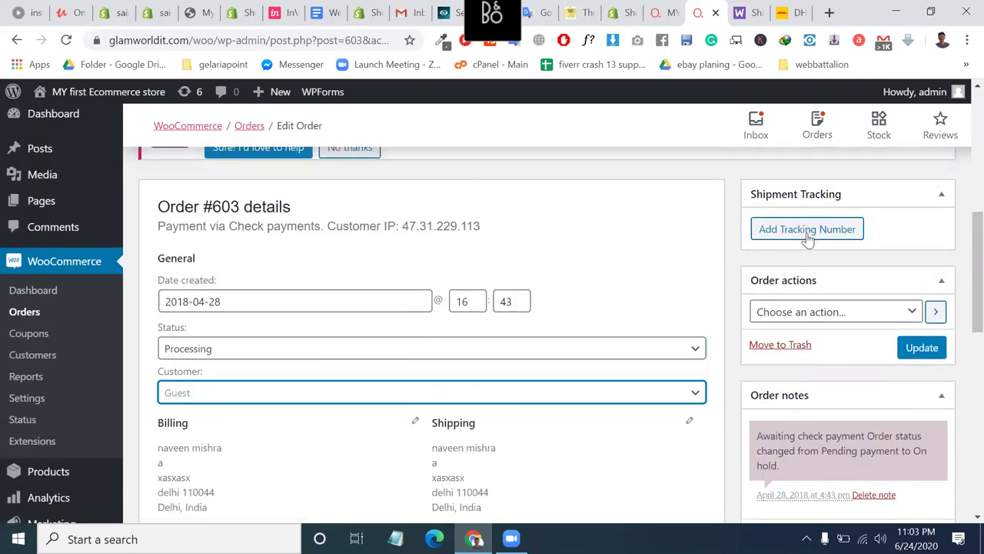
Add a new shipment tracking entry and choose Fedex under United States as provider.
{"action": "left_click", "coordinate": [806, 230]}
{"action": "left_click", "coordinate": [815, 246]}
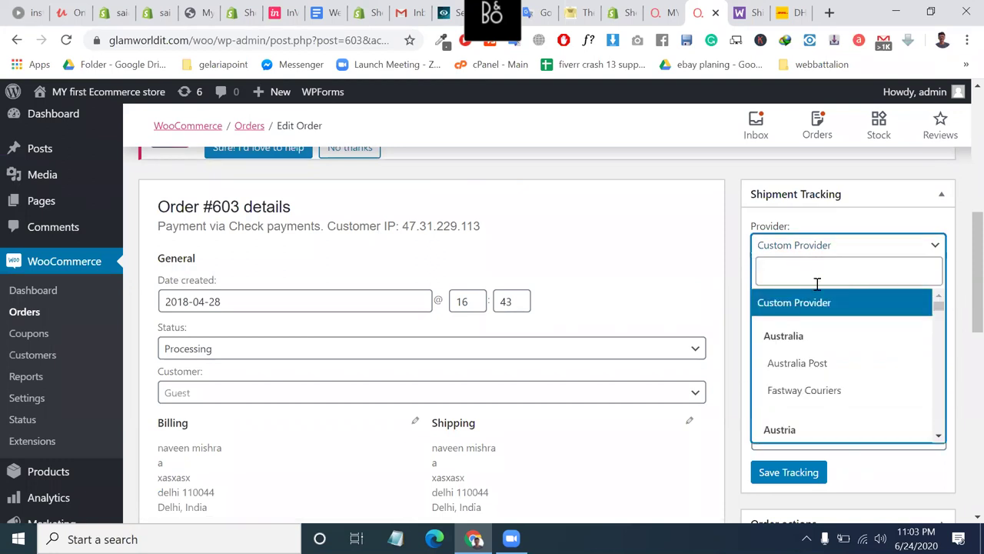
{"action": "left_click", "coordinate": [806, 277]}
{"action": "type", "text": "uni"}
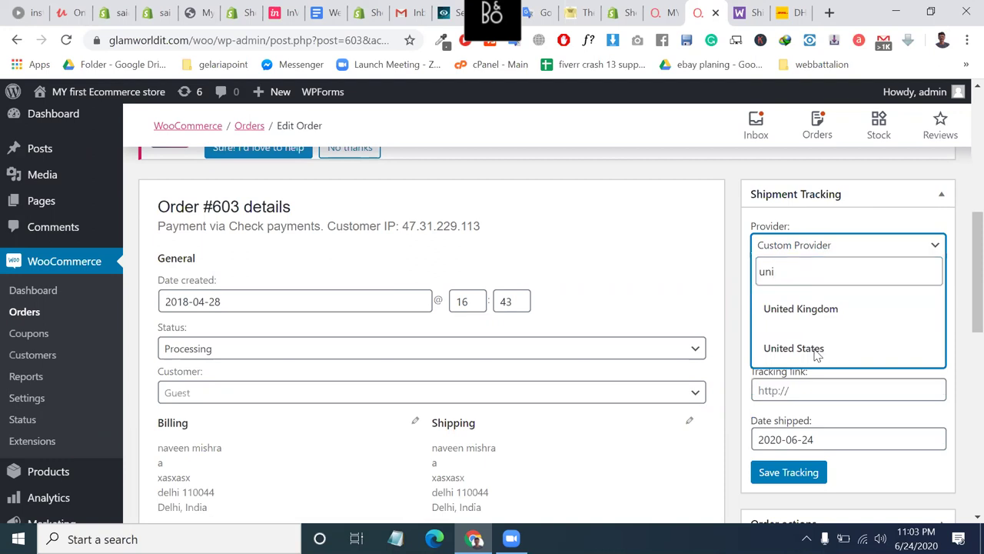
{"action": "left_click", "coordinate": [785, 269]}
{"action": "key", "text": "BackSpace"}
{"action": "key", "text": "BackSpace"}
{"action": "key", "text": "Down"}
{"action": "key", "text": "Down"}
{"action": "key", "text": "Down"}
{"action": "key", "text": "Down"}
{"action": "key", "text": "Down"}
{"action": "key", "text": "Down"}
{"action": "key", "text": "Down"}
{"action": "key", "text": "Down"}
{"action": "key", "text": "Down"}
{"action": "key", "text": "Down"}
{"action": "key", "text": "Down"}
{"action": "key", "text": "Down"}
{"action": "key", "text": "Down"}
{"action": "key", "text": "Down"}
{"action": "key", "text": "Down"}
{"action": "key", "text": "Down"}
{"action": "key", "text": "Down"}
{"action": "key", "text": "Down"}
{"action": "key", "text": "Down"}
{"action": "key", "text": "Down"}
{"action": "key", "text": "Down"}
{"action": "key", "text": "Down"}
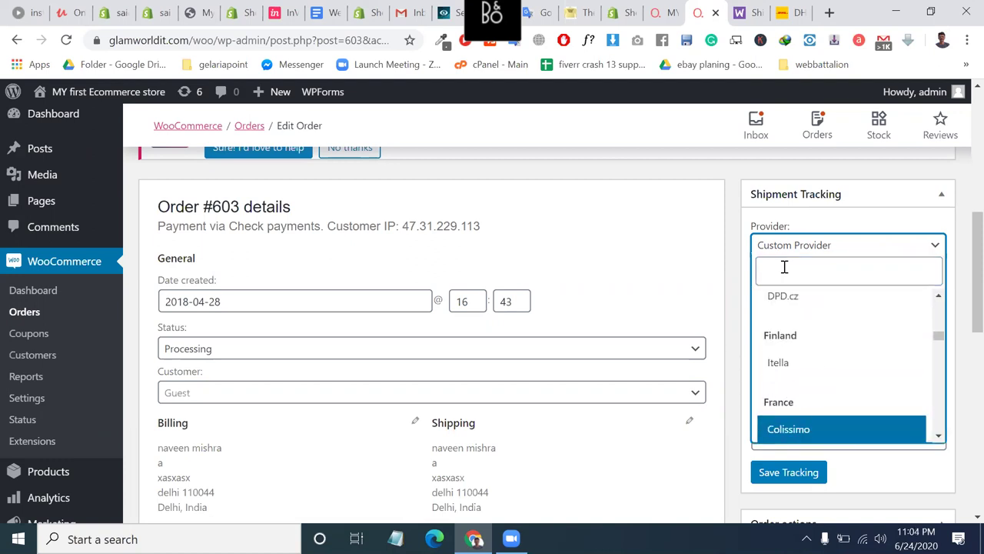
{"action": "key", "text": "Down"}
{"action": "key", "text": "Down"}
{"action": "key", "text": "Down"}
{"action": "key", "text": "Down"}
{"action": "key", "text": "Down"}
{"action": "key", "text": "Down"}
{"action": "key", "text": "Down"}
{"action": "key", "text": "Down"}
{"action": "key", "text": "Down"}
{"action": "key", "text": "Down"}
{"action": "key", "text": "Down"}
{"action": "key", "text": "Down"}
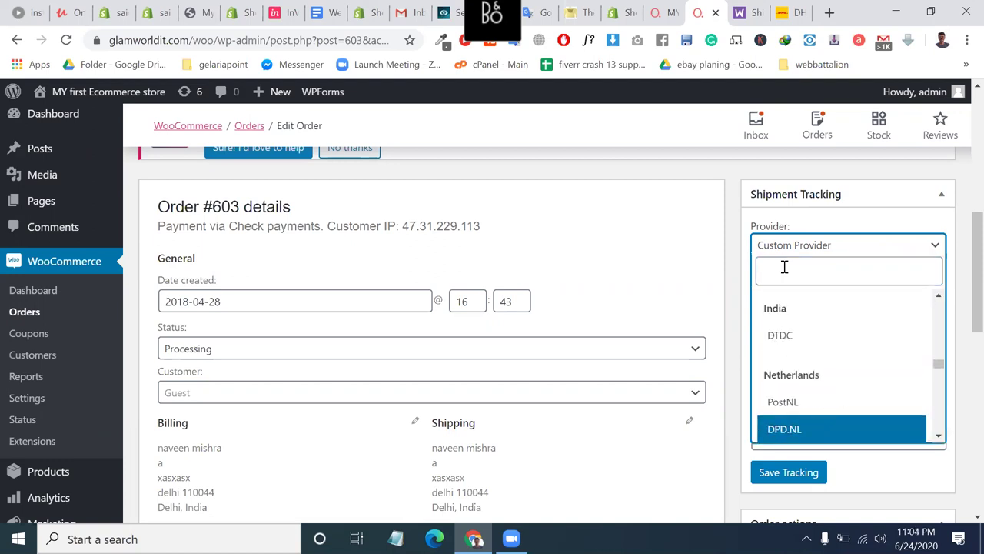
{"action": "key", "text": "Down"}
{"action": "key", "text": "Down"}
{"action": "key", "text": "Down"}
{"action": "key", "text": "Down"}
{"action": "key", "text": "Down"}
{"action": "key", "text": "Down"}
{"action": "key", "text": "Down"}
{"action": "key", "text": "Down"}
{"action": "key", "text": "Down"}
{"action": "key", "text": "Down"}
{"action": "key", "text": "Down"}
{"action": "key", "text": "Down"}
{"action": "key", "text": "Down"}
{"action": "key", "text": "Down"}
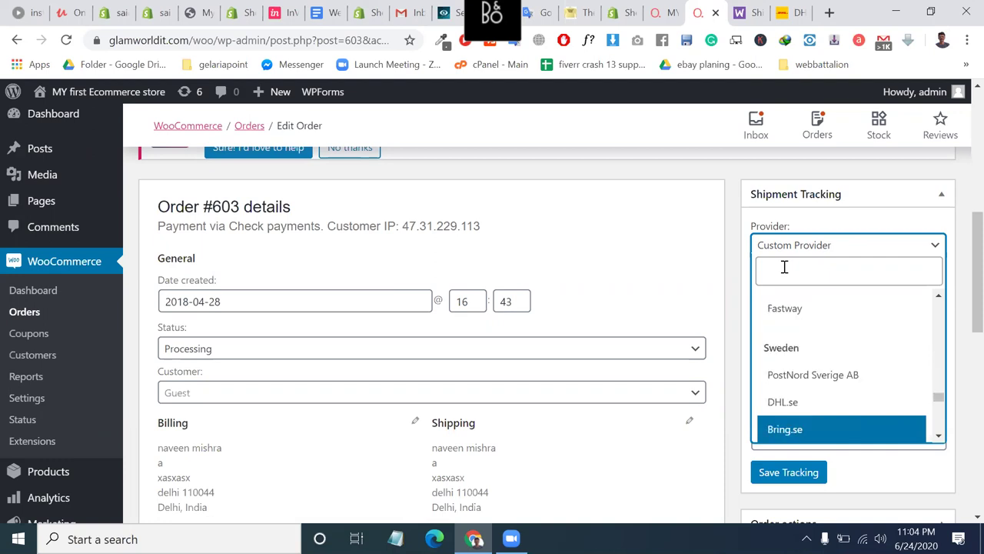
{"action": "key", "text": "Down"}
{"action": "key", "text": "Down"}
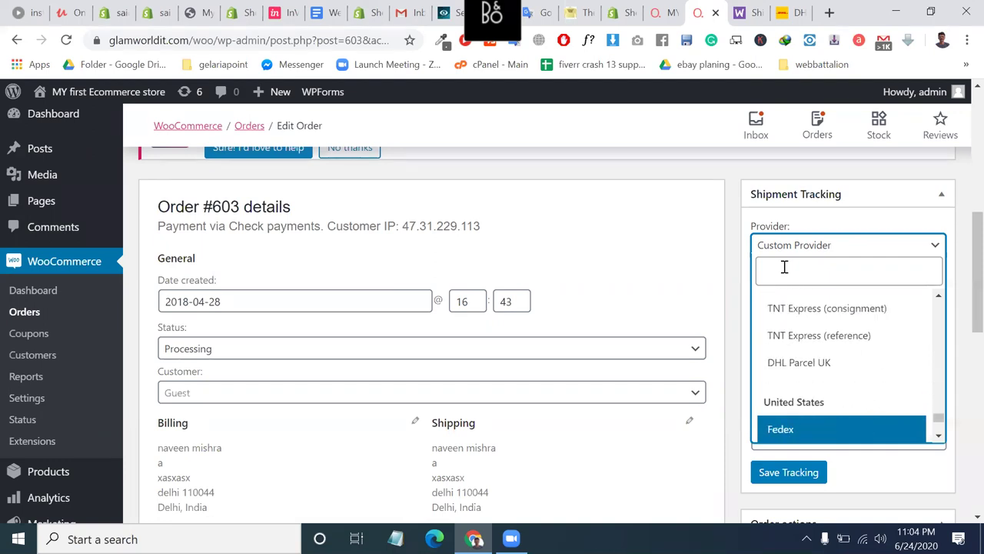
{"action": "key", "text": "Up"}
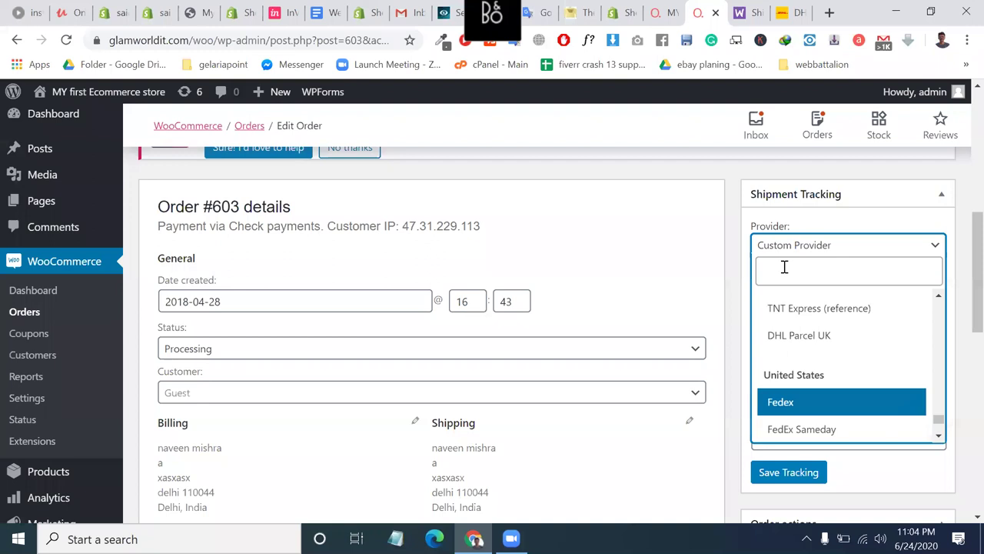
{"action": "left_click", "coordinate": [804, 402]}
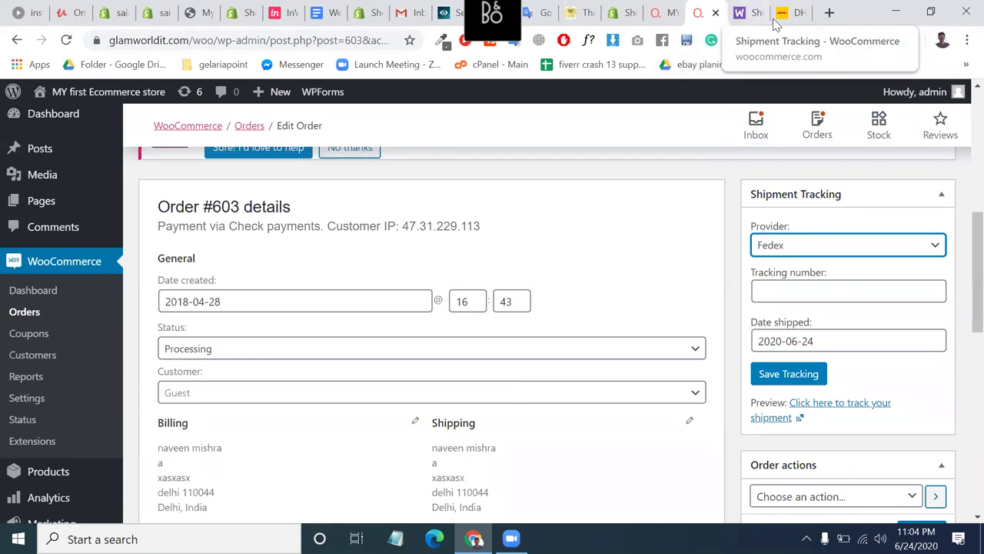
Enter the Fedex tracking number, set the shipped date to 2020-06-25, and save the tracking.
{"action": "left_click", "coordinate": [813, 292]}
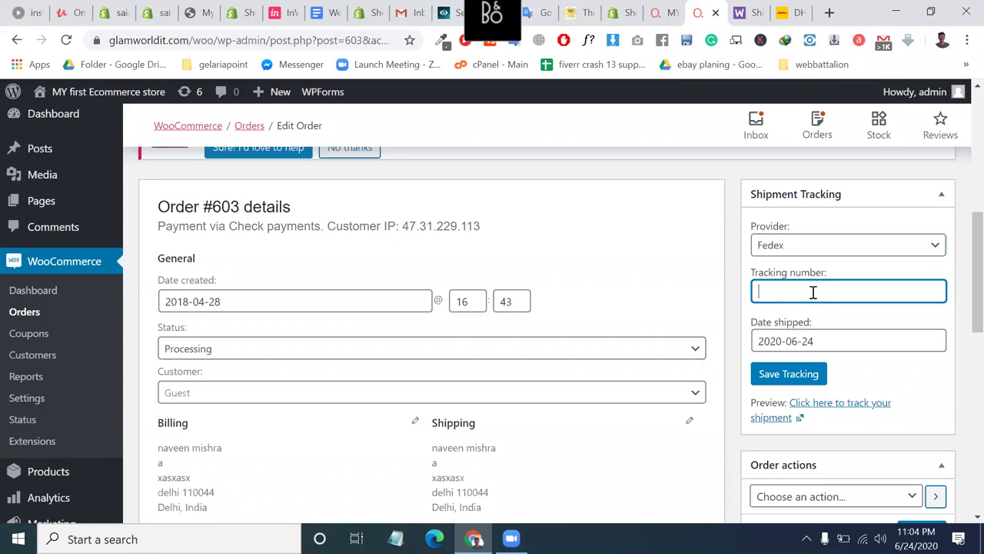
{"action": "type", "text": "5849078907890"}
{"action": "double_click", "coordinate": [813, 292]}
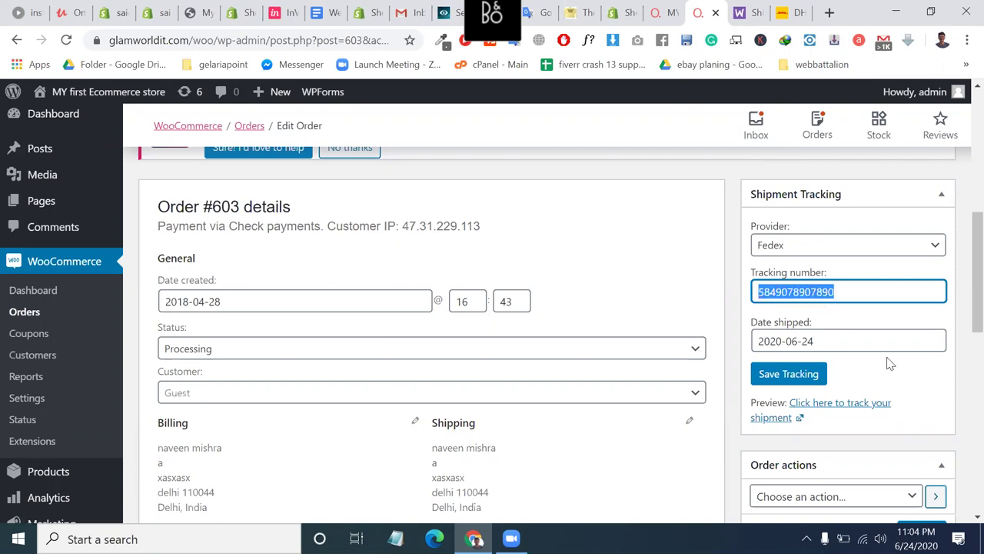
{"action": "left_click", "coordinate": [834, 343]}
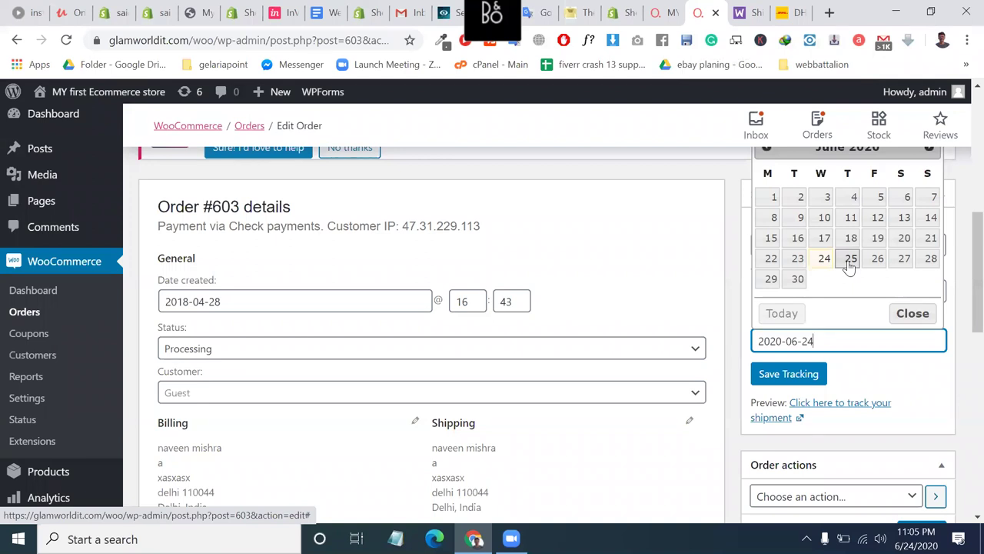
{"action": "left_click", "coordinate": [850, 260]}
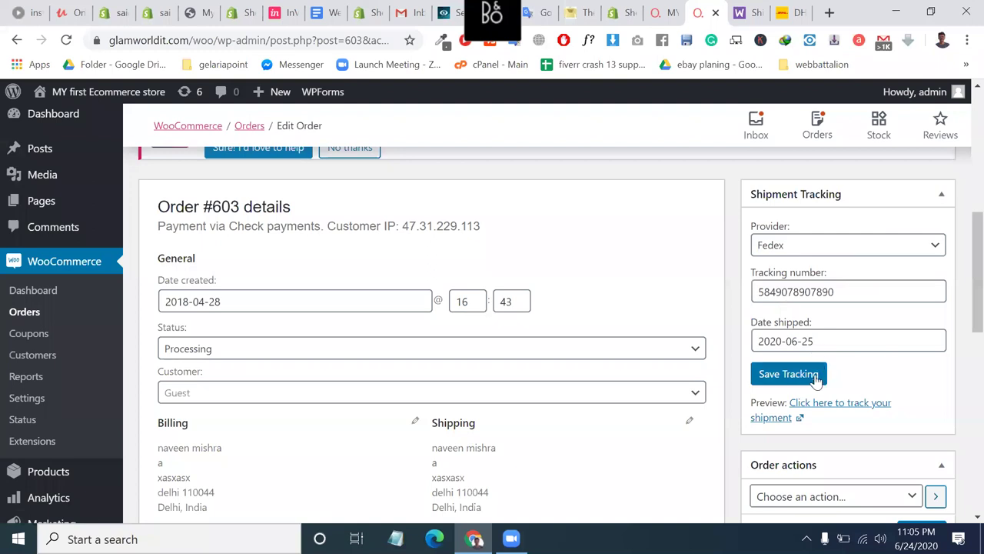
{"action": "left_click", "coordinate": [789, 374]}
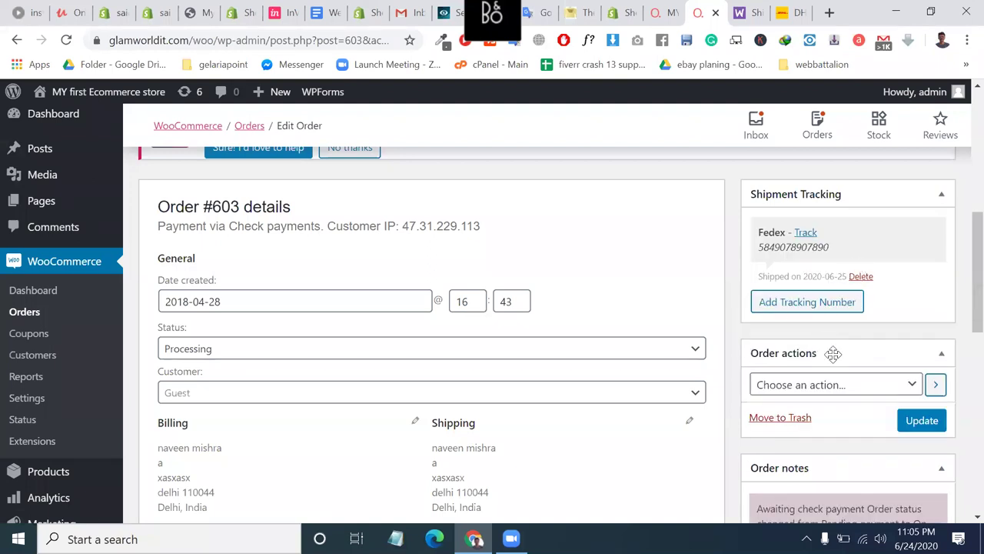
{"action": "scroll", "coordinate": [834, 355], "scroll_direction": "down", "scroll_amount": 1}
Choose 'Email invoice / order details to customer' in Order actions and update the order.
{"action": "left_click", "coordinate": [833, 359]}
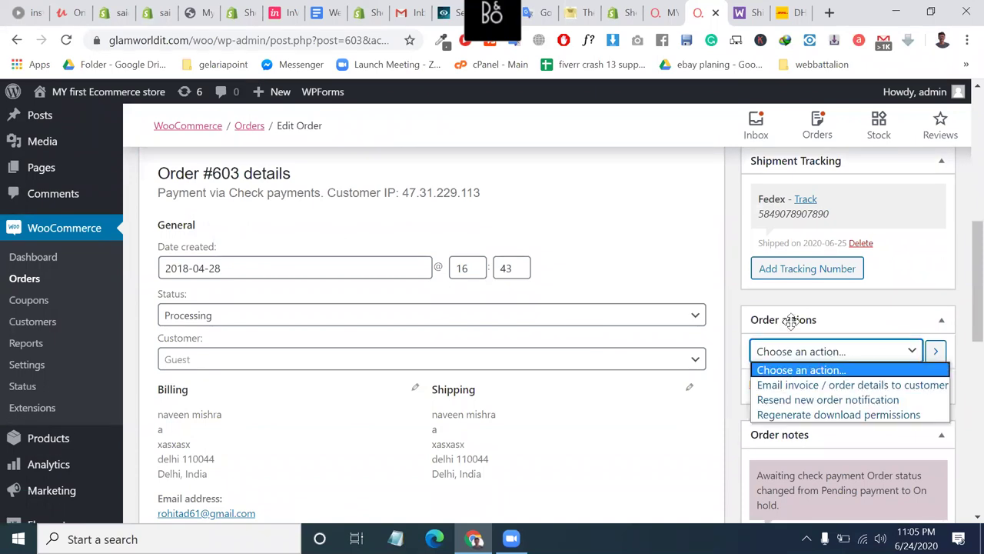
{"action": "left_click", "coordinate": [808, 389]}
{"action": "left_click", "coordinate": [915, 388]}
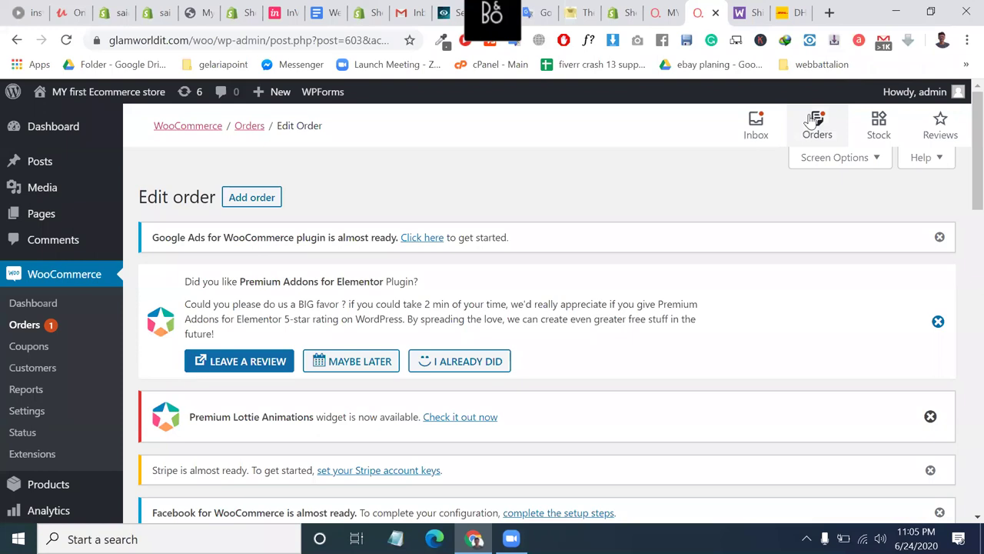
{"action": "left_click", "coordinate": [744, 12]}
{"action": "left_click", "coordinate": [714, 10]}
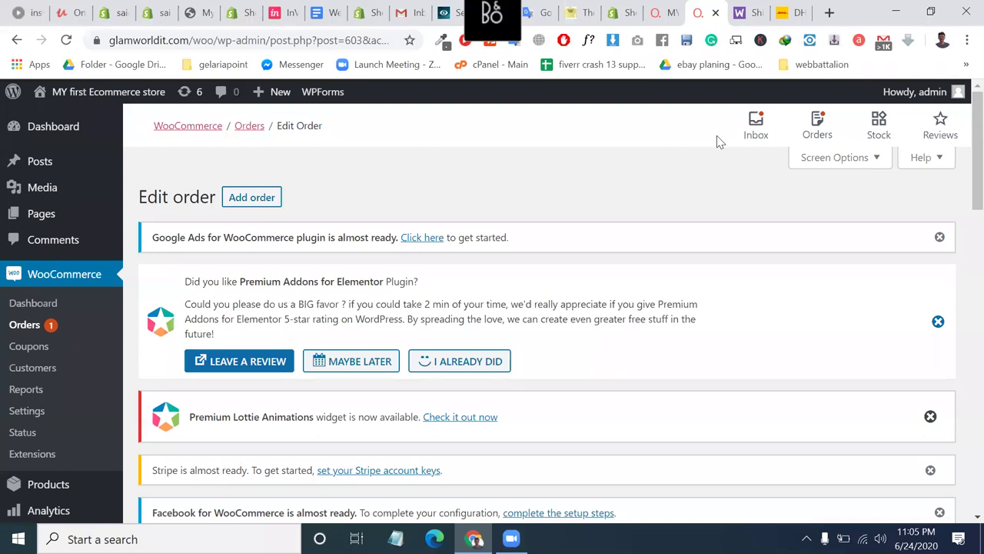
{"action": "scroll", "coordinate": [717, 135], "scroll_direction": "down", "scroll_amount": 6}
{"action": "scroll", "coordinate": [717, 135], "scroll_direction": "up", "scroll_amount": 1}
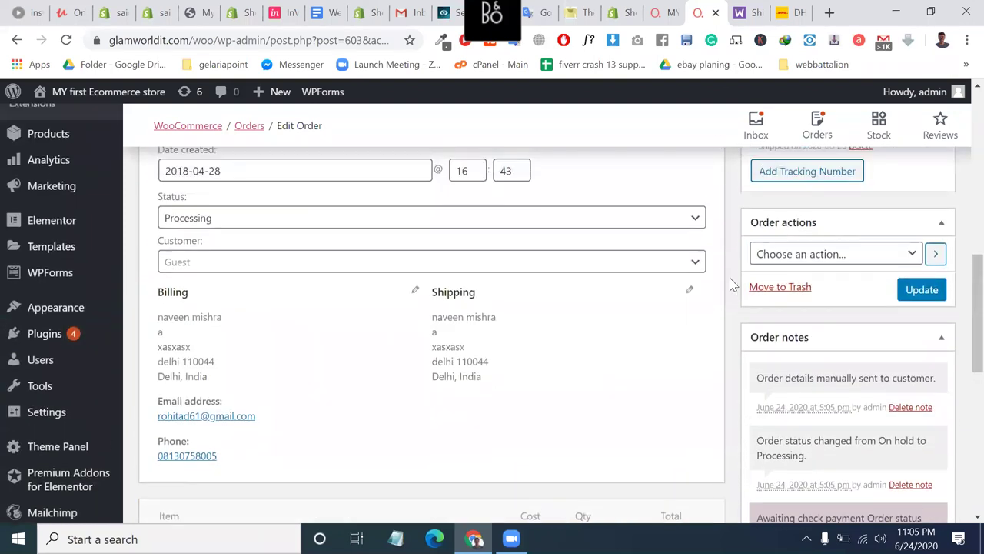
{"action": "left_click", "coordinate": [903, 290]}
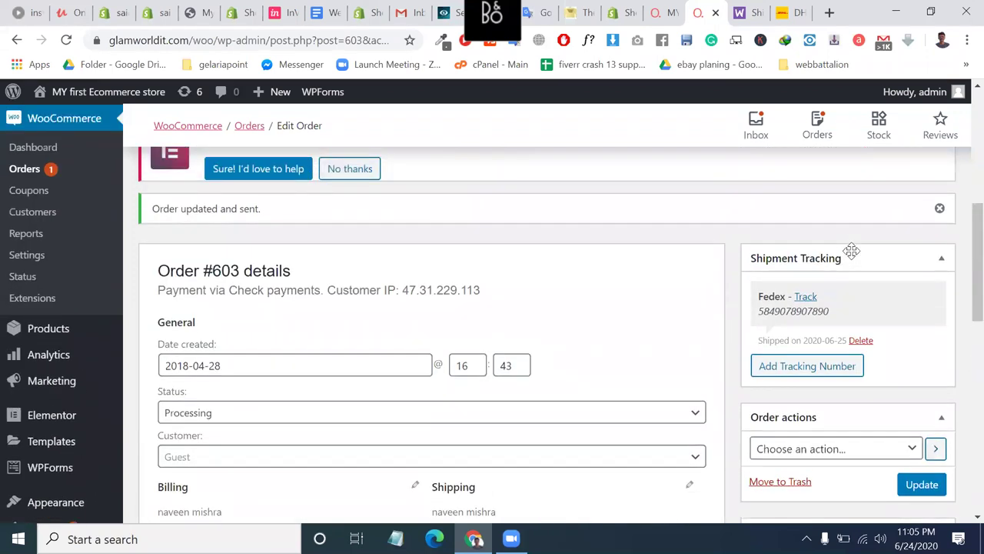
{"action": "scroll", "coordinate": [851, 252], "scroll_direction": "up", "scroll_amount": 5}
{"action": "scroll", "coordinate": [852, 254], "scroll_direction": "down", "scroll_amount": 5}
{"action": "scroll", "coordinate": [439, 201], "scroll_direction": "up", "scroll_amount": 4}
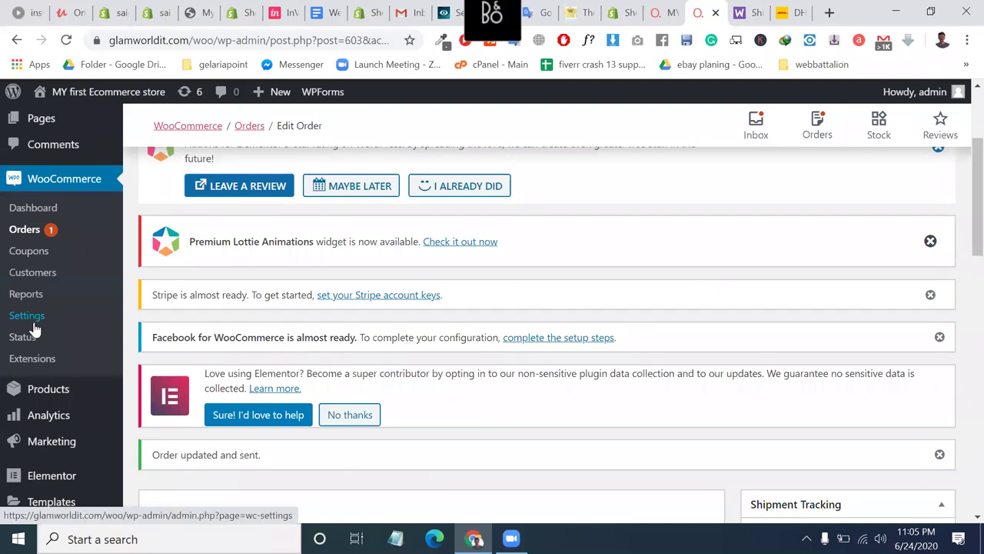
Open WooCommerce Settings in a new tab, review General settings, and go to Emails.
{"action": "right_click", "coordinate": [33, 329]}
{"action": "left_click", "coordinate": [189, 83]}
{"action": "left_click", "coordinate": [727, 9]}
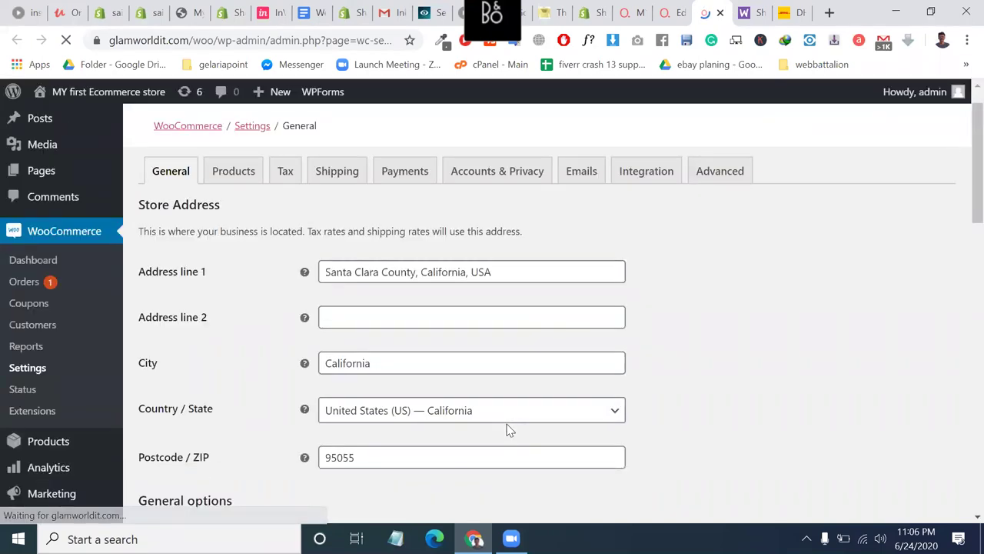
{"action": "scroll", "coordinate": [508, 429], "scroll_direction": "down", "scroll_amount": 2}
{"action": "scroll", "coordinate": [507, 430], "scroll_direction": "up", "scroll_amount": 1}
{"action": "scroll", "coordinate": [507, 430], "scroll_direction": "down", "scroll_amount": 3}
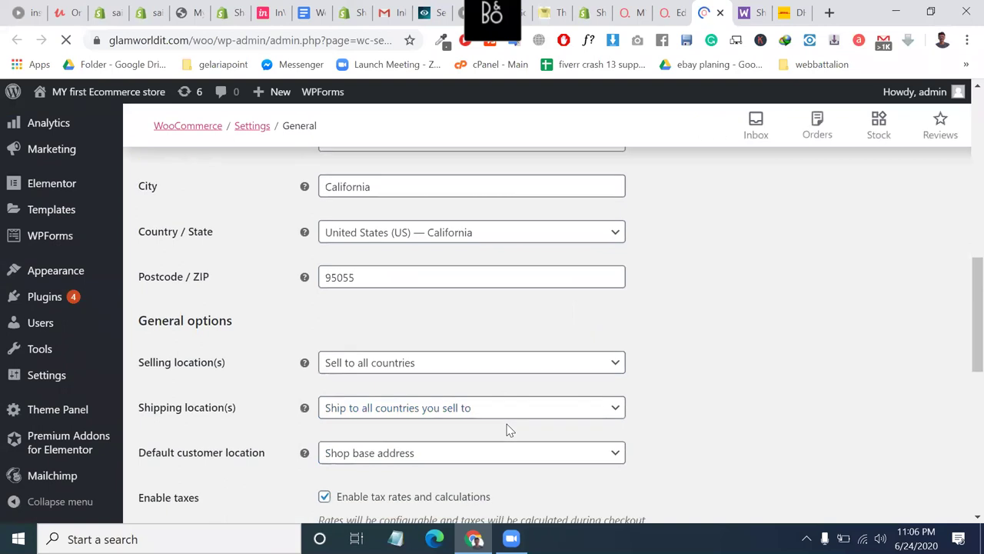
{"action": "scroll", "coordinate": [507, 430], "scroll_direction": "down", "scroll_amount": 2}
{"action": "scroll", "coordinate": [508, 430], "scroll_direction": "down", "scroll_amount": 2}
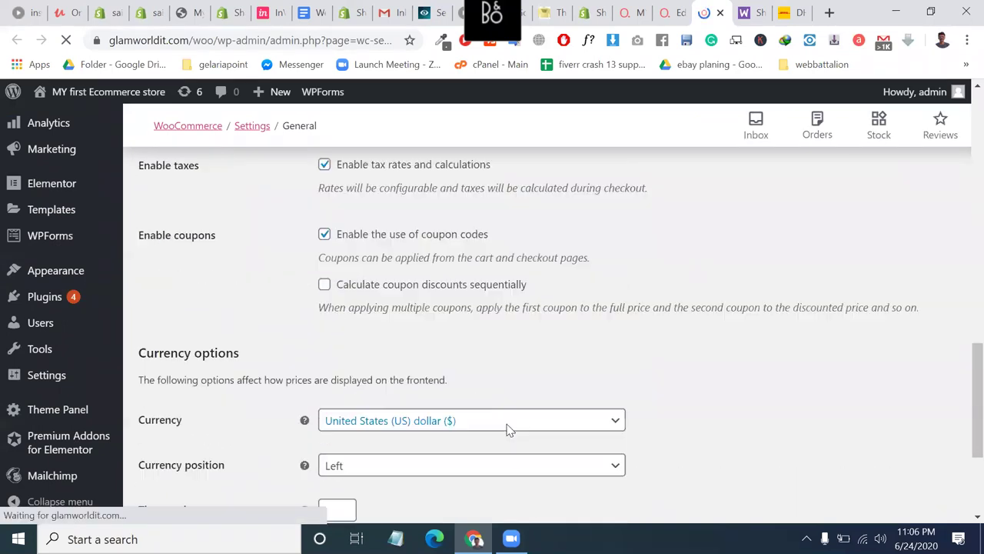
{"action": "scroll", "coordinate": [508, 429], "scroll_direction": "down", "scroll_amount": 2}
{"action": "scroll", "coordinate": [300, 377], "scroll_direction": "down", "scroll_amount": 1}
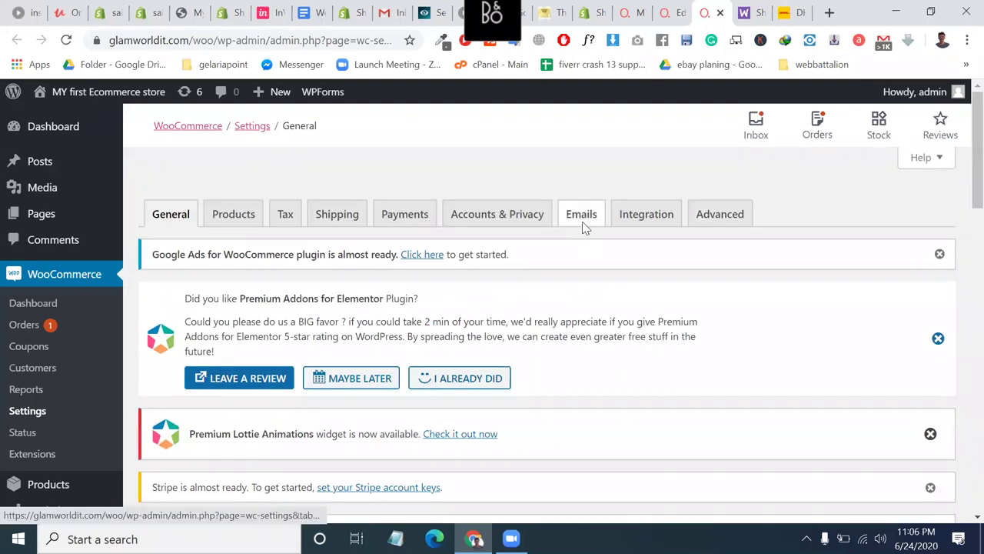
{"action": "left_click", "coordinate": [583, 219]}
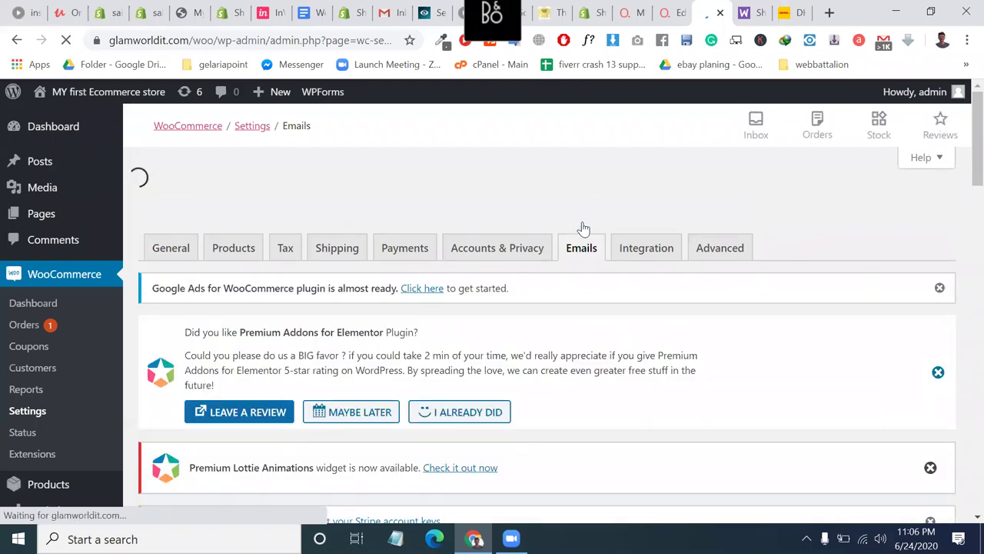
Review the email notifications list, checking the New order recipient address.
{"action": "scroll", "coordinate": [583, 229], "scroll_direction": "down", "scroll_amount": 3}
{"action": "scroll", "coordinate": [736, 292], "scroll_direction": "down", "scroll_amount": 1}
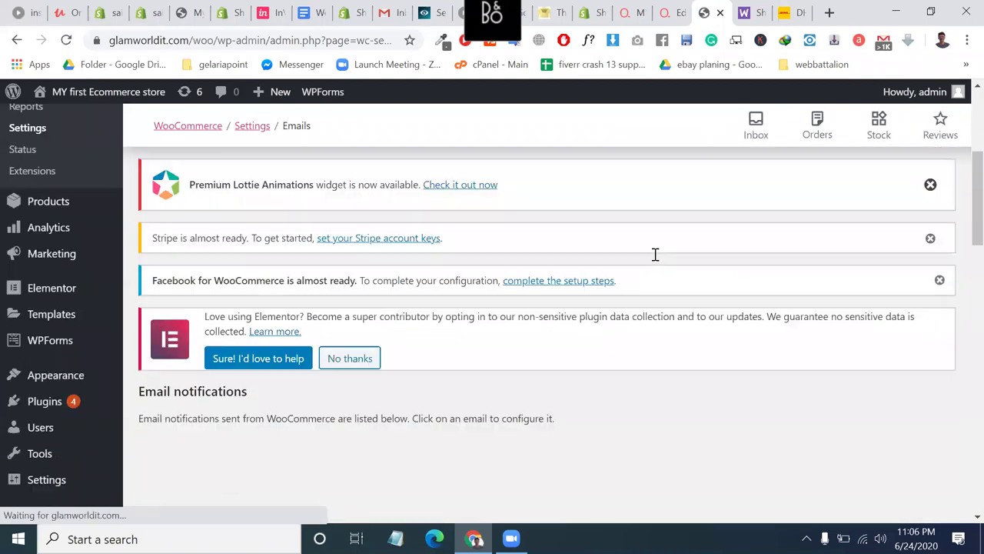
{"action": "scroll", "coordinate": [656, 255], "scroll_direction": "down", "scroll_amount": 3}
{"action": "triple_click", "coordinate": [658, 256]}
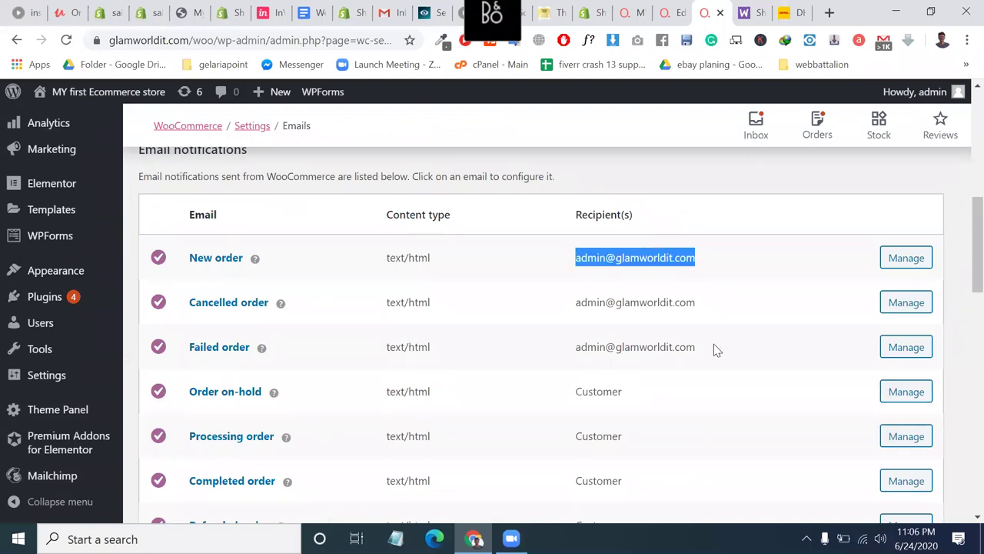
{"action": "scroll", "coordinate": [716, 350], "scroll_direction": "down", "scroll_amount": 2}
{"action": "scroll", "coordinate": [716, 350], "scroll_direction": "down", "scroll_amount": 2}
{"action": "scroll", "coordinate": [715, 350], "scroll_direction": "down", "scroll_amount": 2}
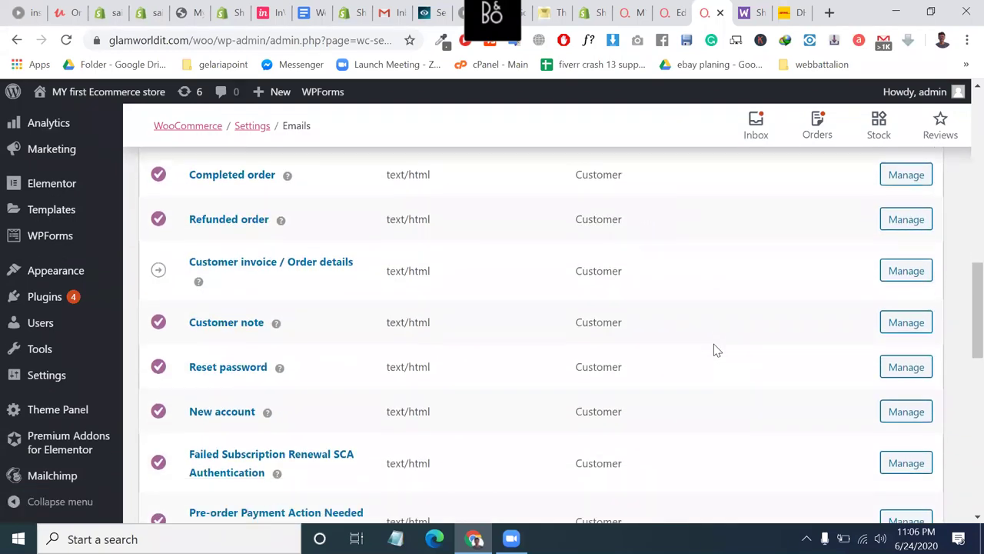
{"action": "scroll", "coordinate": [714, 350], "scroll_direction": "down", "scroll_amount": 2}
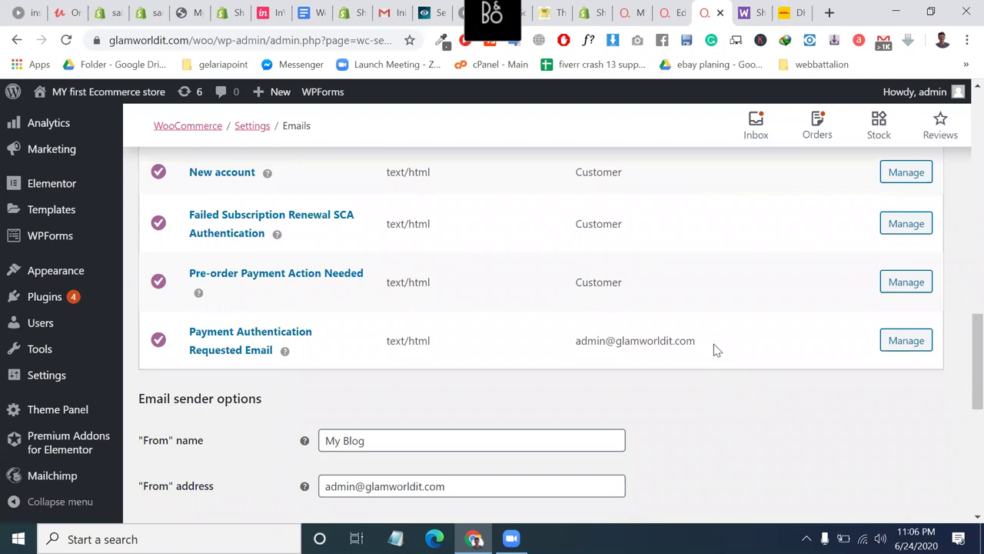
{"action": "scroll", "coordinate": [713, 350], "scroll_direction": "up", "scroll_amount": 2}
{"action": "scroll", "coordinate": [762, 321], "scroll_direction": "up", "scroll_amount": 3}
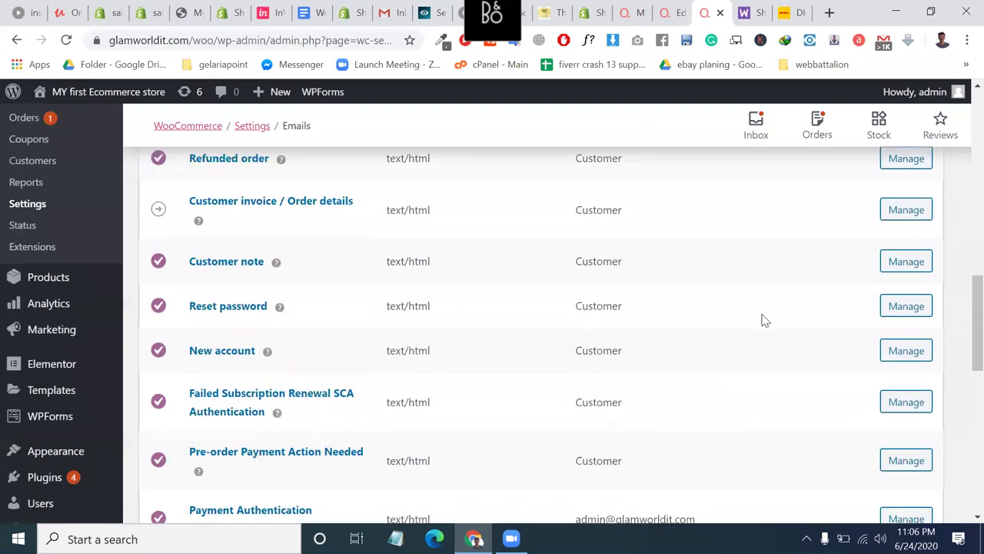
{"action": "scroll", "coordinate": [751, 279], "scroll_direction": "up", "scroll_amount": 1}
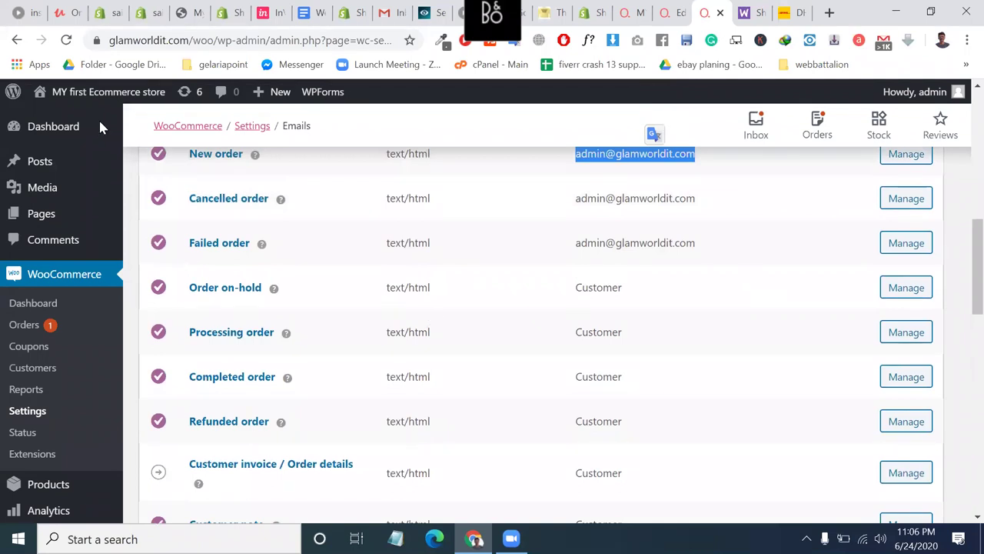
Open Visit Store from the admin bar in a new browser tab.
{"action": "mouse_move", "coordinate": [84, 99]}
{"action": "right_click", "coordinate": [73, 145]}
{"action": "left_click", "coordinate": [100, 151]}
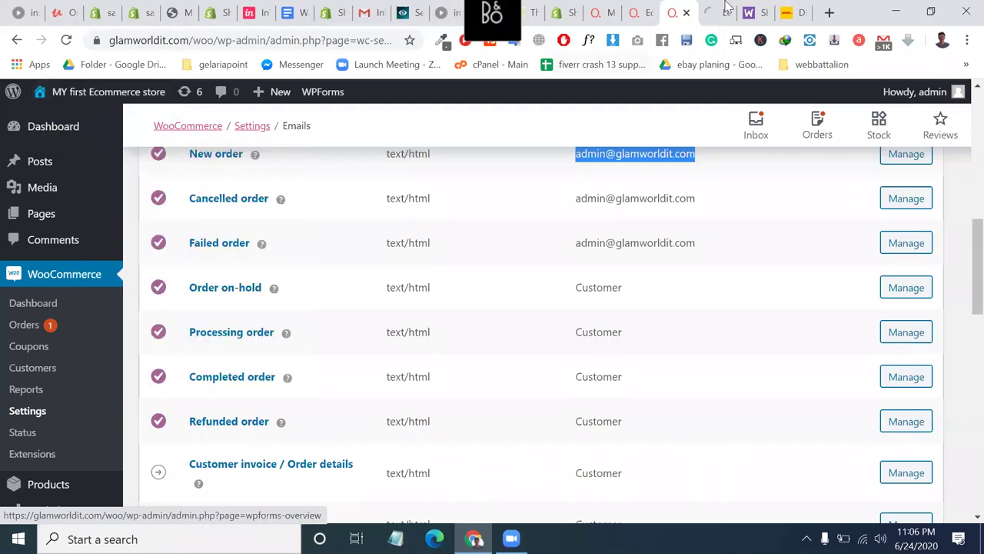
Switch to the storefront tab and open the shop in another Chrome profile's window.
{"action": "key", "text": "ctrl+Tab"}
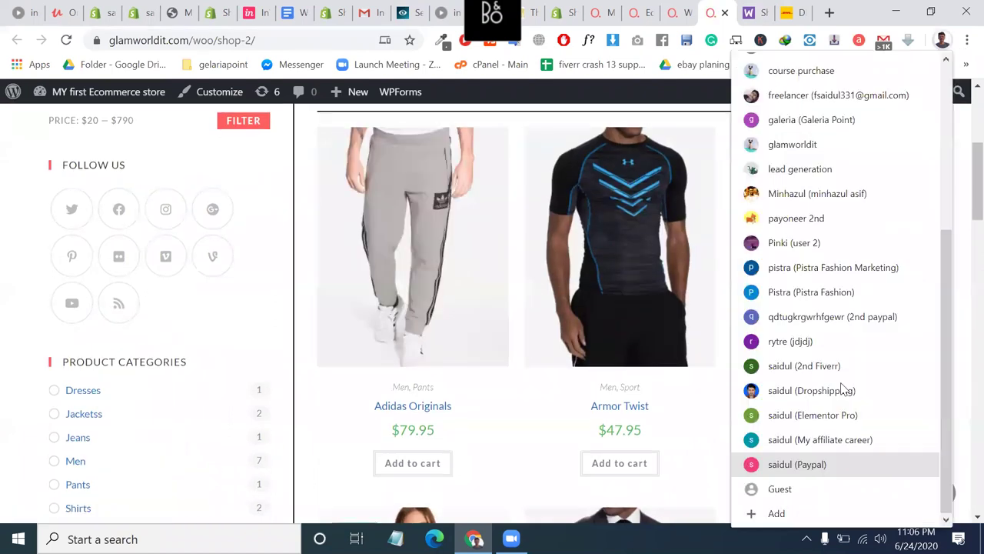
{"action": "left_click", "coordinate": [816, 341]}
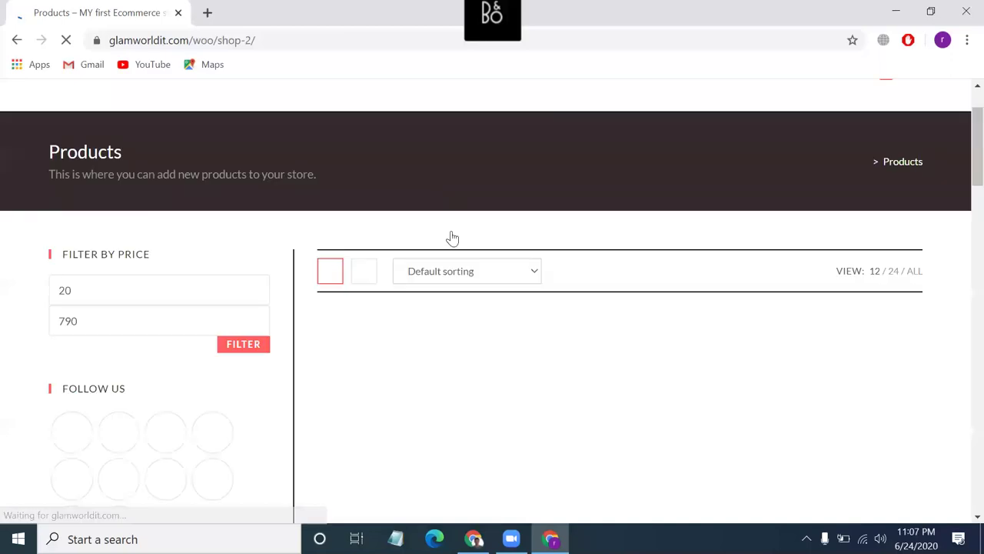
Add one Adidas Originals ($79.95) to the cart and go to the cart page.
{"action": "scroll", "coordinate": [451, 237], "scroll_direction": "down", "scroll_amount": 1}
{"action": "scroll", "coordinate": [443, 327], "scroll_direction": "down", "scroll_amount": 2}
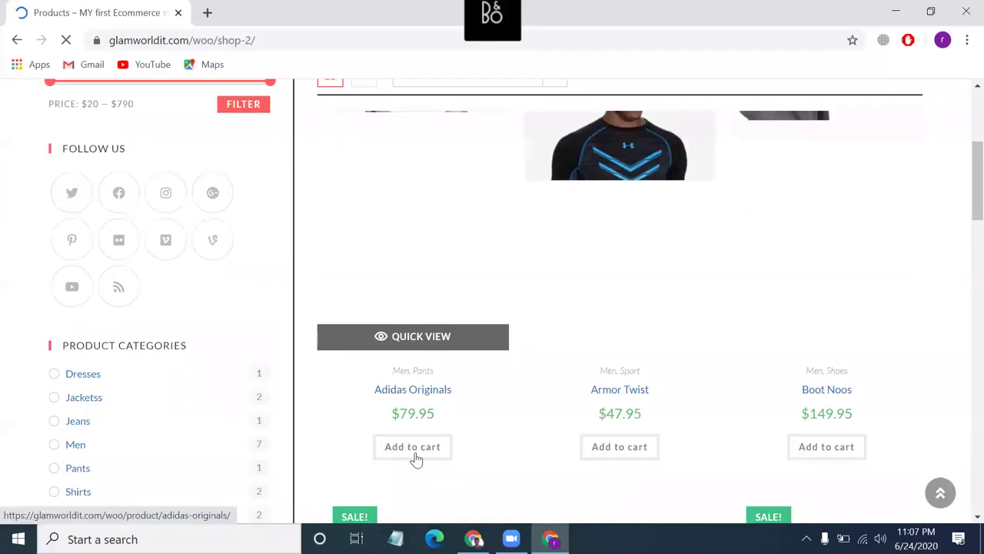
{"action": "left_click", "coordinate": [415, 457]}
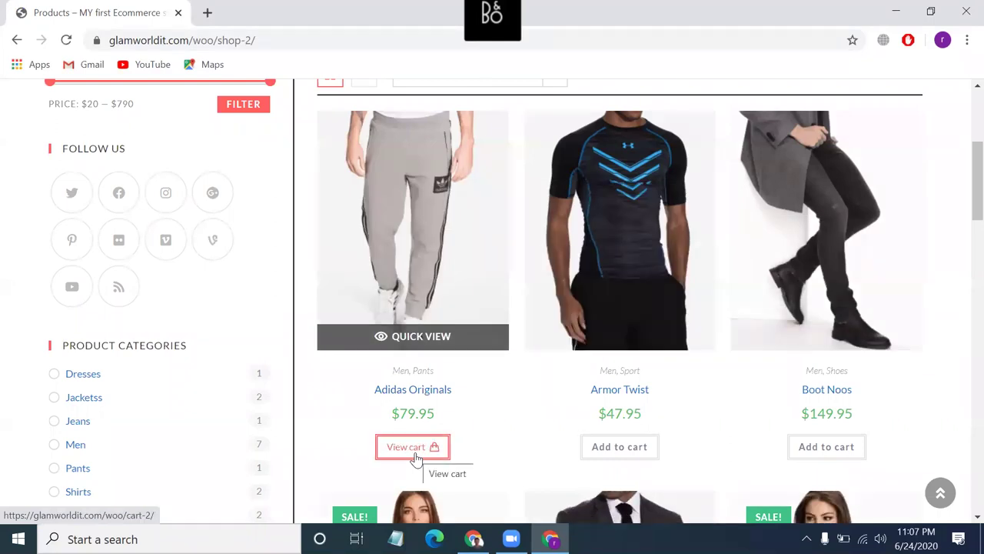
{"action": "left_click", "coordinate": [415, 457]}
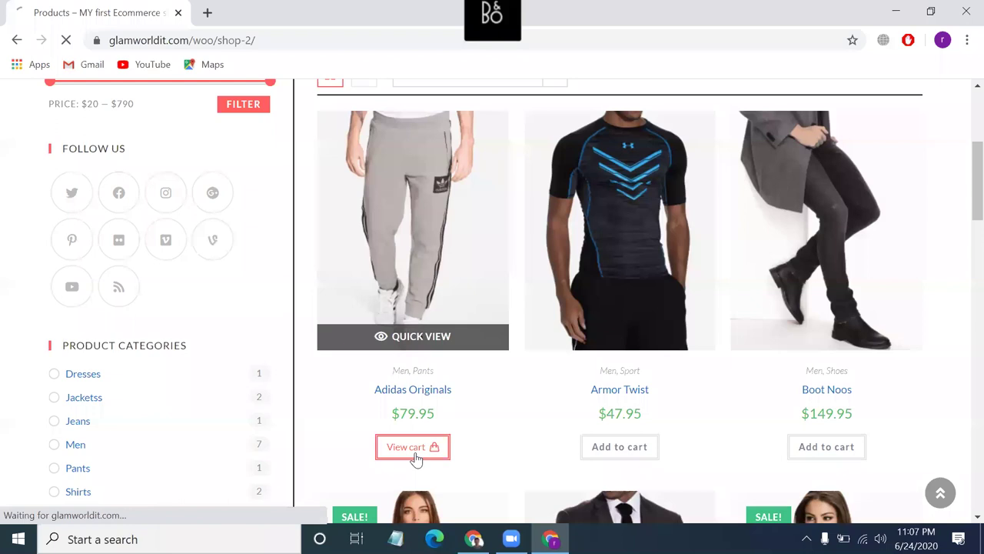
Copy the cart total of $85.55, which includes tax.
{"action": "scroll", "coordinate": [415, 459], "scroll_direction": "down", "scroll_amount": 3}
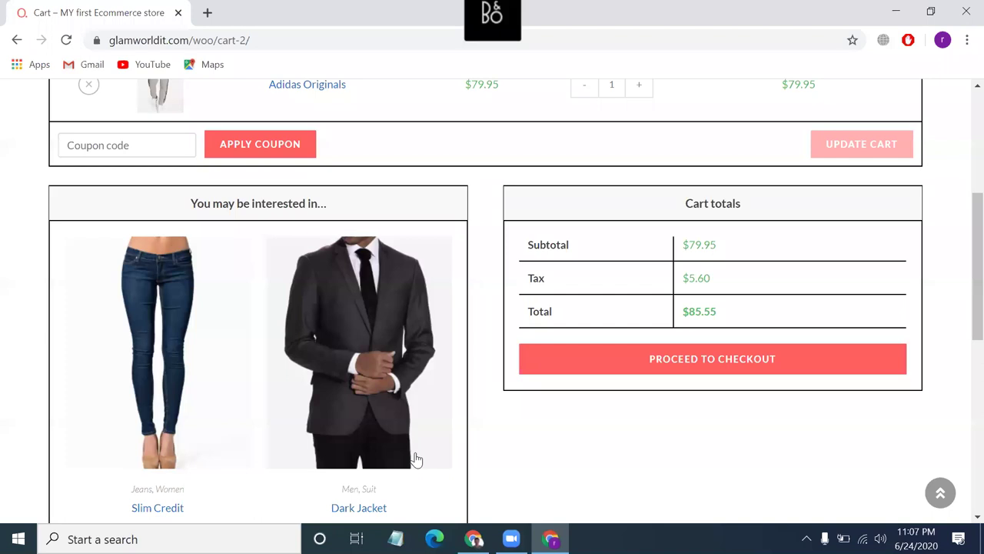
{"action": "scroll", "coordinate": [415, 459], "scroll_direction": "up", "scroll_amount": 1}
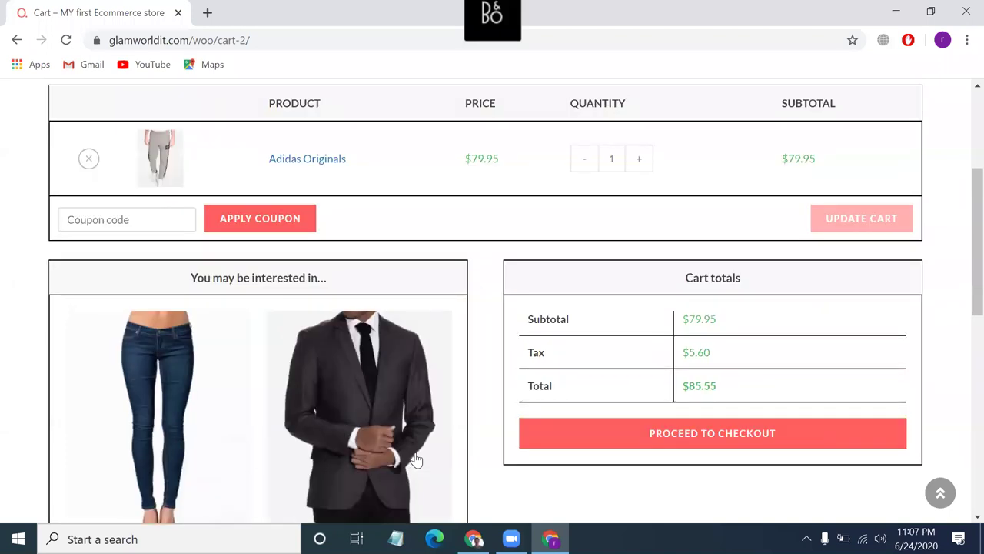
{"action": "scroll", "coordinate": [415, 459], "scroll_direction": "up", "scroll_amount": 2}
{"action": "scroll", "coordinate": [138, 320], "scroll_direction": "down", "scroll_amount": 1}
{"action": "left_click", "coordinate": [136, 321]}
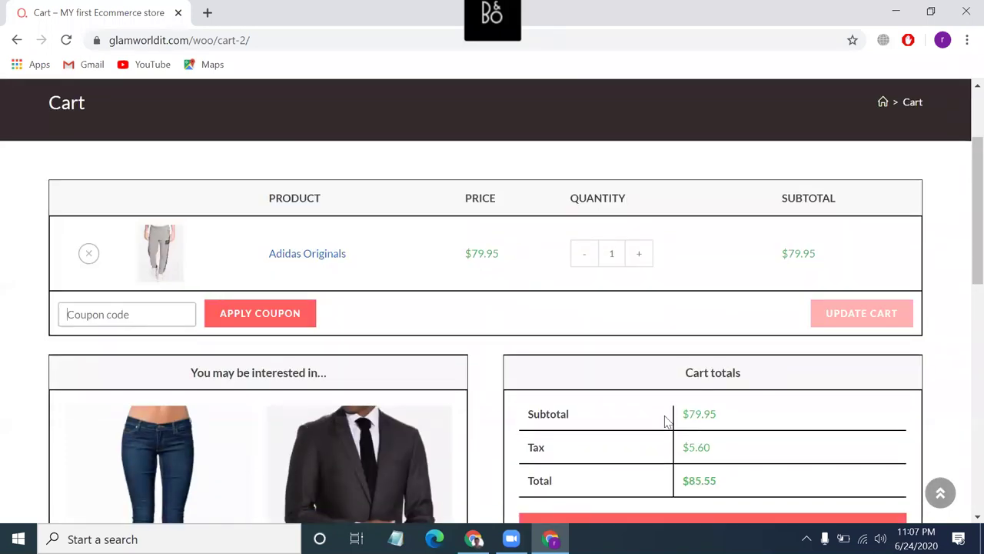
{"action": "double_click", "coordinate": [702, 415]}
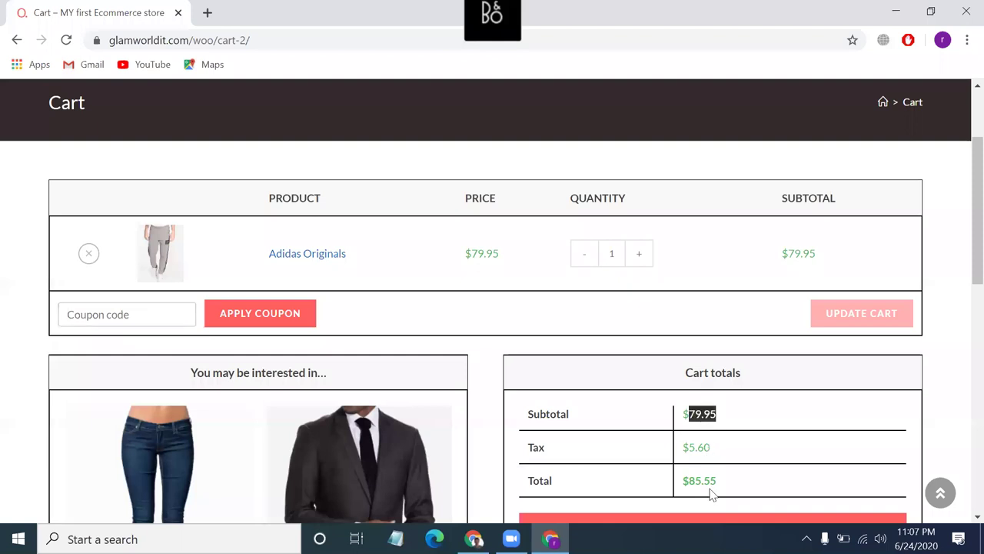
{"action": "double_click", "coordinate": [705, 480]}
{"action": "right_click", "coordinate": [706, 480]}
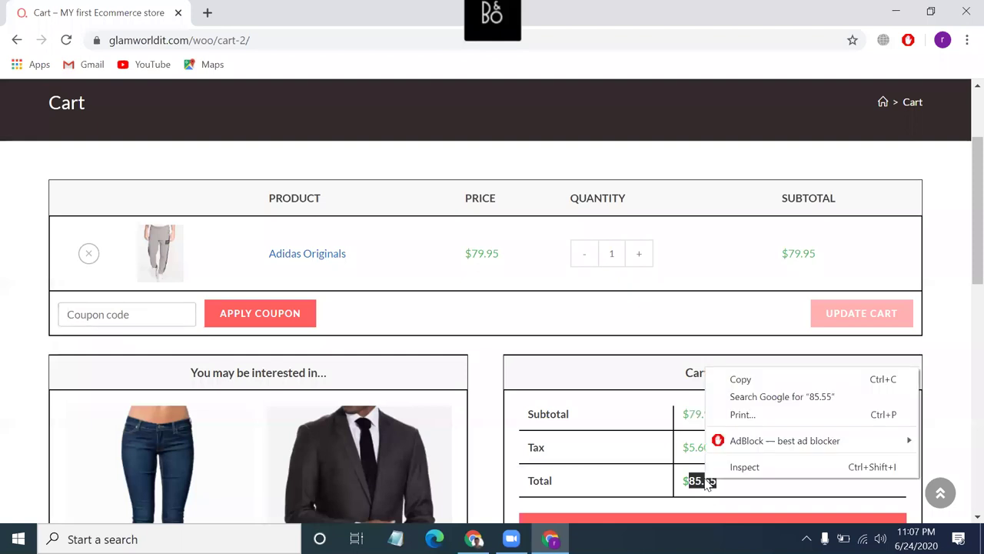
{"action": "left_click", "coordinate": [740, 380]}
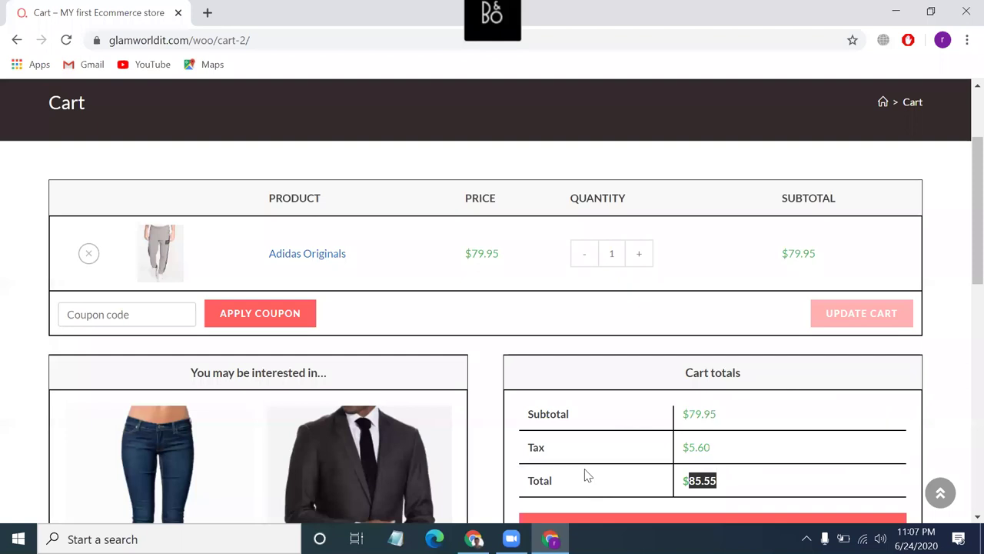
Return to the admin browser window and bring the Adidas Originals product edit tab forward.
{"action": "key", "text": "alt+Tab"}
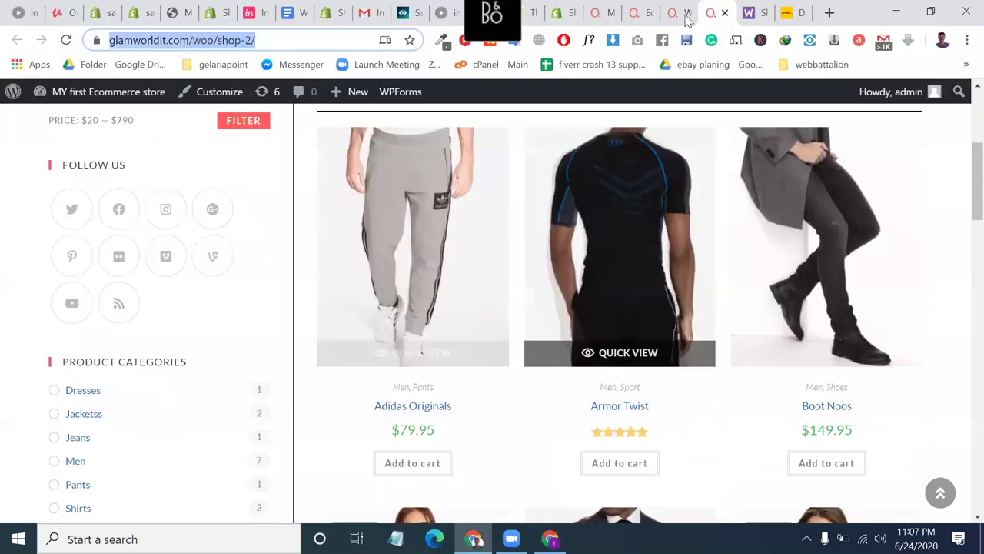
{"action": "left_click", "coordinate": [687, 20]}
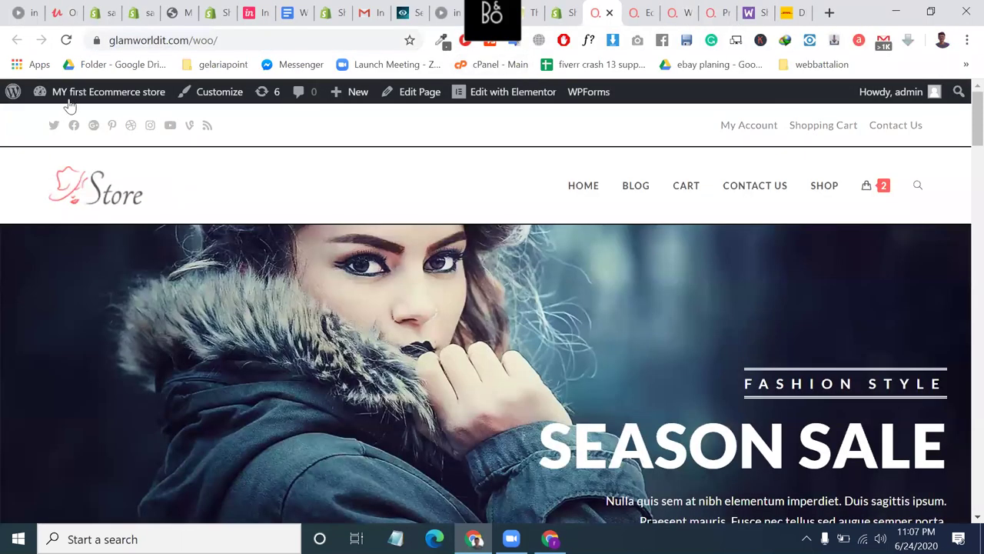
{"action": "mouse_move", "coordinate": [77, 121]}
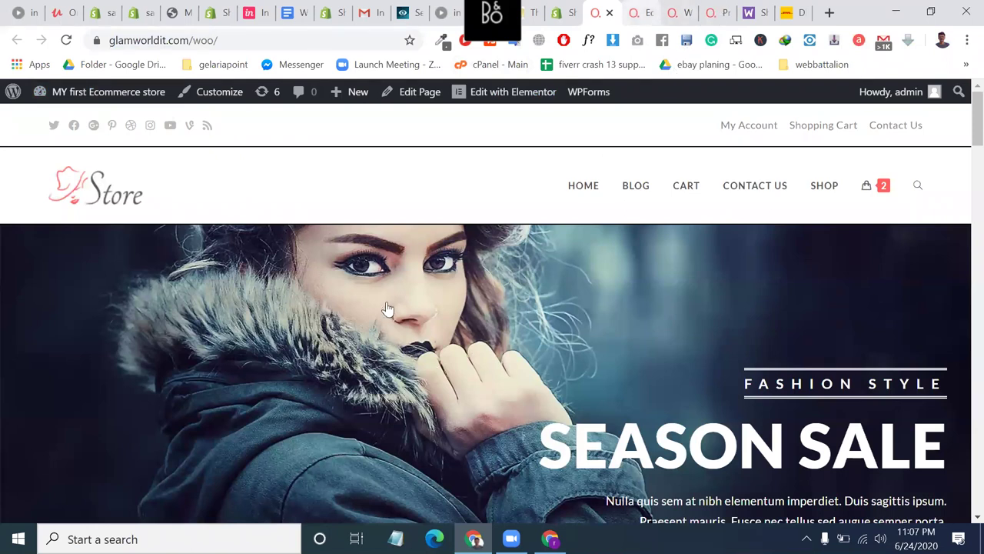
{"action": "key", "text": "ctrl+Tab"}
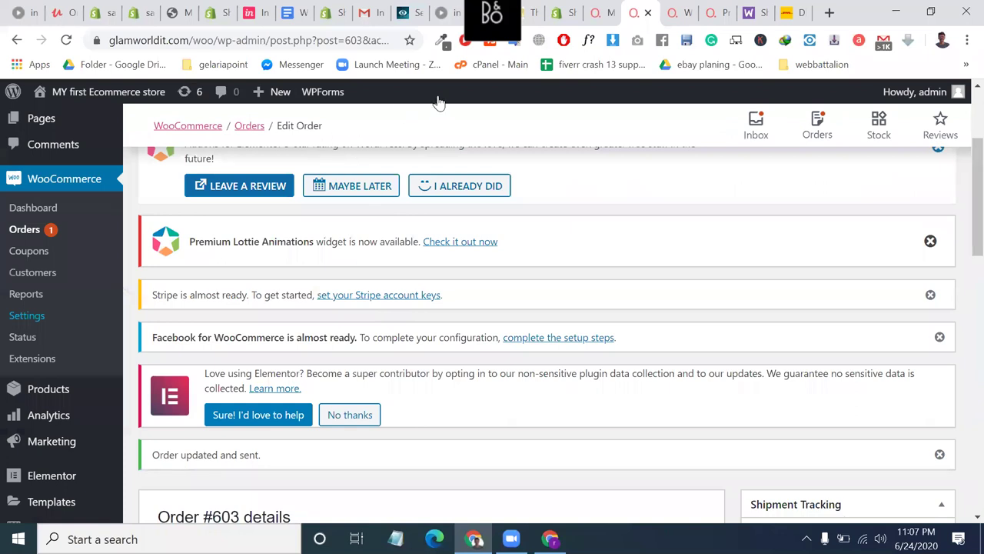
{"action": "key", "text": "ctrl+Tab"}
{"action": "key", "text": "ctrl+Tab"}
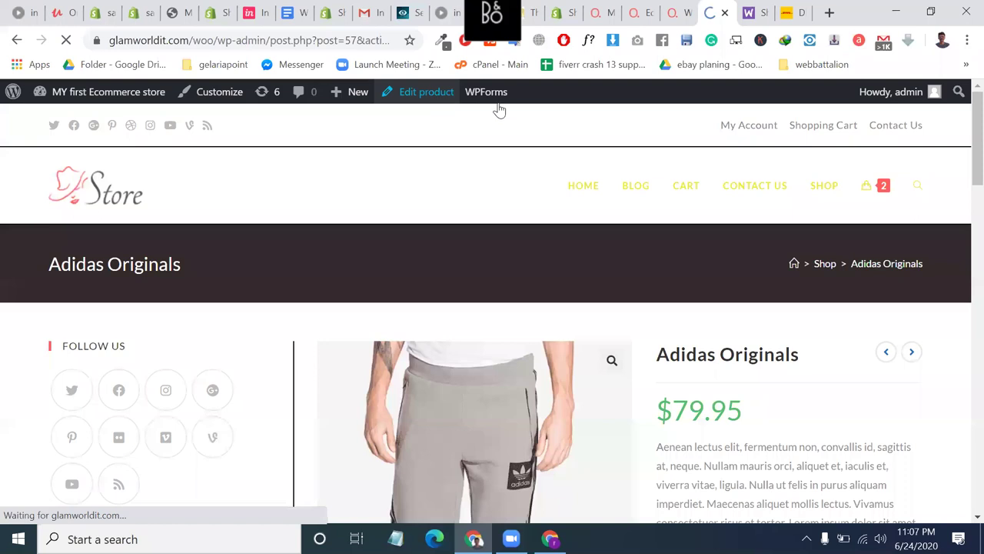
Set the Adidas Originals regular price to 00.00 and update the product.
{"action": "scroll", "coordinate": [798, 320], "scroll_direction": "down", "scroll_amount": 2}
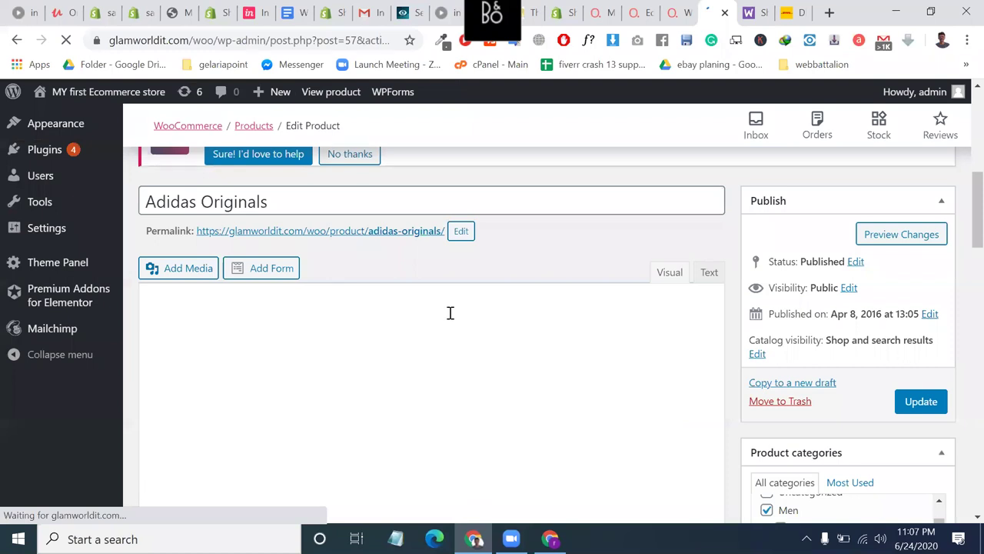
{"action": "left_click", "coordinate": [449, 313]}
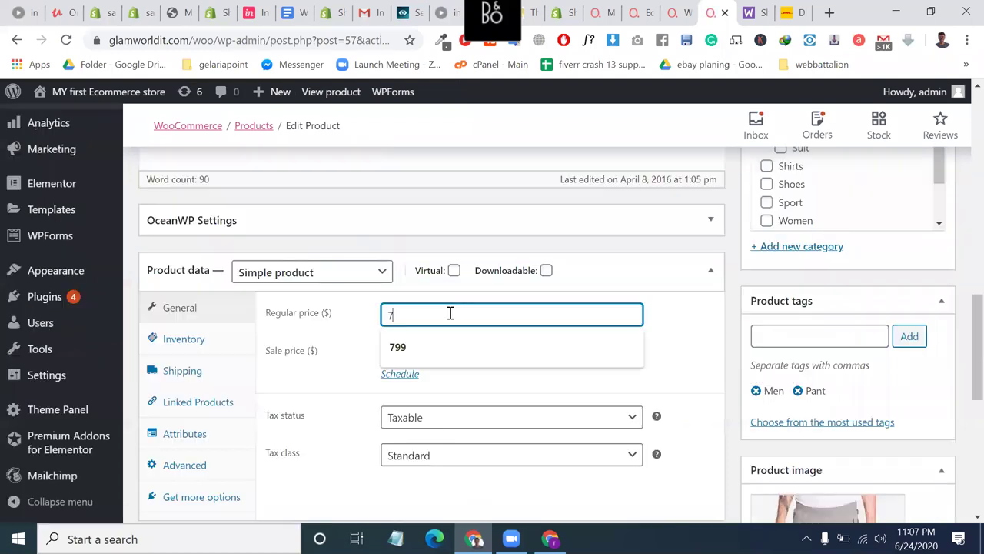
{"action": "type", "text": "0000"}
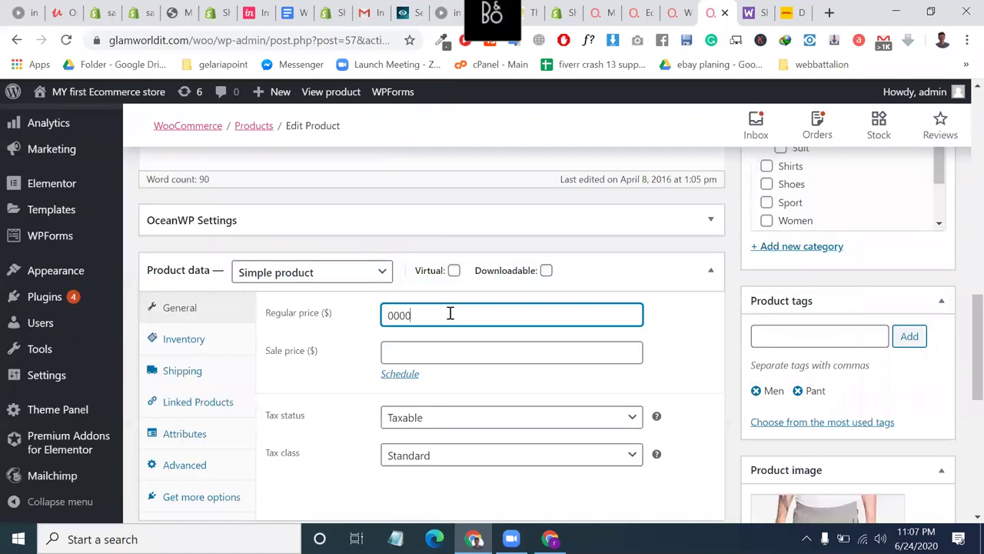
{"action": "key", "text": "Left"}
{"action": "key", "text": "Left"}
{"action": "type", "text": "."}
{"action": "key", "text": "Return"}
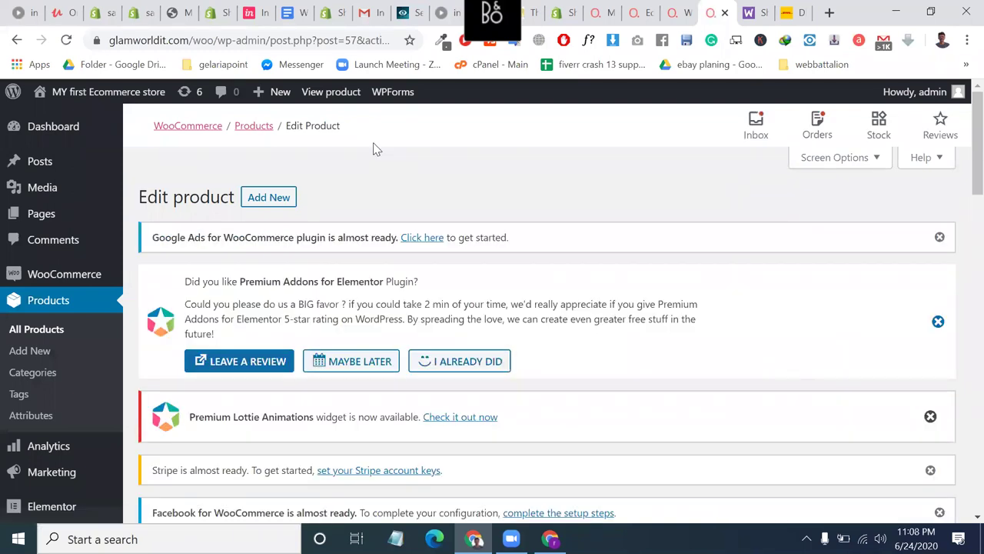
Open the product's public page from its permalink.
{"action": "scroll", "coordinate": [373, 142], "scroll_direction": "down", "scroll_amount": 2}
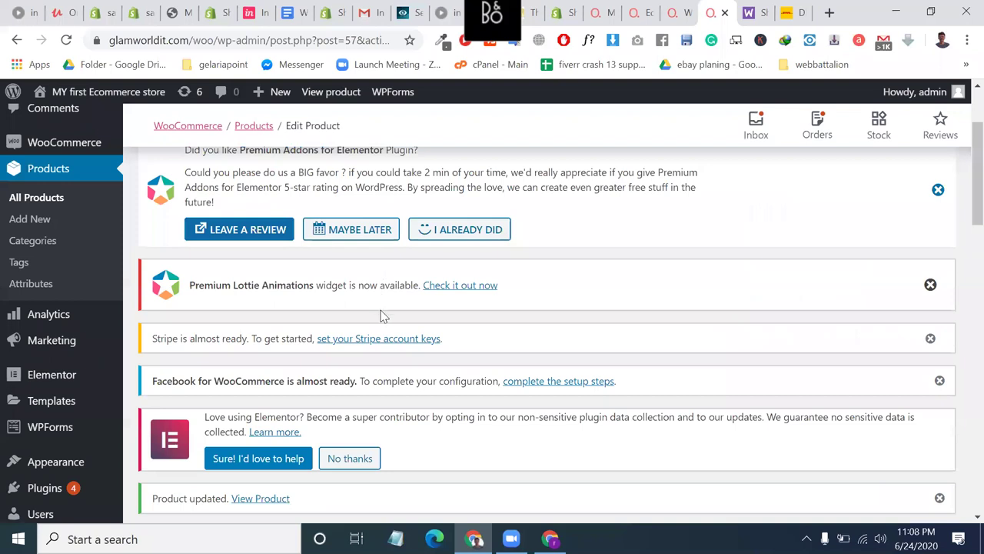
{"action": "scroll", "coordinate": [380, 303], "scroll_direction": "down", "scroll_amount": 4}
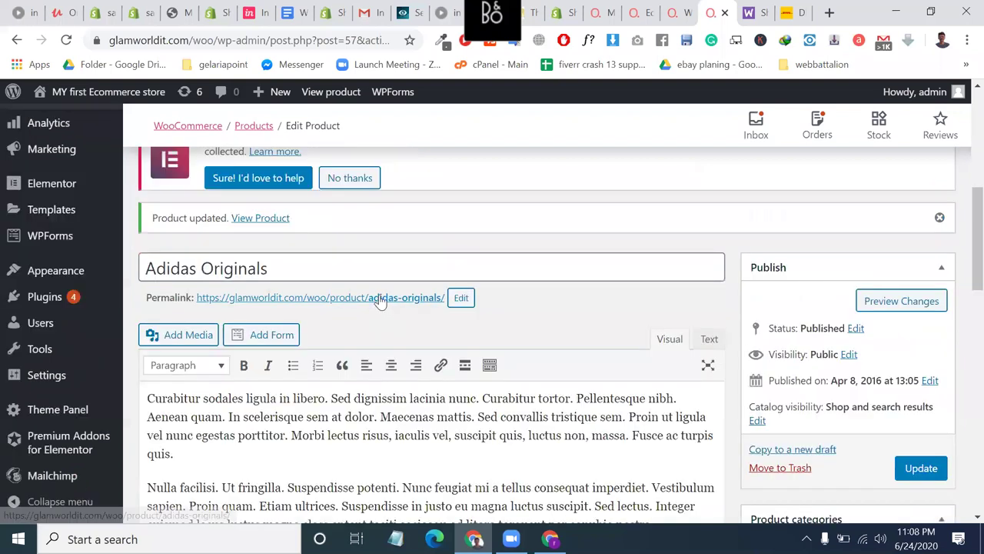
{"action": "left_click", "coordinate": [378, 298]}
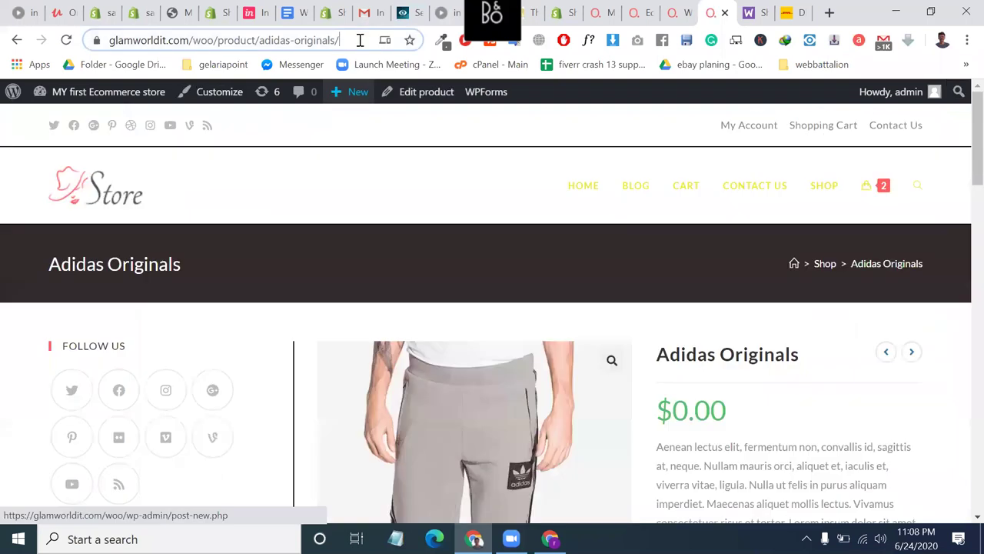
Copy the product page address and load it in the other shopper's browser window.
{"action": "left_click", "coordinate": [360, 40]}
{"action": "key", "text": "BackSpace"}
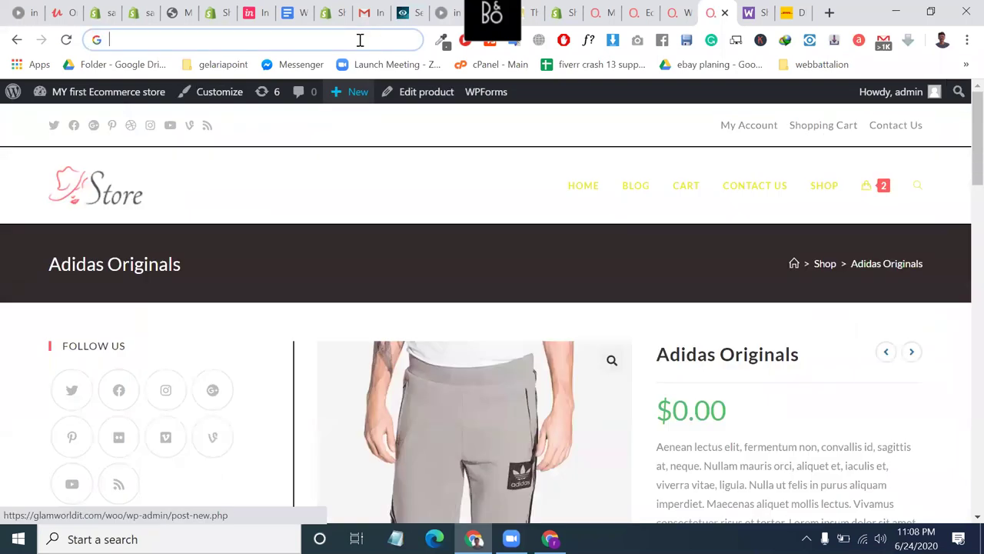
{"action": "key", "text": "ctrl+z"}
{"action": "key", "text": "ctrl+c"}
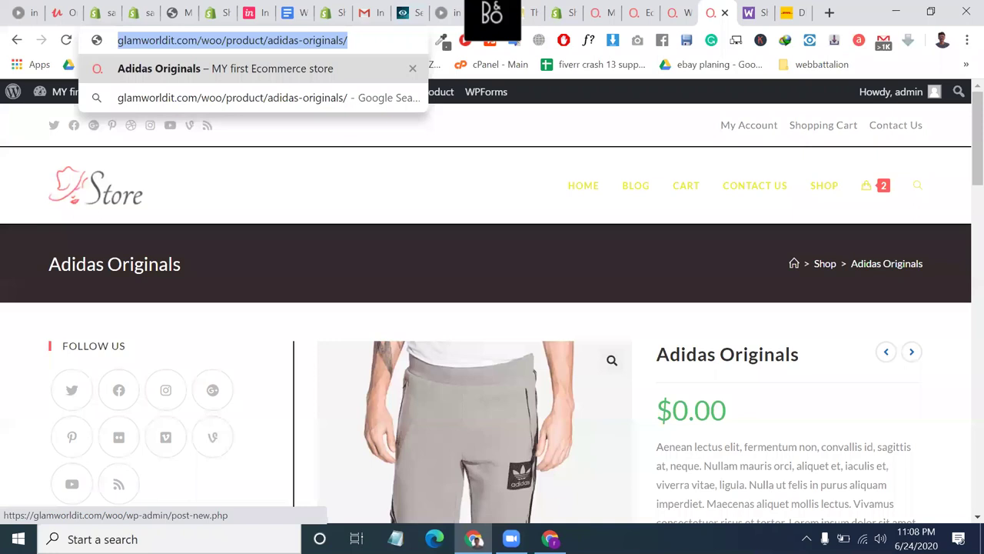
{"action": "key", "text": "alt+Tab"}
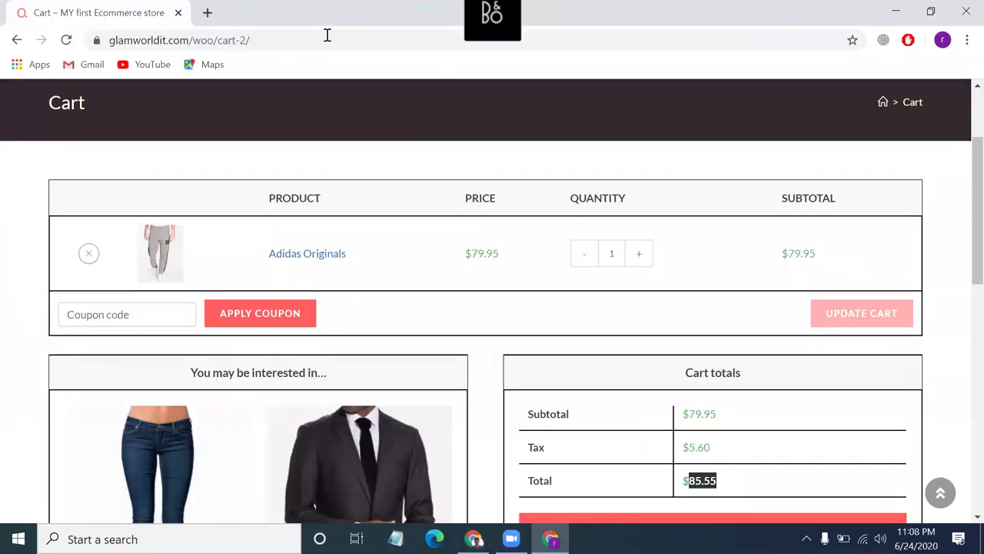
{"action": "left_click", "coordinate": [327, 35]}
{"action": "key", "text": "ctrl+v"}
{"action": "key", "text": "Return"}
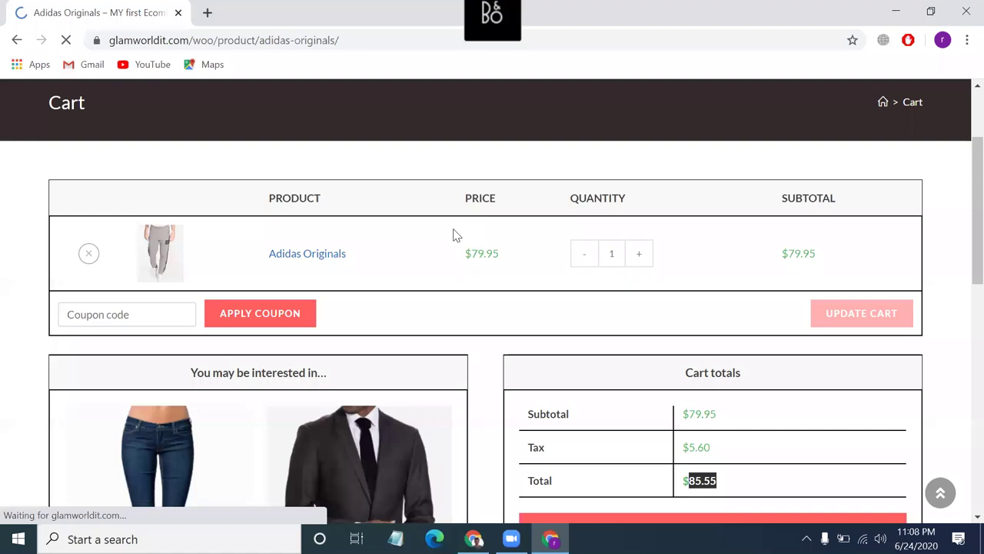
Go to checkout from the mini-cart with the two $0.00 Adidas Originals.
{"action": "scroll", "coordinate": [826, 313], "scroll_direction": "down", "scroll_amount": 1}
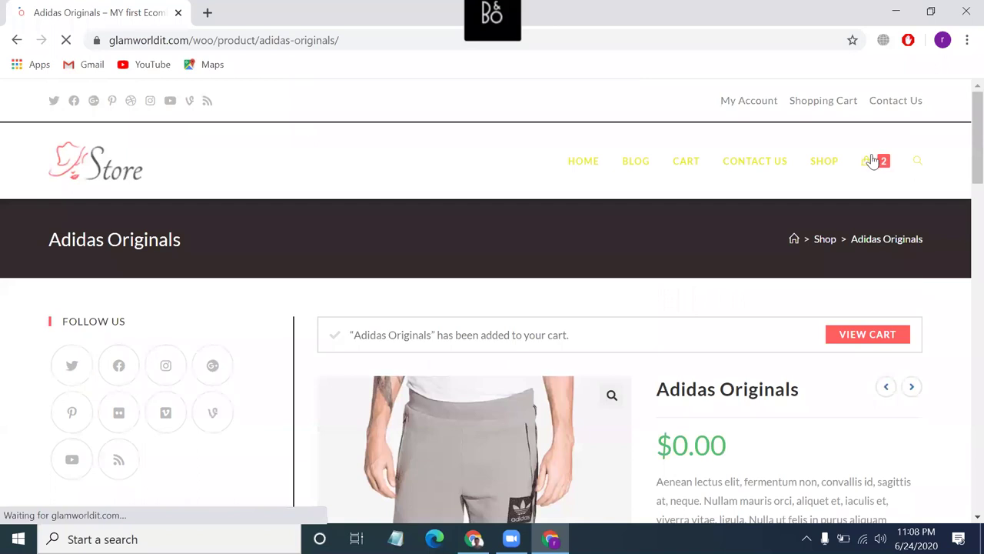
{"action": "mouse_move", "coordinate": [876, 160]}
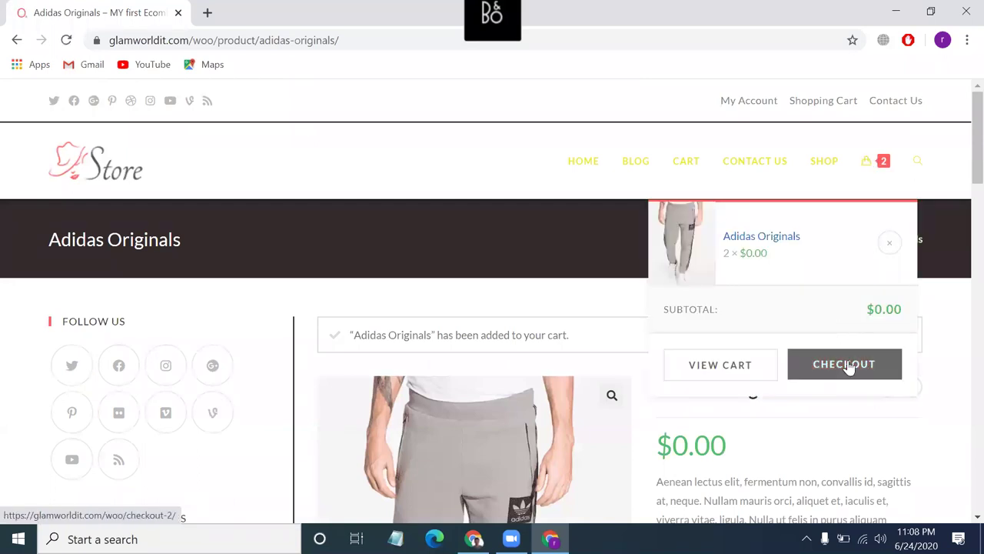
{"action": "left_click", "coordinate": [849, 368]}
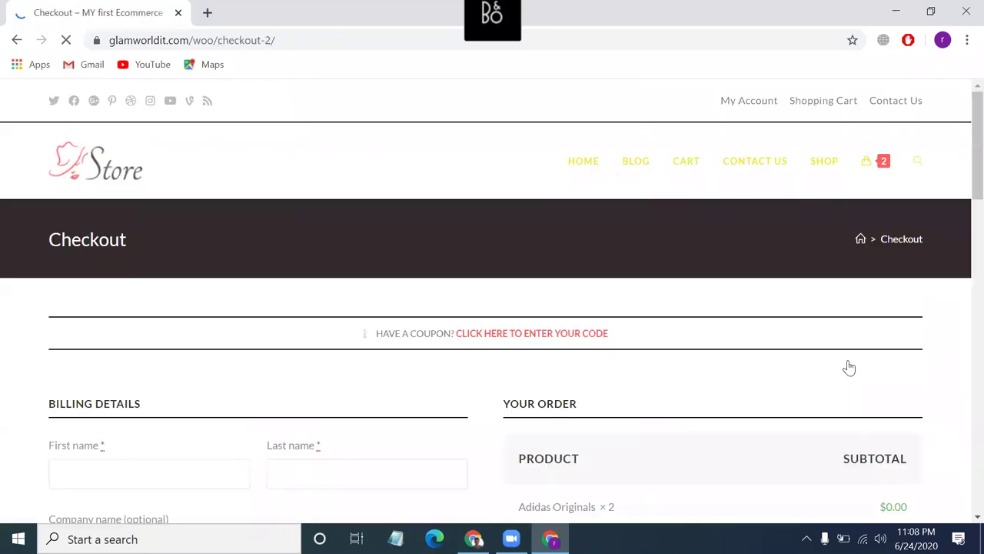
Fill the billing street, apartment and town fields with 'dd' and the phone with 784903.
{"action": "scroll", "coordinate": [170, 188], "scroll_direction": "down", "scroll_amount": 4}
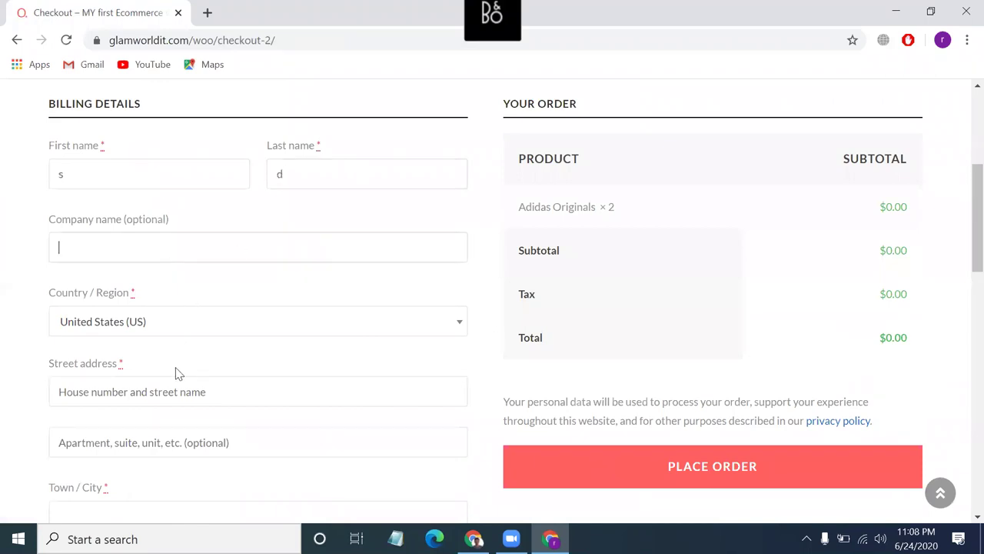
{"action": "left_click", "coordinate": [157, 395]}
{"action": "type", "text": "dd"}
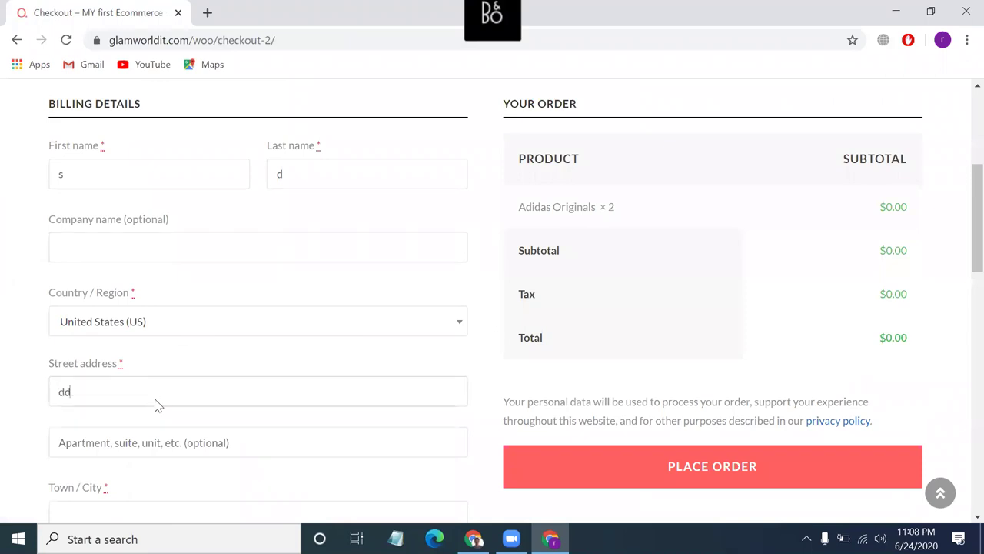
{"action": "left_click", "coordinate": [156, 442]}
{"action": "type", "text": "dd"}
{"action": "scroll", "coordinate": [157, 446], "scroll_direction": "down", "scroll_amount": 2}
{"action": "left_click", "coordinate": [125, 389]}
{"action": "type", "text": "dd"}
{"action": "scroll", "coordinate": [125, 389], "scroll_direction": "down", "scroll_amount": 1}
{"action": "left_click", "coordinate": [129, 465]}
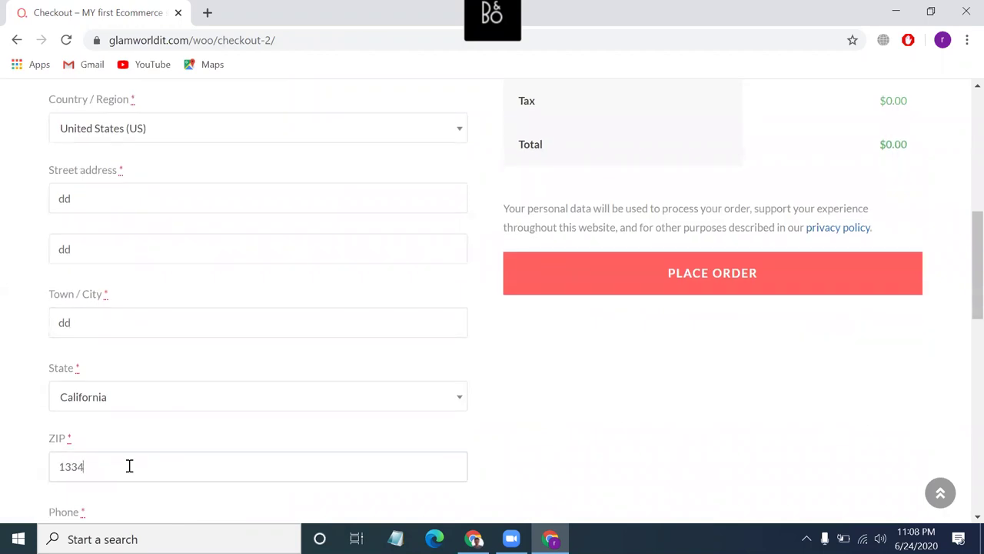
{"action": "scroll", "coordinate": [136, 445], "scroll_direction": "down", "scroll_amount": 2}
{"action": "left_click", "coordinate": [99, 383]}
{"action": "type", "text": "784903"}
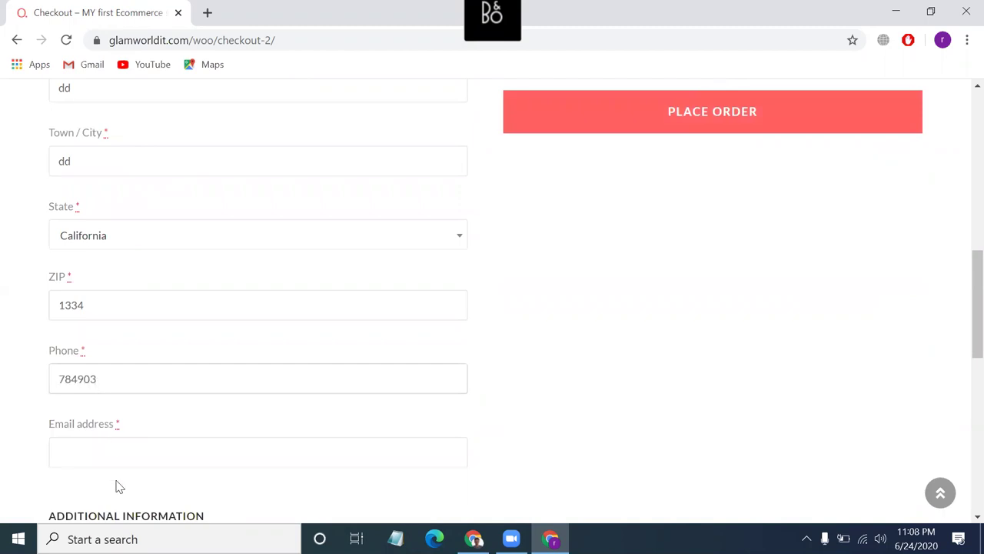
Copy the Google account's e-mail address from a new tab and paste it into Email address.
{"action": "left_click", "coordinate": [99, 449]}
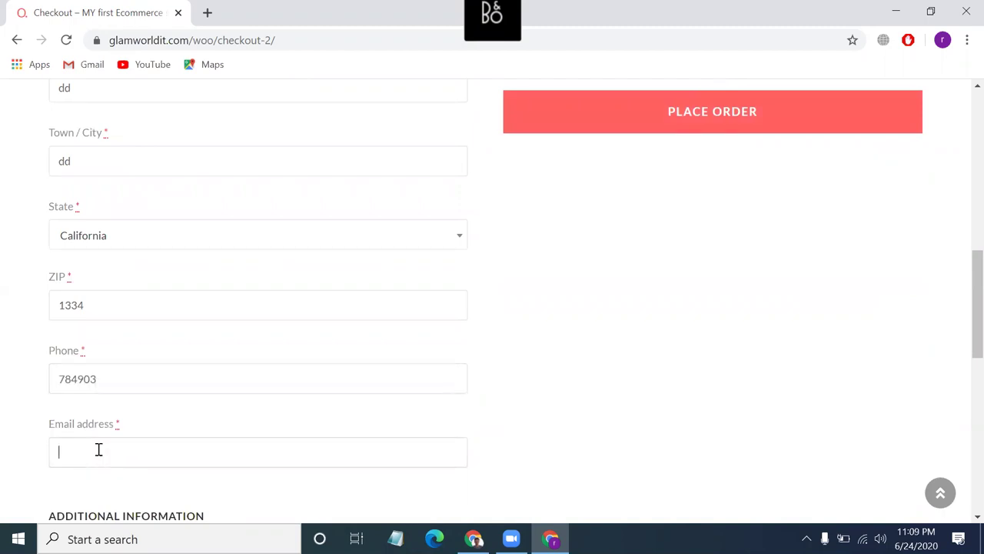
{"action": "scroll", "coordinate": [262, 385], "scroll_direction": "down", "scroll_amount": 1}
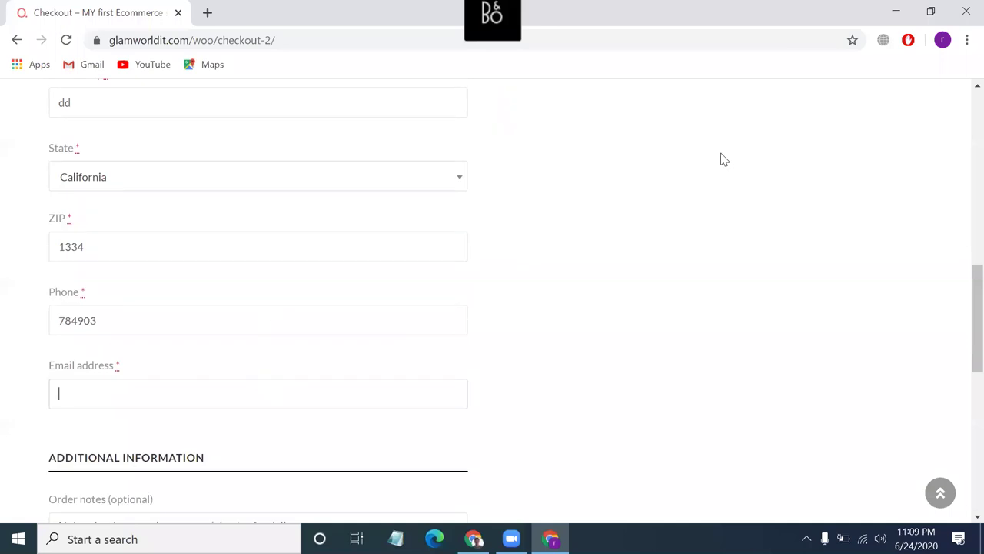
{"action": "left_click", "coordinate": [209, 11]}
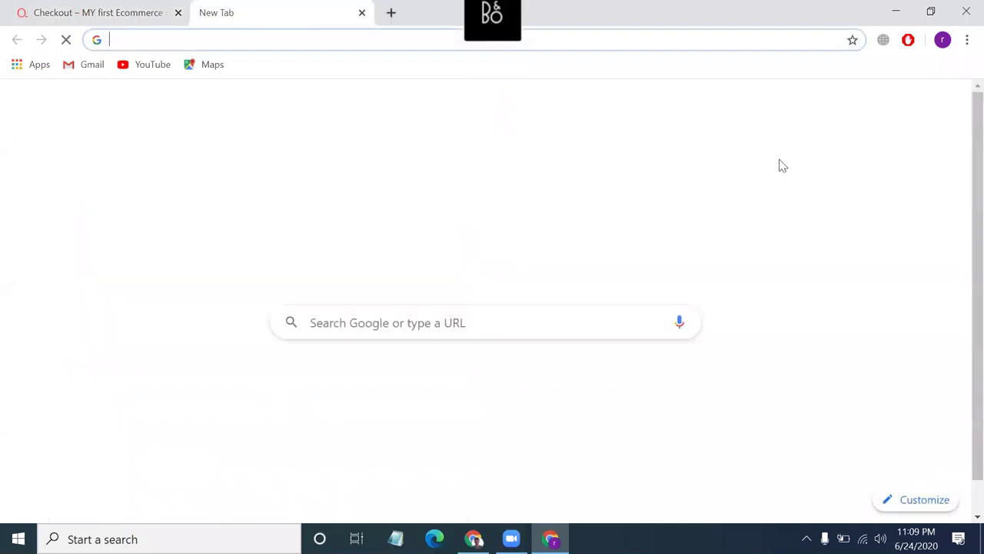
{"action": "left_click", "coordinate": [946, 102]}
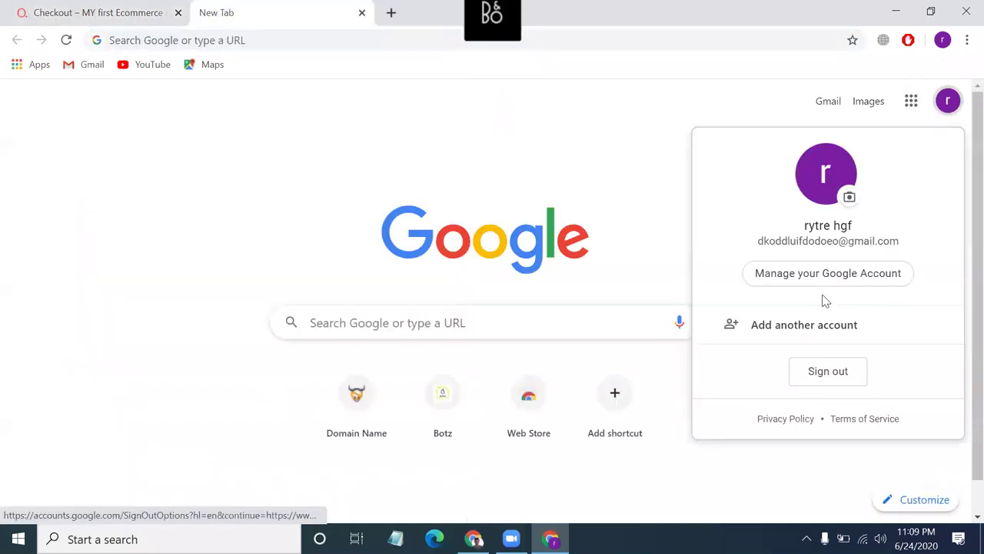
{"action": "triple_click", "coordinate": [817, 253]}
{"action": "triple_click", "coordinate": [817, 243]}
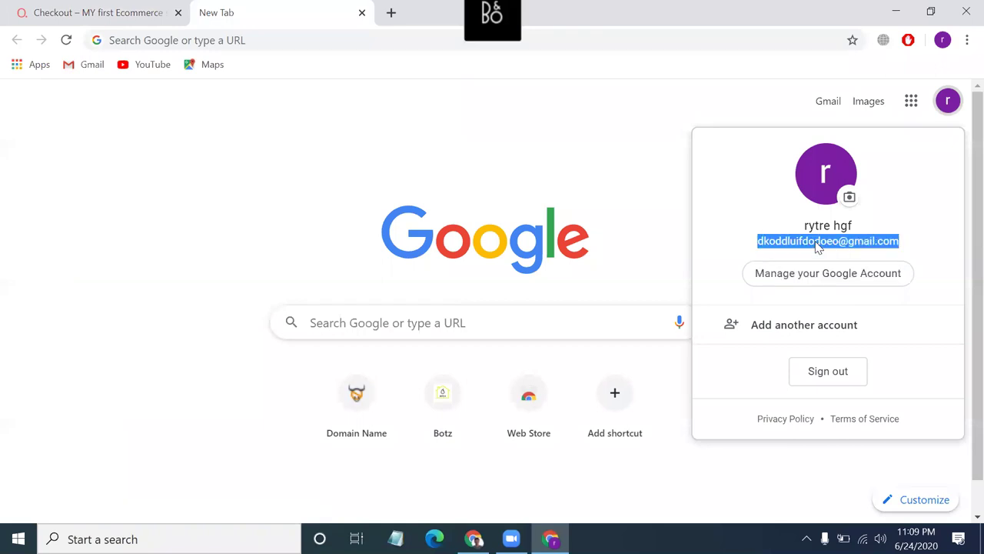
{"action": "right_click", "coordinate": [819, 244]}
{"action": "left_click", "coordinate": [818, 253]}
{"action": "left_click", "coordinate": [140, 7]}
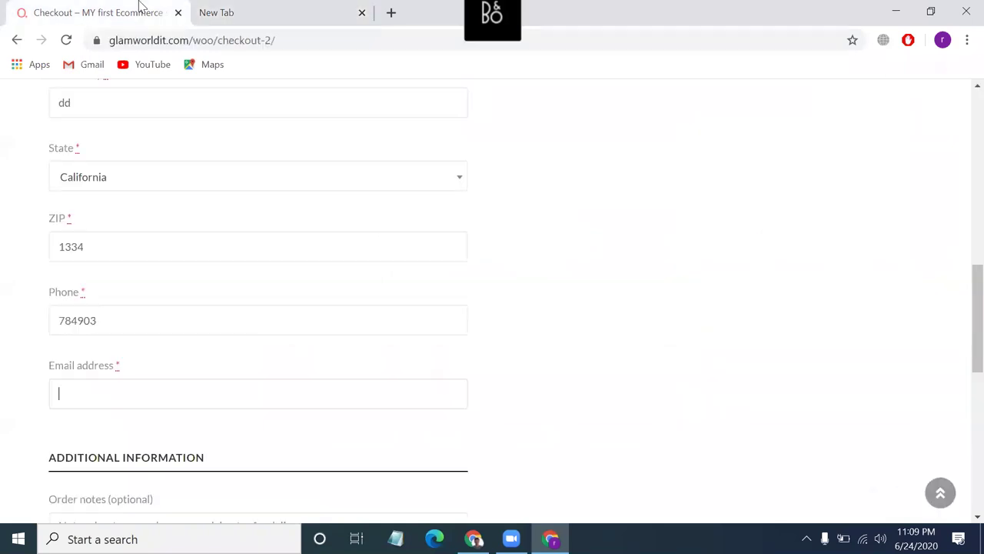
{"action": "key", "text": "ctrl+v"}
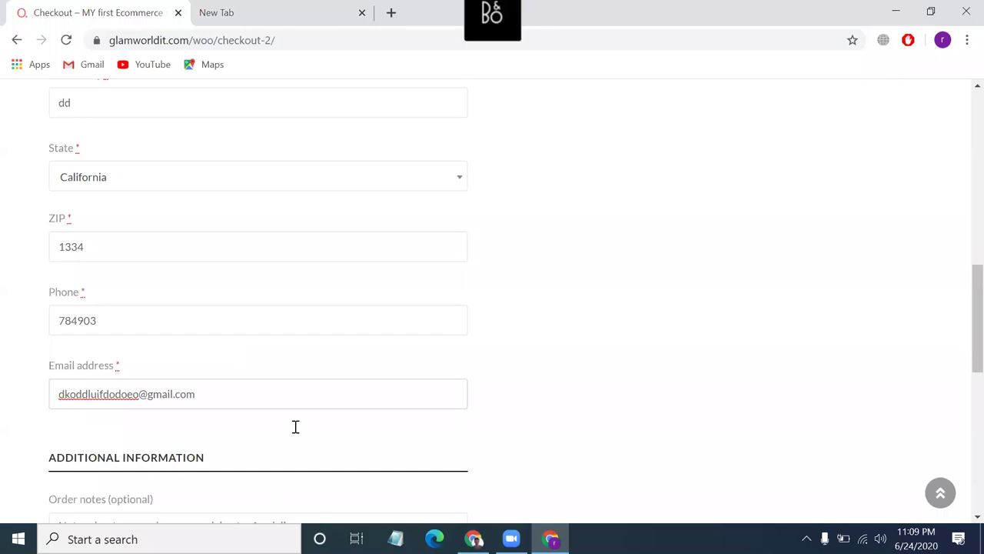
Submit the order, which is rejected because the billing ZIP is invalid.
{"action": "scroll", "coordinate": [308, 374], "scroll_direction": "down", "scroll_amount": 3}
{"action": "scroll", "coordinate": [308, 373], "scroll_direction": "up", "scroll_amount": 12}
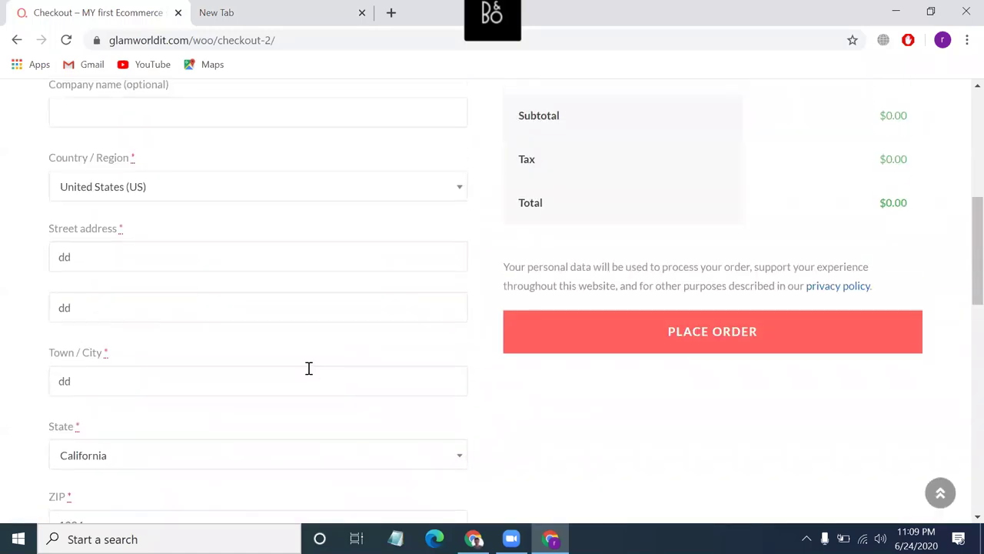
{"action": "left_click", "coordinate": [522, 416]}
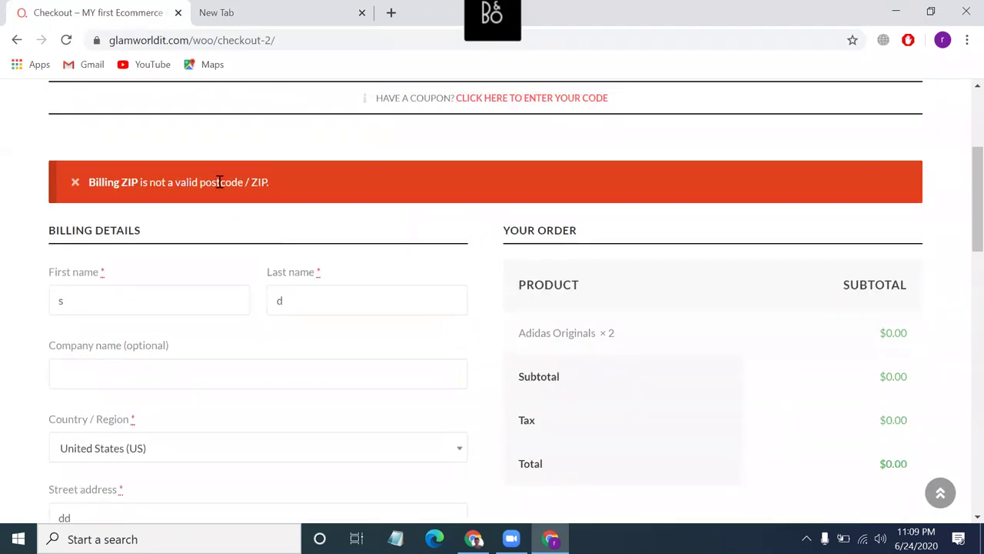
{"action": "scroll", "coordinate": [219, 181], "scroll_direction": "down", "scroll_amount": 6}
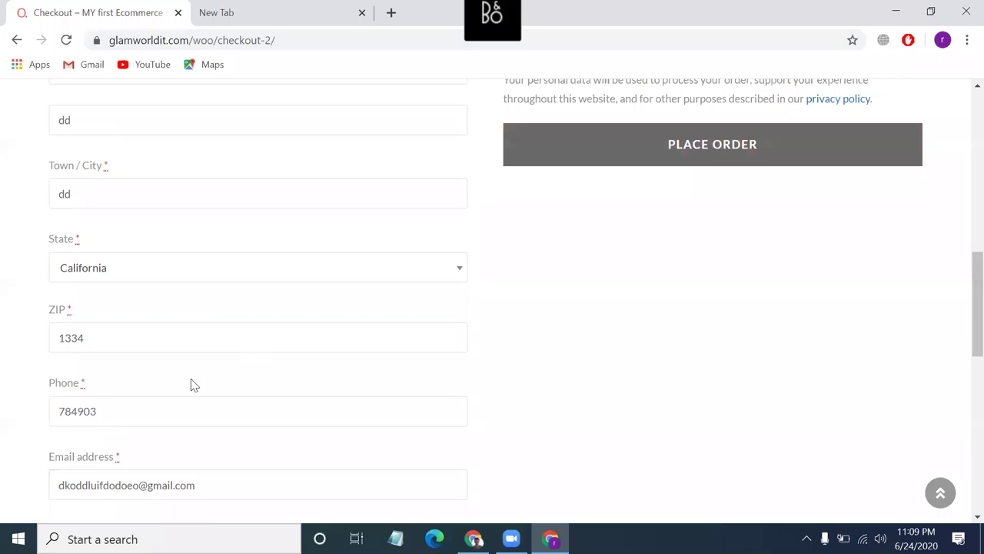
{"action": "double_click", "coordinate": [112, 420]}
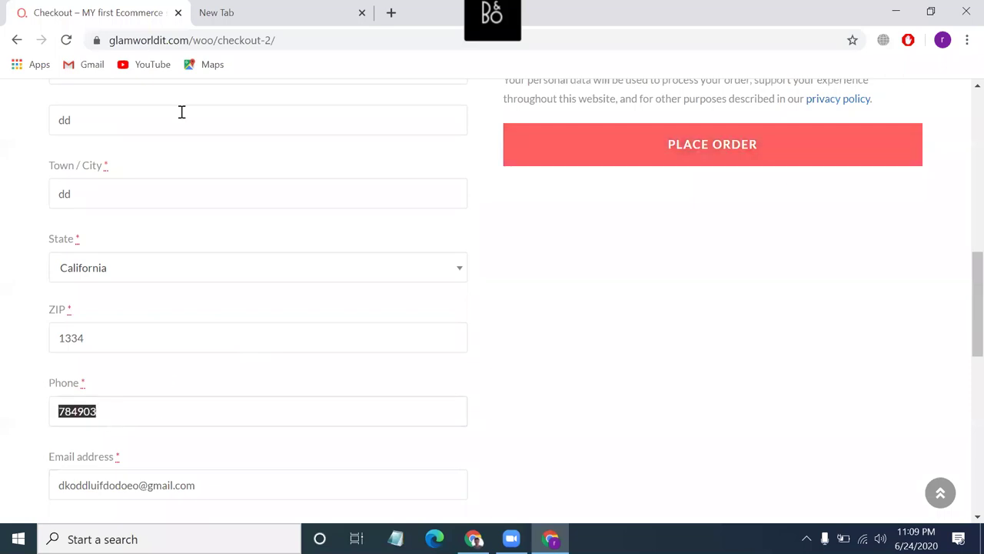
{"action": "left_click", "coordinate": [226, 11]}
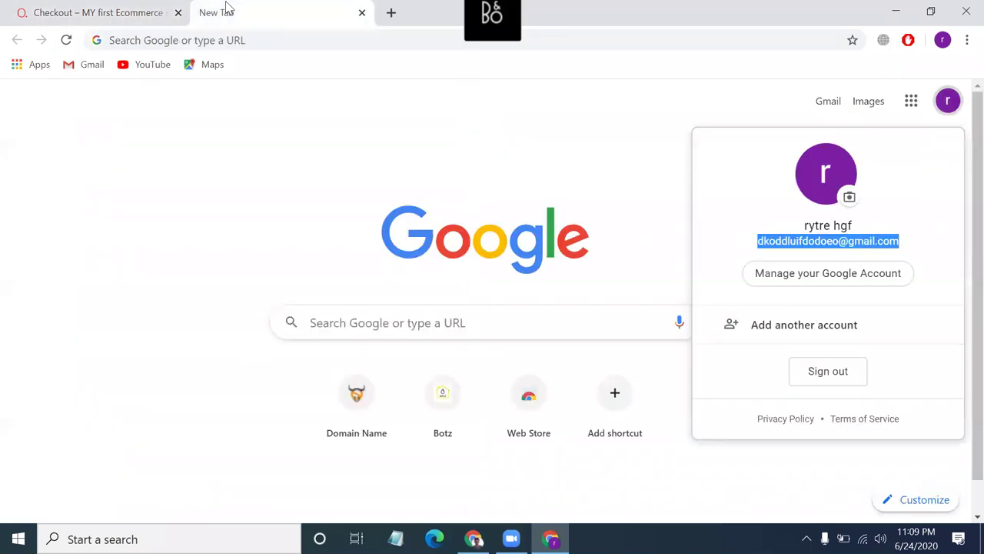
Search Google for 'california zip code' and look up ZIP Code 90001 on zip-codes.com.
{"action": "left_click", "coordinate": [246, 39]}
{"action": "type", "text": "cal"}
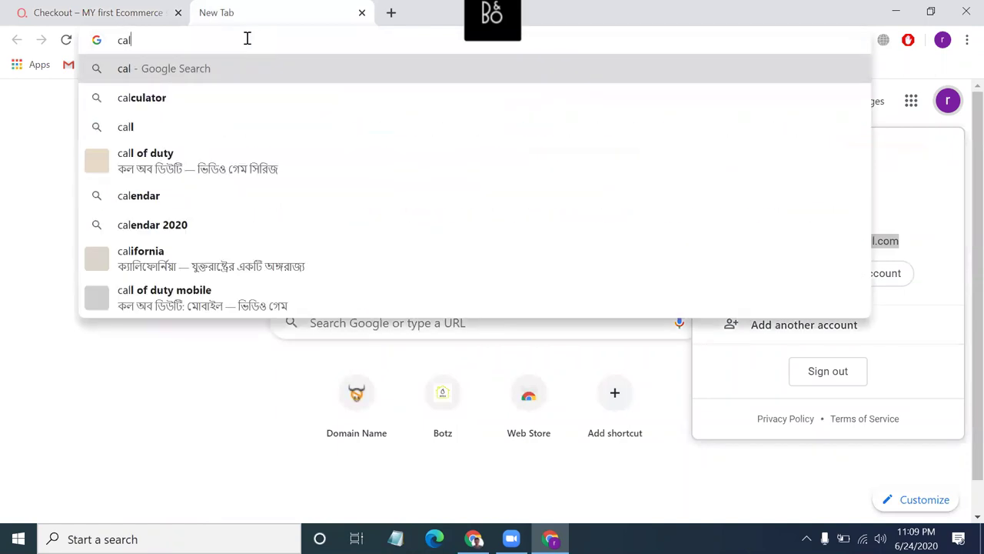
{"action": "type", "text": "ifornia"}
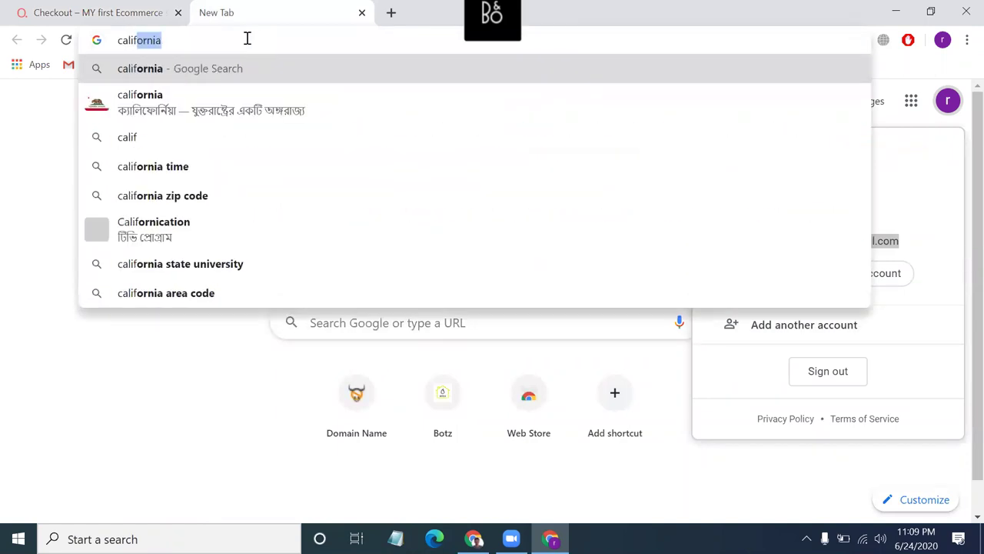
{"action": "type", "text": " zi"}
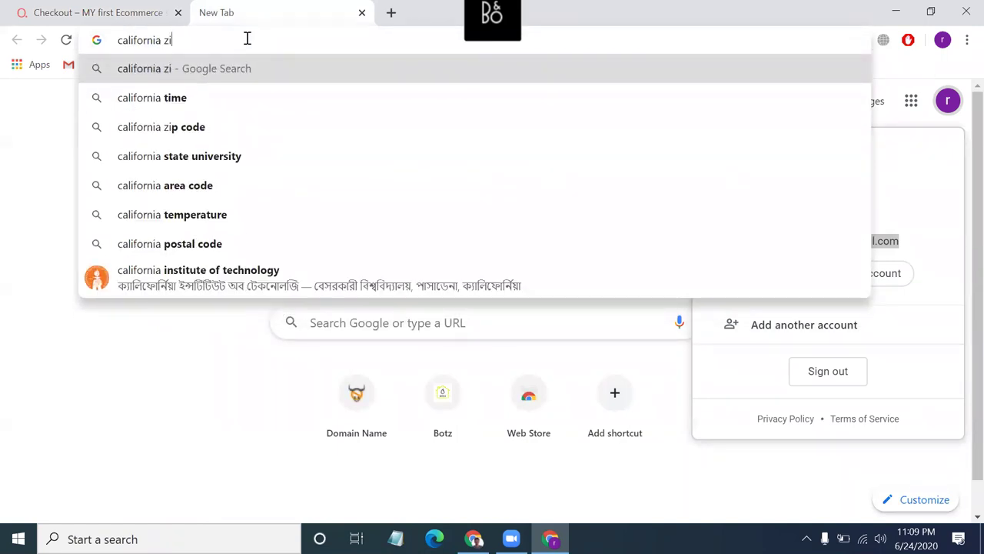
{"action": "type", "text": "p code"}
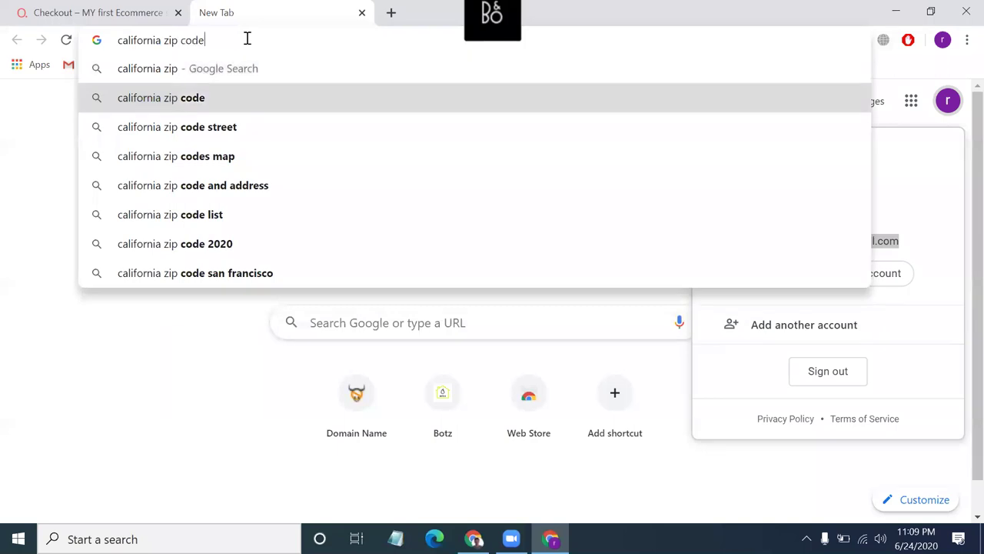
{"action": "key", "text": "Return"}
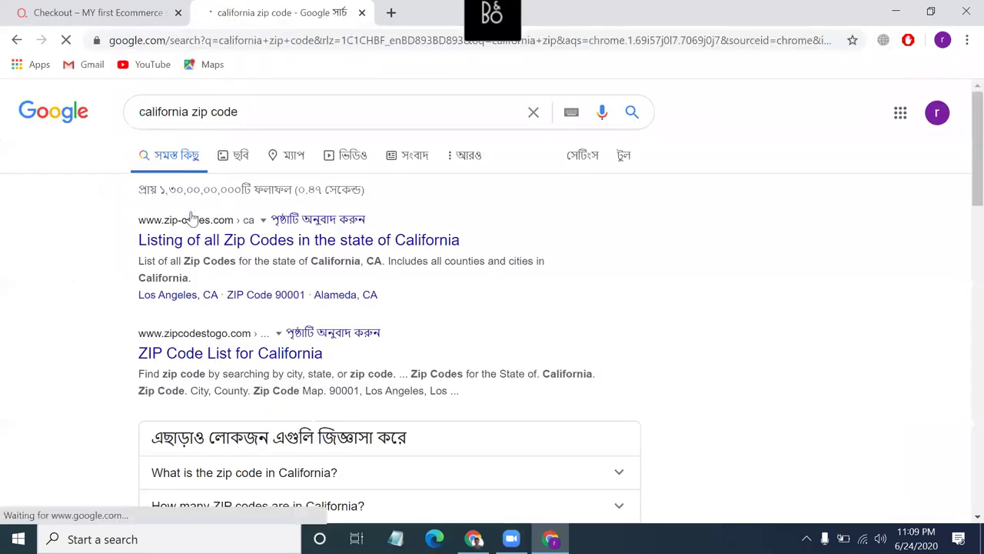
{"action": "left_click", "coordinate": [216, 241]}
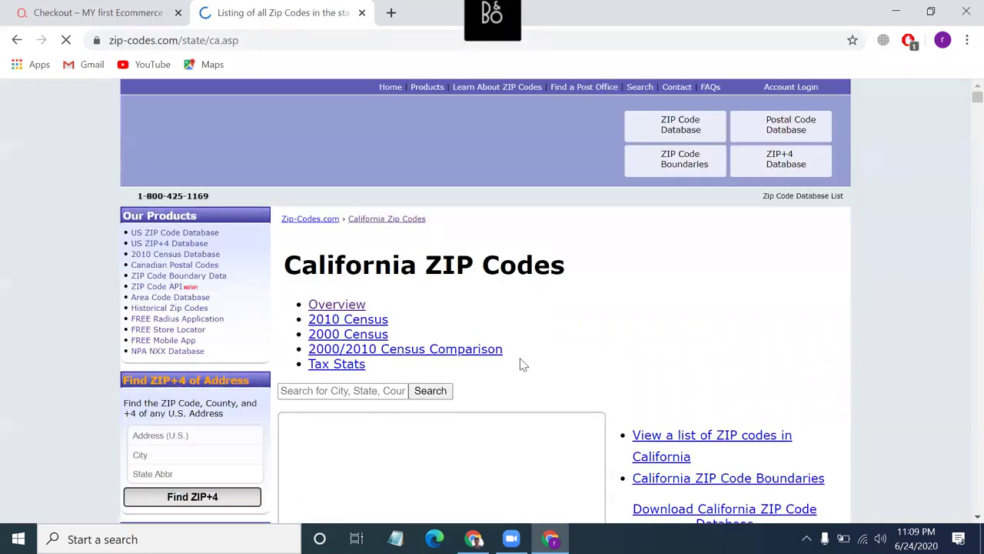
{"action": "scroll", "coordinate": [521, 364], "scroll_direction": "down", "scroll_amount": 5}
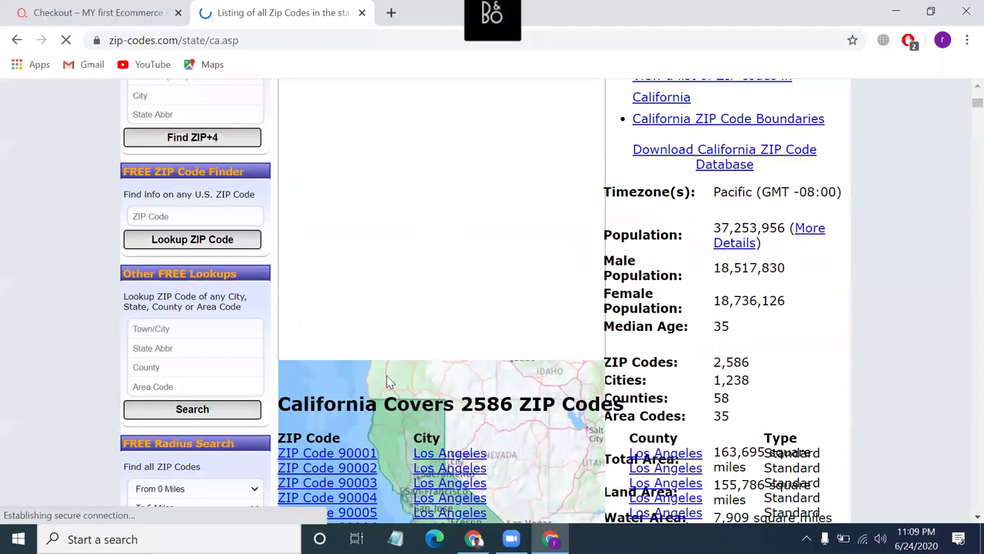
{"action": "scroll", "coordinate": [388, 382], "scroll_direction": "down", "scroll_amount": 1}
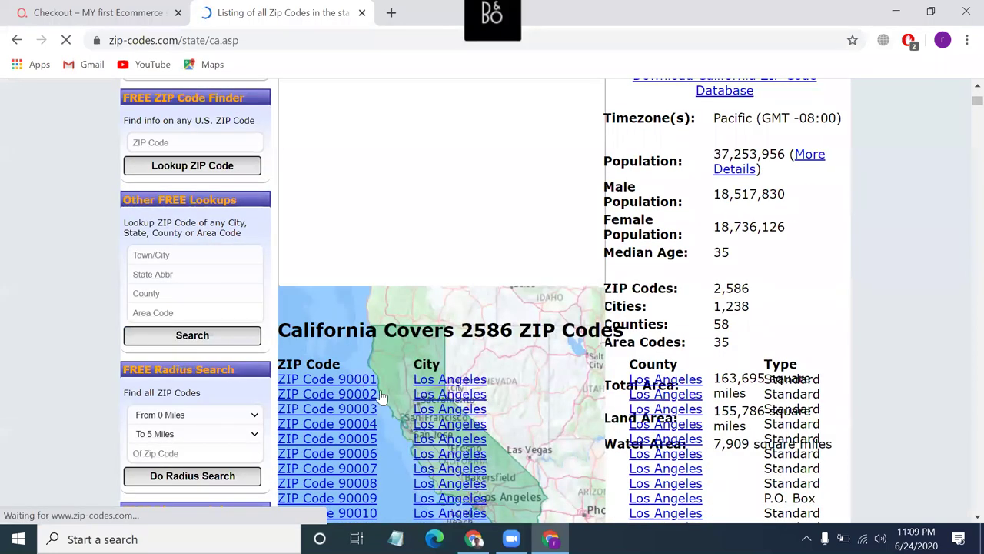
{"action": "left_click", "coordinate": [355, 384]}
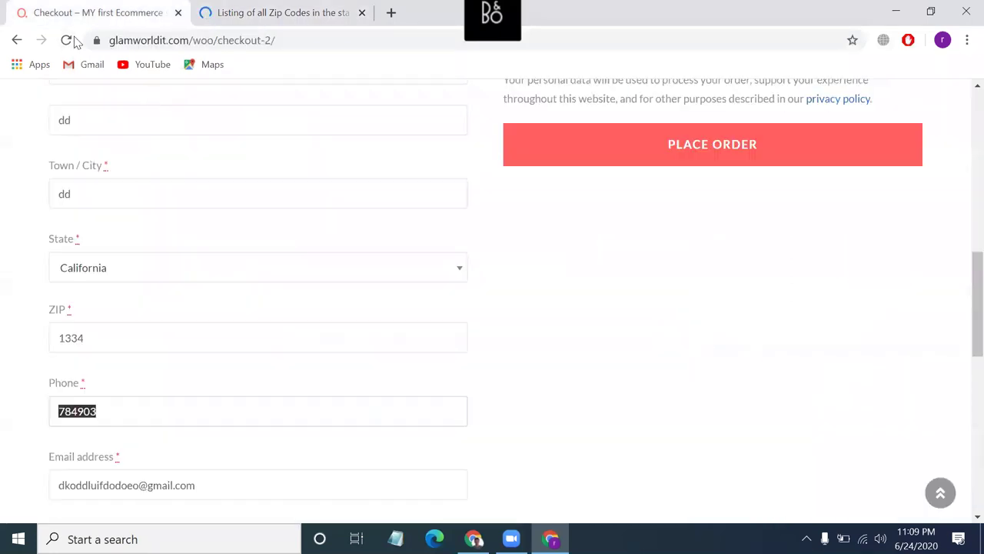
{"action": "left_click", "coordinate": [123, 13]}
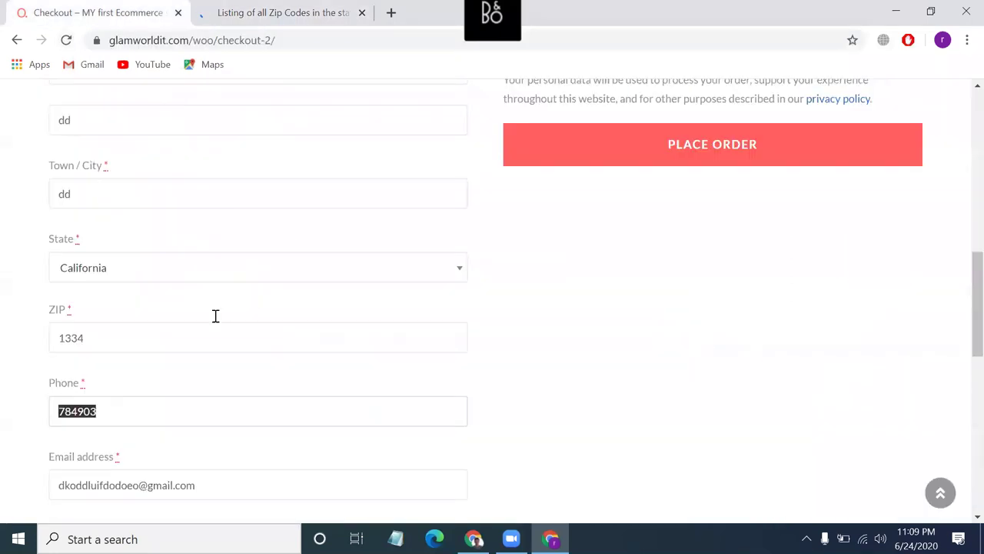
Clear the invalid ZIP 1334 and retry the order with ZIP 90001.
{"action": "left_click", "coordinate": [132, 335]}
{"action": "key", "text": "ctrl+a"}
{"action": "key", "text": "BackSpace"}
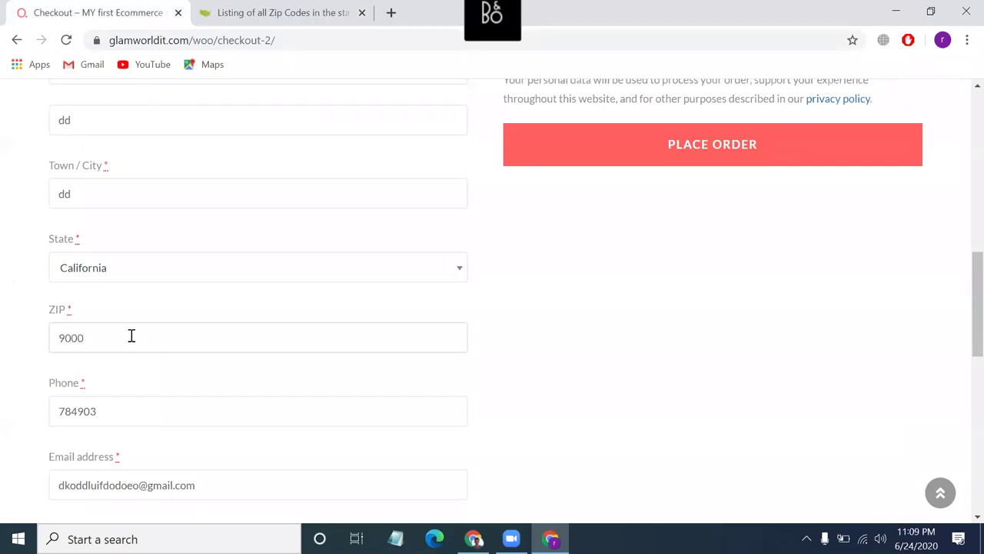
{"action": "left_click", "coordinate": [652, 148]}
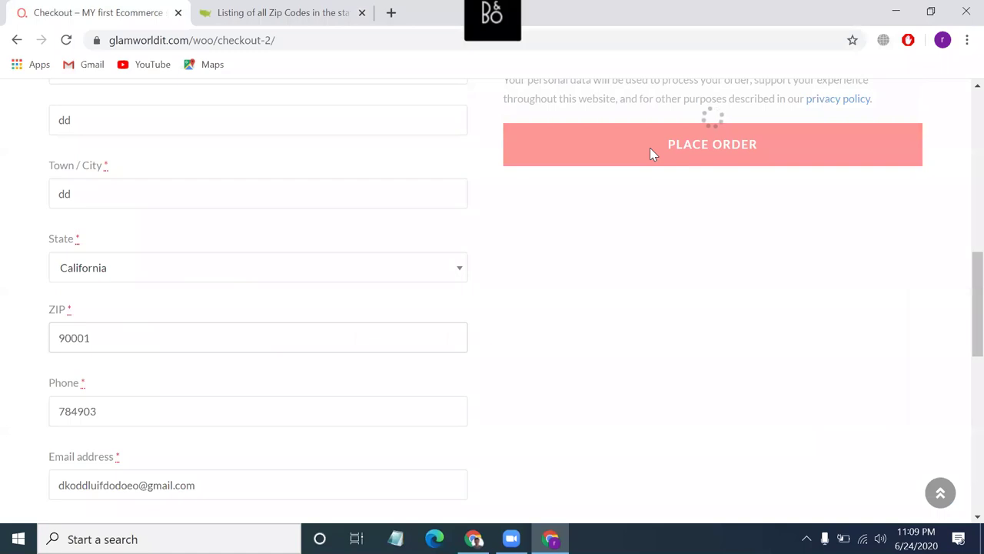
Place the $0.00 order #708 and review the Order received page.
{"action": "scroll", "coordinate": [631, 148], "scroll_direction": "up", "scroll_amount": 3}
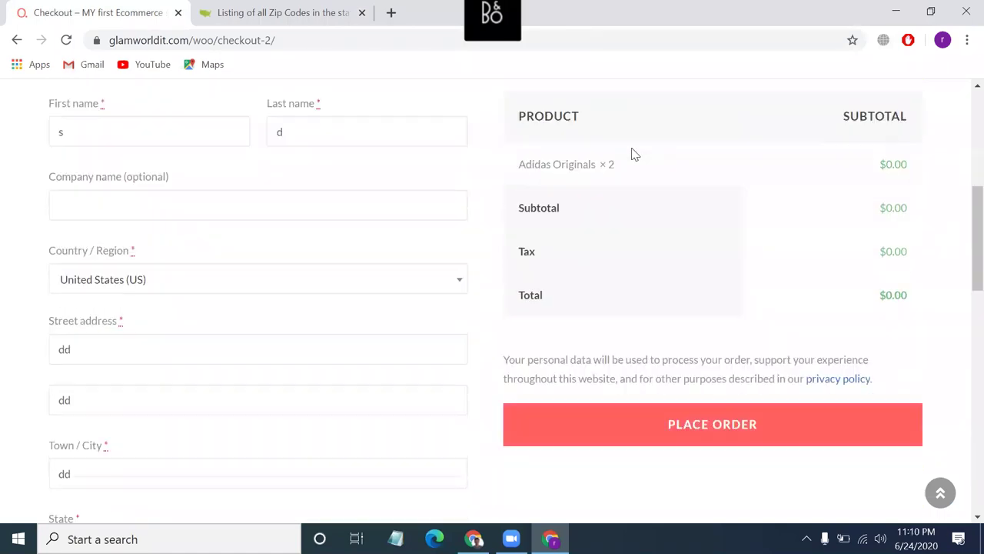
{"action": "scroll", "coordinate": [646, 277], "scroll_direction": "down", "scroll_amount": 2}
{"action": "left_click", "coordinate": [647, 482]}
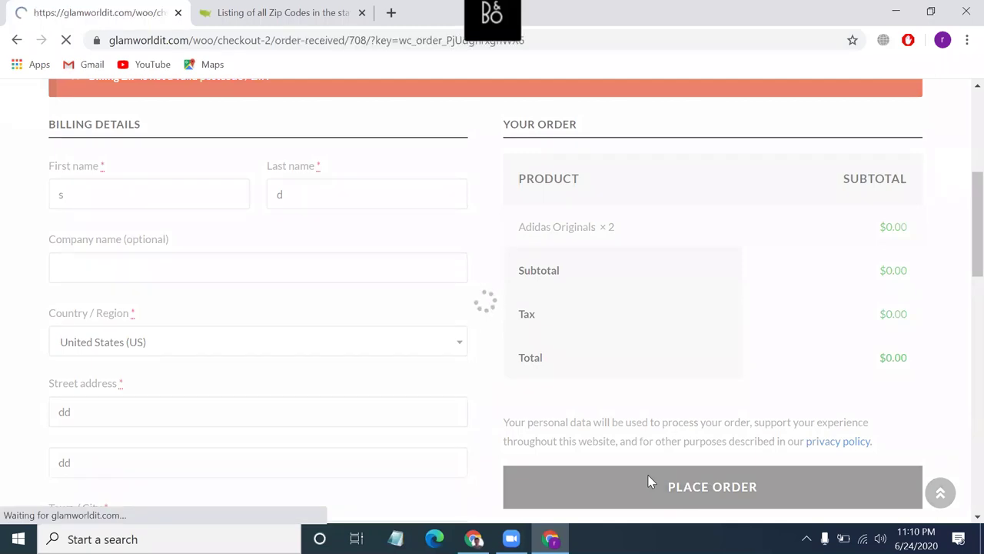
{"action": "scroll", "coordinate": [647, 481], "scroll_direction": "down", "scroll_amount": 6}
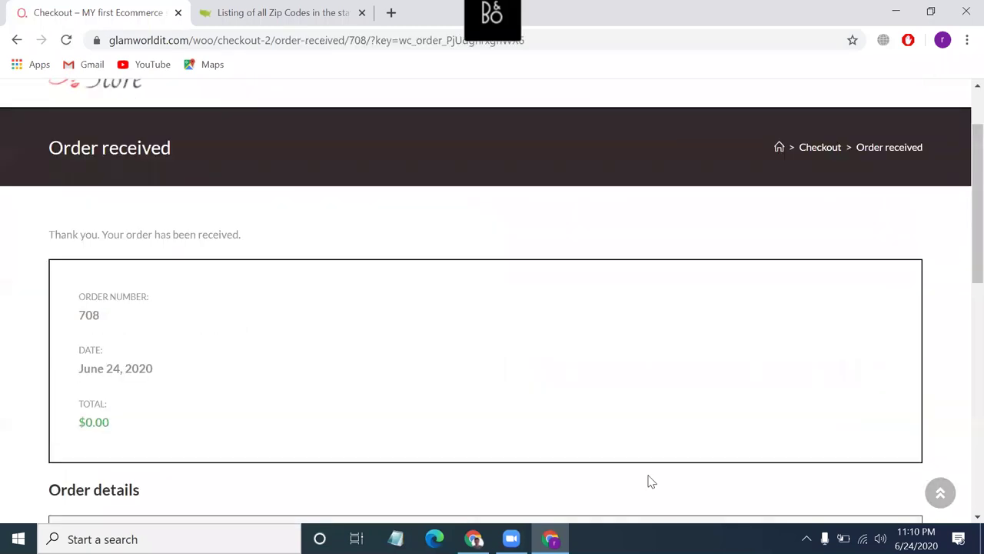
{"action": "scroll", "coordinate": [648, 481], "scroll_direction": "up", "scroll_amount": 3}
{"action": "scroll", "coordinate": [648, 480], "scroll_direction": "up", "scroll_amount": 4}
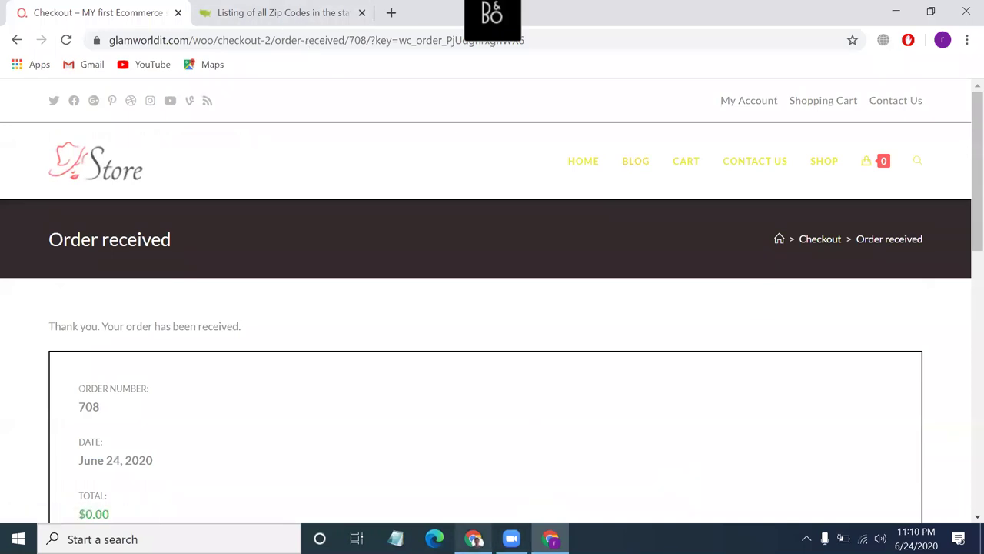
{"action": "key", "text": "alt+Tab"}
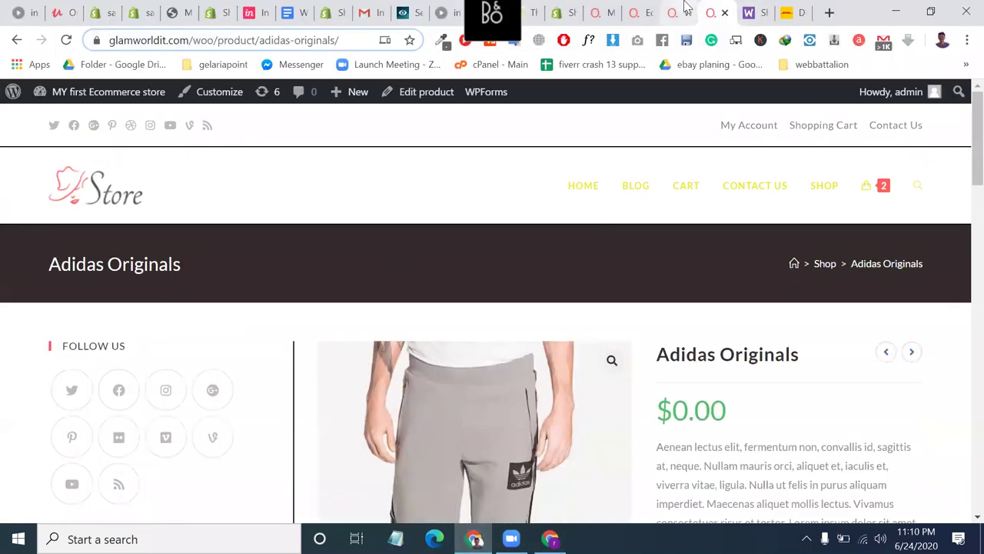
Open WooCommerce Orders, close the stray product and homepage tabs, and edit order #708.
{"action": "left_click", "coordinate": [686, 10]}
{"action": "scroll", "coordinate": [429, 348], "scroll_direction": "up", "scroll_amount": 3}
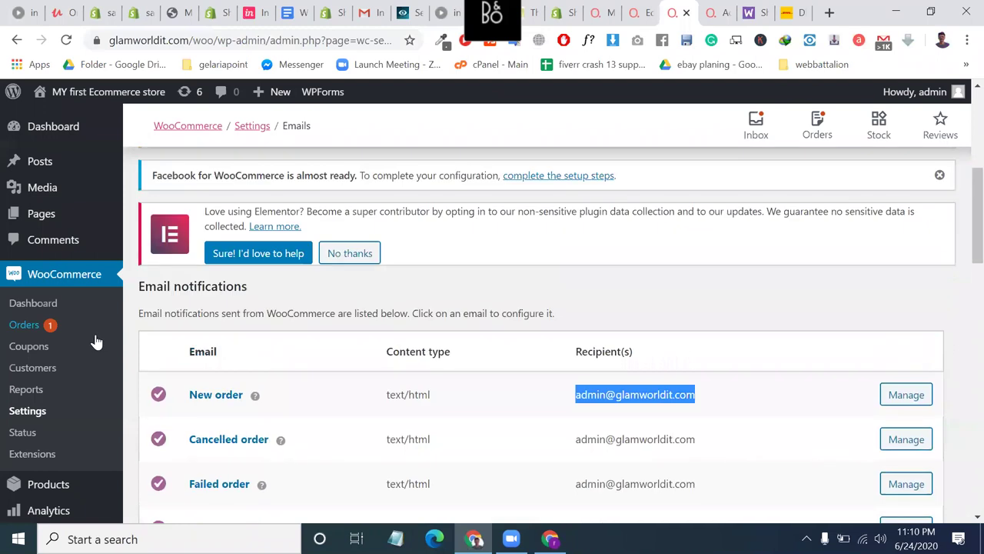
{"action": "left_click", "coordinate": [24, 325]}
{"action": "left_click", "coordinate": [723, 8]}
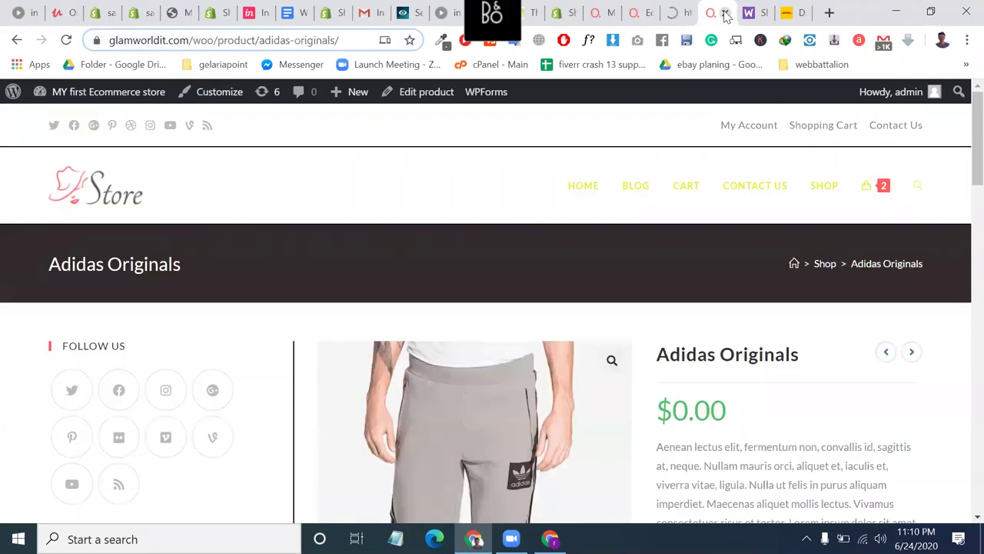
{"action": "left_click", "coordinate": [725, 12]}
{"action": "left_click", "coordinate": [654, 14]}
{"action": "left_click", "coordinate": [677, 15]}
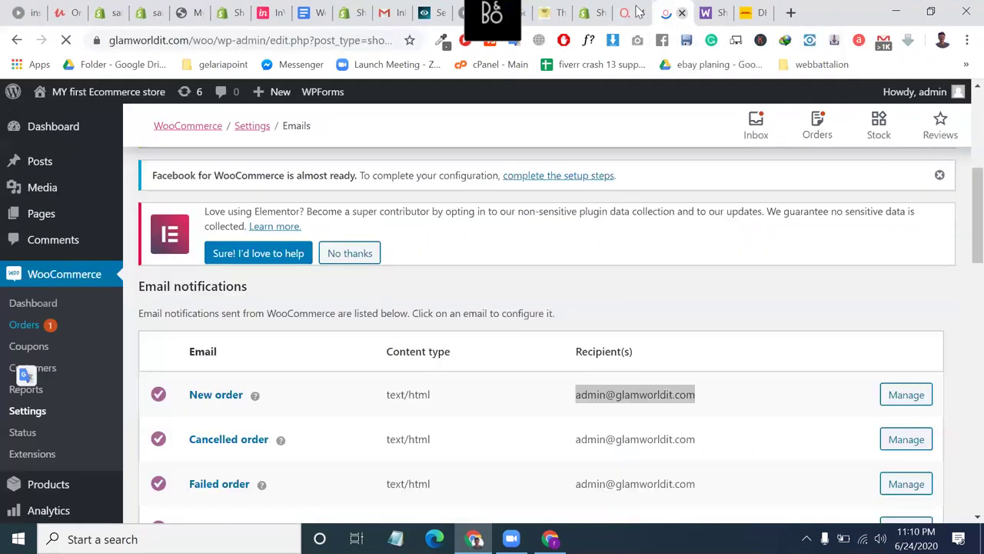
{"action": "left_click", "coordinate": [635, 11]}
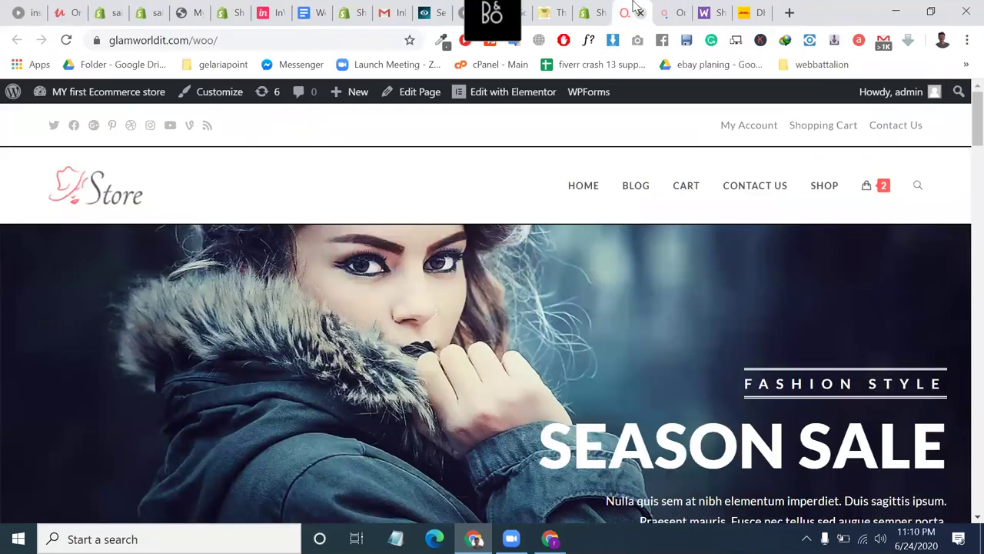
{"action": "left_click", "coordinate": [641, 12]}
{"action": "scroll", "coordinate": [504, 402], "scroll_direction": "down", "scroll_amount": 5}
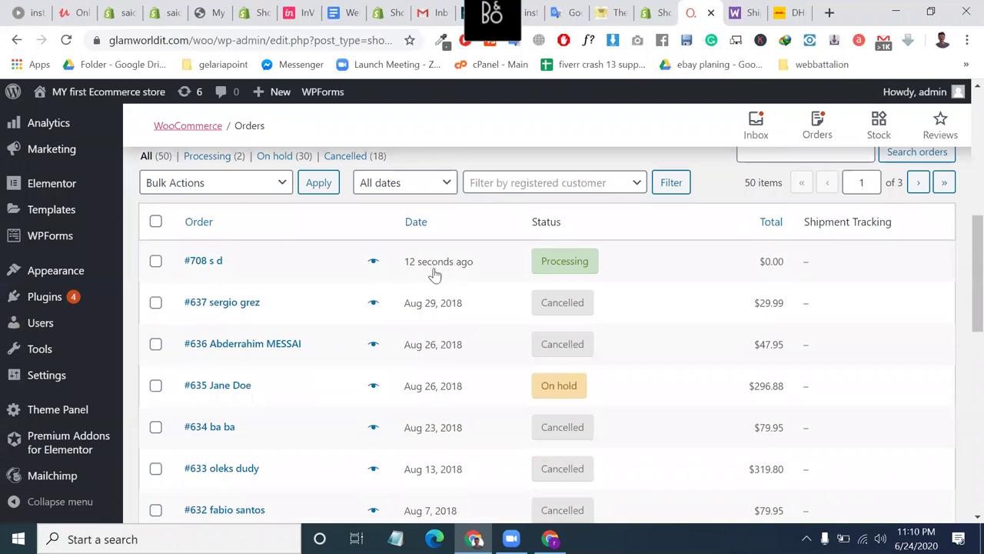
{"action": "left_click", "coordinate": [210, 263]}
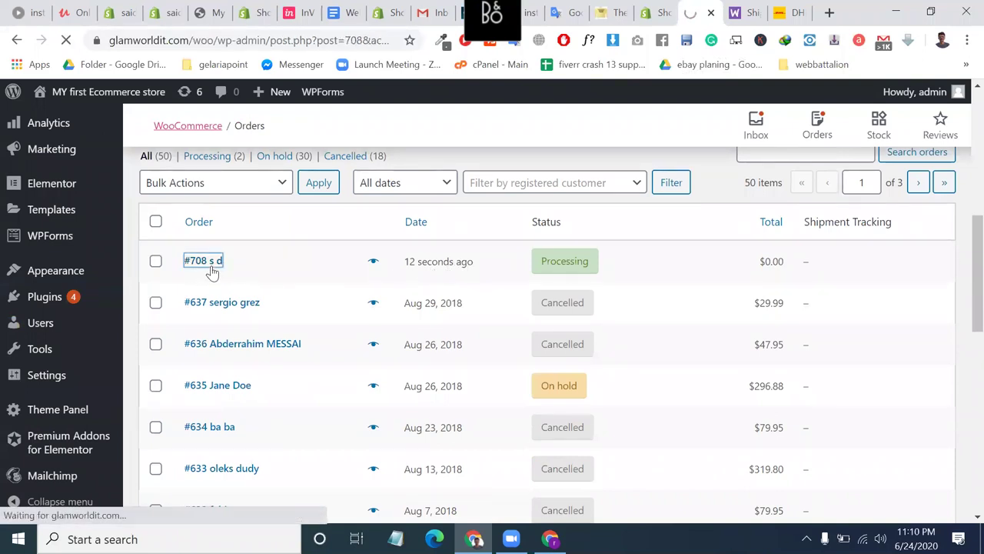
{"action": "scroll", "coordinate": [522, 397], "scroll_direction": "down", "scroll_amount": 3}
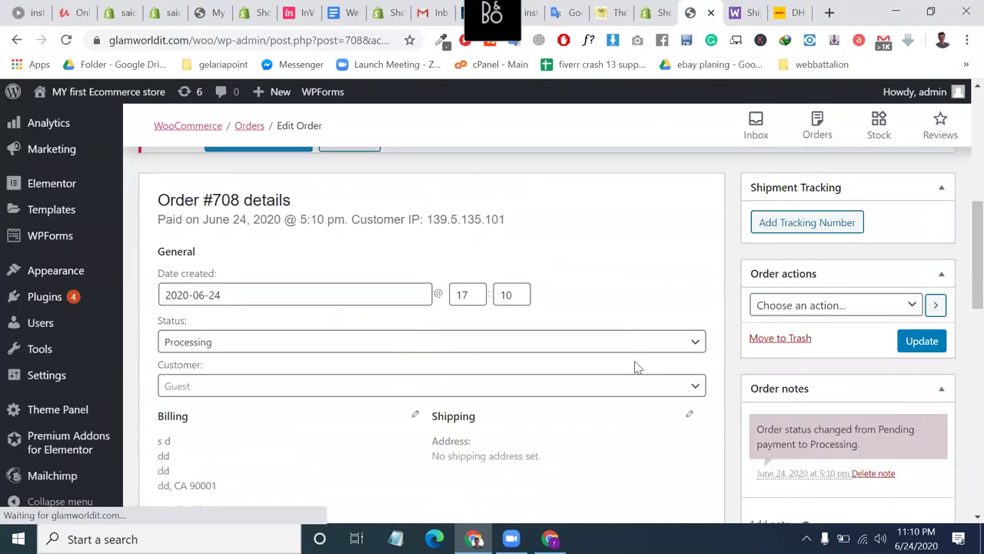
{"action": "left_click", "coordinate": [812, 262]}
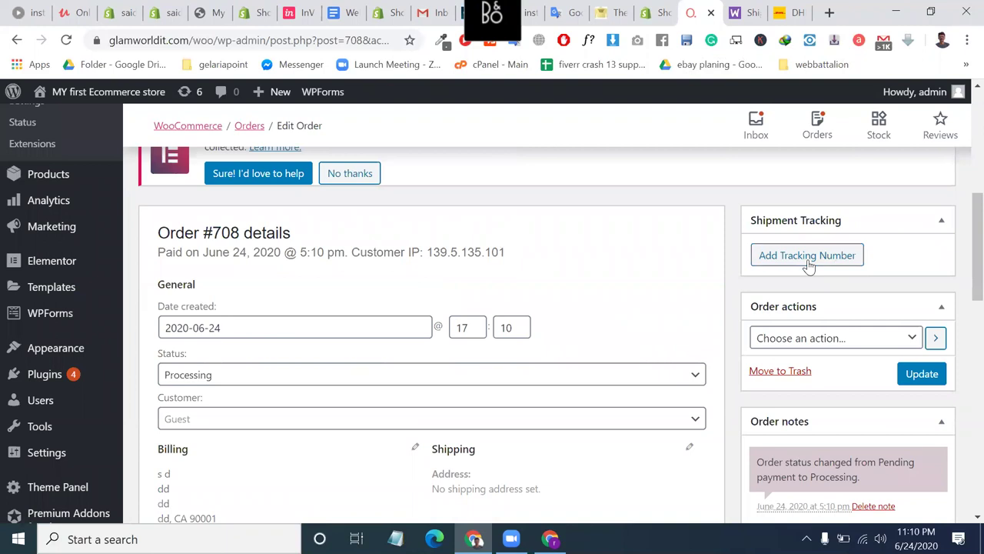
{"action": "left_click", "coordinate": [823, 273]}
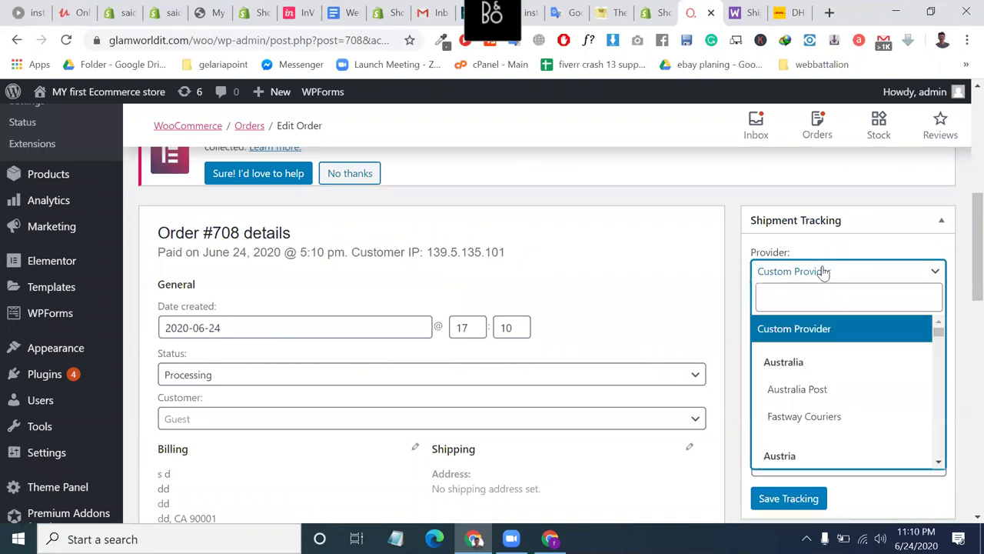
{"action": "scroll", "coordinate": [829, 415], "scroll_direction": "down", "scroll_amount": 10}
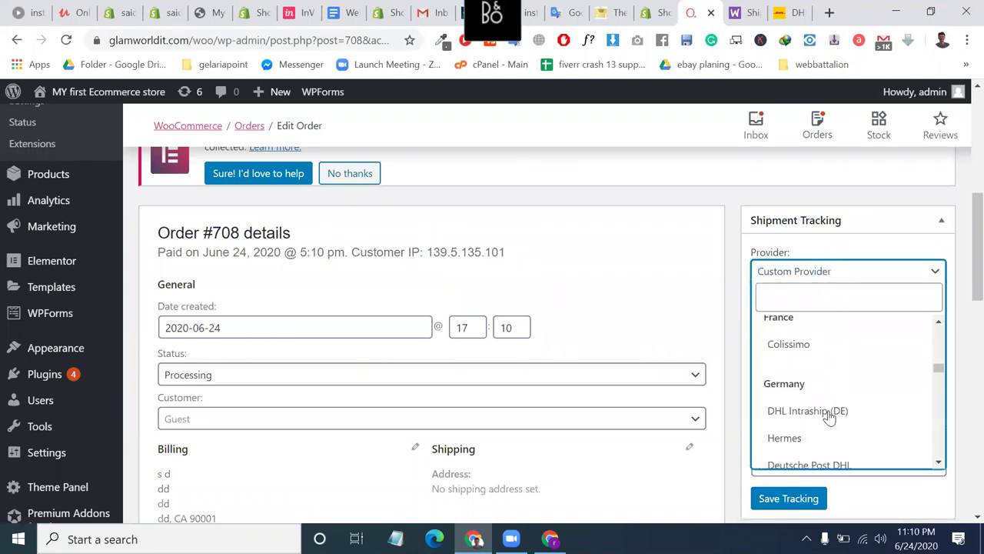
{"action": "scroll", "coordinate": [829, 416], "scroll_direction": "down", "scroll_amount": 8}
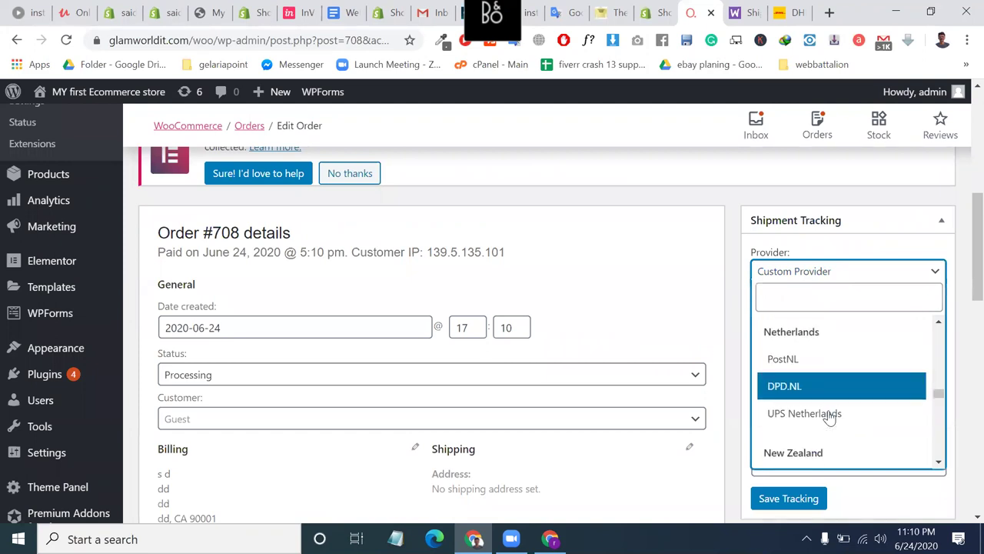
{"action": "scroll", "coordinate": [829, 415], "scroll_direction": "down", "scroll_amount": 1}
{"action": "scroll", "coordinate": [829, 415], "scroll_direction": "up", "scroll_amount": 5}
{"action": "scroll", "coordinate": [831, 416], "scroll_direction": "down", "scroll_amount": 3}
{"action": "scroll", "coordinate": [830, 416], "scroll_direction": "down", "scroll_amount": 6}
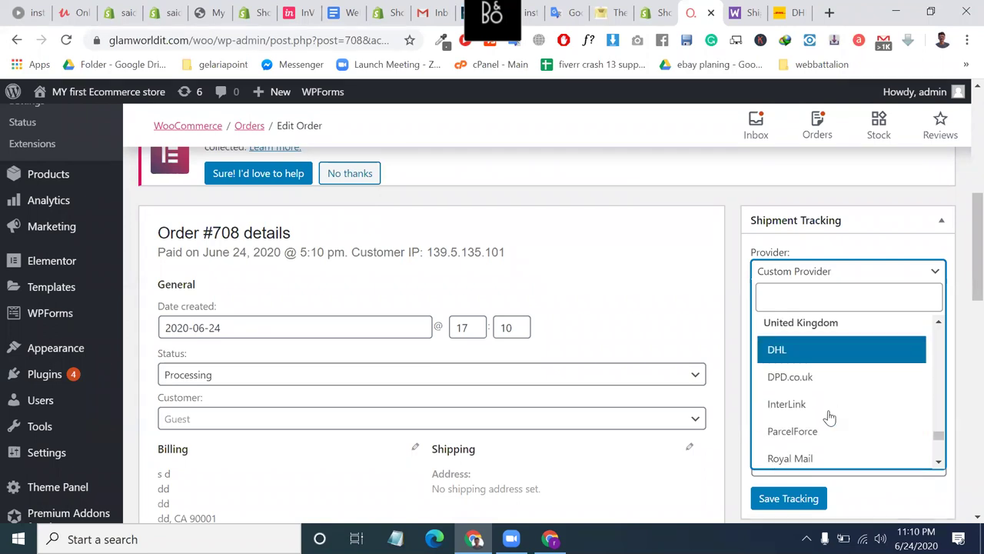
{"action": "scroll", "coordinate": [823, 408], "scroll_direction": "up", "scroll_amount": 1}
{"action": "scroll", "coordinate": [822, 396], "scroll_direction": "up", "scroll_amount": 2}
{"action": "scroll", "coordinate": [822, 394], "scroll_direction": "down", "scroll_amount": 6}
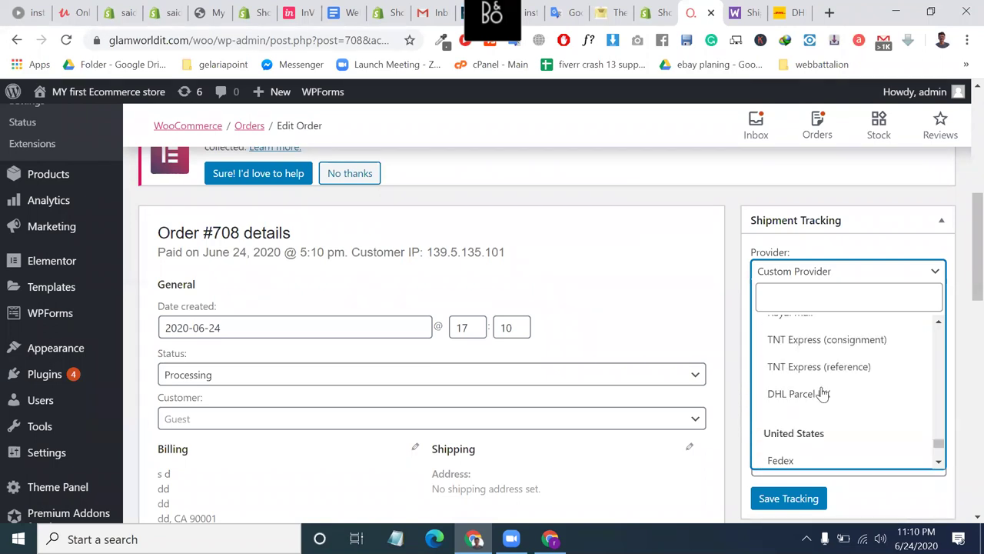
{"action": "left_click", "coordinate": [821, 431]}
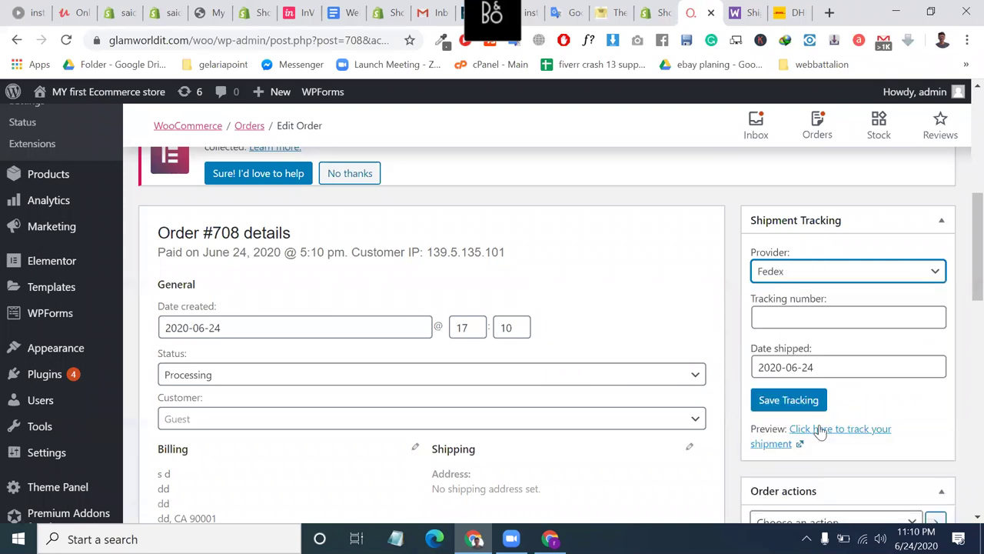
{"action": "left_click", "coordinate": [818, 325]}
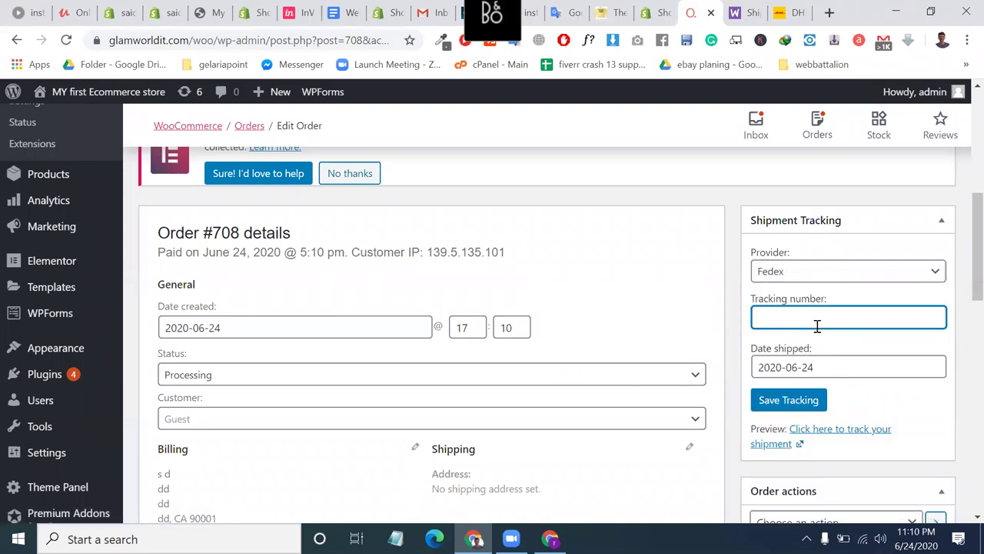
{"action": "left_click", "coordinate": [782, 402]}
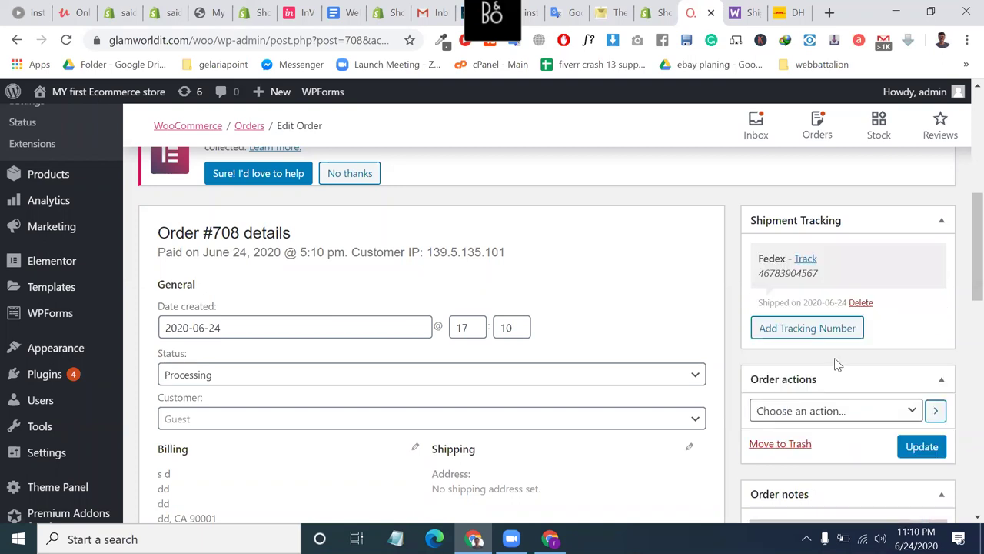
Email the order invoice to the customer via Order actions and update the order.
{"action": "left_click", "coordinate": [815, 409]}
{"action": "left_click", "coordinate": [831, 446]}
{"action": "left_click", "coordinate": [917, 448]}
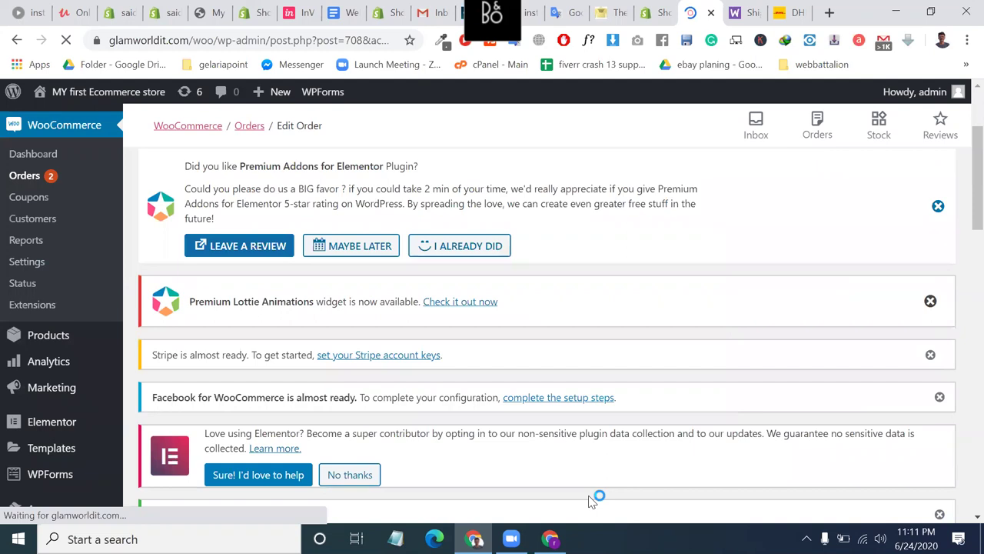
Open the WooCommerce 'Boost your sales, get traffic and win hearts' email in Gmail's Promotions.
{"action": "key", "text": "alt+Tab"}
{"action": "left_click", "coordinate": [90, 66]}
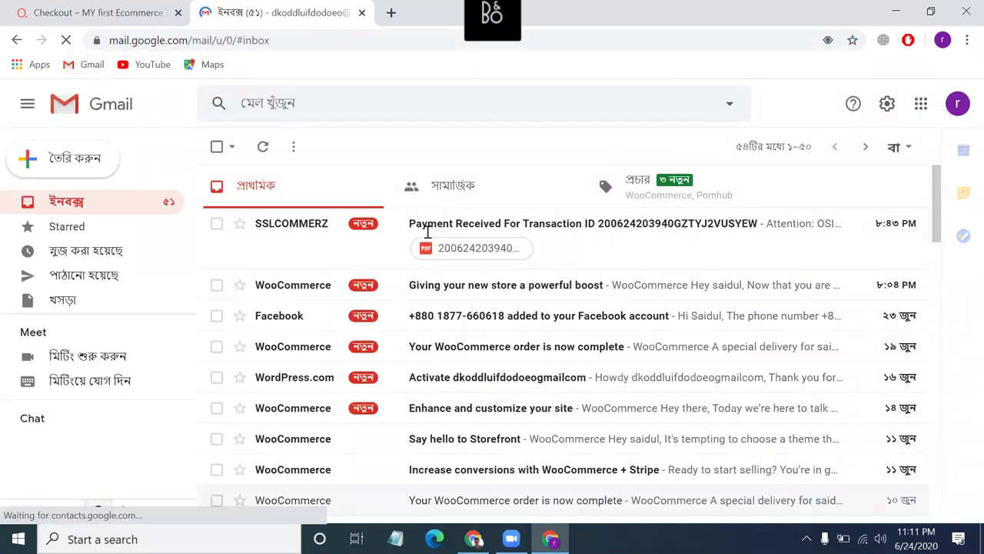
{"action": "left_click", "coordinate": [673, 206]}
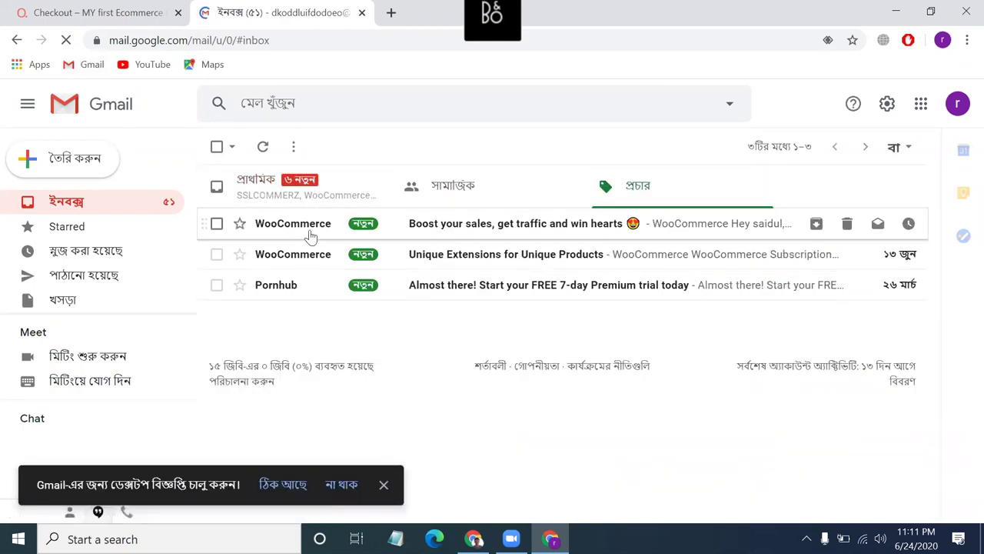
{"action": "left_click", "coordinate": [311, 237]}
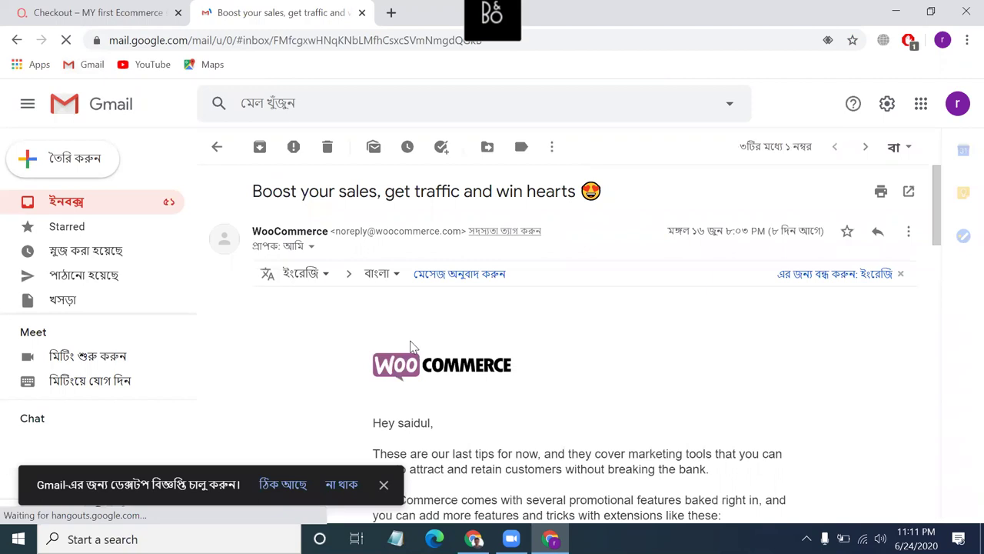
{"action": "scroll", "coordinate": [410, 347], "scroll_direction": "down", "scroll_amount": 5}
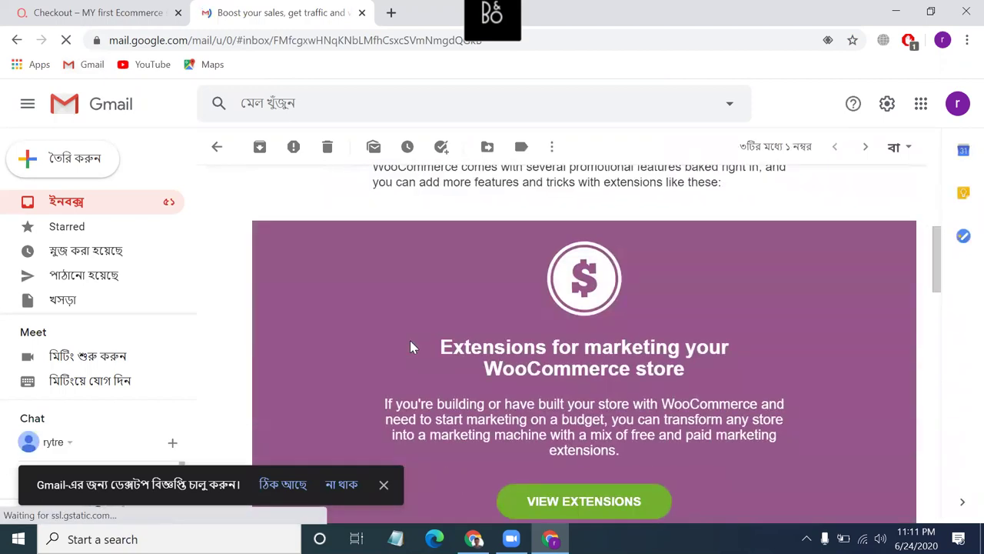
{"action": "scroll", "coordinate": [410, 346], "scroll_direction": "up", "scroll_amount": 2}
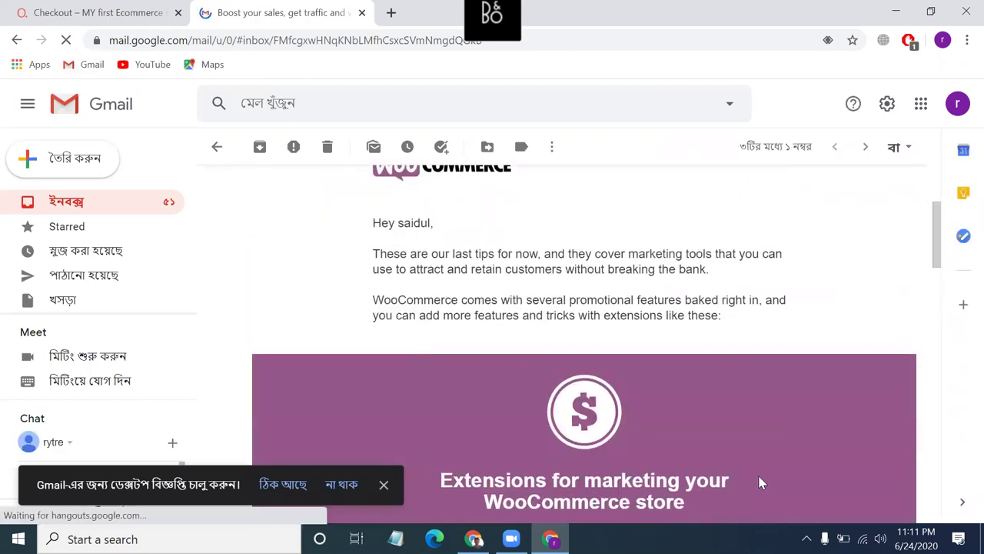
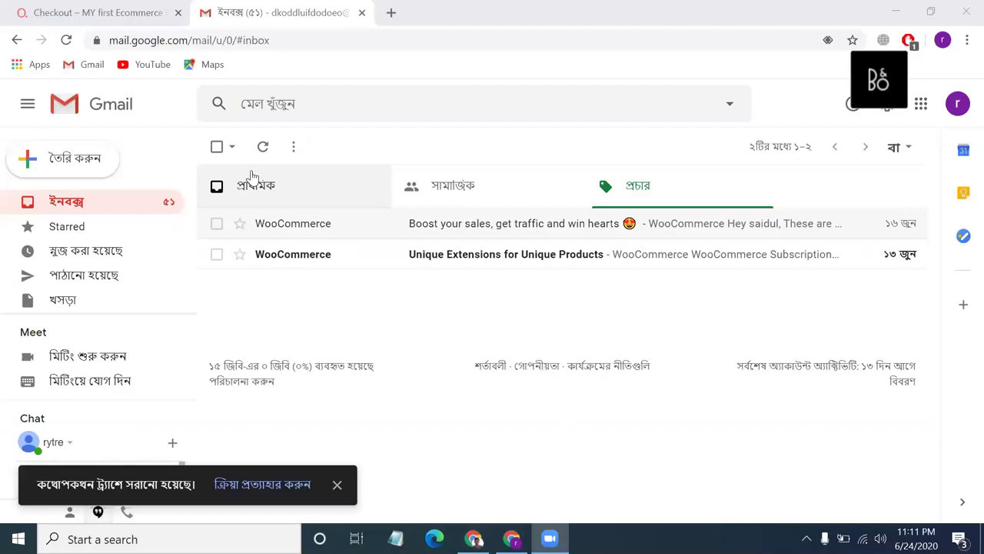
Refresh the Primary inbox and read the SSLCOMMERZ payment-received email.
{"action": "left_click", "coordinate": [253, 180]}
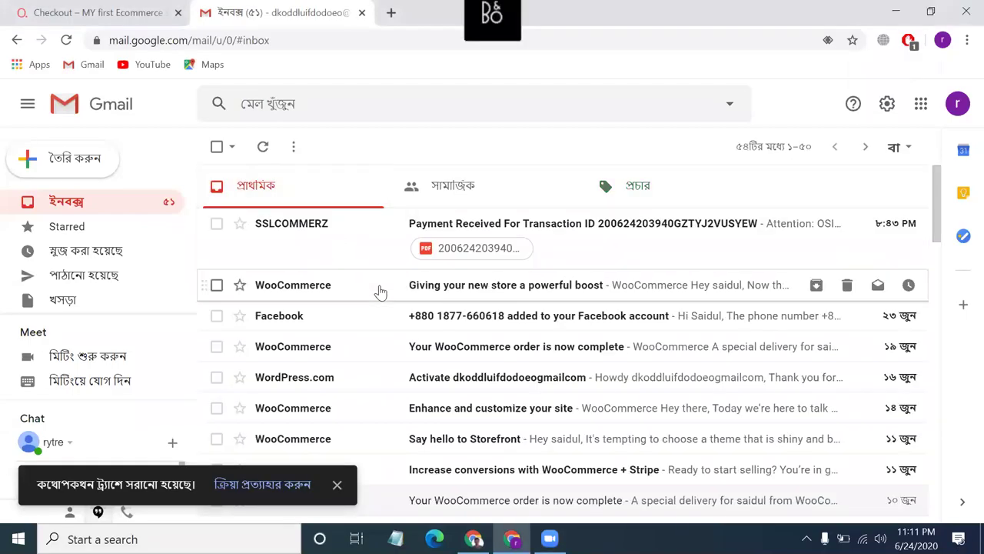
{"action": "left_click", "coordinate": [267, 153]}
{"action": "left_click", "coordinate": [267, 153]}
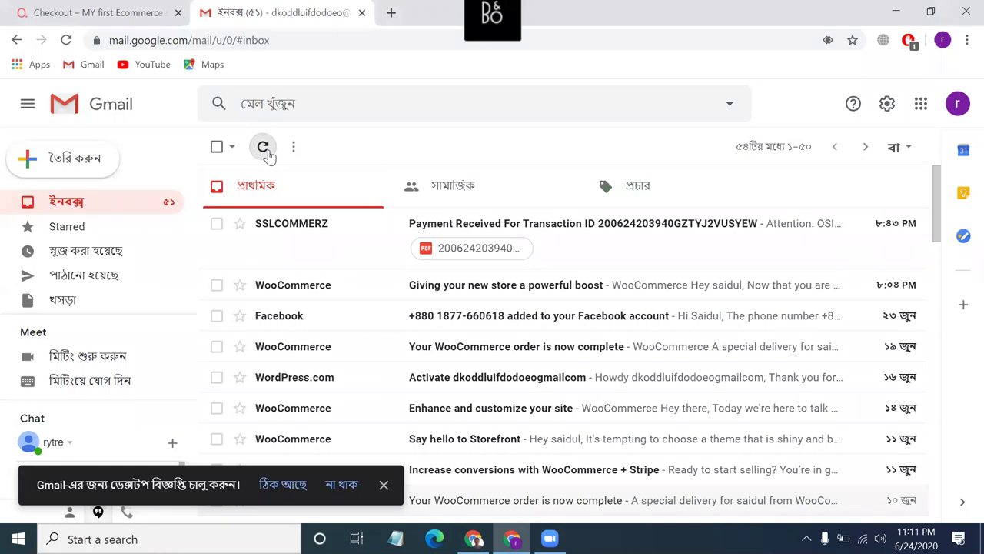
{"action": "left_click", "coordinate": [352, 246]}
{"action": "scroll", "coordinate": [419, 347], "scroll_direction": "down", "scroll_amount": 2}
{"action": "scroll", "coordinate": [314, 266], "scroll_direction": "up", "scroll_amount": 2}
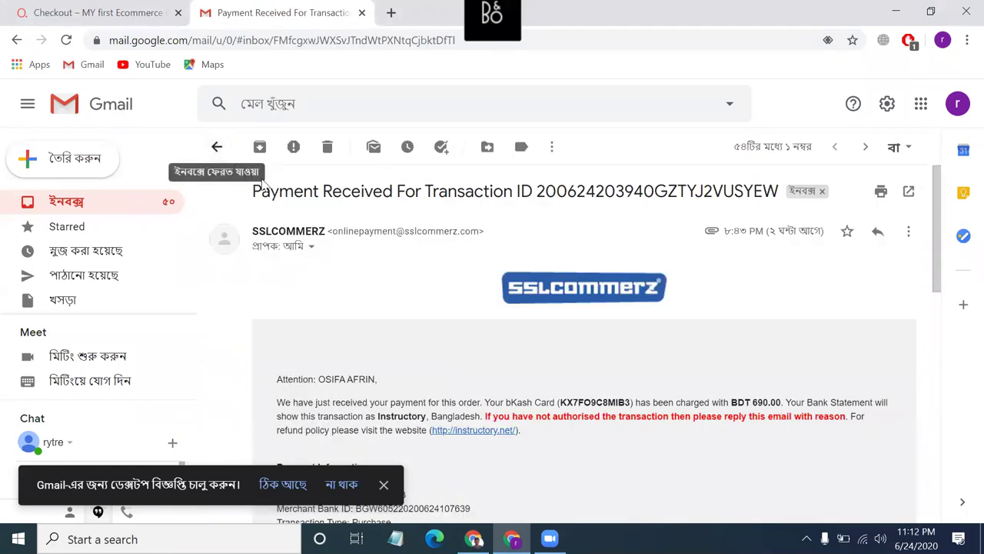
{"action": "left_click", "coordinate": [219, 147]}
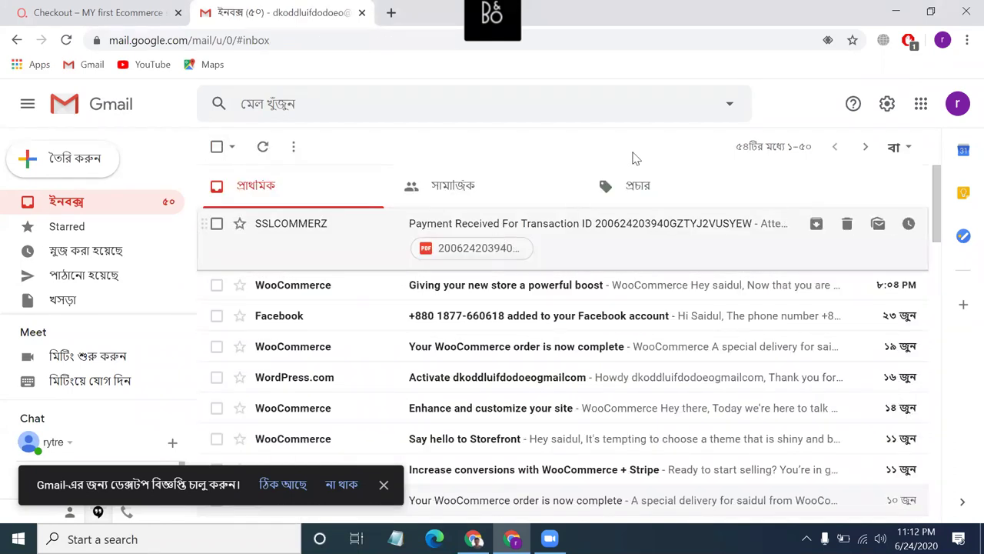
Show the Promotions category and refresh it until the two WooCommerce emails appear.
{"action": "left_click", "coordinate": [640, 186]}
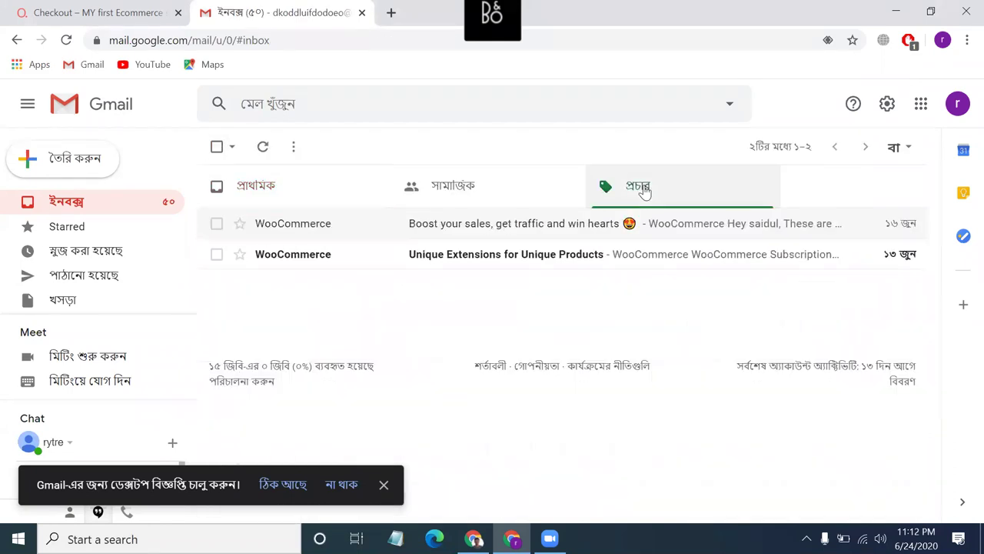
{"action": "left_click", "coordinate": [262, 146]}
{"action": "left_click", "coordinate": [261, 148]}
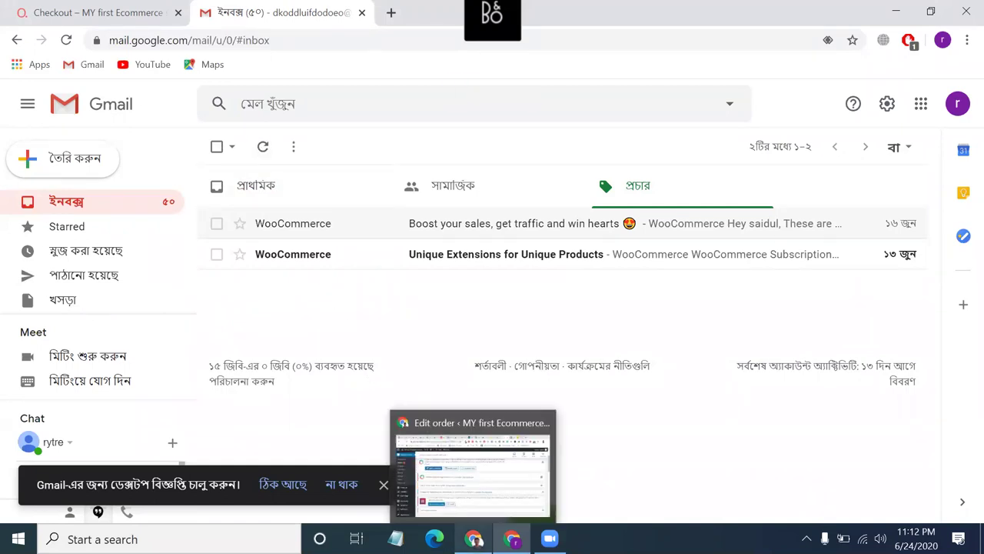
Email order #708's invoice and order details to the customer via Order actions and Update.
{"action": "left_click", "coordinate": [473, 538]}
{"action": "scroll", "coordinate": [308, 332], "scroll_direction": "up", "scroll_amount": 2}
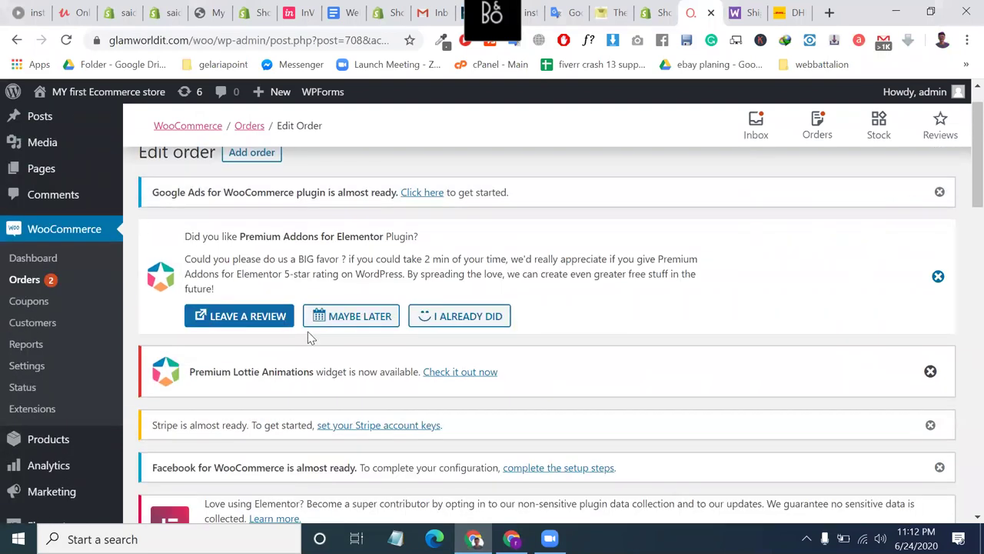
{"action": "scroll", "coordinate": [308, 334], "scroll_direction": "down", "scroll_amount": 8}
{"action": "scroll", "coordinate": [308, 337], "scroll_direction": "down", "scroll_amount": 2}
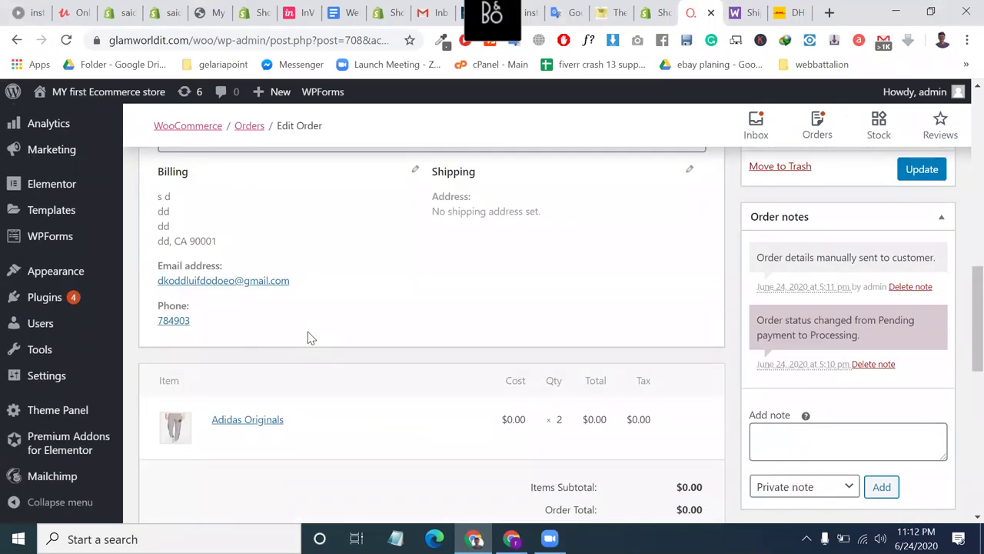
{"action": "scroll", "coordinate": [310, 336], "scroll_direction": "up", "scroll_amount": 4}
{"action": "left_click", "coordinate": [873, 374]}
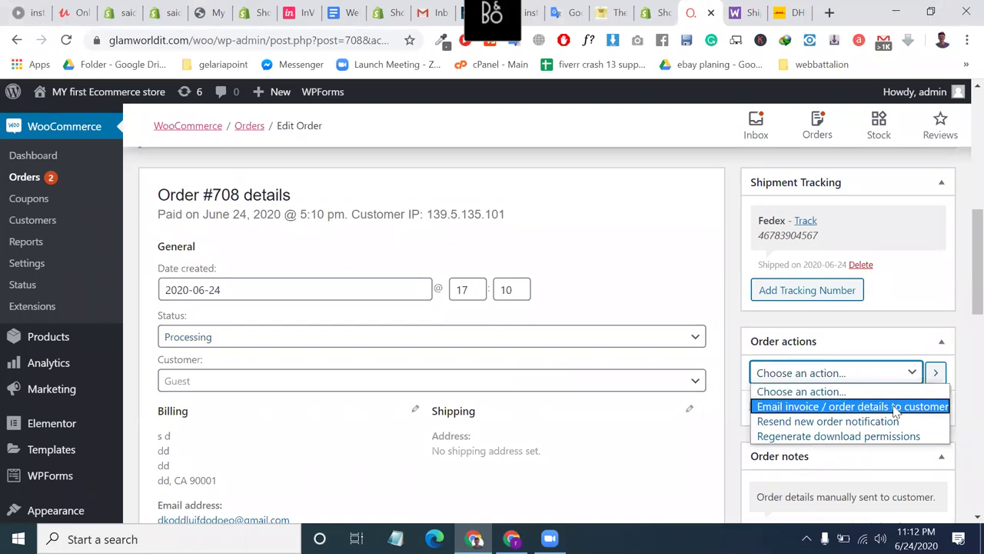
{"action": "left_click", "coordinate": [896, 406]}
{"action": "left_click", "coordinate": [915, 412]}
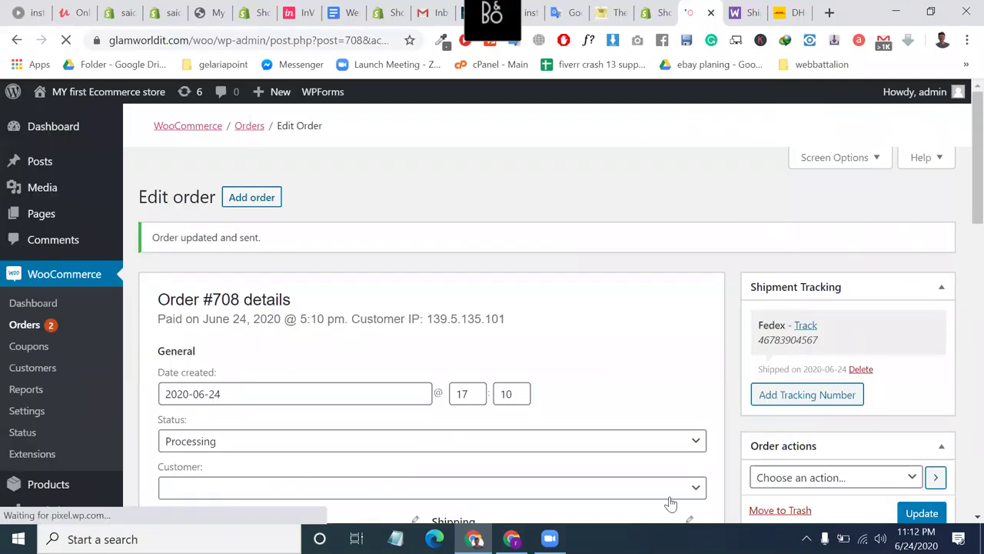
{"action": "scroll", "coordinate": [671, 503], "scroll_direction": "down", "scroll_amount": 2}
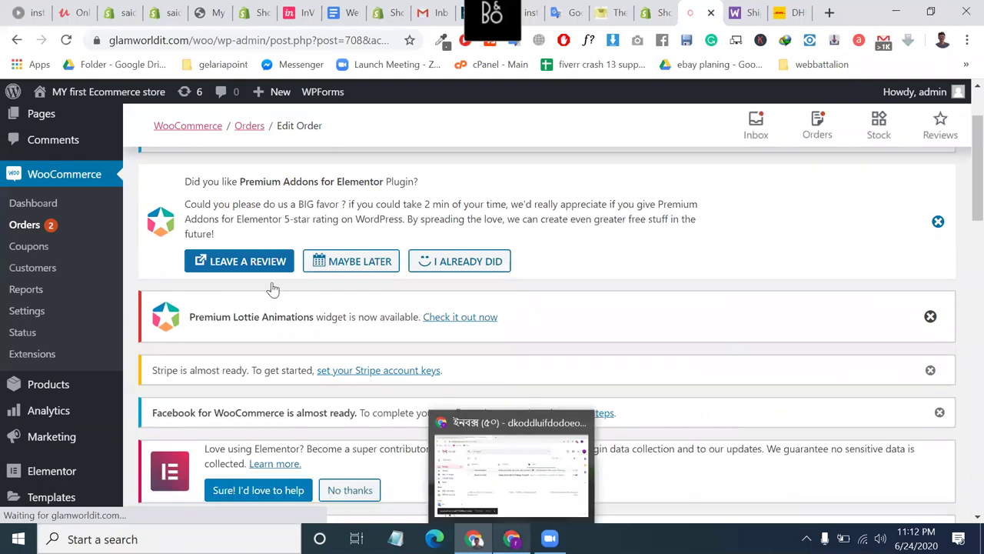
{"action": "key", "text": "alt+Tab"}
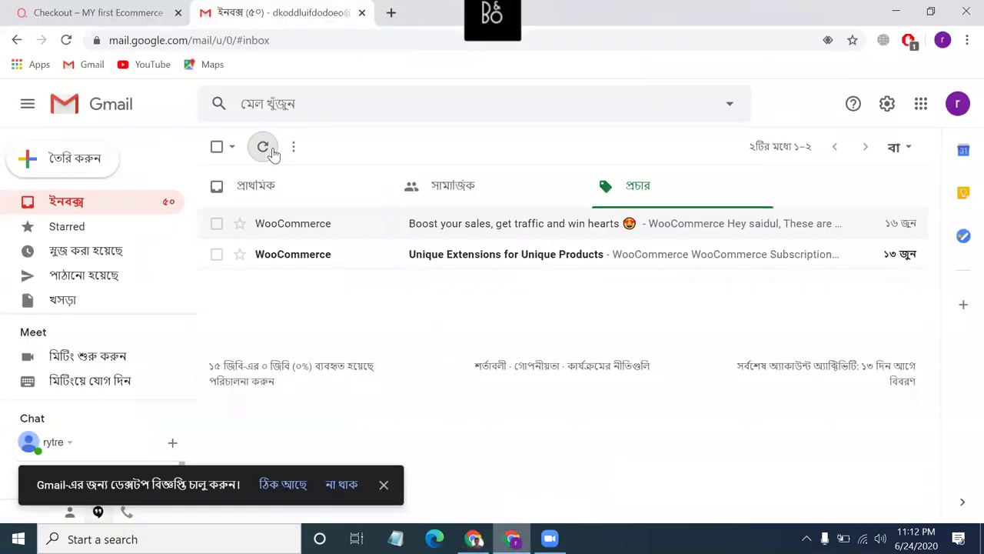
Read the order email in the Primary inbox and return to the inbox list.
{"action": "left_click", "coordinate": [327, 180]}
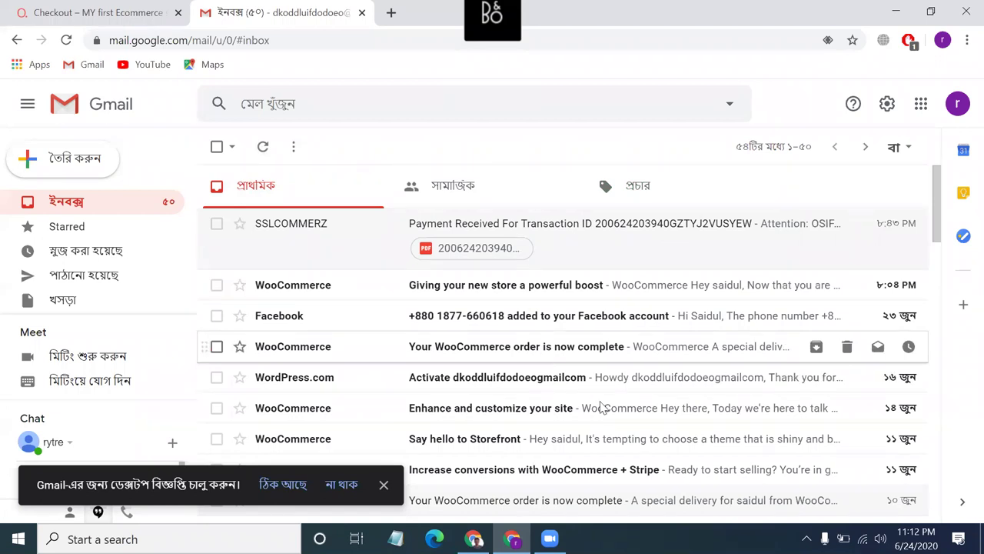
{"action": "scroll", "coordinate": [602, 406], "scroll_direction": "down", "scroll_amount": 5}
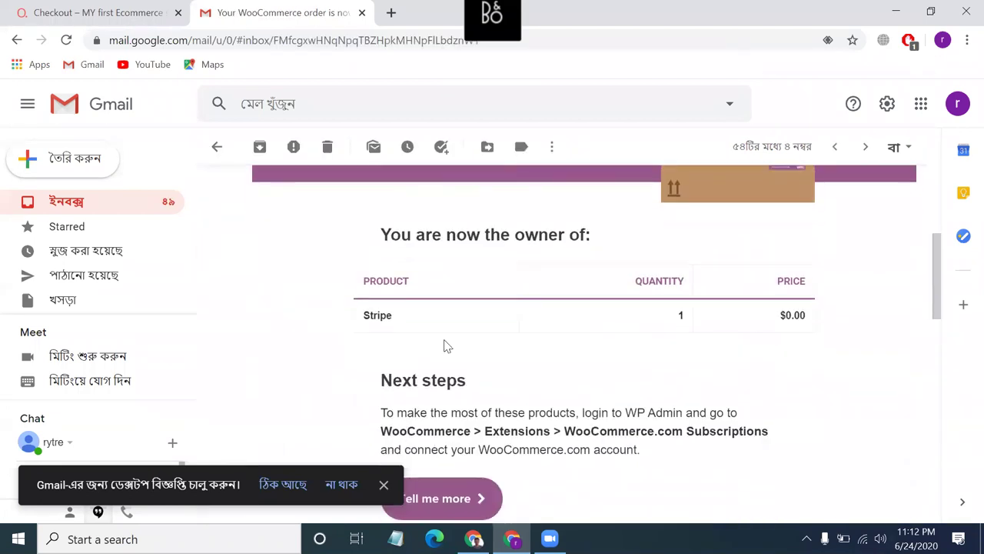
{"action": "scroll", "coordinate": [448, 346], "scroll_direction": "down", "scroll_amount": 2}
{"action": "scroll", "coordinate": [322, 307], "scroll_direction": "up", "scroll_amount": 1}
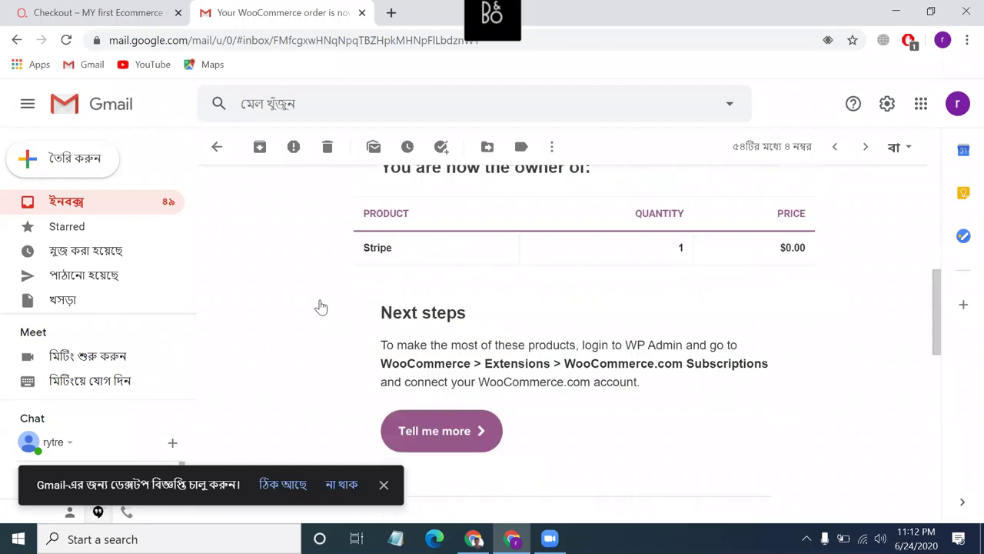
{"action": "key", "text": "alt+Left"}
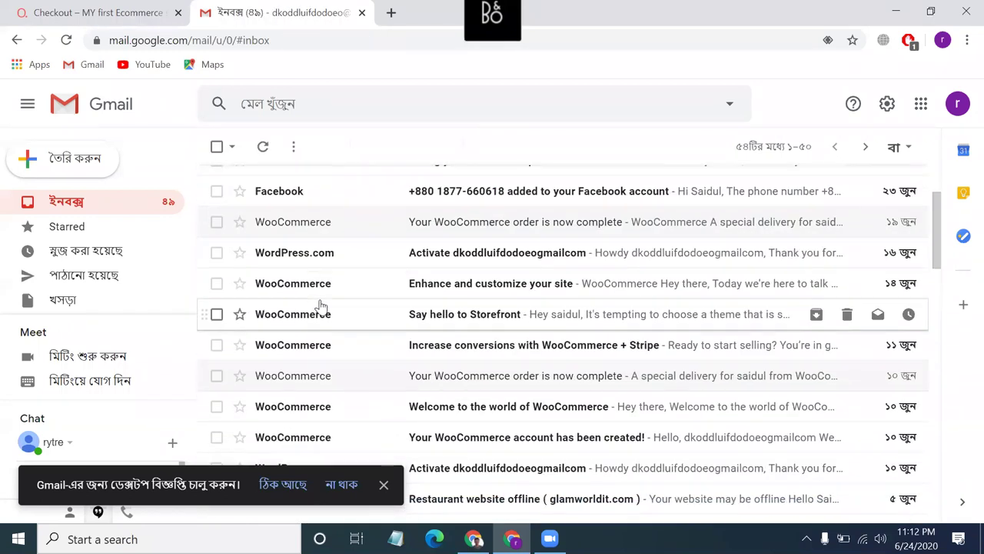
{"action": "scroll", "coordinate": [372, 391], "scroll_direction": "down", "scroll_amount": 2}
{"action": "scroll", "coordinate": [371, 390], "scroll_direction": "down", "scroll_amount": 3}
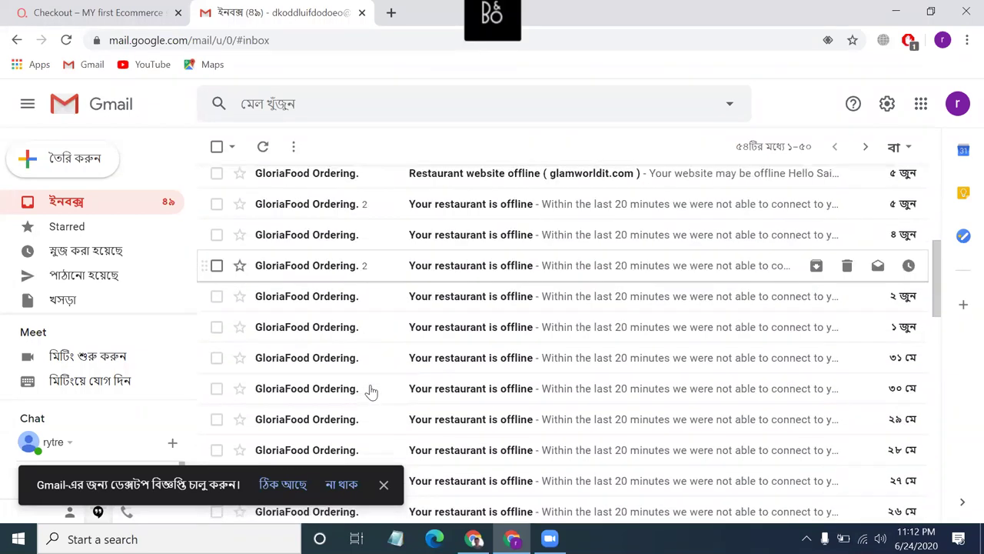
{"action": "scroll", "coordinate": [371, 390], "scroll_direction": "up", "scroll_amount": 2}
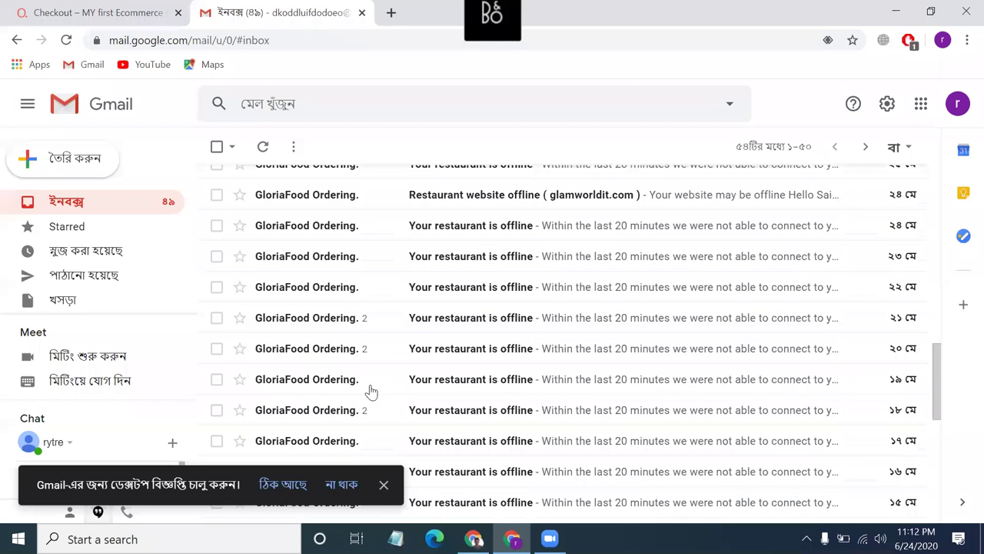
{"action": "scroll", "coordinate": [450, 198], "scroll_direction": "up", "scroll_amount": 5}
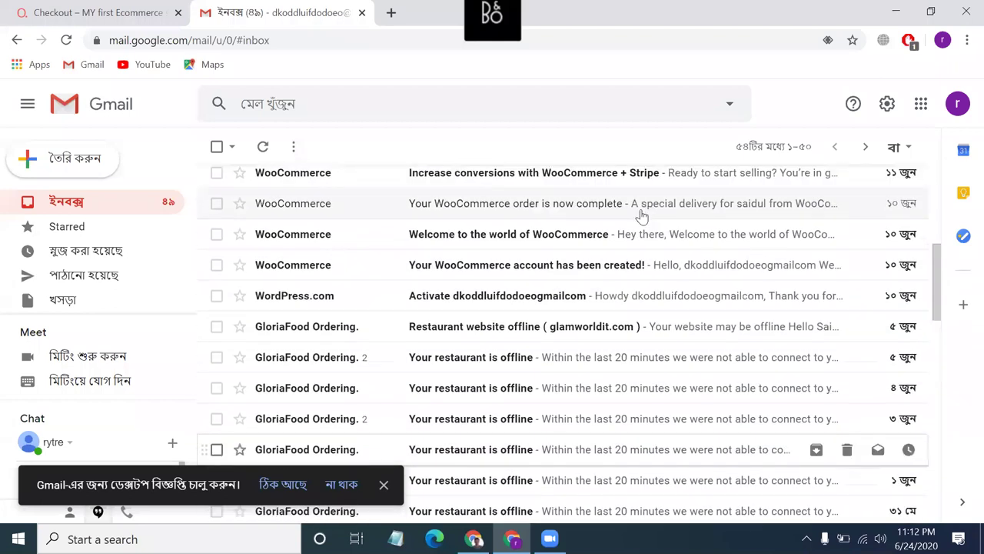
Open the 'Unique Extensions for Unique Products' promotion email, then view the order 708 received page.
{"action": "key", "text": "grave"}
{"action": "key", "text": "grave"}
{"action": "left_click", "coordinate": [263, 151]}
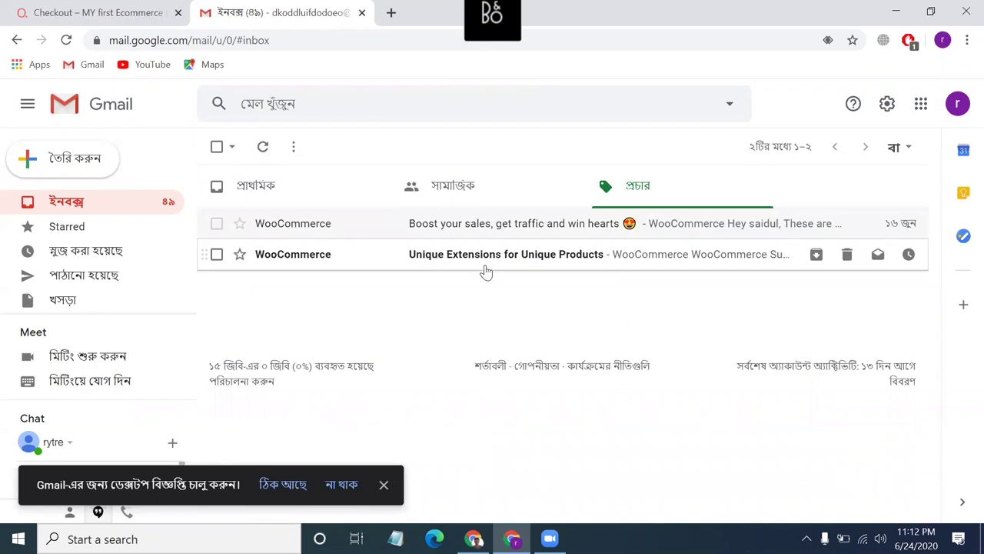
{"action": "left_click", "coordinate": [335, 259]}
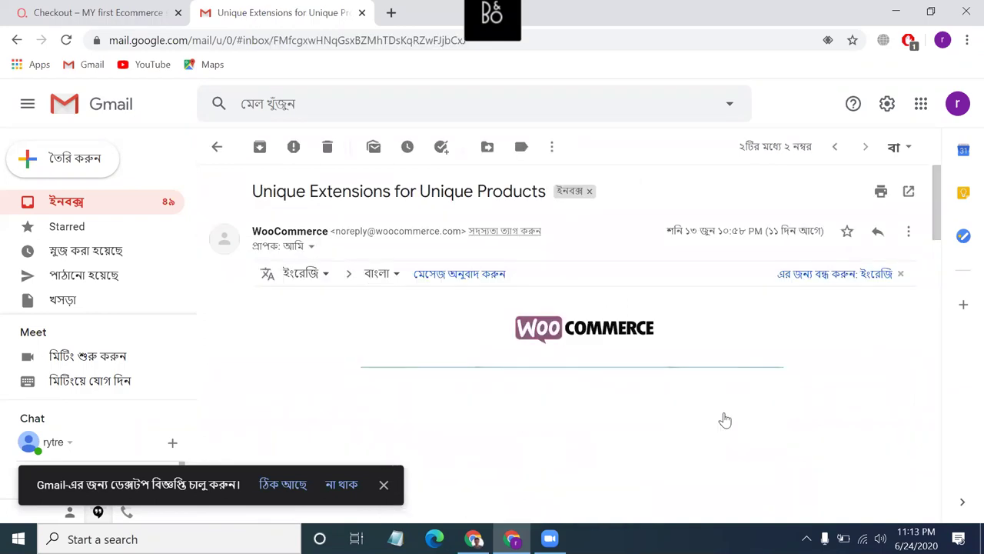
{"action": "scroll", "coordinate": [673, 430], "scroll_direction": "down", "scroll_amount": 3}
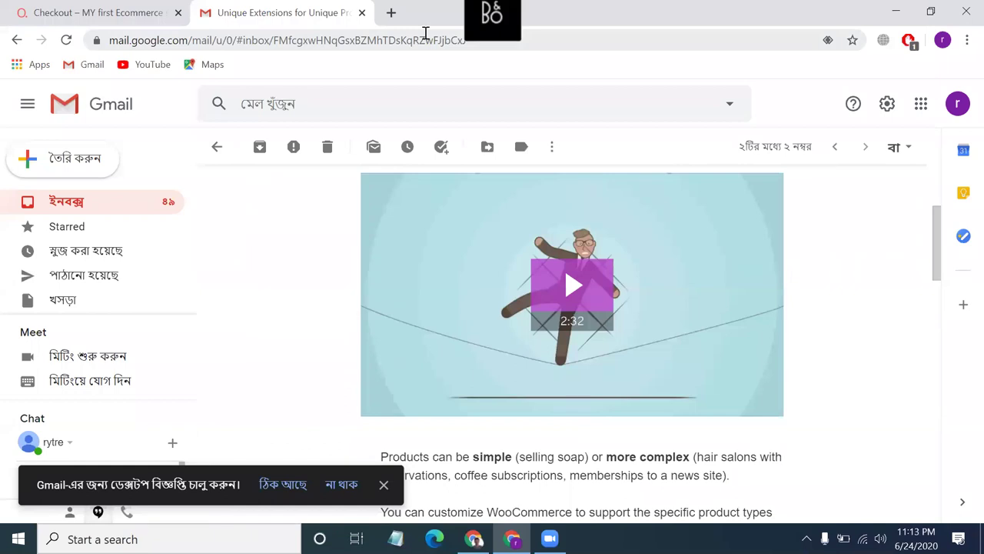
{"action": "left_click", "coordinate": [95, 9]}
{"action": "scroll", "coordinate": [258, 324], "scroll_direction": "down", "scroll_amount": 2}
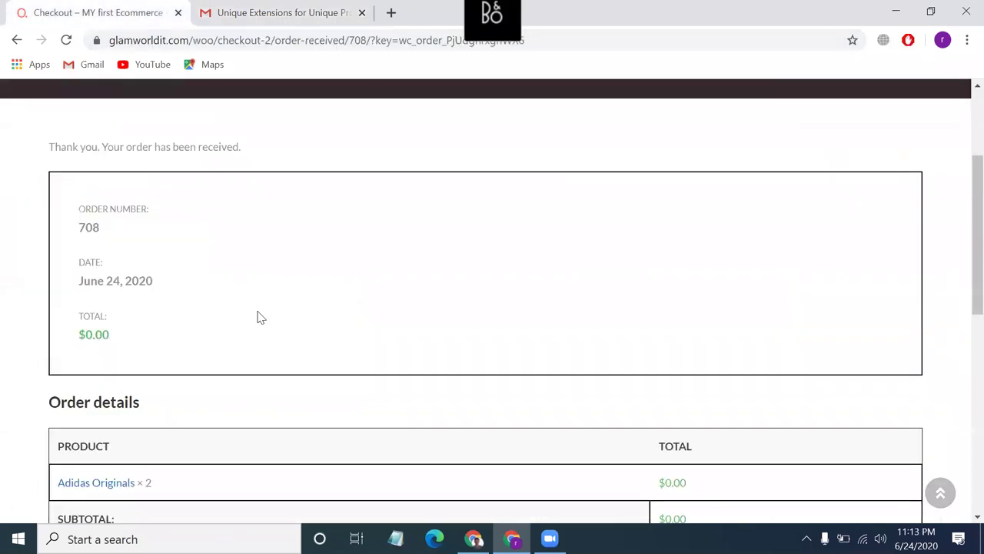
Return to order #708's Edit order page and look over its Processing status and Fedex tracking.
{"action": "key", "text": "super+d"}
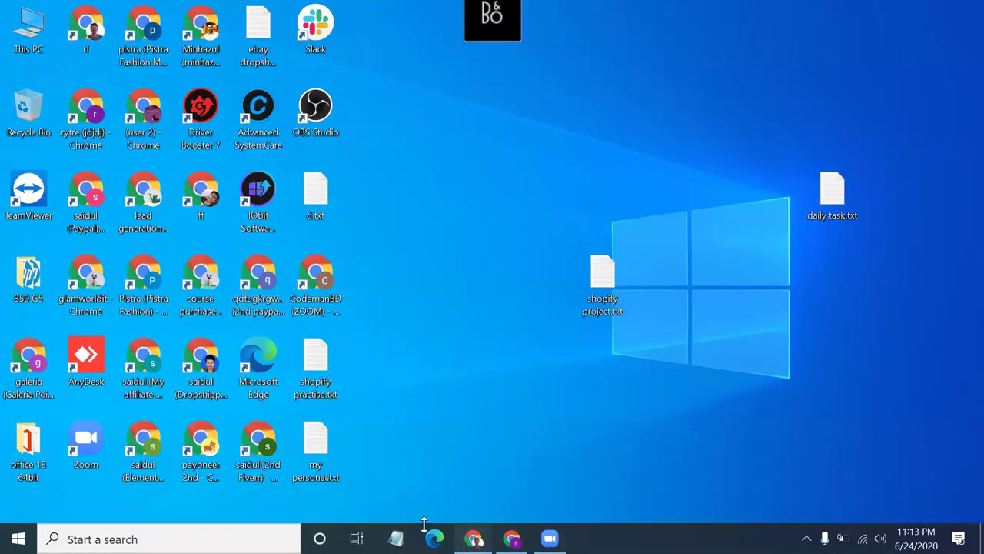
{"action": "key", "text": "alt+Tab"}
{"action": "scroll", "coordinate": [362, 209], "scroll_direction": "up", "scroll_amount": 2}
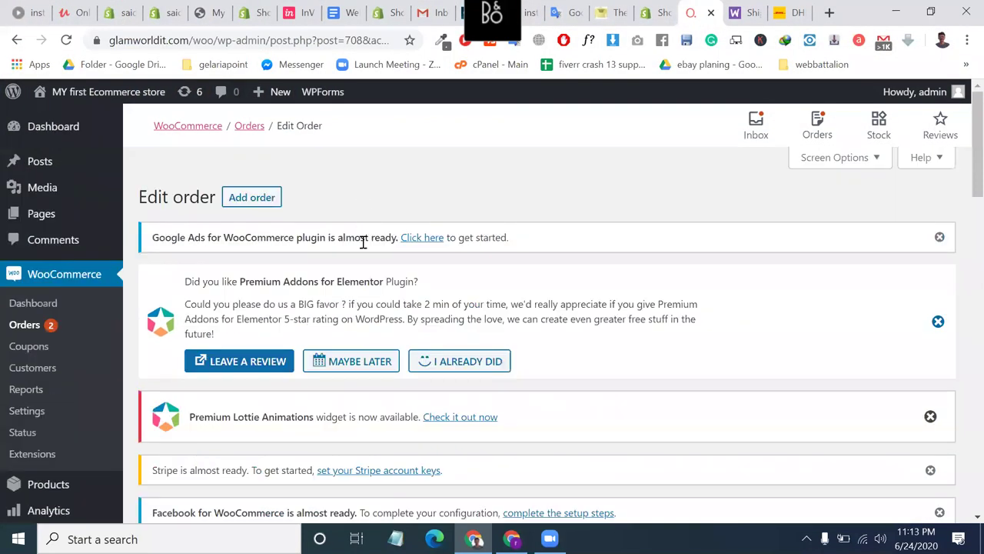
{"action": "double_click", "coordinate": [314, 238]}
{"action": "triple_click", "coordinate": [315, 240]}
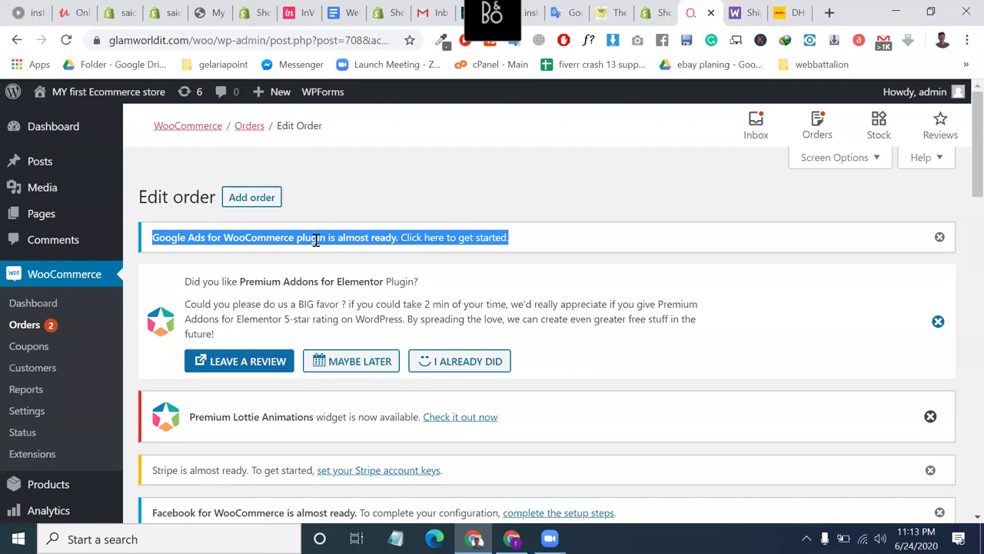
{"action": "scroll", "coordinate": [356, 309], "scroll_direction": "down", "scroll_amount": 3}
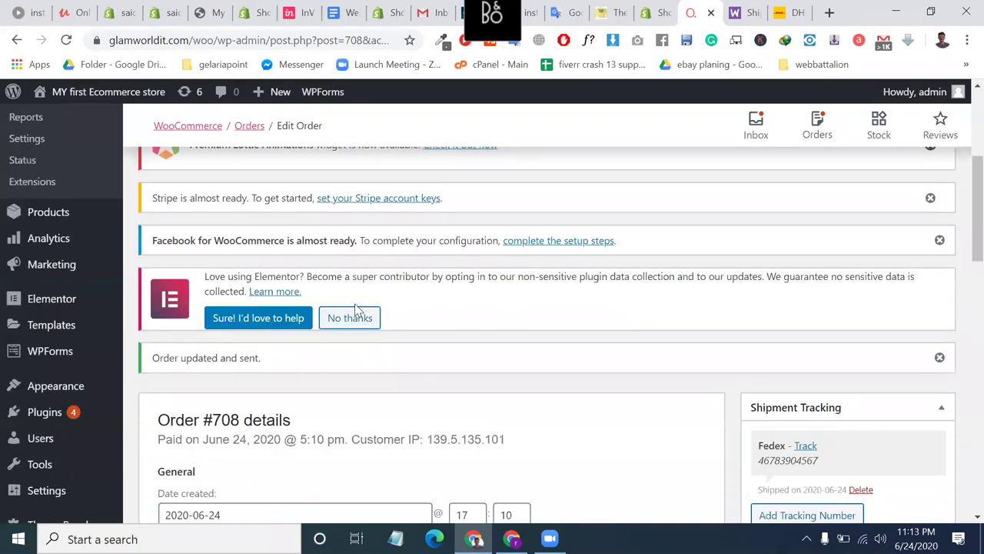
{"action": "scroll", "coordinate": [356, 310], "scroll_direction": "down", "scroll_amount": 6}
{"action": "scroll", "coordinate": [356, 309], "scroll_direction": "up", "scroll_amount": 1}
{"action": "scroll", "coordinate": [356, 309], "scroll_direction": "up", "scroll_amount": 8}
{"action": "scroll", "coordinate": [356, 309], "scroll_direction": "down", "scroll_amount": 2}
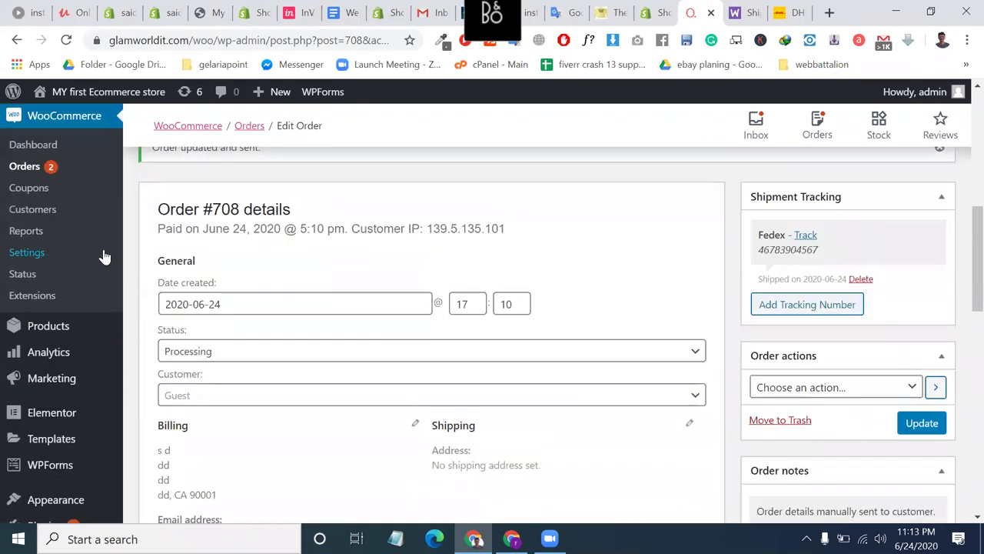
Go to the WooCommerce Coupons list and start a new coupon.
{"action": "left_click", "coordinate": [48, 188]}
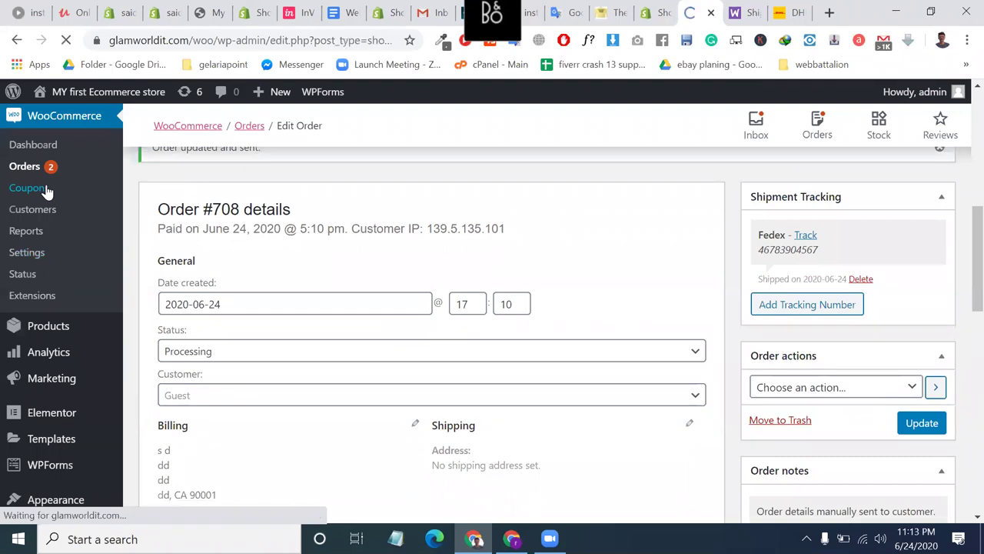
{"action": "scroll", "coordinate": [388, 271], "scroll_direction": "down", "scroll_amount": 5}
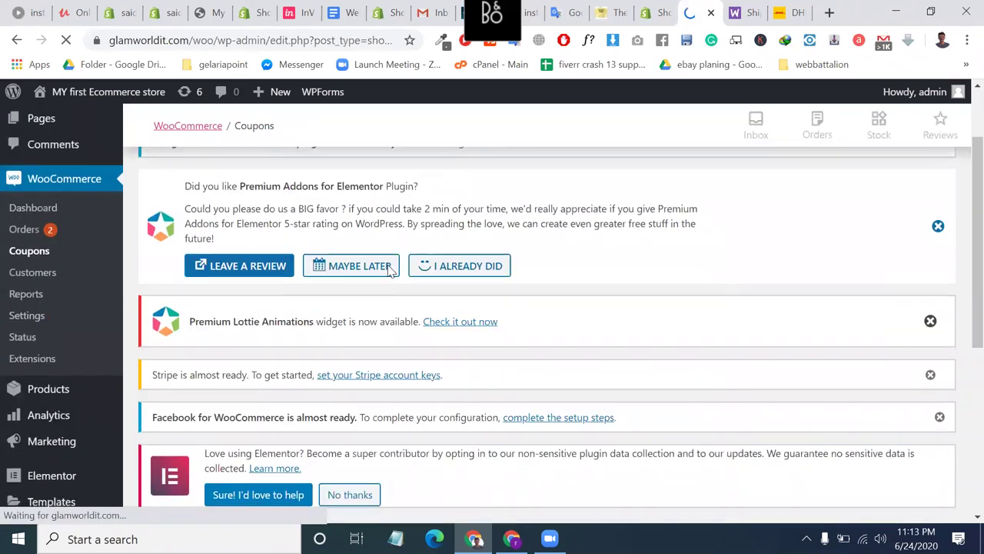
{"action": "scroll", "coordinate": [248, 192], "scroll_direction": "up", "scroll_amount": 5}
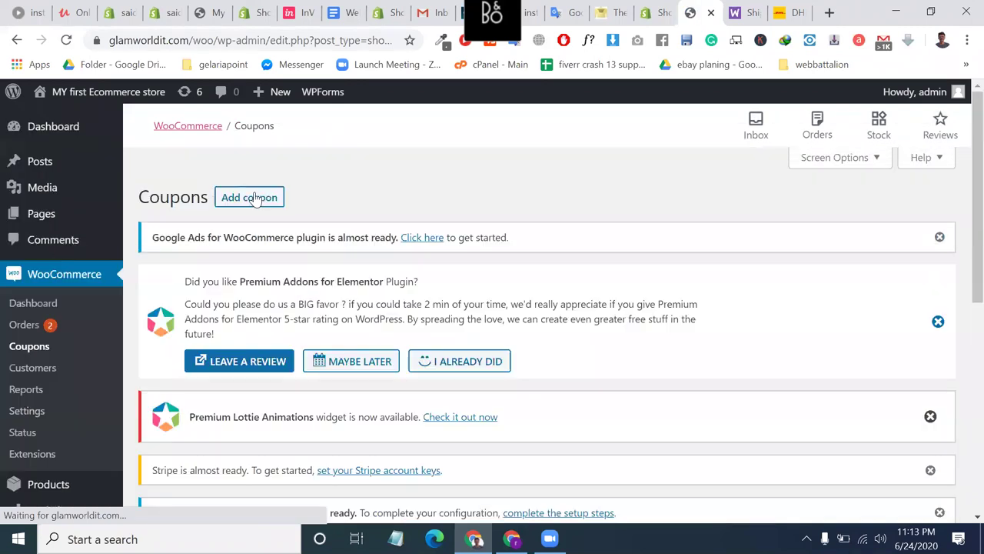
{"action": "scroll", "coordinate": [249, 192], "scroll_direction": "down", "scroll_amount": 1}
{"action": "scroll", "coordinate": [248, 191], "scroll_direction": "up", "scroll_amount": 1}
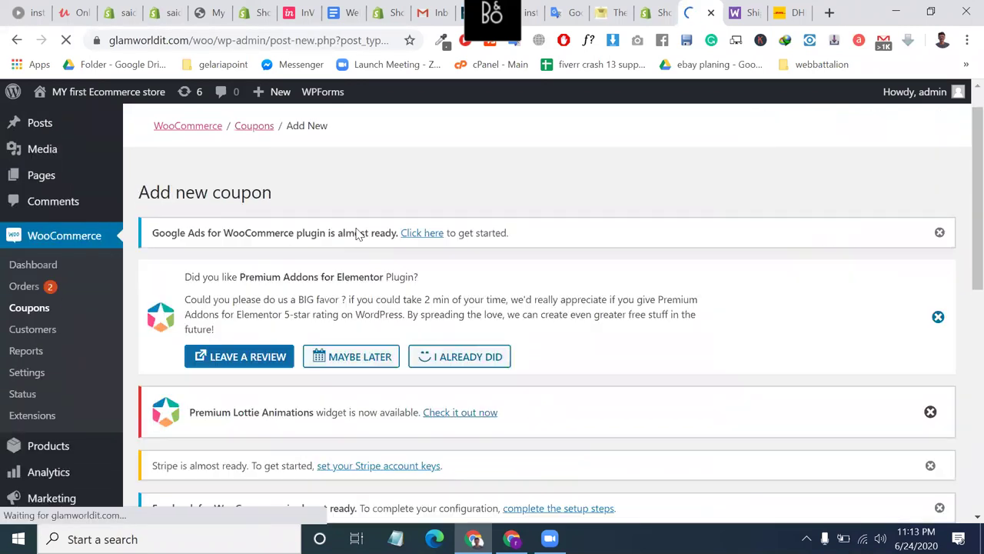
{"action": "scroll", "coordinate": [306, 307], "scroll_direction": "down", "scroll_amount": 3}
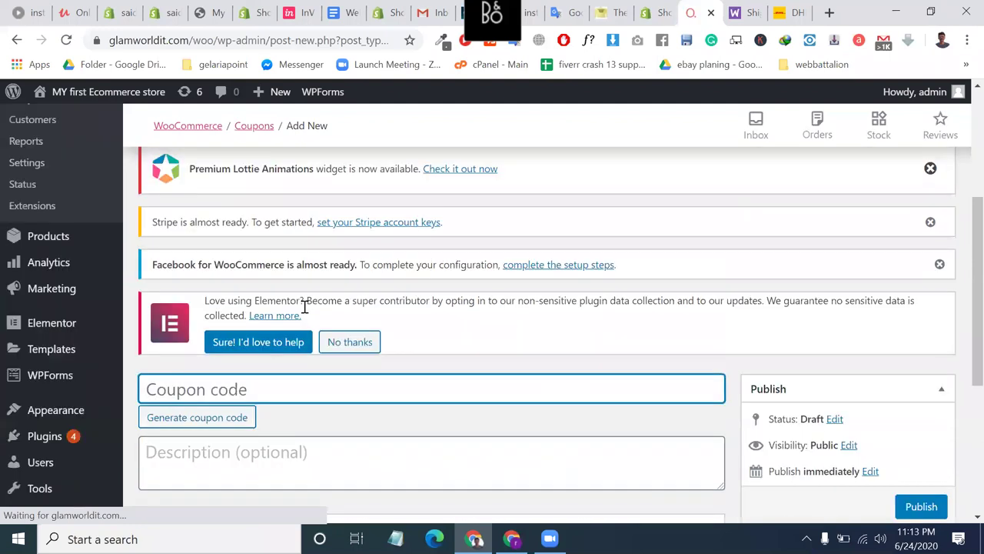
{"action": "scroll", "coordinate": [304, 307], "scroll_direction": "down", "scroll_amount": 1}
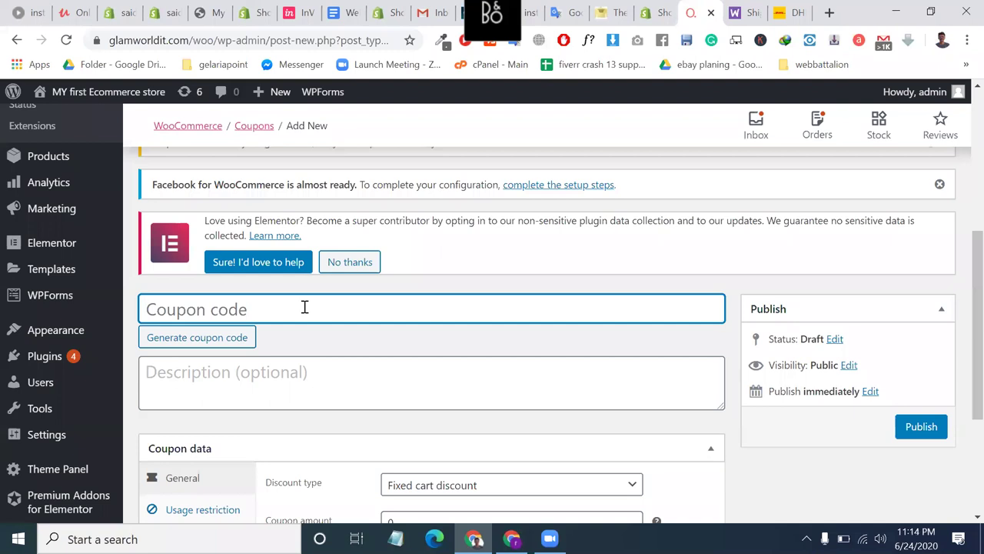
Enter covid19 as the coupon code, restoring it after trying a generated code.
{"action": "type", "text": "COvi"}
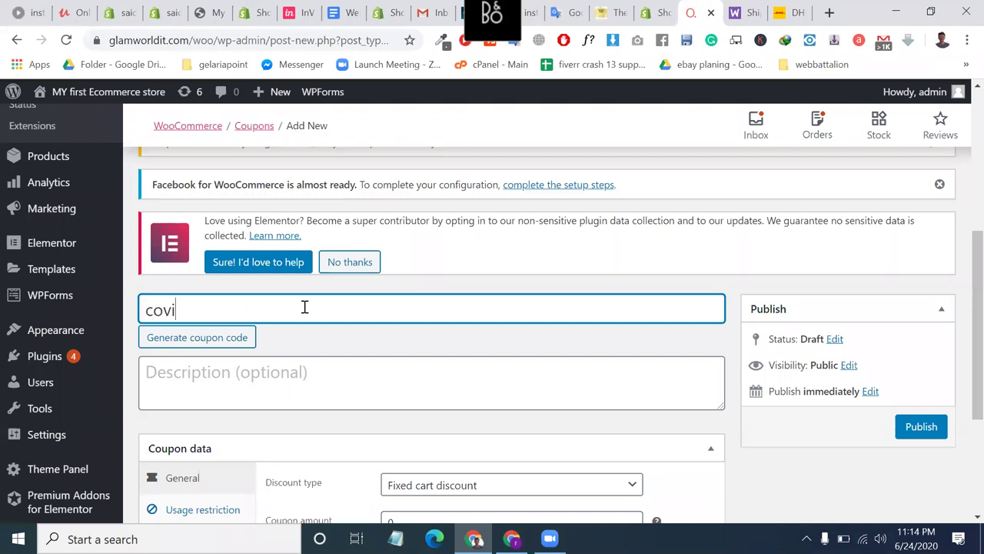
{"action": "type", "text": "d19"}
{"action": "key", "text": "ctrl+a"}
{"action": "key", "text": "ctrl+c"}
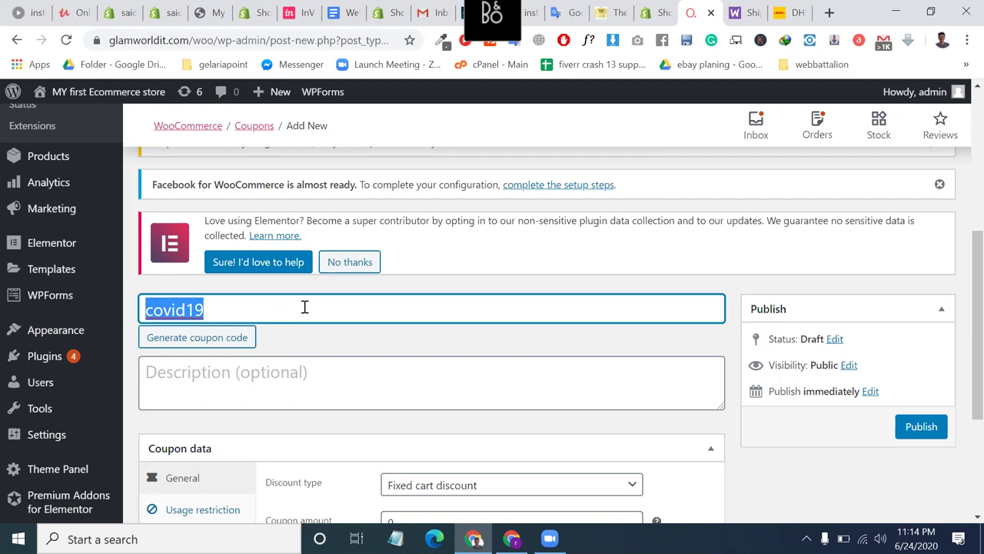
{"action": "left_click", "coordinate": [220, 340]}
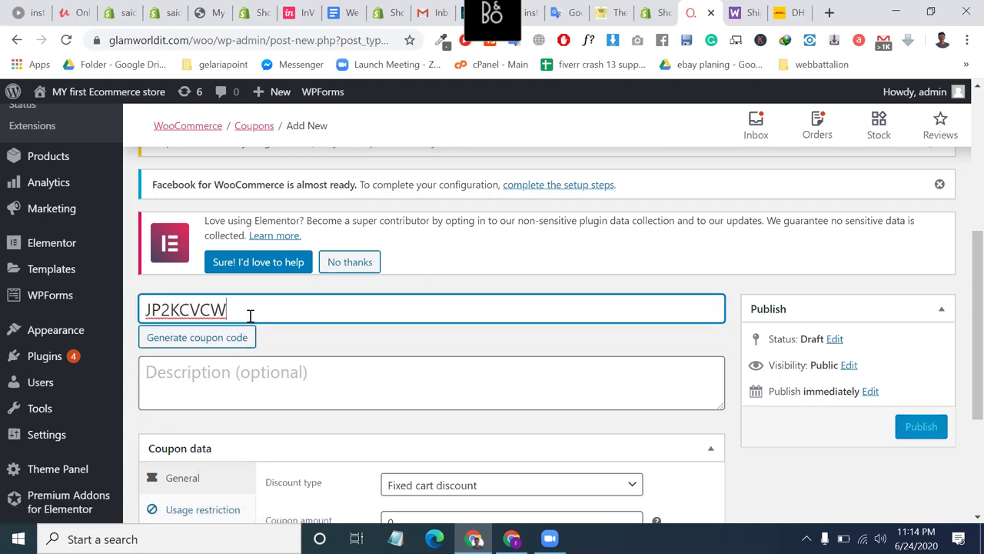
{"action": "double_click", "coordinate": [250, 315]}
{"action": "key", "text": "ctrl+v"}
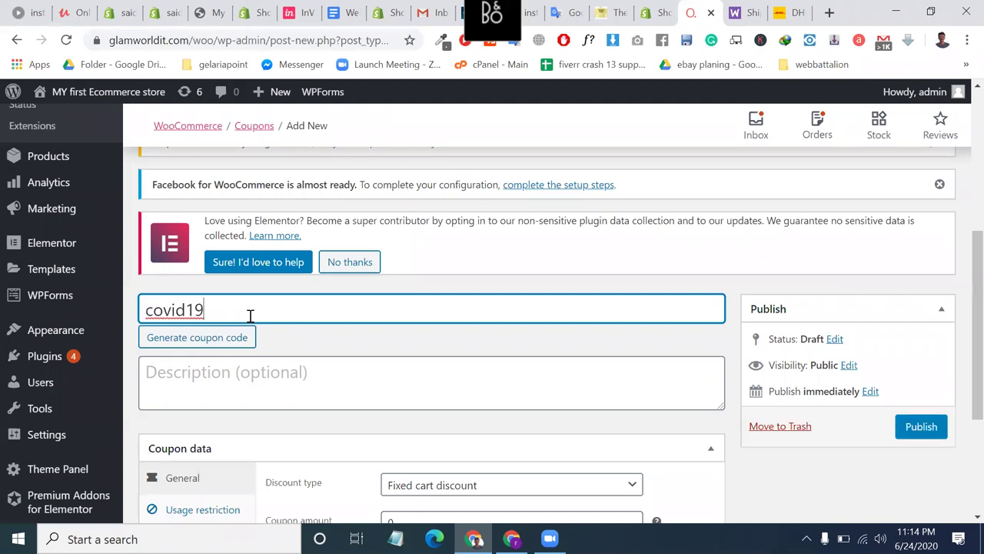
{"action": "scroll", "coordinate": [253, 404], "scroll_direction": "down", "scroll_amount": 1}
{"action": "left_click", "coordinate": [262, 341]}
Type 'For covid 19 isssues.. give some discount' as the coupon description.
{"action": "type", "text": "For"}
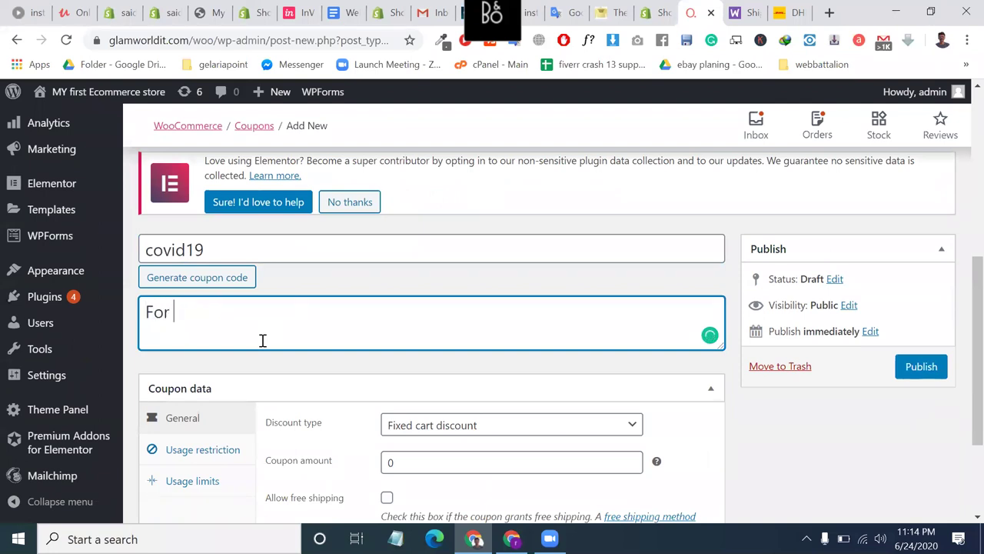
{"action": "type", "text": " covid "}
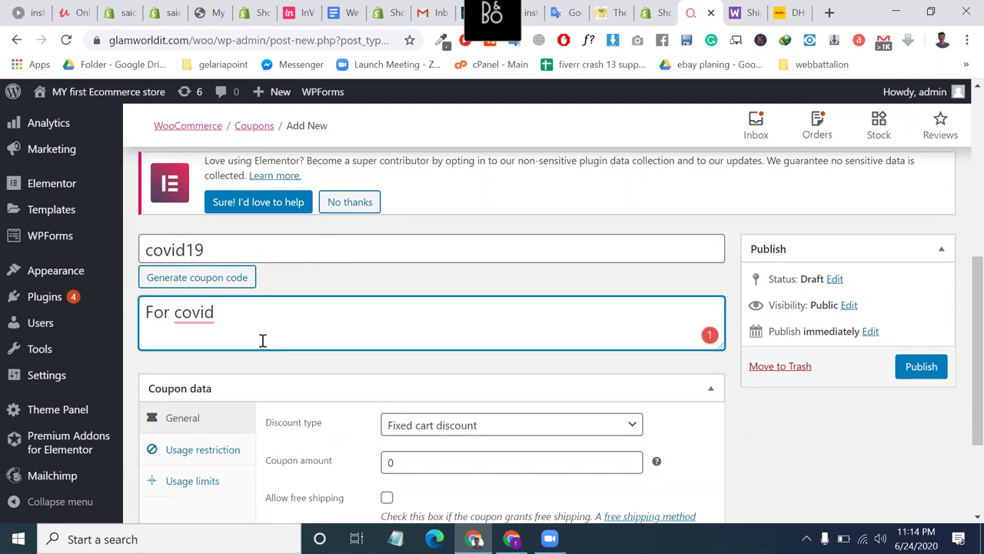
{"action": "type", "text": "1"}
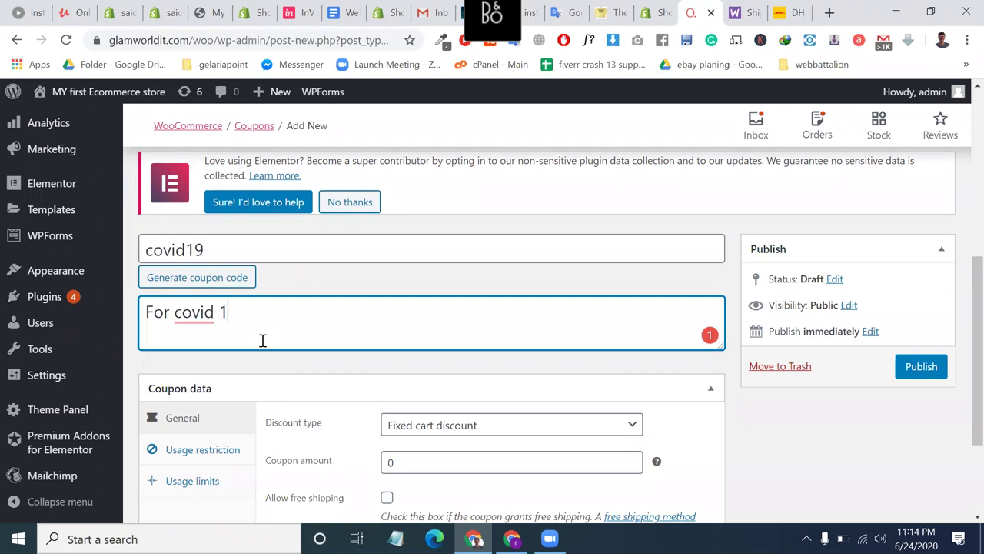
{"action": "type", "text": "9 isssues"}
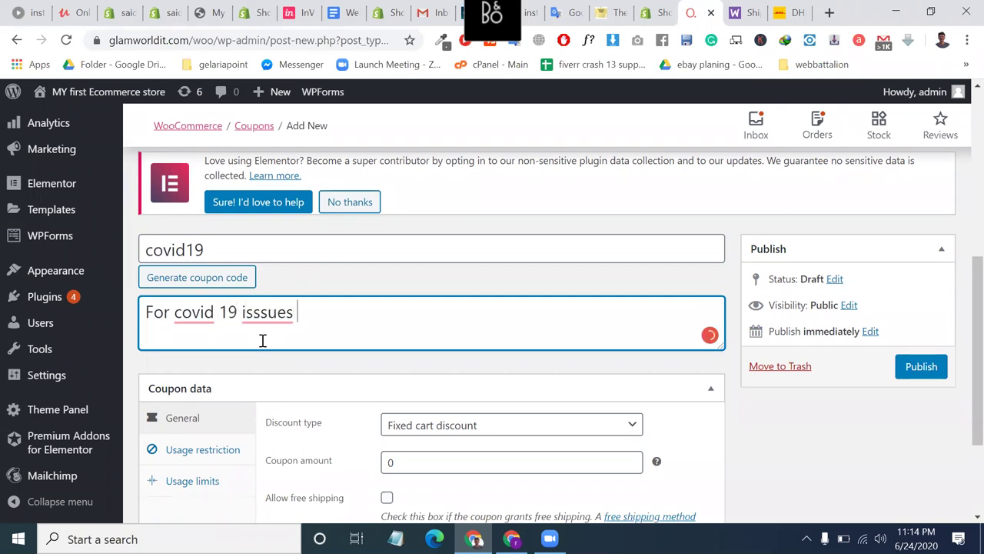
{"action": "type", "text": ".. give some discount"}
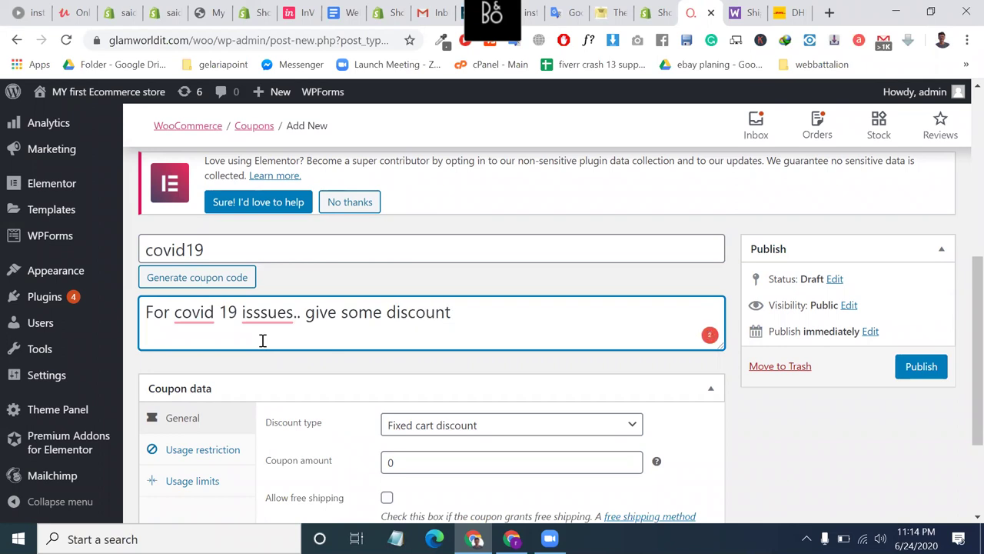
{"action": "scroll", "coordinate": [263, 342], "scroll_direction": "down", "scroll_amount": 3}
Set the discount type to Percentage discount with a coupon amount of 20.
{"action": "left_click", "coordinate": [426, 312]}
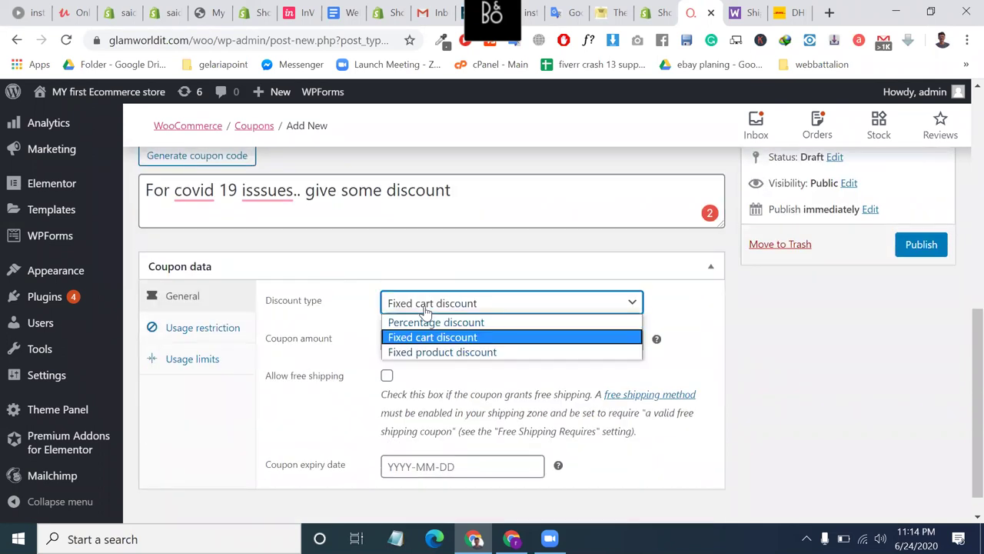
{"action": "scroll", "coordinate": [292, 265], "scroll_direction": "up", "scroll_amount": 1}
{"action": "scroll", "coordinate": [288, 280], "scroll_direction": "down", "scroll_amount": 1}
{"action": "left_click", "coordinate": [427, 305]}
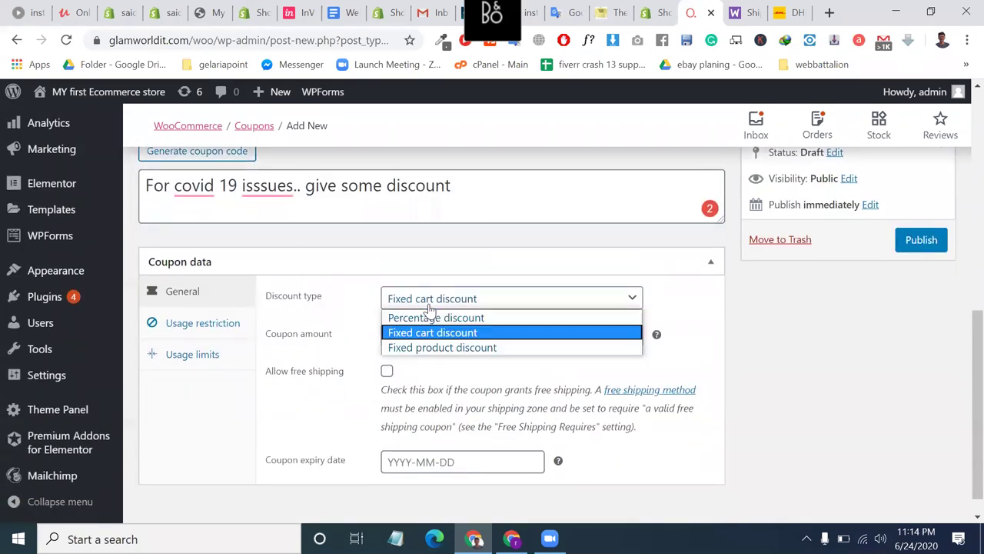
{"action": "left_click", "coordinate": [401, 318]}
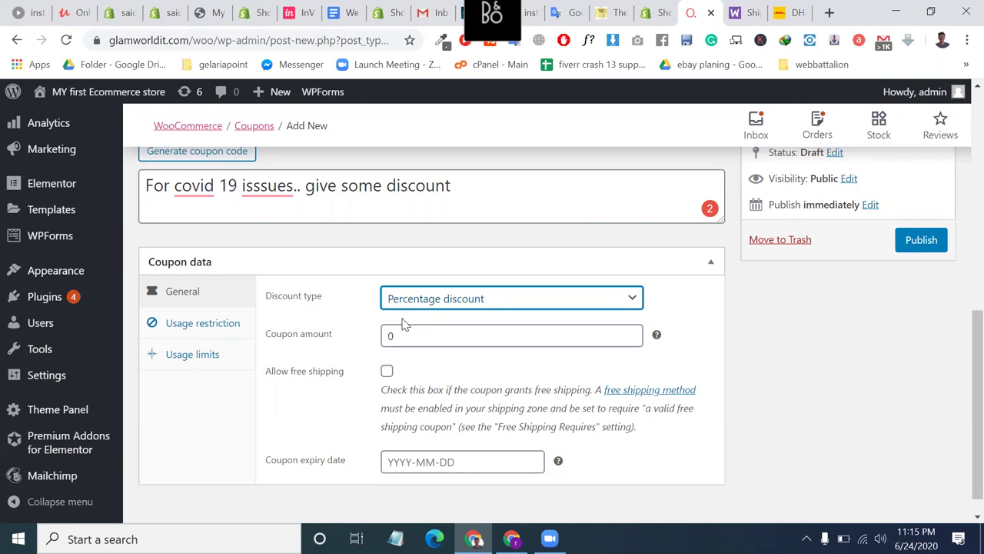
{"action": "left_click", "coordinate": [418, 336]}
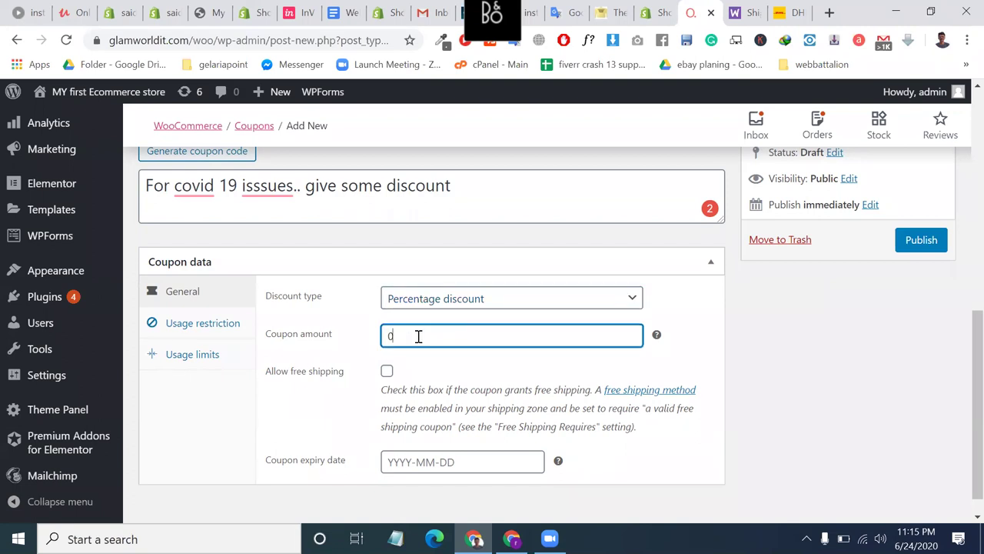
{"action": "type", "text": "20"}
Allow free shipping and set the coupon expiry date to 2020-06-30.
{"action": "left_click", "coordinate": [386, 372]}
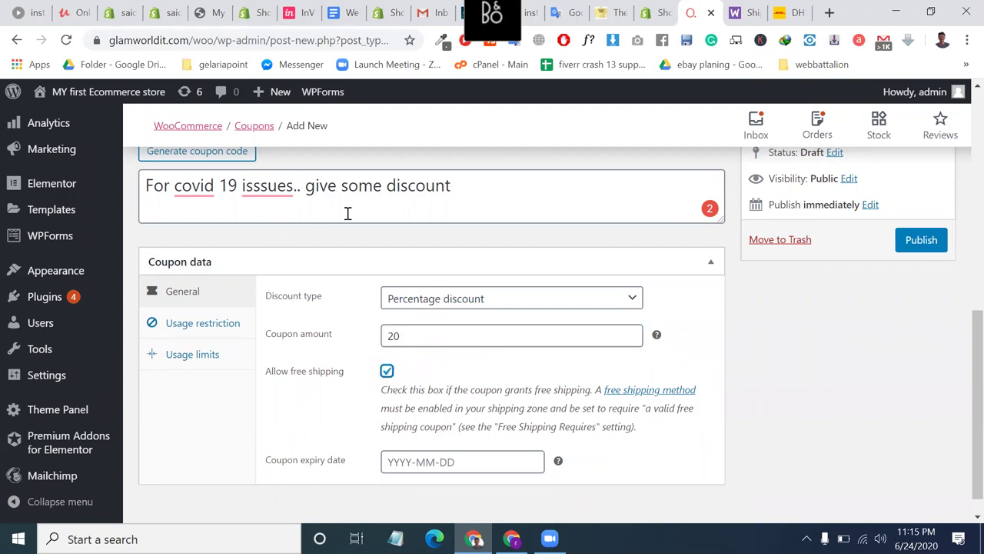
{"action": "left_click_drag", "start_coordinate": [339, 375], "coordinate": [263, 373]}
{"action": "scroll", "coordinate": [439, 457], "scroll_direction": "up", "scroll_amount": 1}
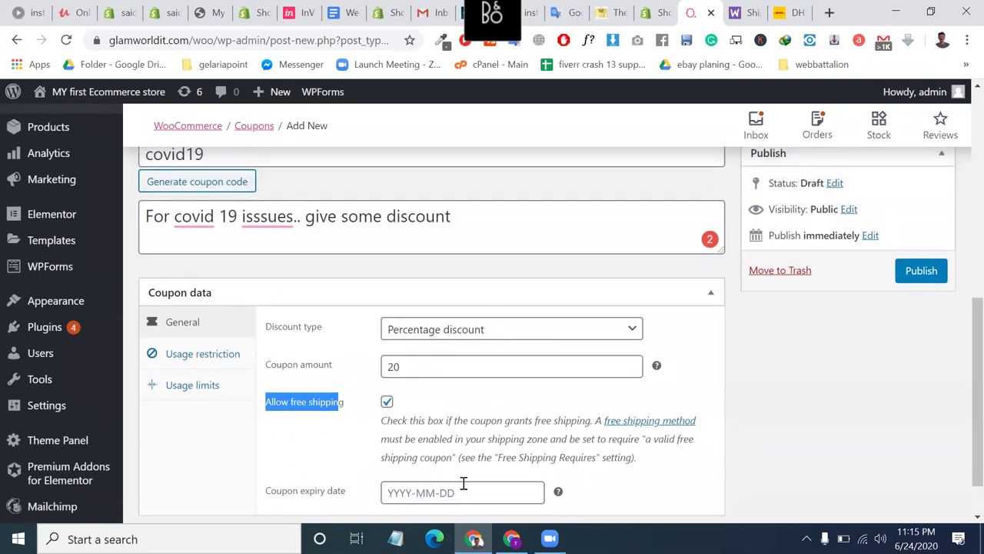
{"action": "scroll", "coordinate": [465, 491], "scroll_direction": "down", "scroll_amount": 2}
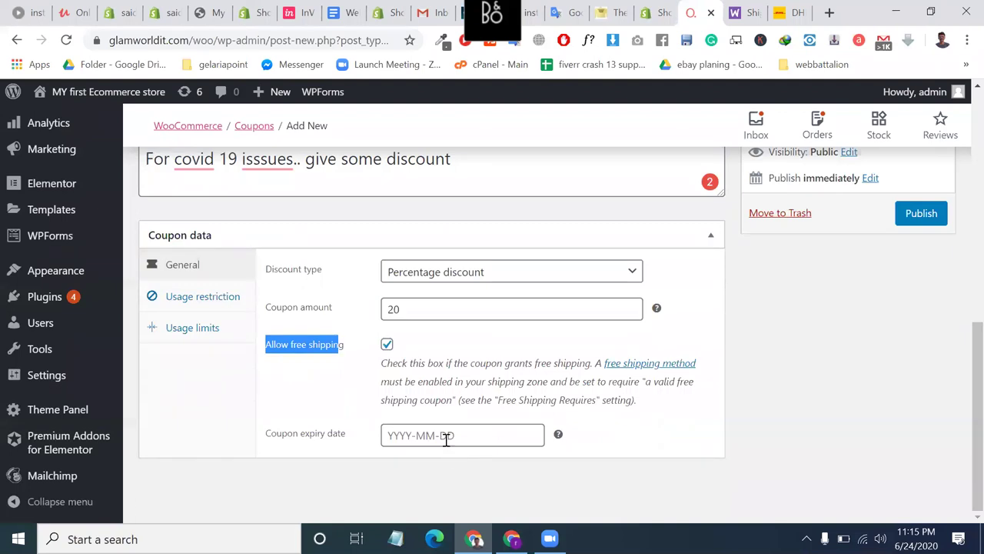
{"action": "left_click", "coordinate": [445, 436]}
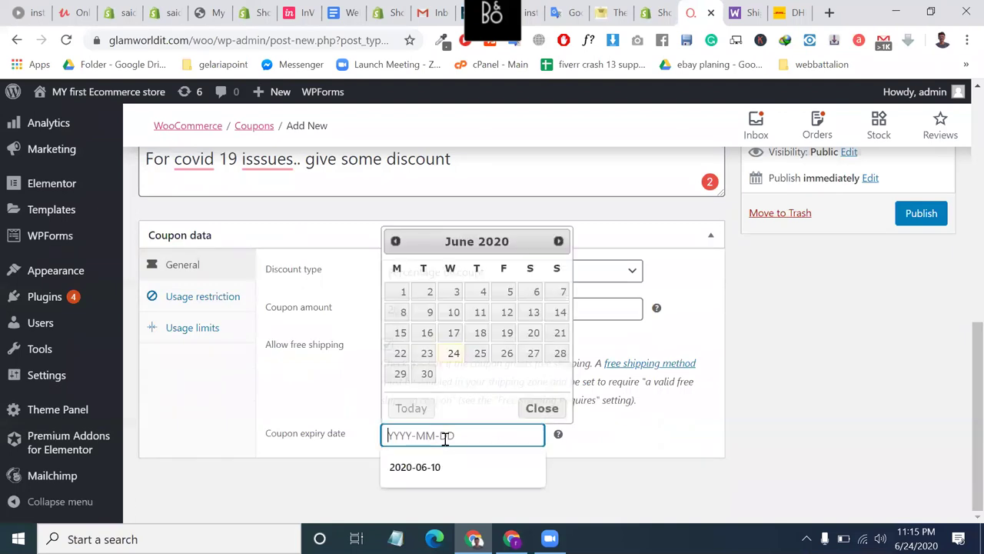
{"action": "left_click", "coordinate": [427, 374]}
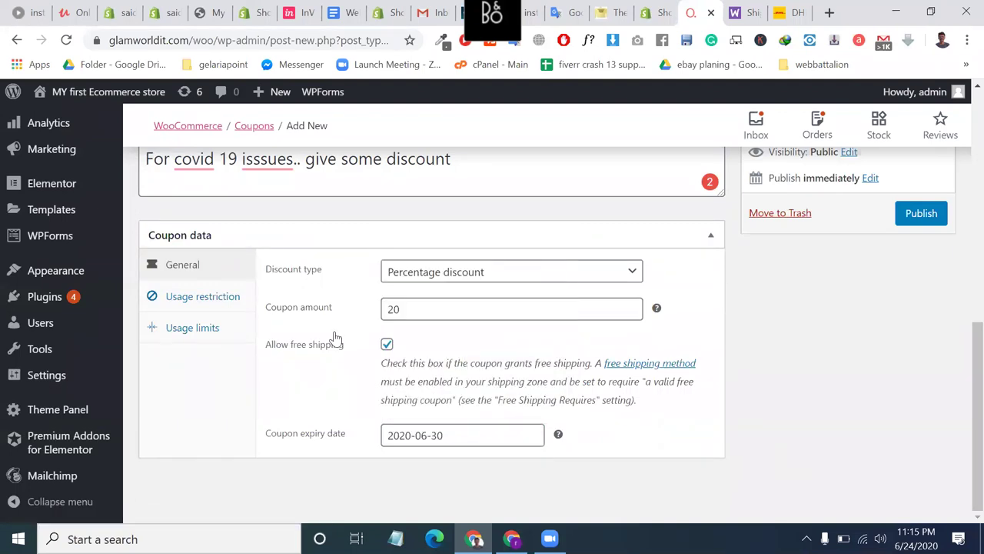
{"action": "scroll", "coordinate": [372, 284], "scroll_direction": "up", "scroll_amount": 2}
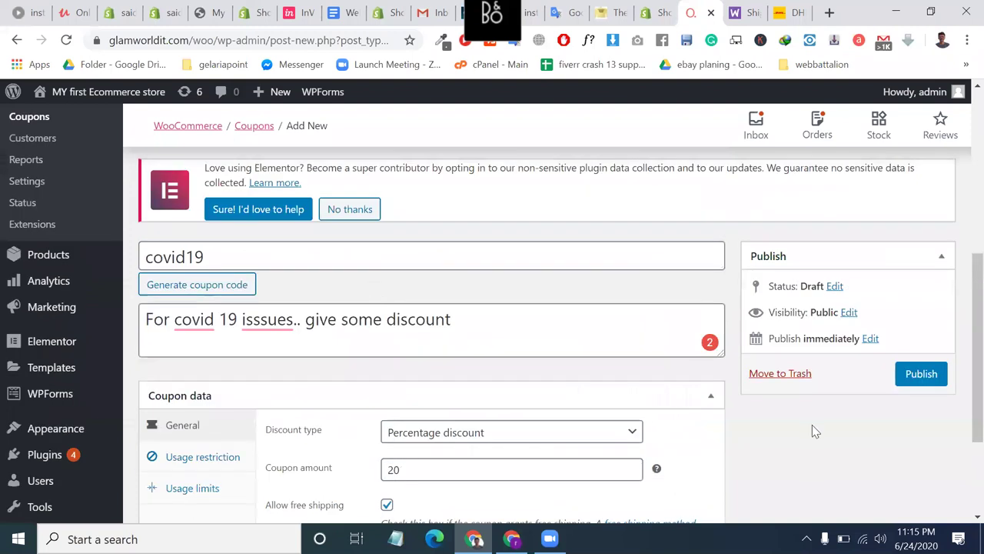
Publish the covid19 coupon and highlight its code and description.
{"action": "left_click", "coordinate": [920, 375]}
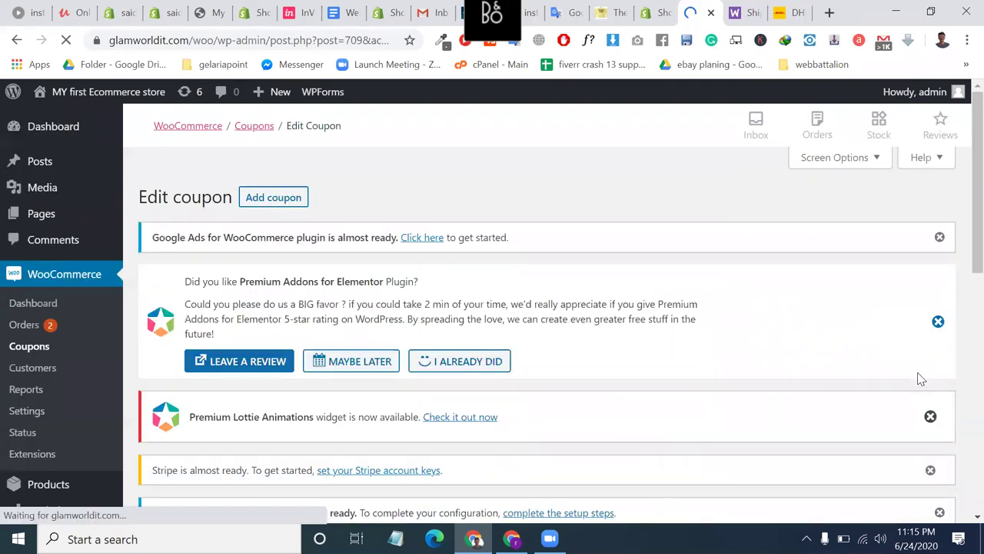
{"action": "scroll", "coordinate": [922, 379], "scroll_direction": "down", "scroll_amount": 4}
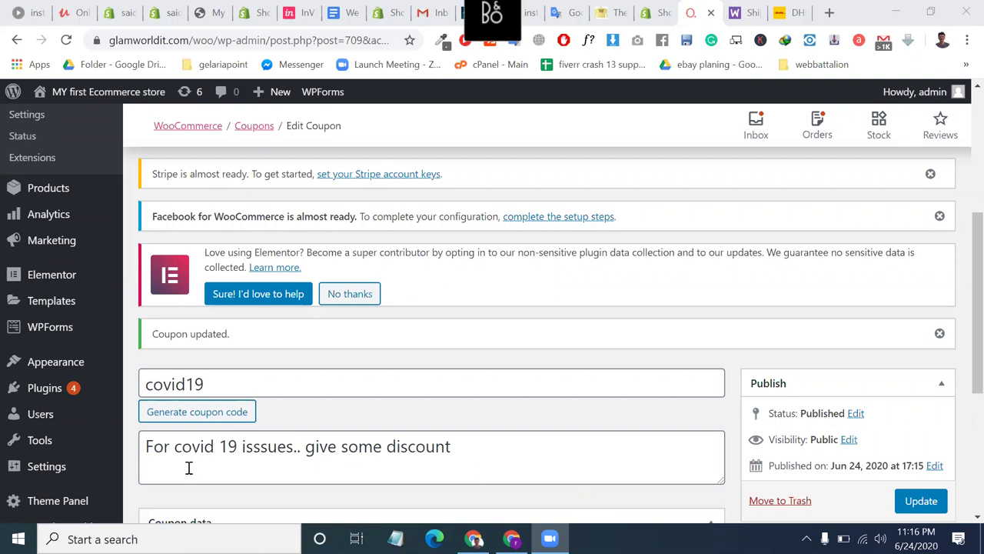
{"action": "double_click", "coordinate": [253, 387]}
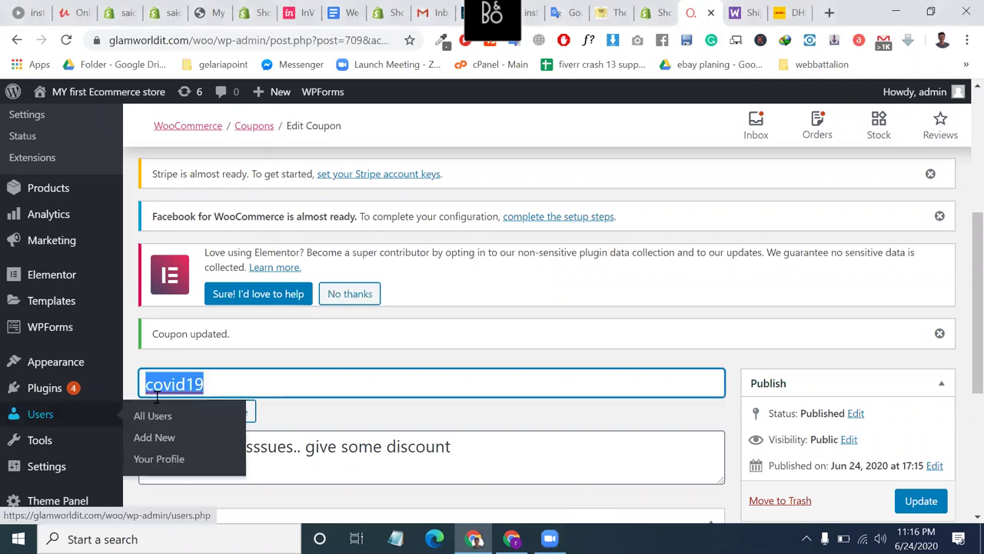
{"action": "scroll", "coordinate": [290, 313], "scroll_direction": "down", "scroll_amount": 1}
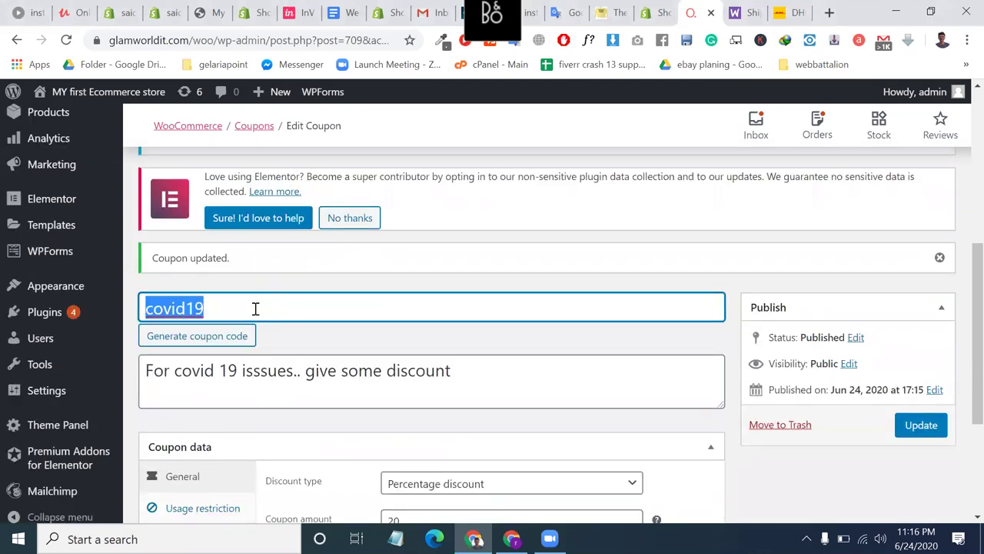
{"action": "left_click", "coordinate": [498, 376]}
{"action": "left_click_drag", "start_coordinate": [499, 375], "coordinate": [141, 373]}
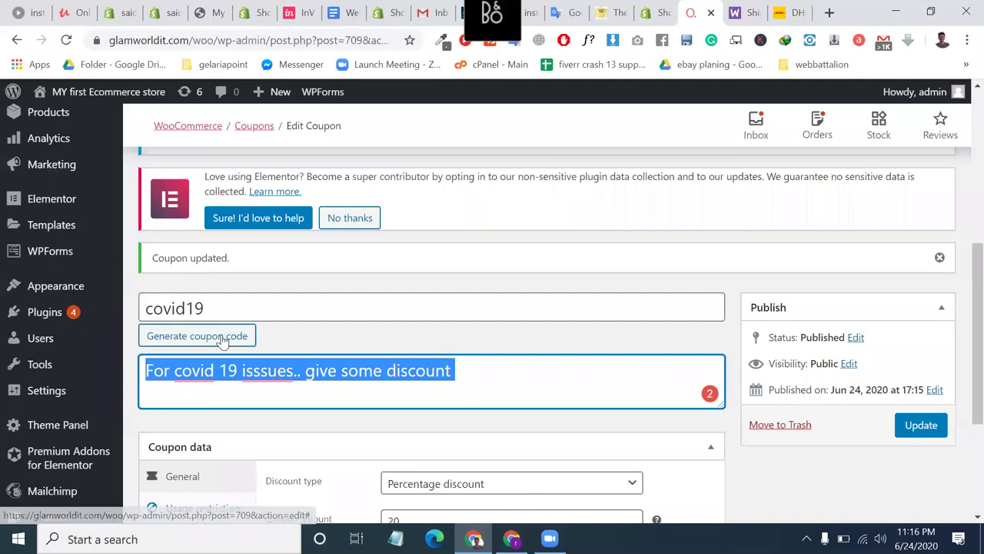
Recheck the discount type and amount 20, update the coupon, and select its covid19 code.
{"action": "scroll", "coordinate": [494, 273], "scroll_direction": "down", "scroll_amount": 3}
{"action": "left_click", "coordinate": [497, 271]}
{"action": "left_click", "coordinate": [442, 288]}
{"action": "left_click", "coordinate": [418, 305]}
{"action": "key", "text": "ctrl+a"}
{"action": "key", "text": "Return"}
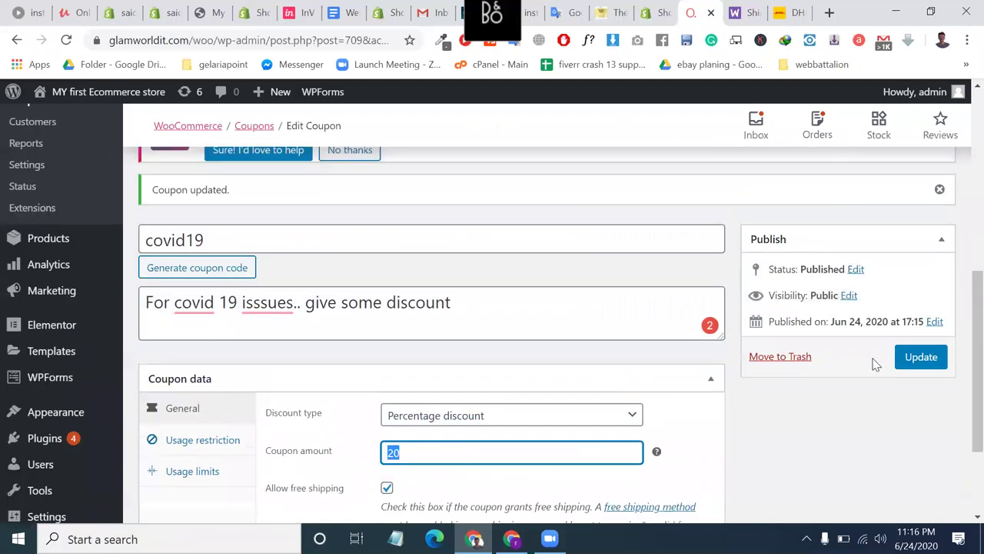
{"action": "left_click", "coordinate": [934, 359]}
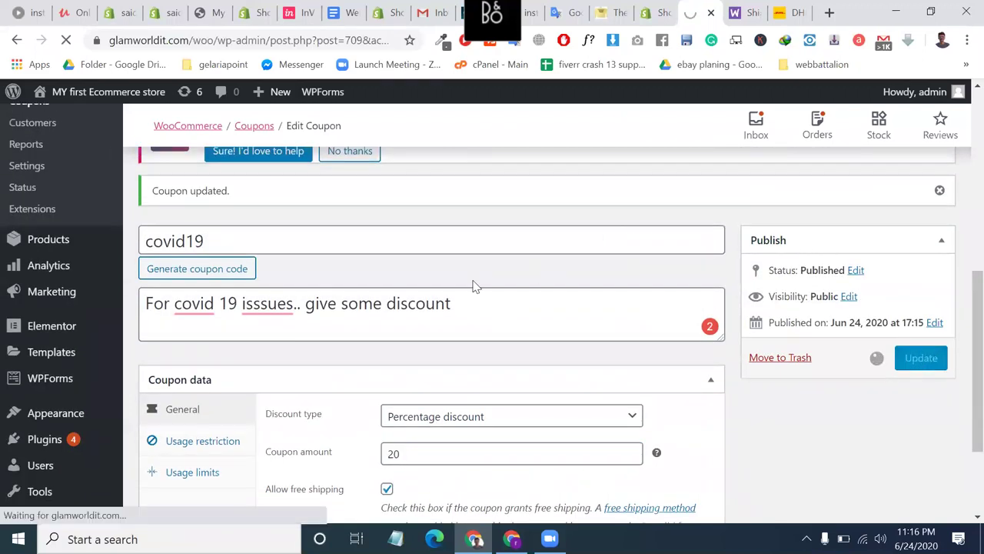
{"action": "left_click_drag", "start_coordinate": [232, 241], "coordinate": [124, 240]}
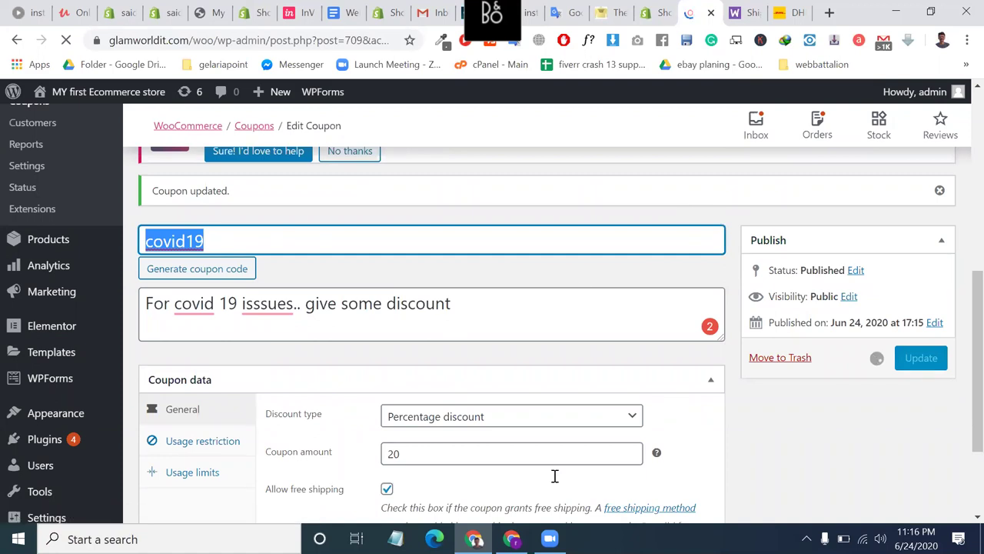
{"action": "key", "text": "alt+Tab"}
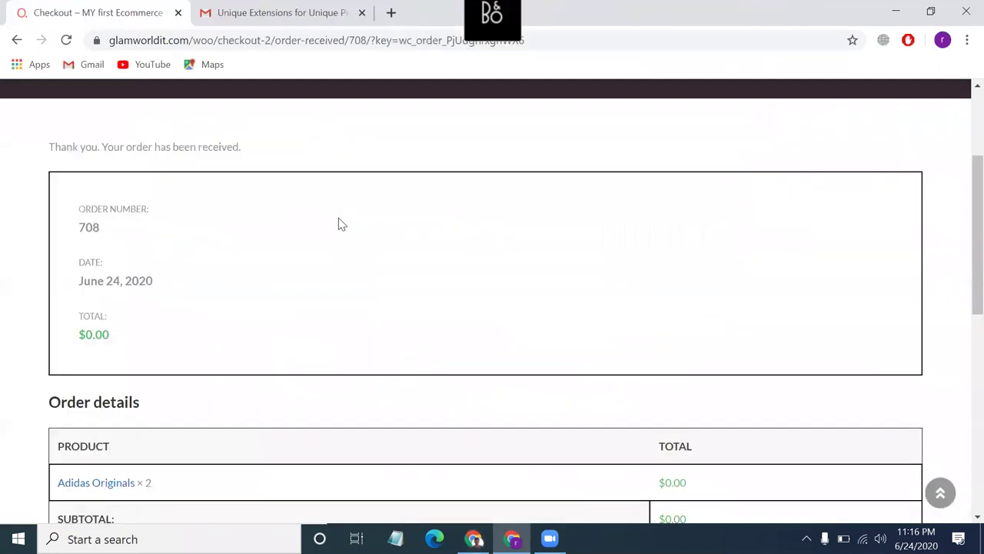
Browse from the Adidas Originals page to the Jacketss category and add Armor Twist to the cart.
{"action": "left_click", "coordinate": [16, 46]}
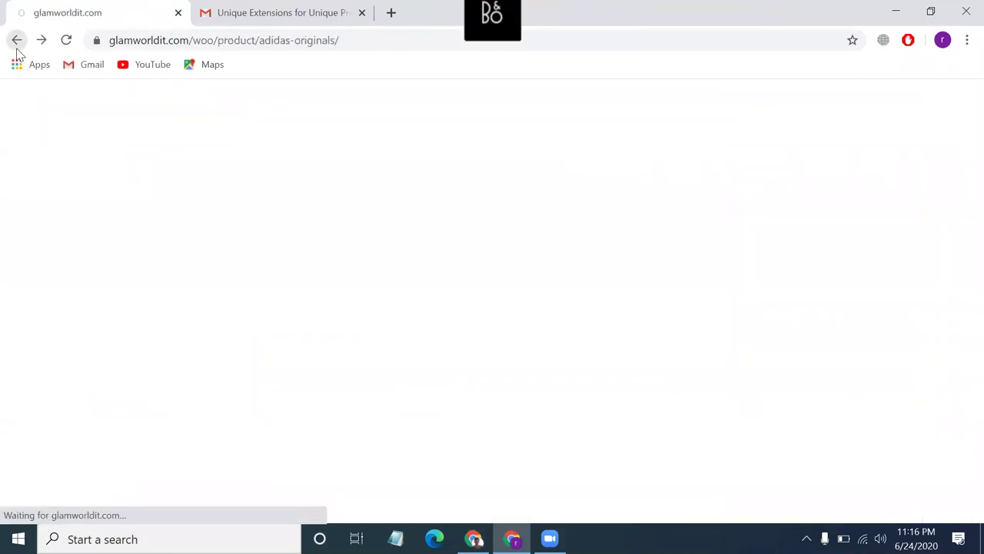
{"action": "right_click", "coordinate": [16, 42]}
{"action": "left_click", "coordinate": [17, 40]}
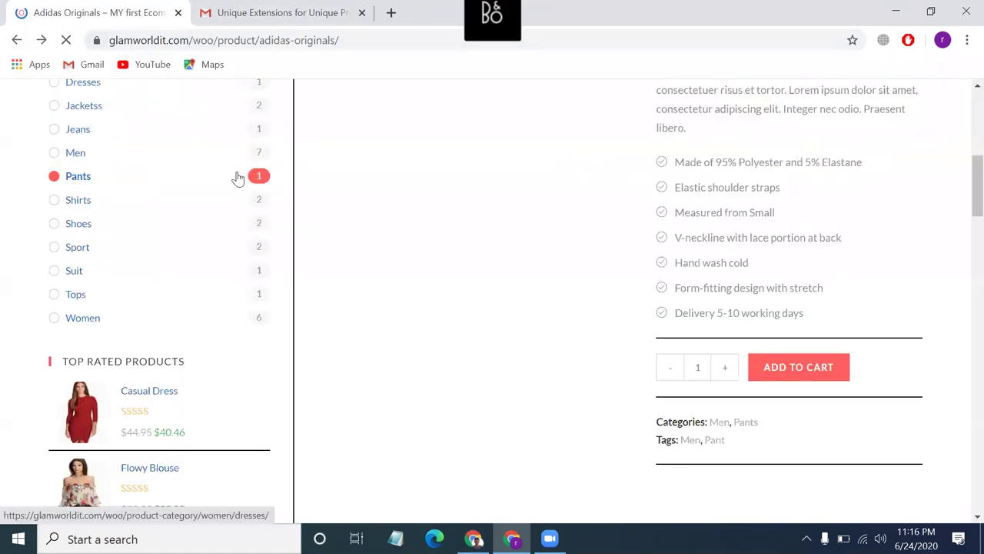
{"action": "scroll", "coordinate": [238, 178], "scroll_direction": "up", "scroll_amount": 6}
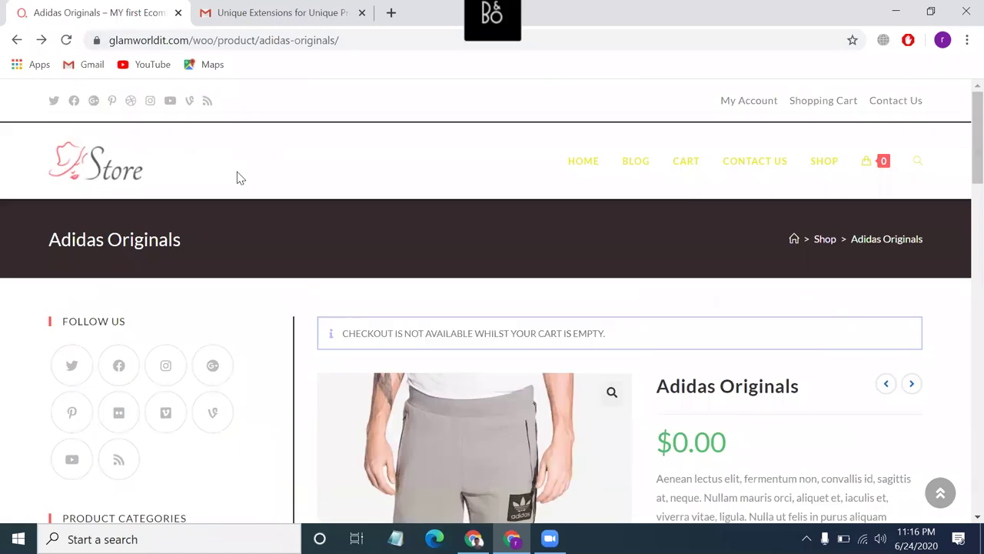
{"action": "scroll", "coordinate": [238, 345], "scroll_direction": "down", "scroll_amount": 4}
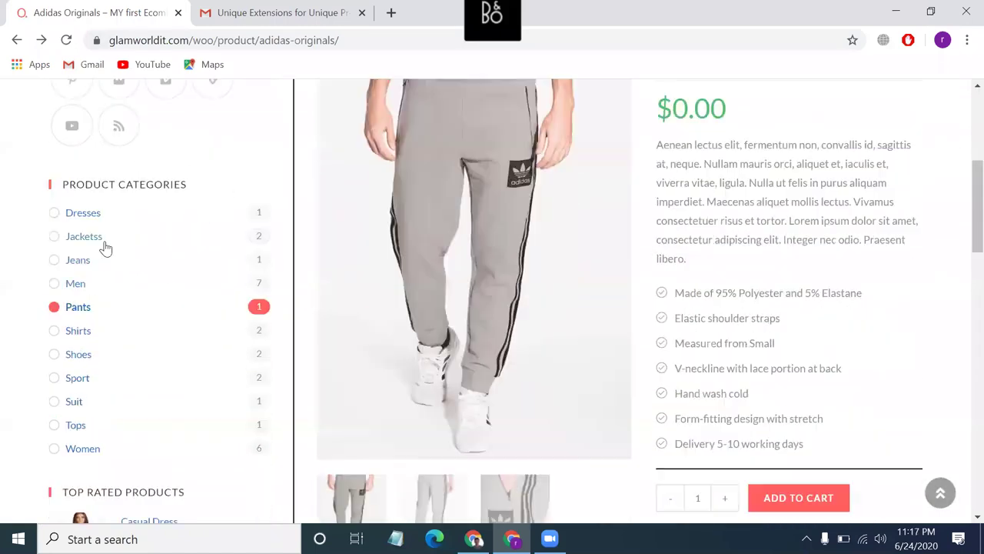
{"action": "left_click", "coordinate": [104, 245]}
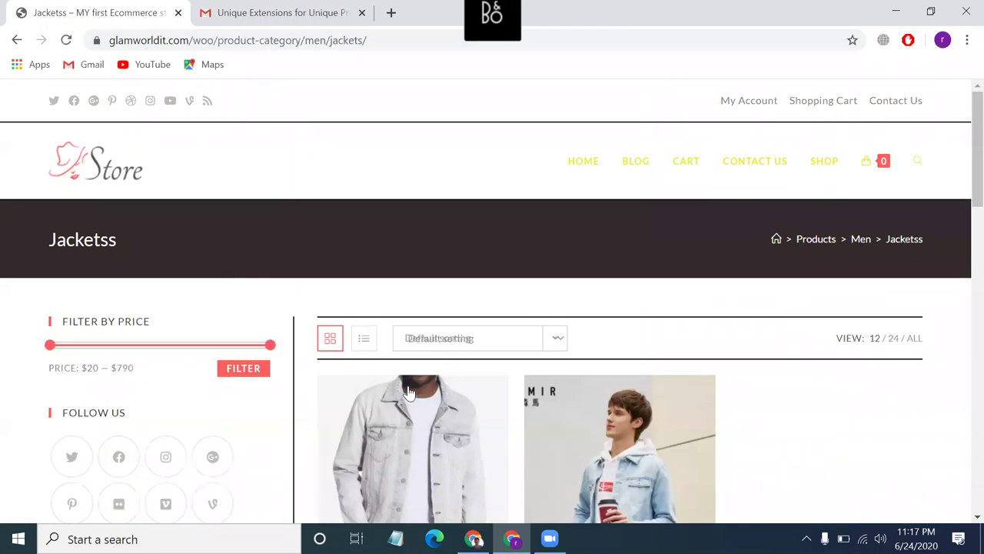
{"action": "scroll", "coordinate": [409, 393], "scroll_direction": "down", "scroll_amount": 4}
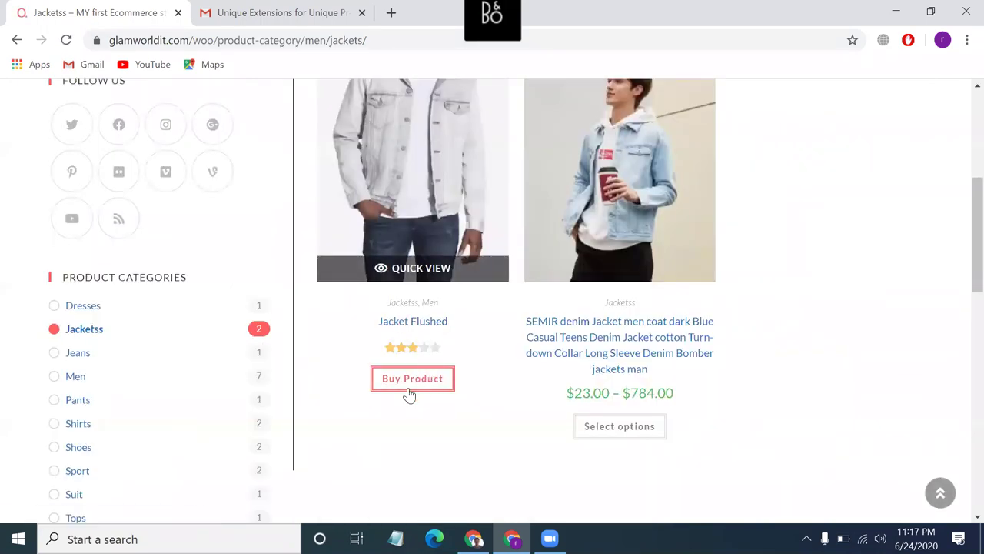
{"action": "left_click", "coordinate": [409, 393]}
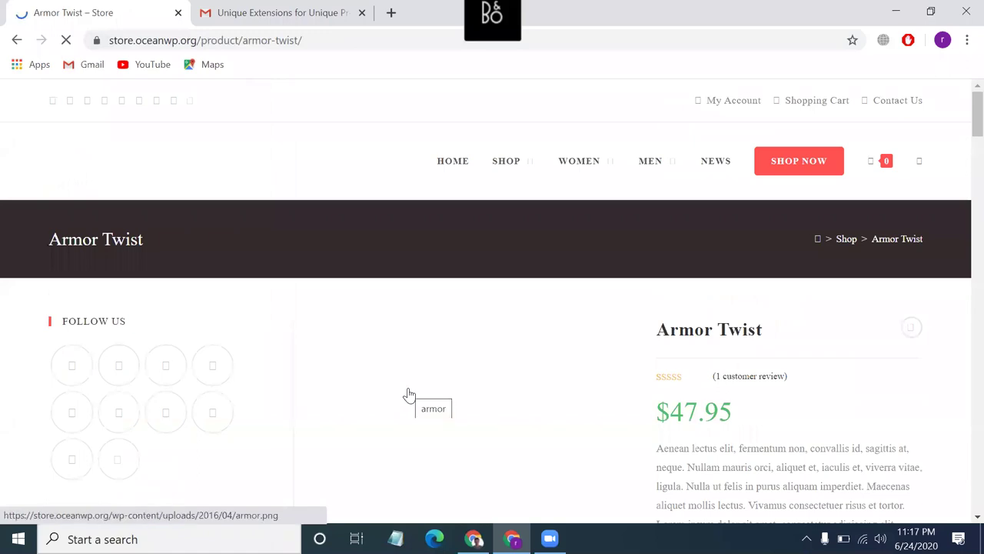
{"action": "scroll", "coordinate": [810, 402], "scroll_direction": "down", "scroll_amount": 5}
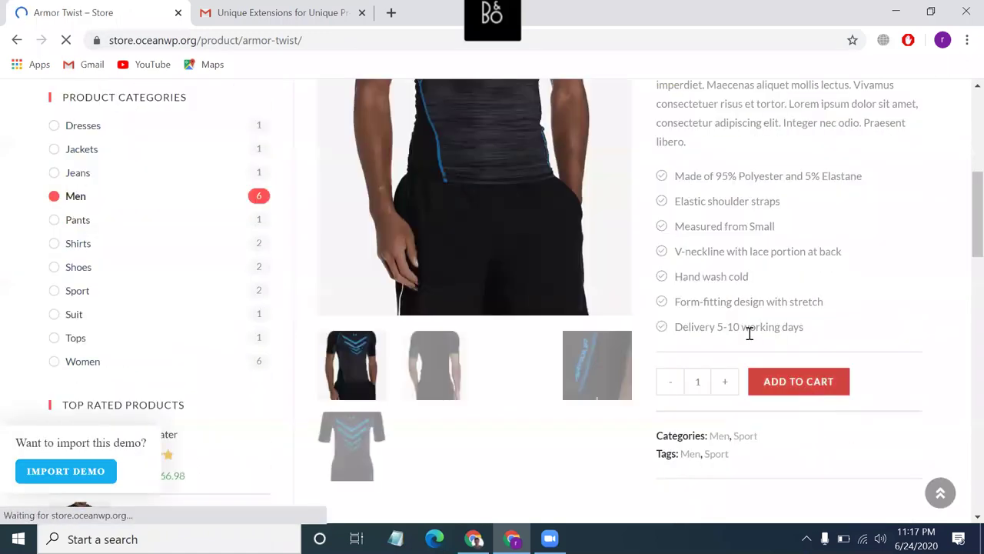
{"action": "scroll", "coordinate": [735, 315], "scroll_direction": "up", "scroll_amount": 1}
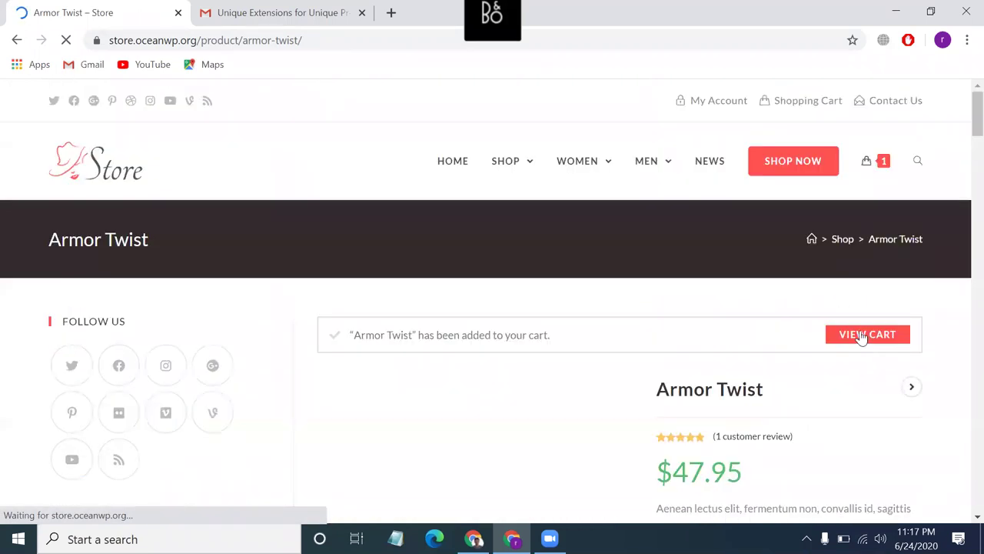
{"action": "left_click", "coordinate": [861, 337]}
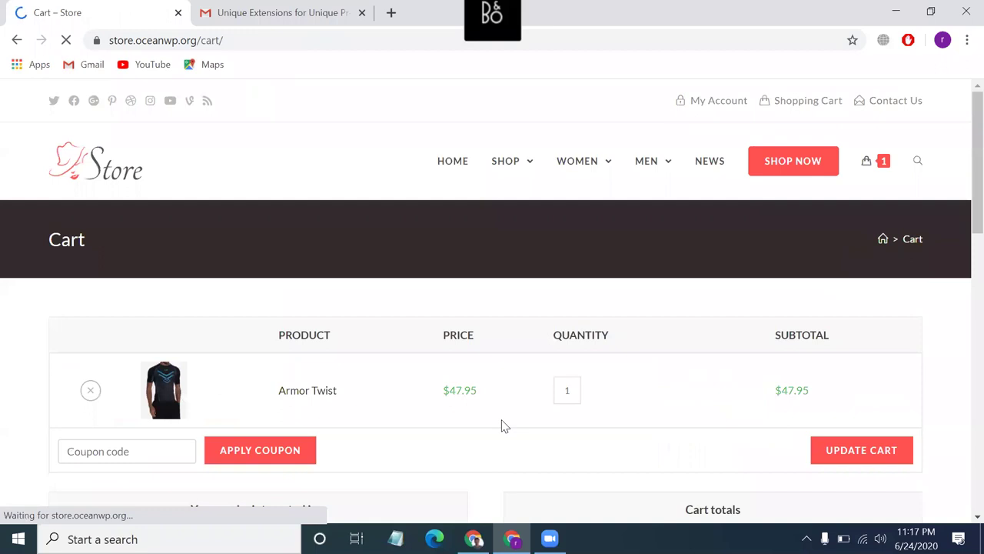
Apply coupon code covid19 in the cart, which fails with 'does not exist'.
{"action": "scroll", "coordinate": [198, 330], "scroll_direction": "down", "scroll_amount": 2}
{"action": "left_click", "coordinate": [148, 297]}
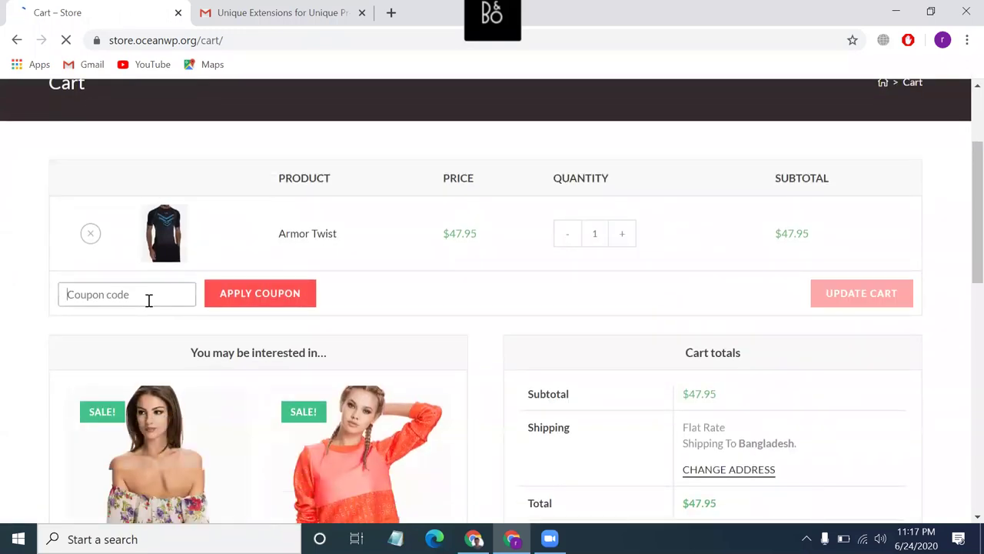
{"action": "type", "text": "covid19"}
{"action": "left_click", "coordinate": [270, 293]}
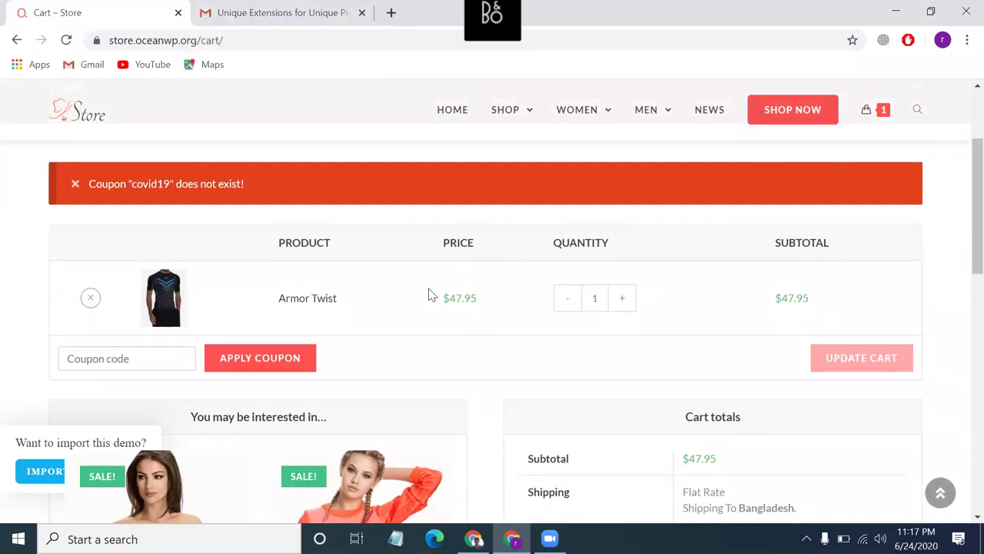
{"action": "left_click", "coordinate": [472, 538]}
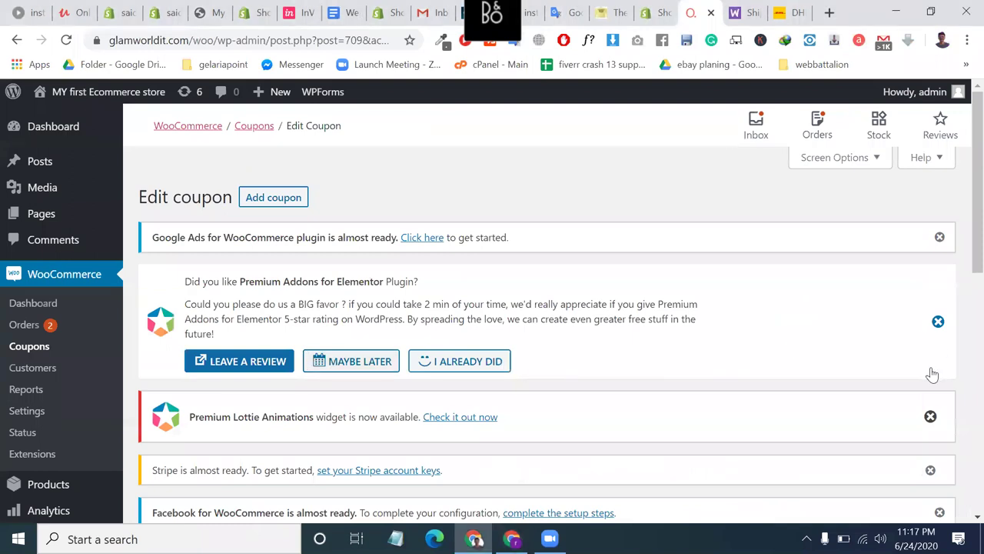
Update the covid19 coupon again and select its code before returning to the store cart.
{"action": "scroll", "coordinate": [932, 374], "scroll_direction": "down", "scroll_amount": 6}
{"action": "left_click", "coordinate": [910, 367]}
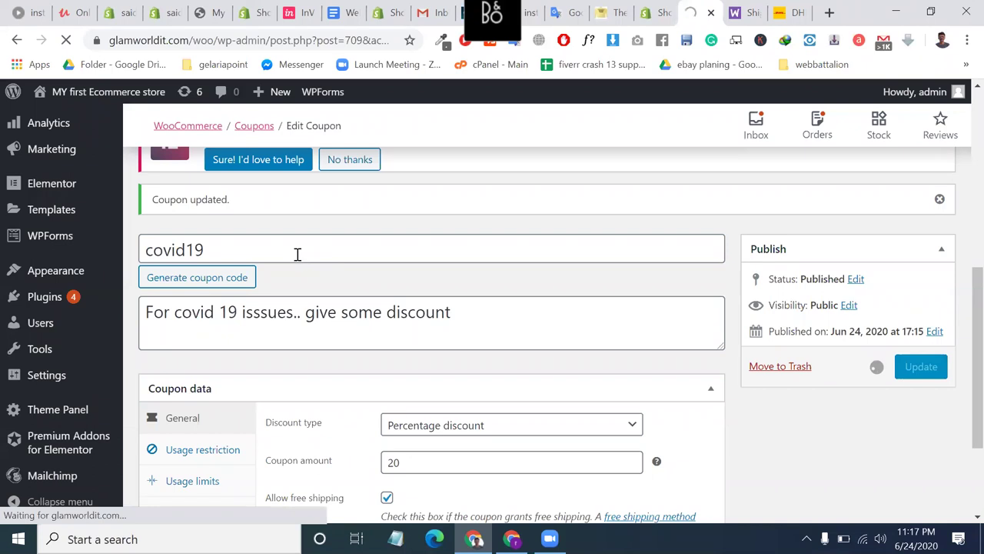
{"action": "scroll", "coordinate": [417, 325], "scroll_direction": "down", "scroll_amount": 3}
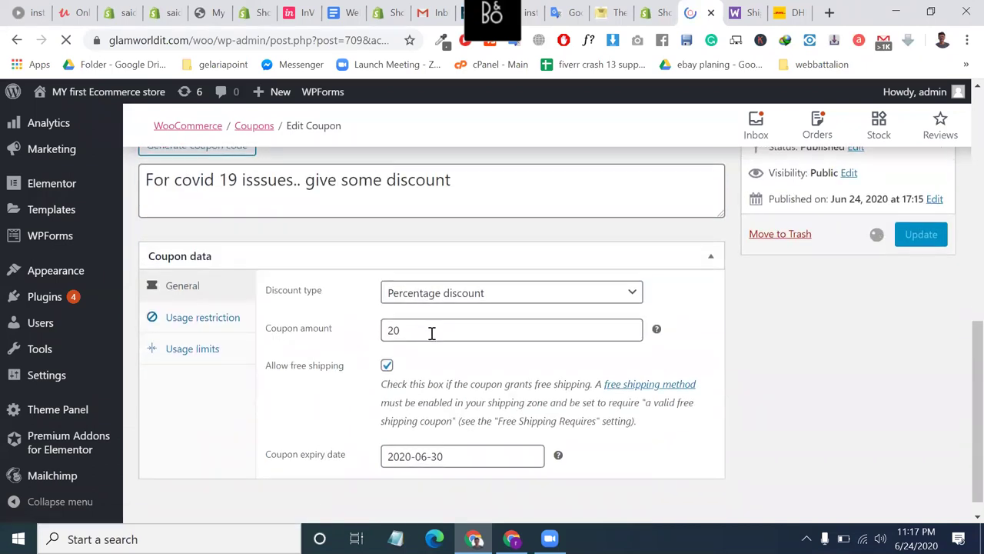
{"action": "scroll", "coordinate": [397, 330], "scroll_direction": "down", "scroll_amount": 2}
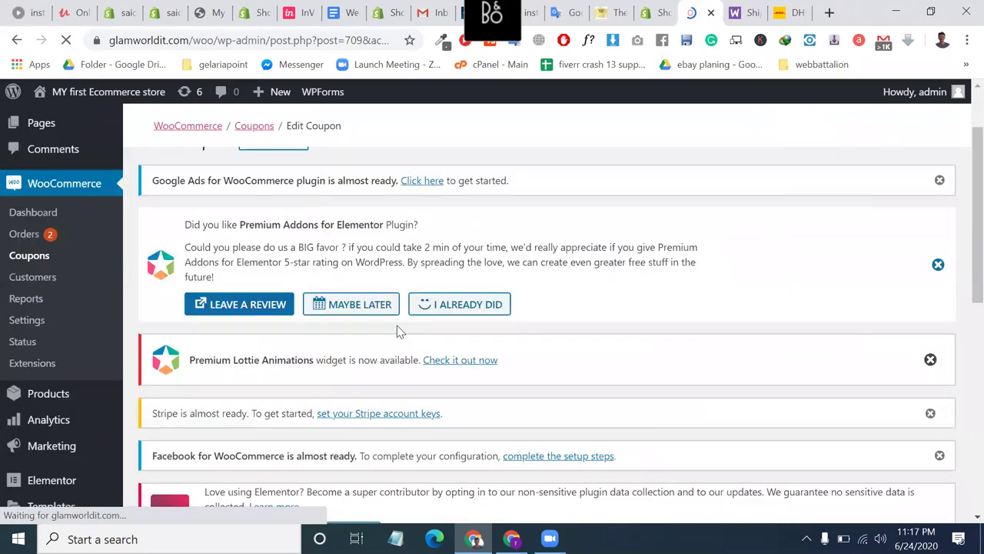
{"action": "scroll", "coordinate": [398, 331], "scroll_direction": "down", "scroll_amount": 2}
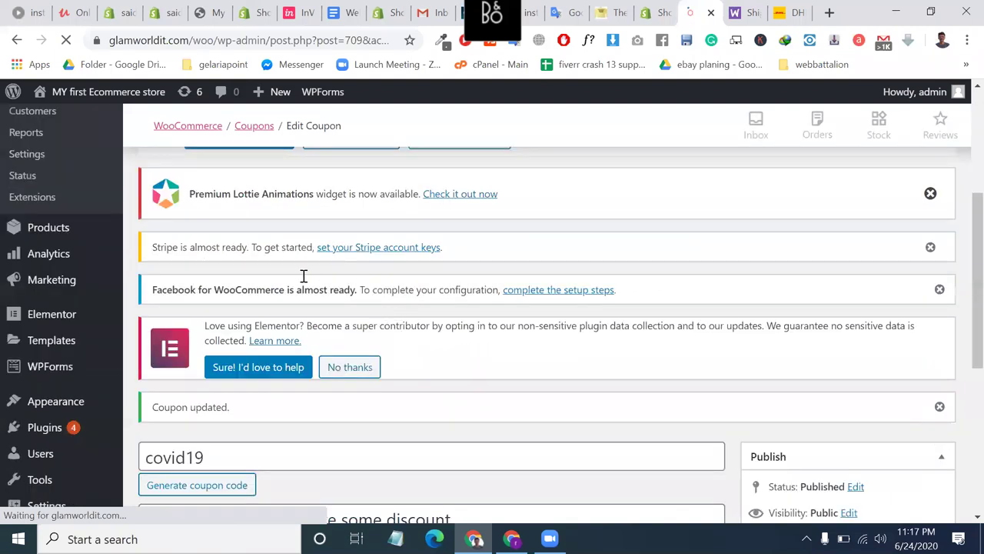
{"action": "scroll", "coordinate": [241, 211], "scroll_direction": "down", "scroll_amount": 4}
{"action": "scroll", "coordinate": [242, 206], "scroll_direction": "up", "scroll_amount": 1}
{"action": "double_click", "coordinate": [239, 208]}
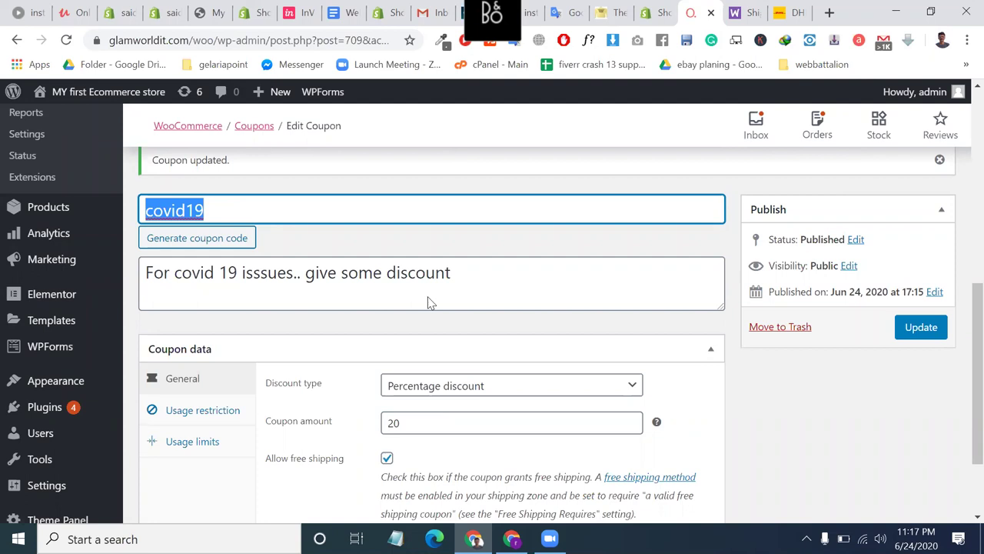
{"action": "scroll", "coordinate": [807, 318], "scroll_direction": "down", "scroll_amount": 1}
{"action": "key", "text": "alt+Tab"}
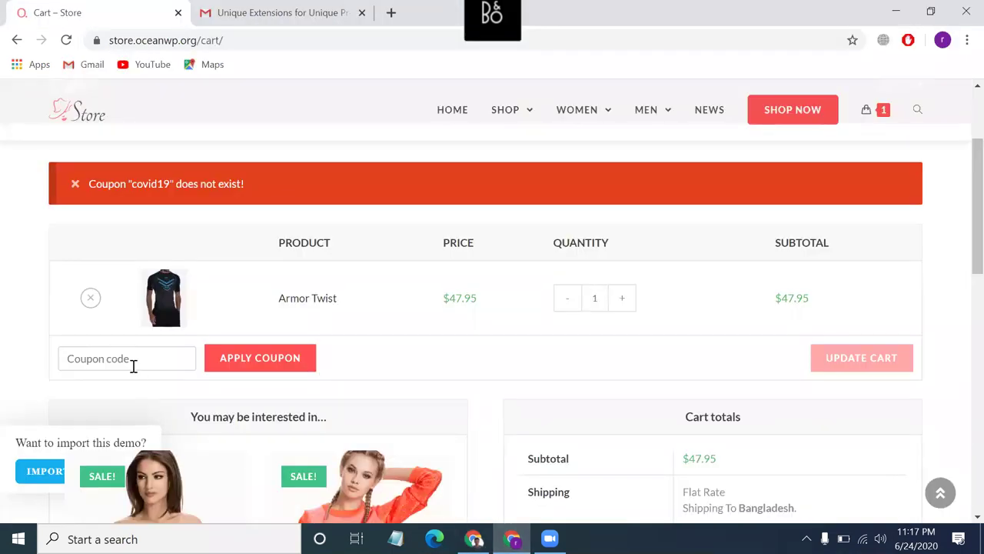
Reload the cart and reapply covid19; it reports the coupon does not exist and the total stays $47.95.
{"action": "left_click", "coordinate": [132, 367]}
{"action": "left_click", "coordinate": [67, 39]}
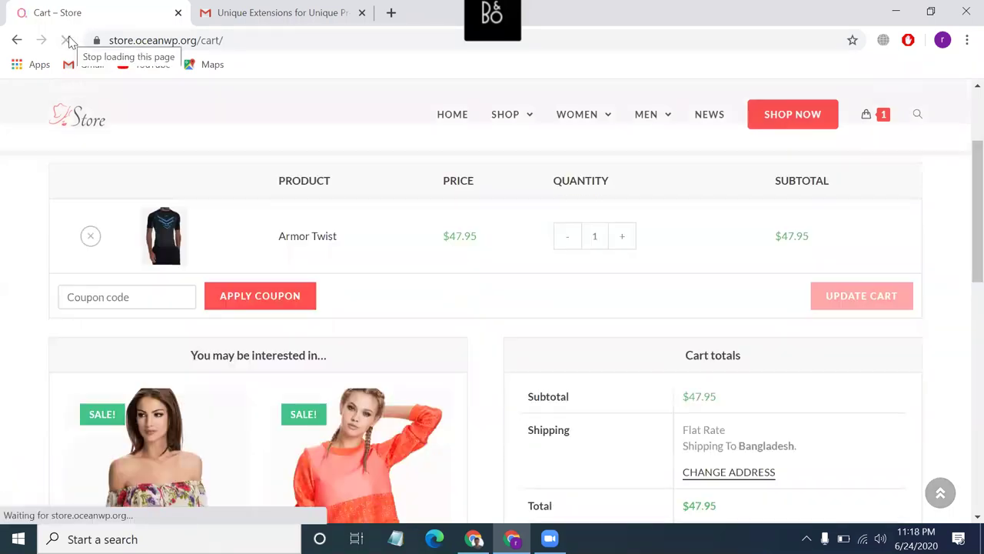
{"action": "left_click", "coordinate": [165, 302]}
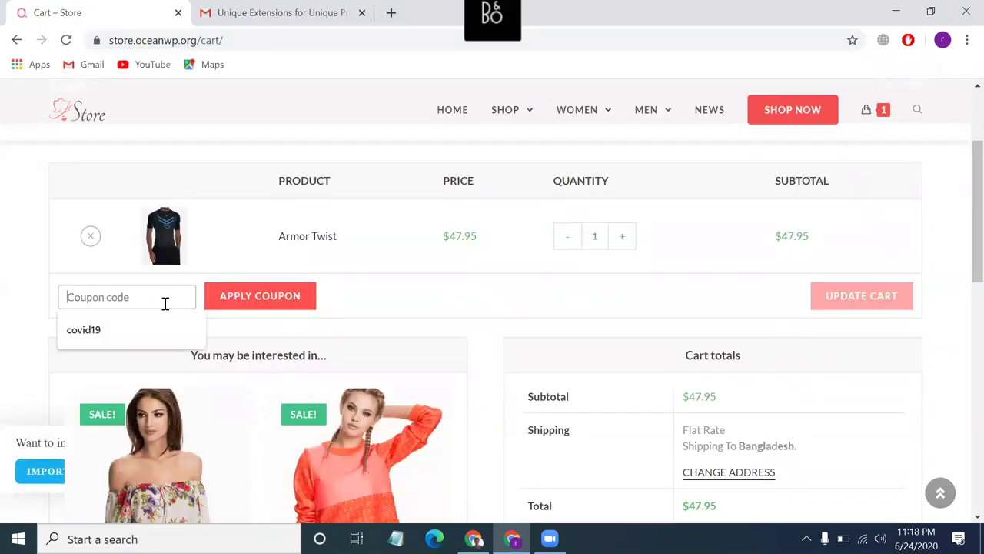
{"action": "key", "text": "Down"}
{"action": "key", "text": "Return"}
{"action": "left_click", "coordinate": [241, 300]}
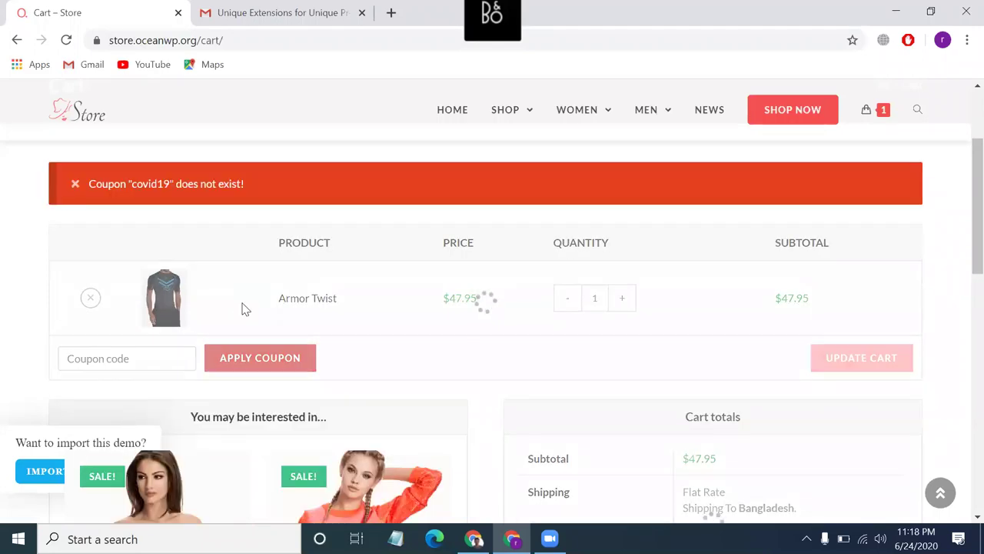
{"action": "scroll", "coordinate": [242, 307], "scroll_direction": "down", "scroll_amount": 4}
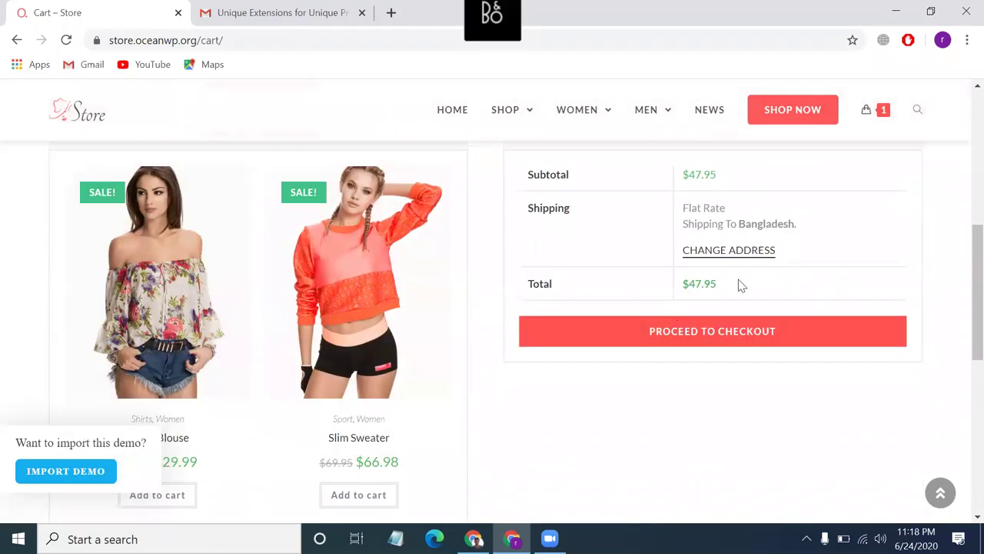
{"action": "double_click", "coordinate": [708, 281]}
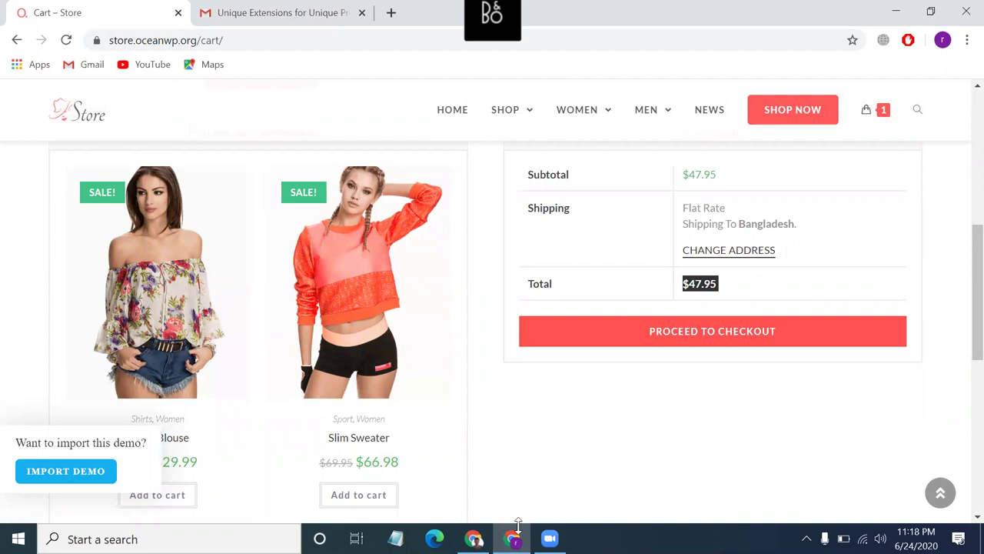
Review the covid19 coupon's Usage restriction Minimum and Maximum spend settings.
{"action": "left_click", "coordinate": [474, 538]}
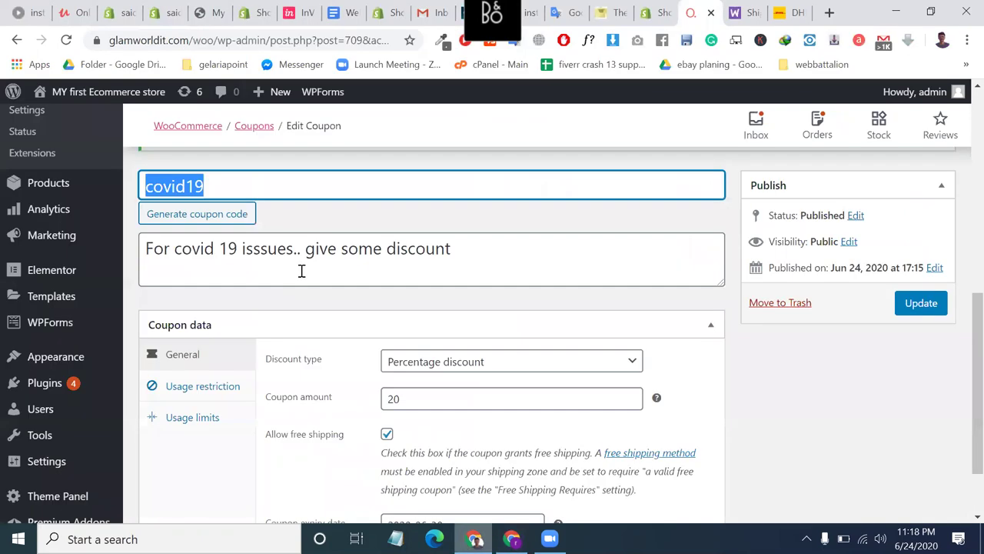
{"action": "scroll", "coordinate": [302, 275], "scroll_direction": "up", "scroll_amount": 1}
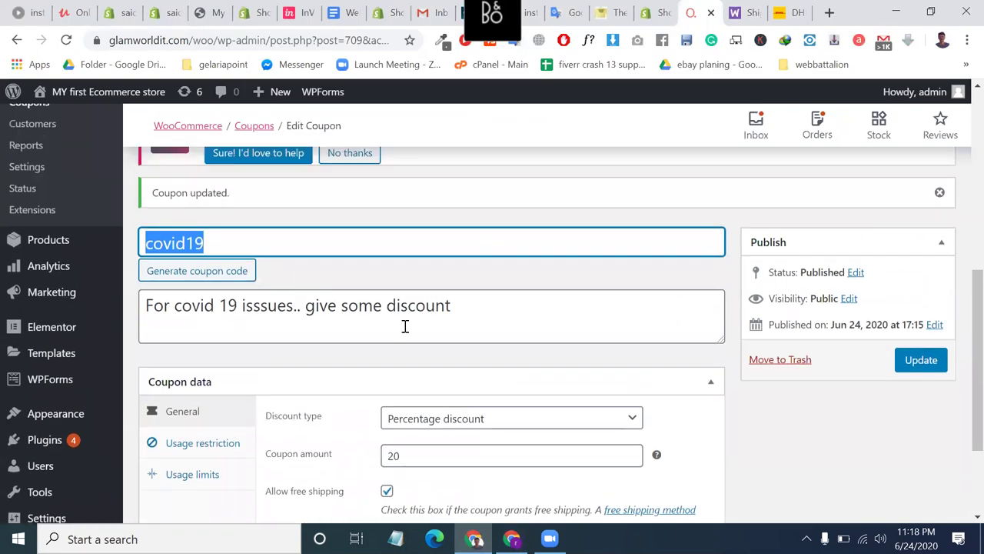
{"action": "scroll", "coordinate": [406, 326], "scroll_direction": "down", "scroll_amount": 2}
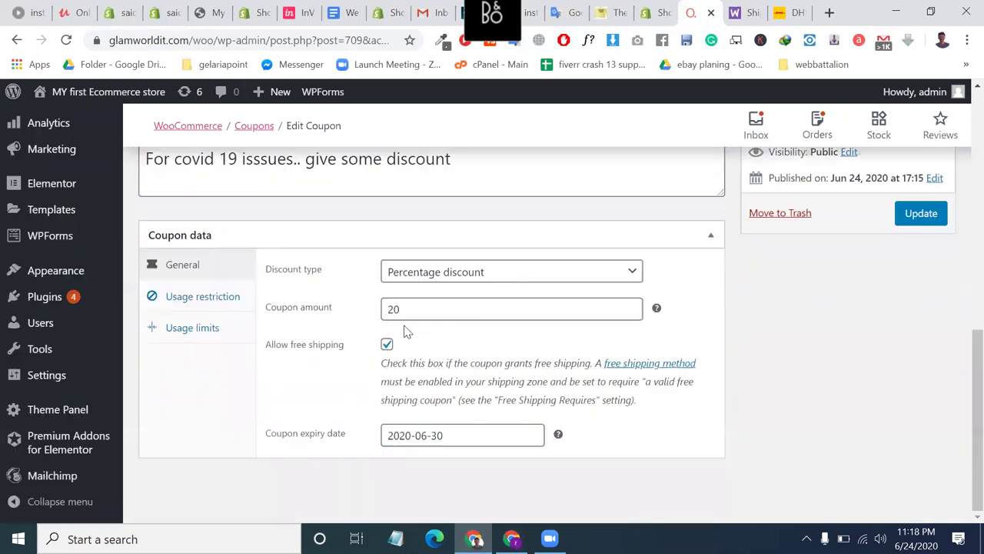
{"action": "left_click", "coordinate": [224, 303]}
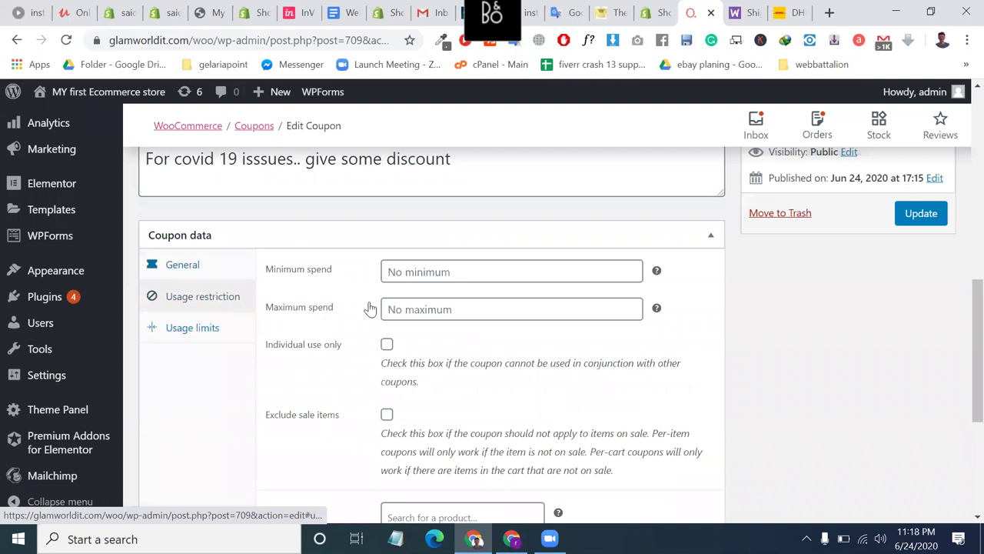
{"action": "left_click", "coordinate": [435, 279]}
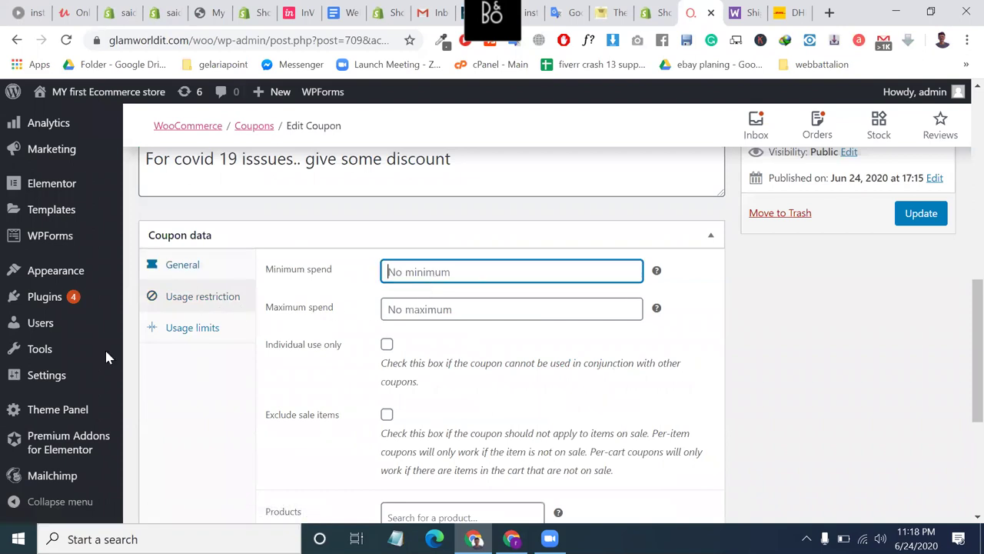
{"action": "left_click", "coordinate": [455, 308]}
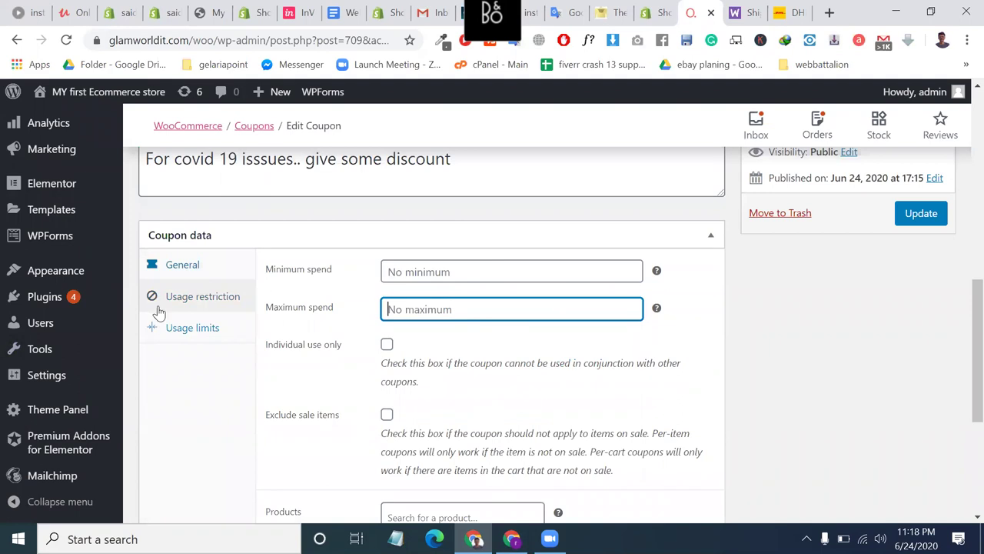
Change covid19 to a Fixed cart discount with amount 10 and update the coupon.
{"action": "left_click", "coordinate": [202, 271]}
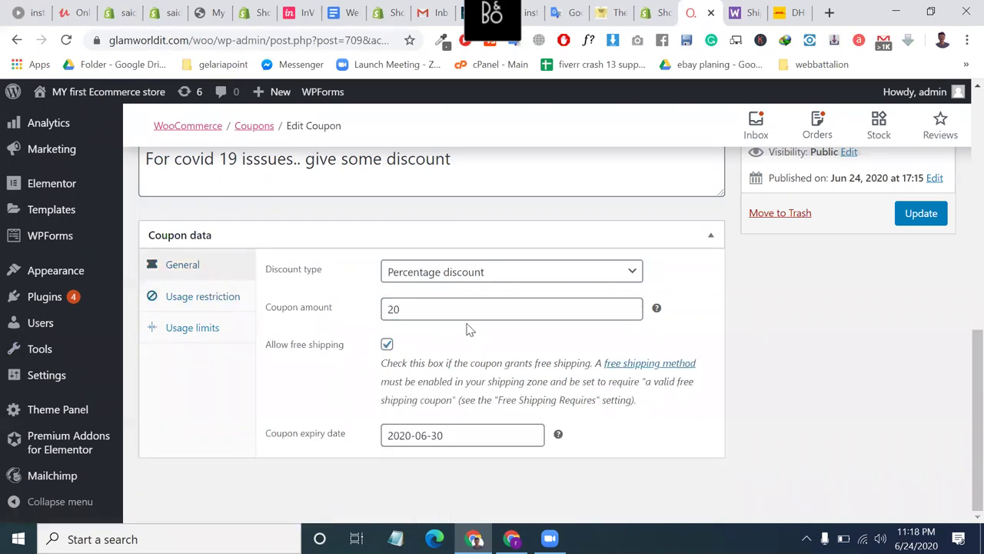
{"action": "double_click", "coordinate": [453, 306]}
{"action": "key", "text": "BackSpace"}
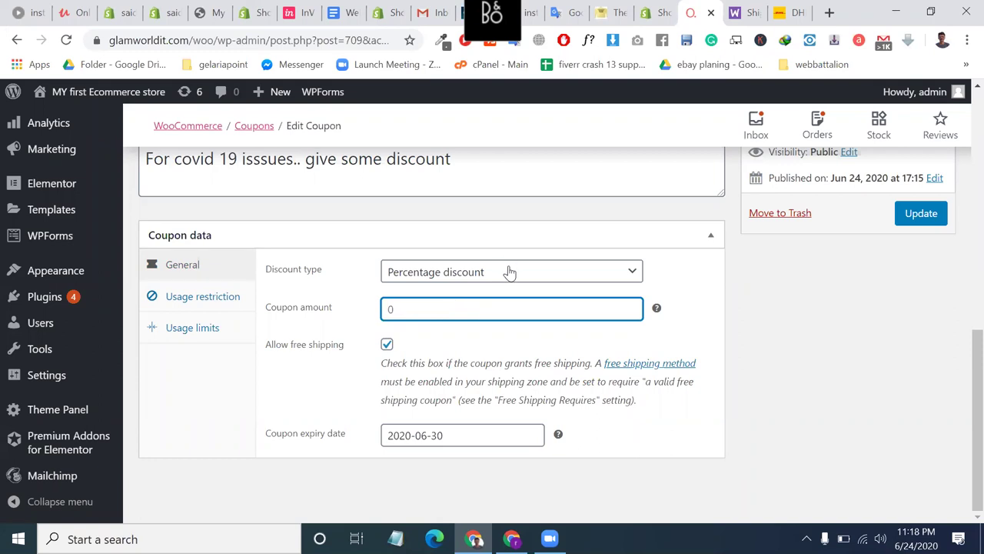
{"action": "left_click", "coordinate": [509, 273]}
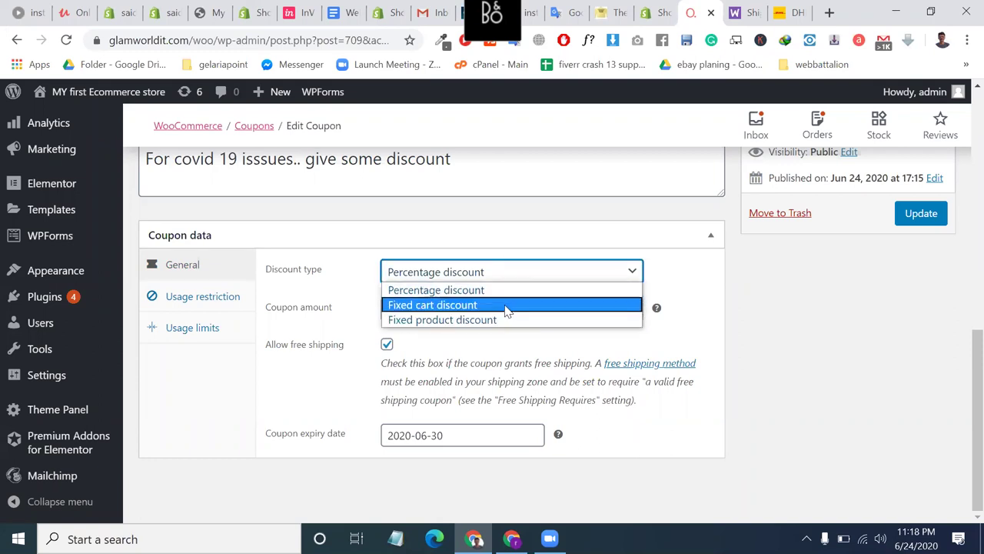
{"action": "left_click", "coordinate": [506, 311]}
{"action": "left_click", "coordinate": [471, 307]}
{"action": "left_click", "coordinate": [475, 339]}
{"action": "left_click", "coordinate": [914, 223]}
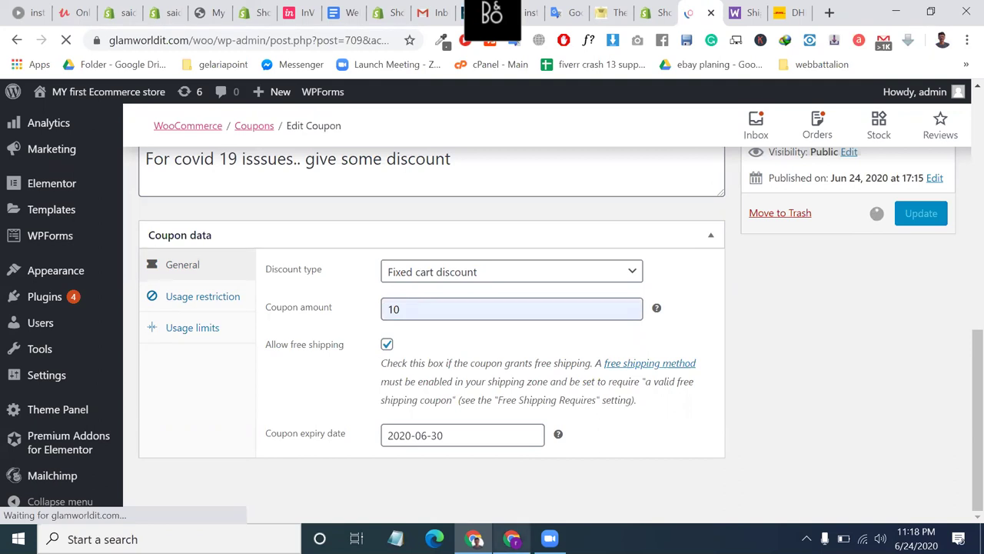
{"action": "key", "text": "alt+Tab"}
{"action": "left_click", "coordinate": [259, 9]}
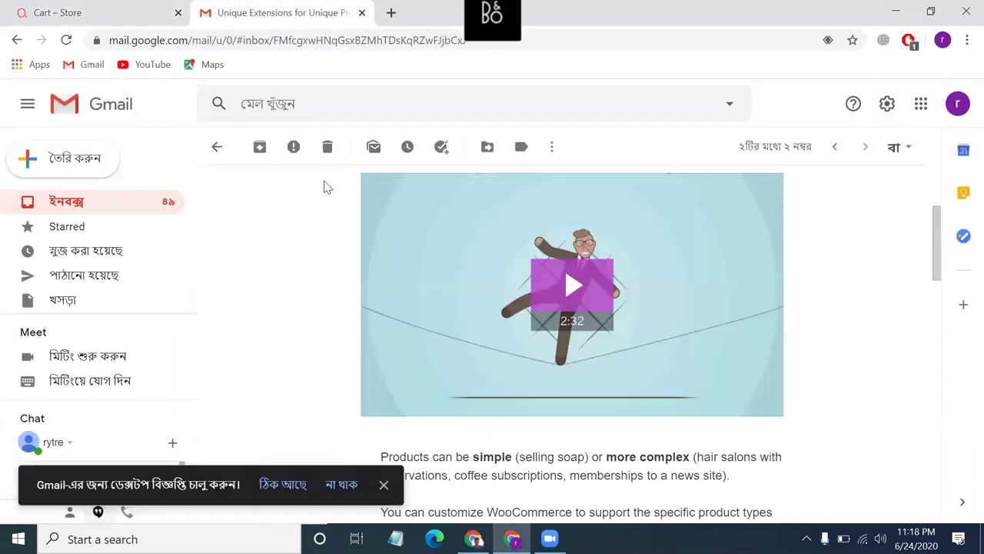
{"action": "left_click", "coordinate": [218, 147]}
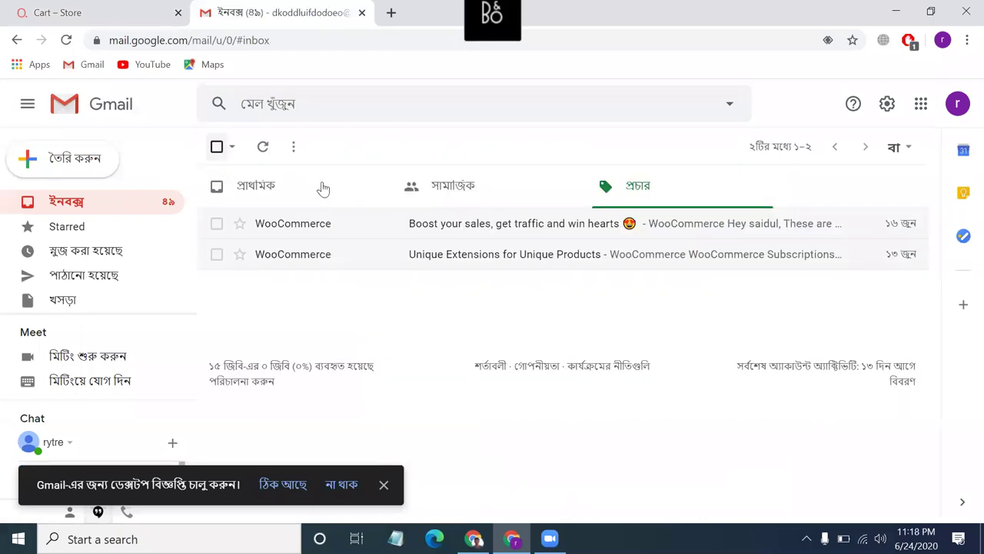
{"action": "left_click", "coordinate": [265, 151]}
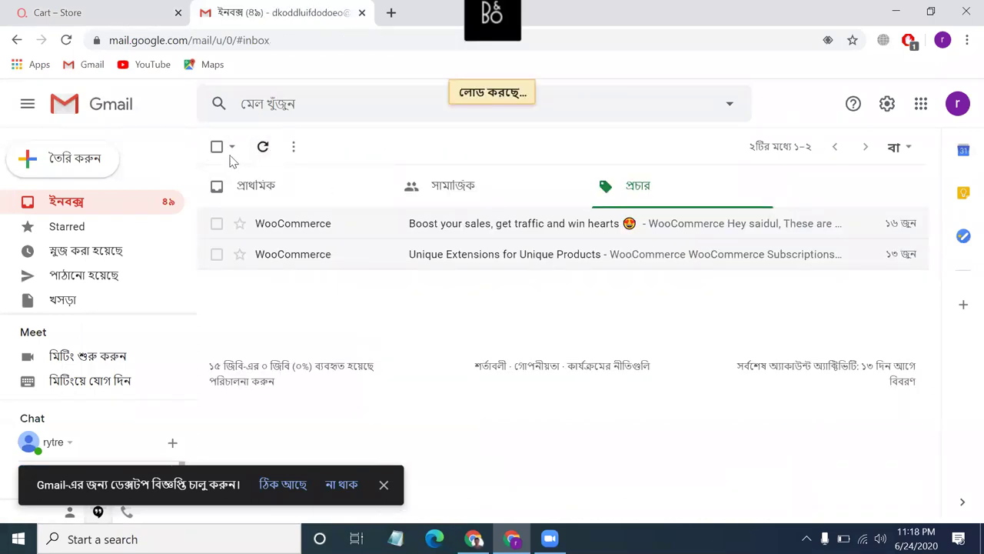
{"action": "left_click", "coordinate": [238, 192]}
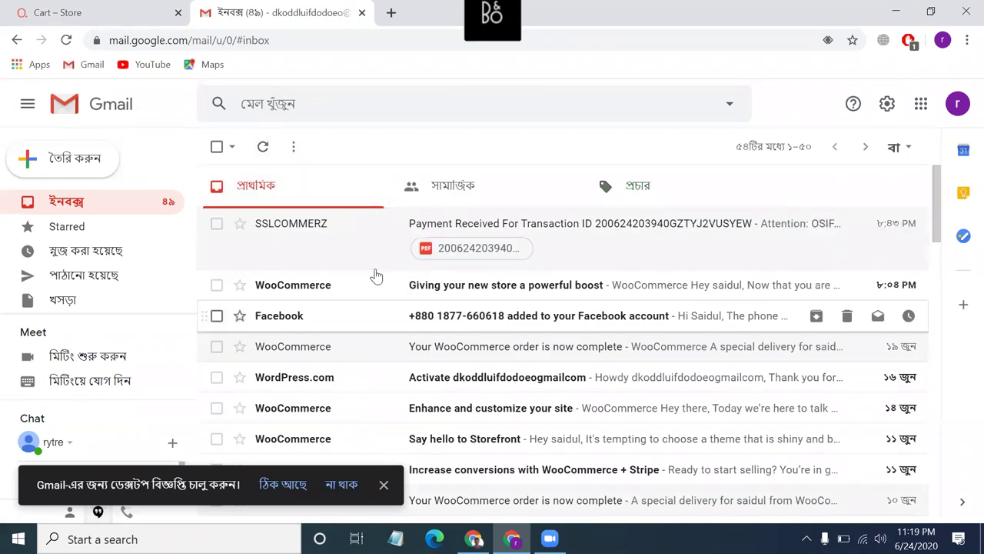
{"action": "left_click", "coordinate": [473, 538]}
Update the covid19 coupon again, keeping its Fixed cart discount of 10 and free shipping.
{"action": "scroll", "coordinate": [413, 341], "scroll_direction": "down", "scroll_amount": 5}
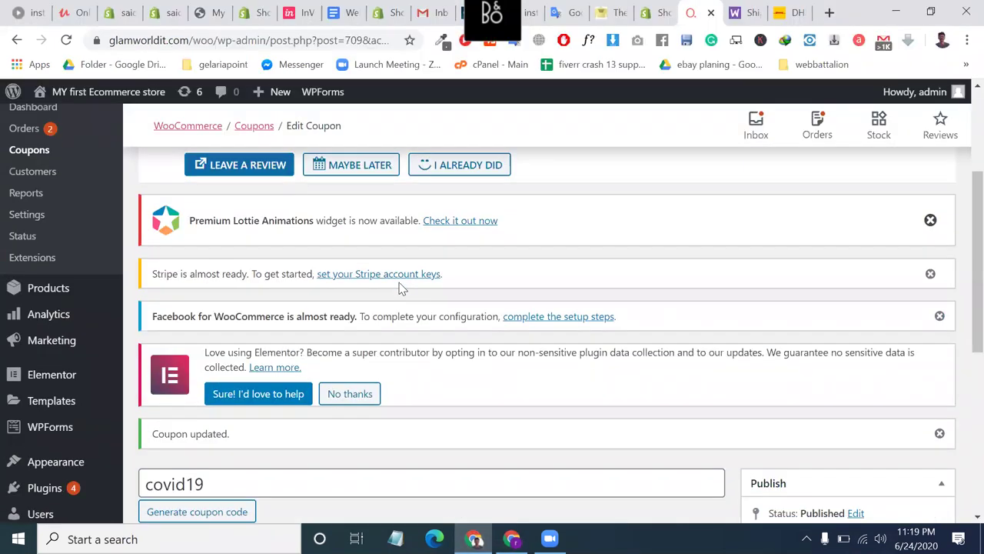
{"action": "scroll", "coordinate": [399, 289], "scroll_direction": "down", "scroll_amount": 3}
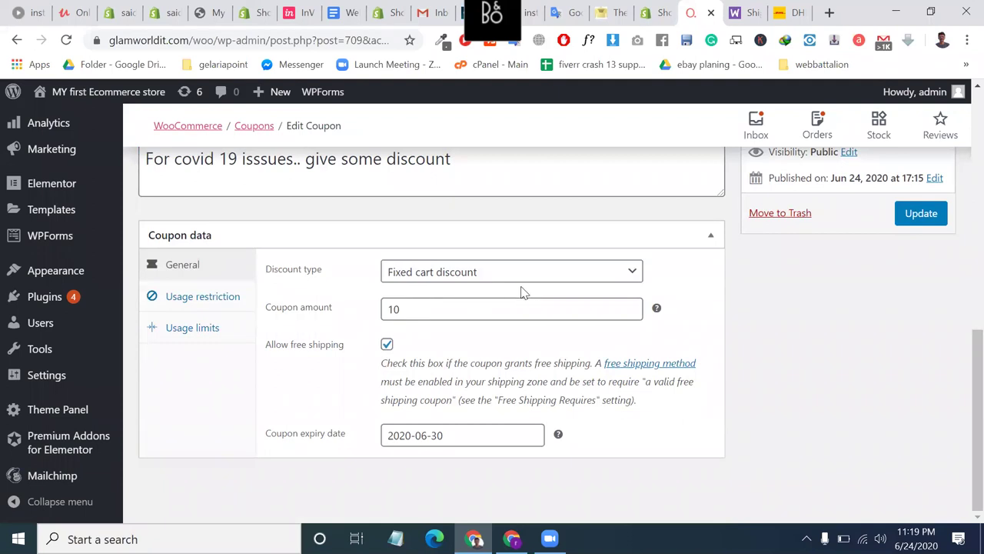
{"action": "left_click", "coordinate": [920, 214]}
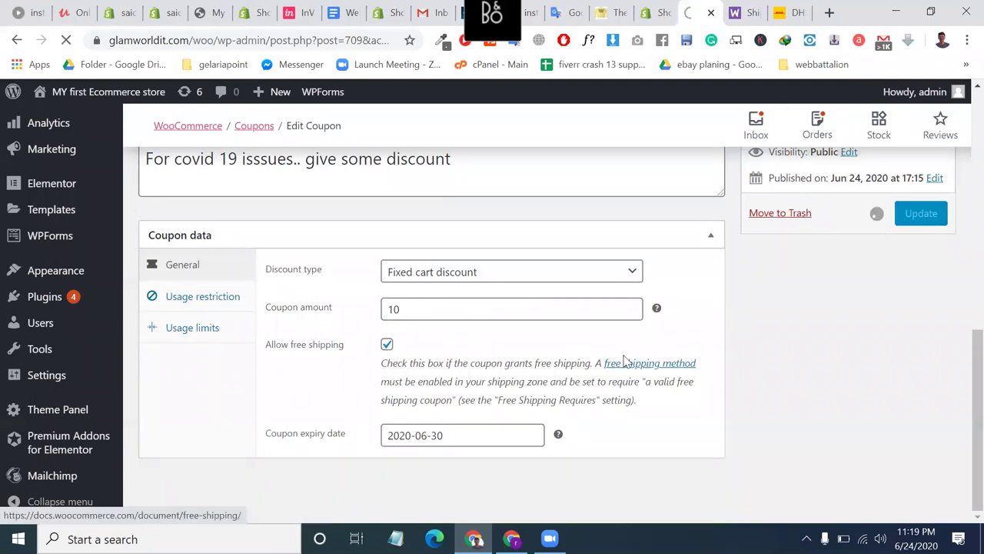